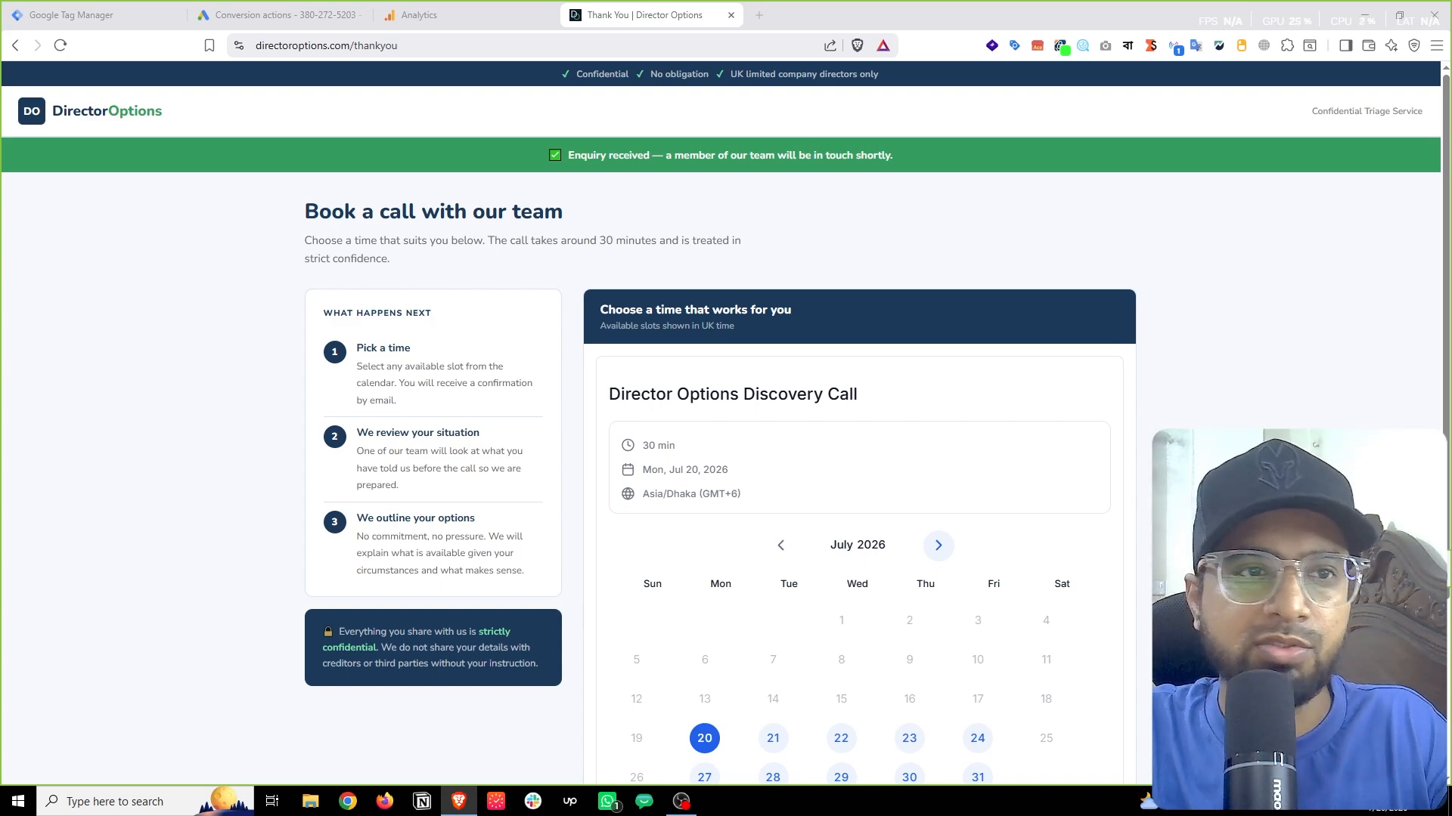
Step: Bring up the Director Options Tags list after a quick look at the booking thank-you page
{"action": "scroll", "coordinate": [725, 423], "scroll_direction": "down", "scroll_amount": 3}
{"action": "scroll", "coordinate": [726, 423], "scroll_direction": "up", "scroll_amount": 4}
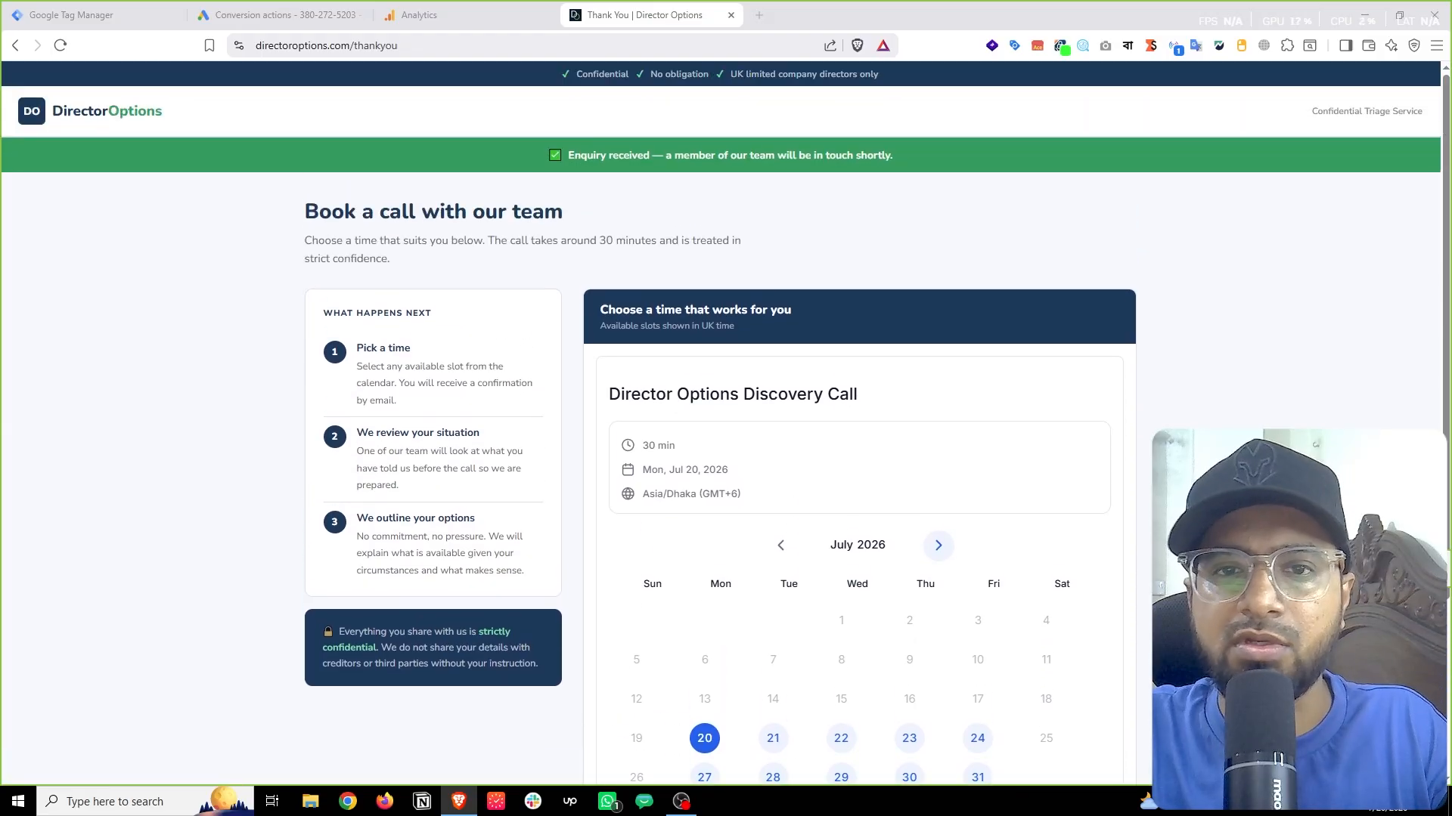
{"action": "scroll", "coordinate": [726, 424], "scroll_direction": "down", "scroll_amount": 2}
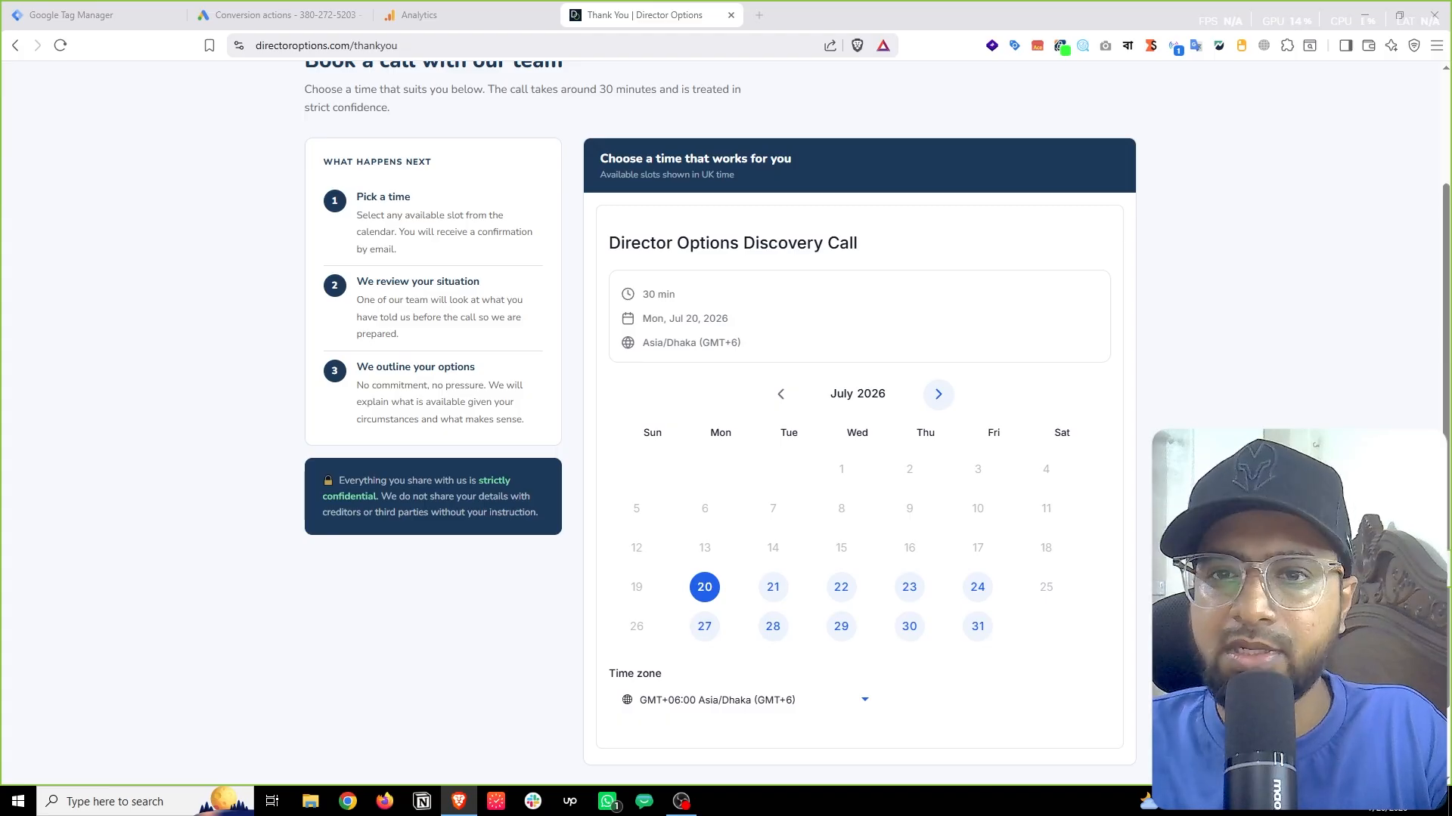
{"action": "scroll", "coordinate": [881, 431], "scroll_direction": "up", "scroll_amount": 2}
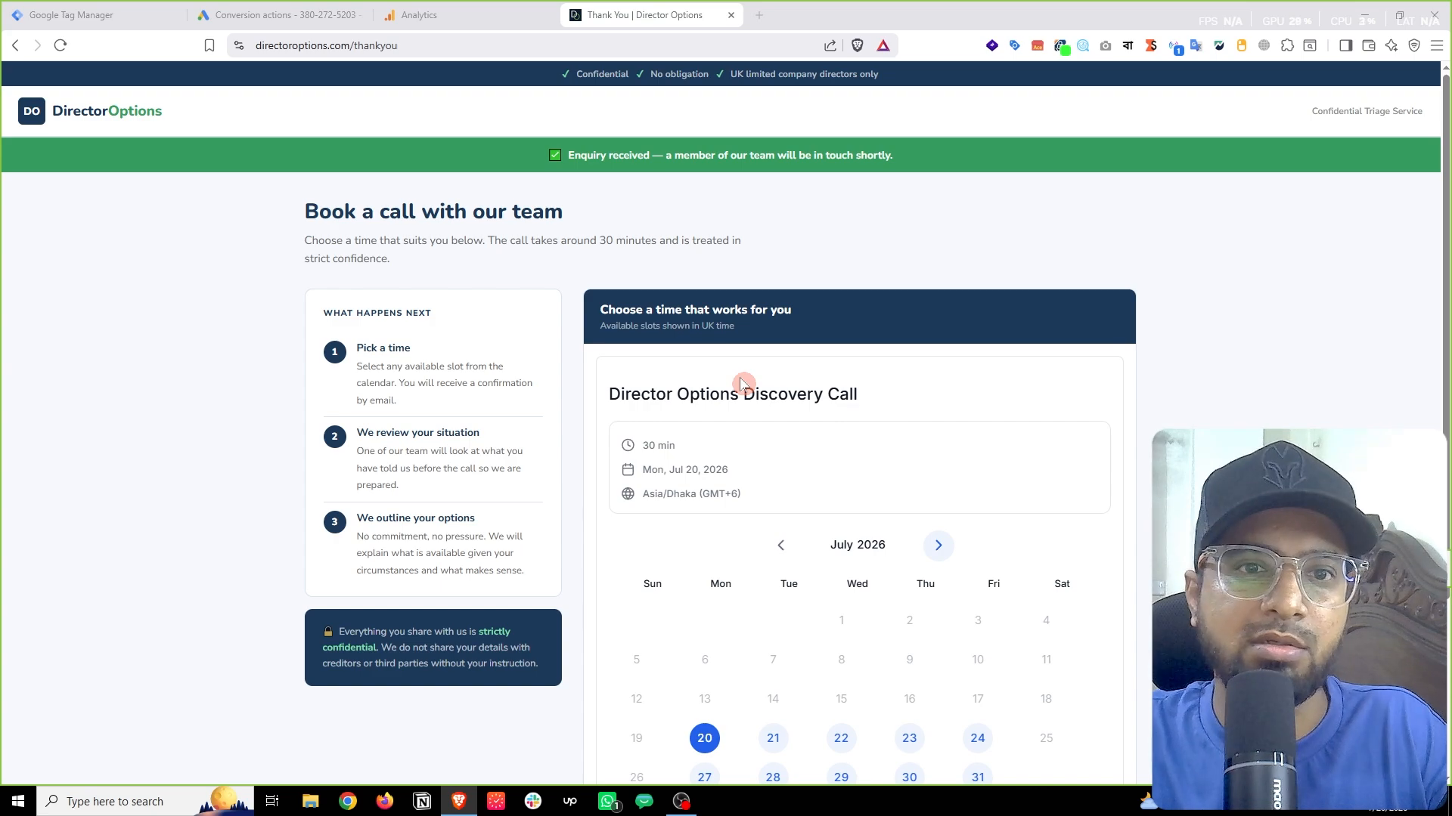
{"action": "left_click", "coordinate": [117, 9]}
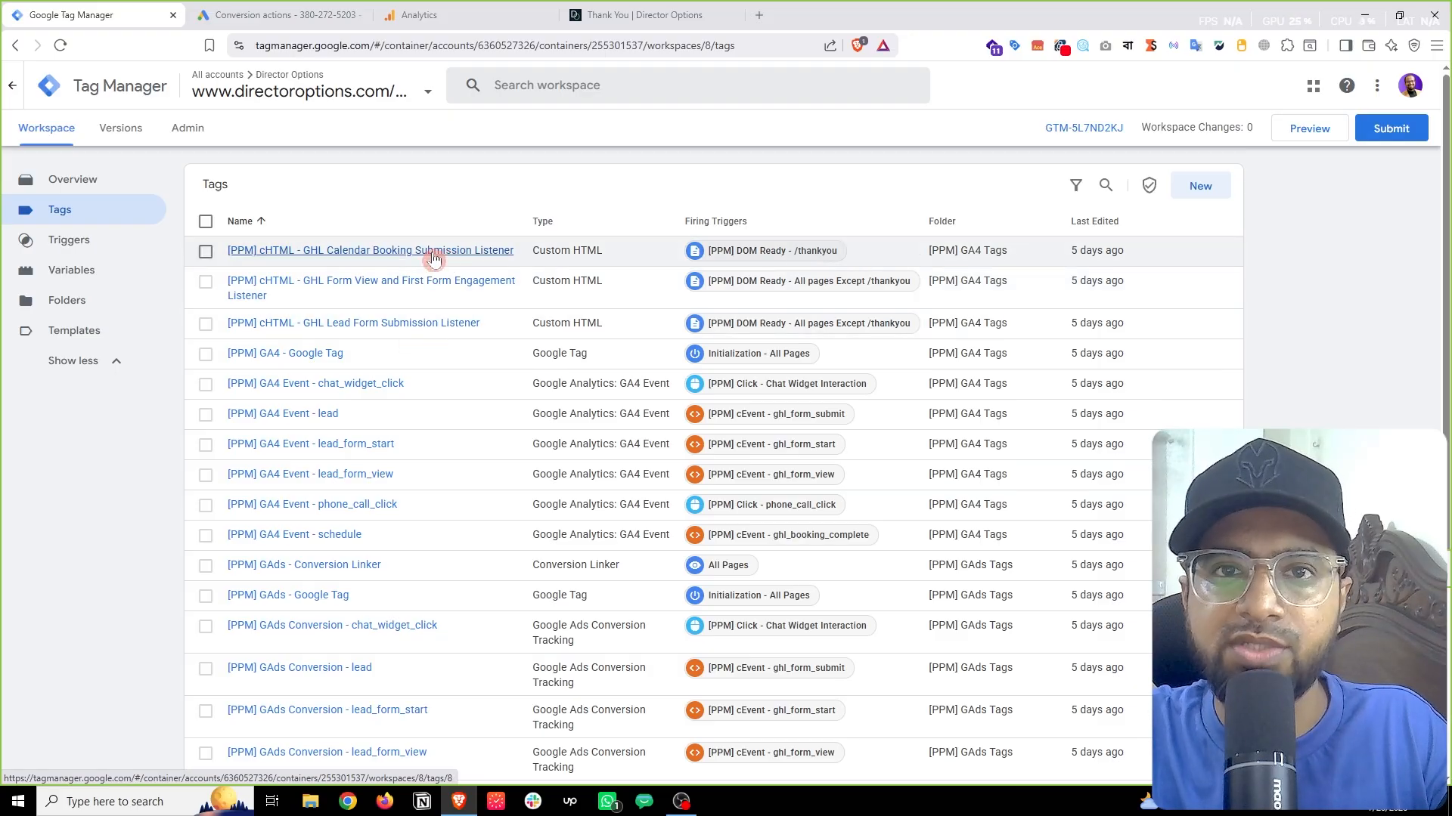
{"action": "left_click", "coordinate": [646, 16]}
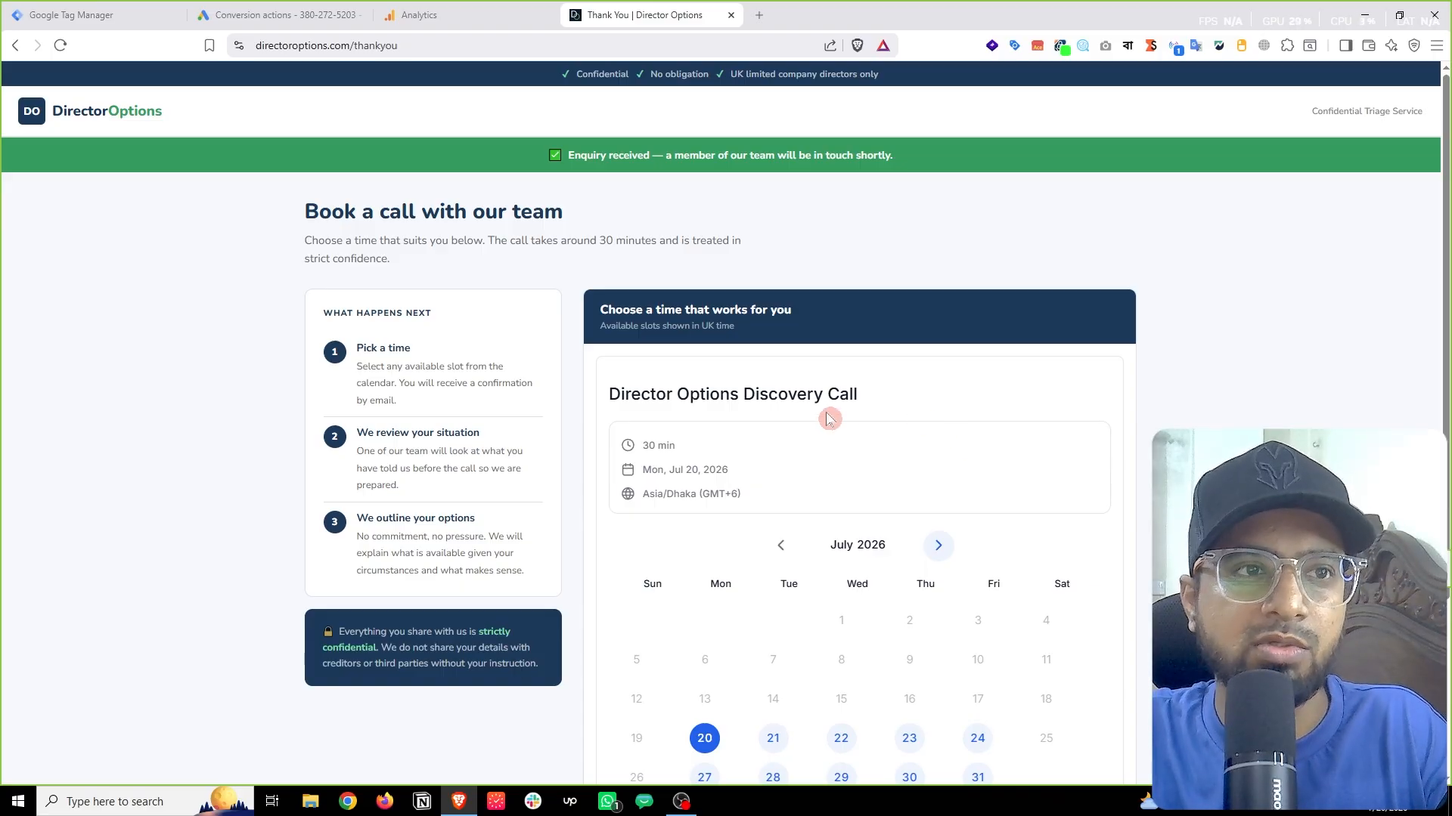
{"action": "left_click", "coordinate": [64, 14]}
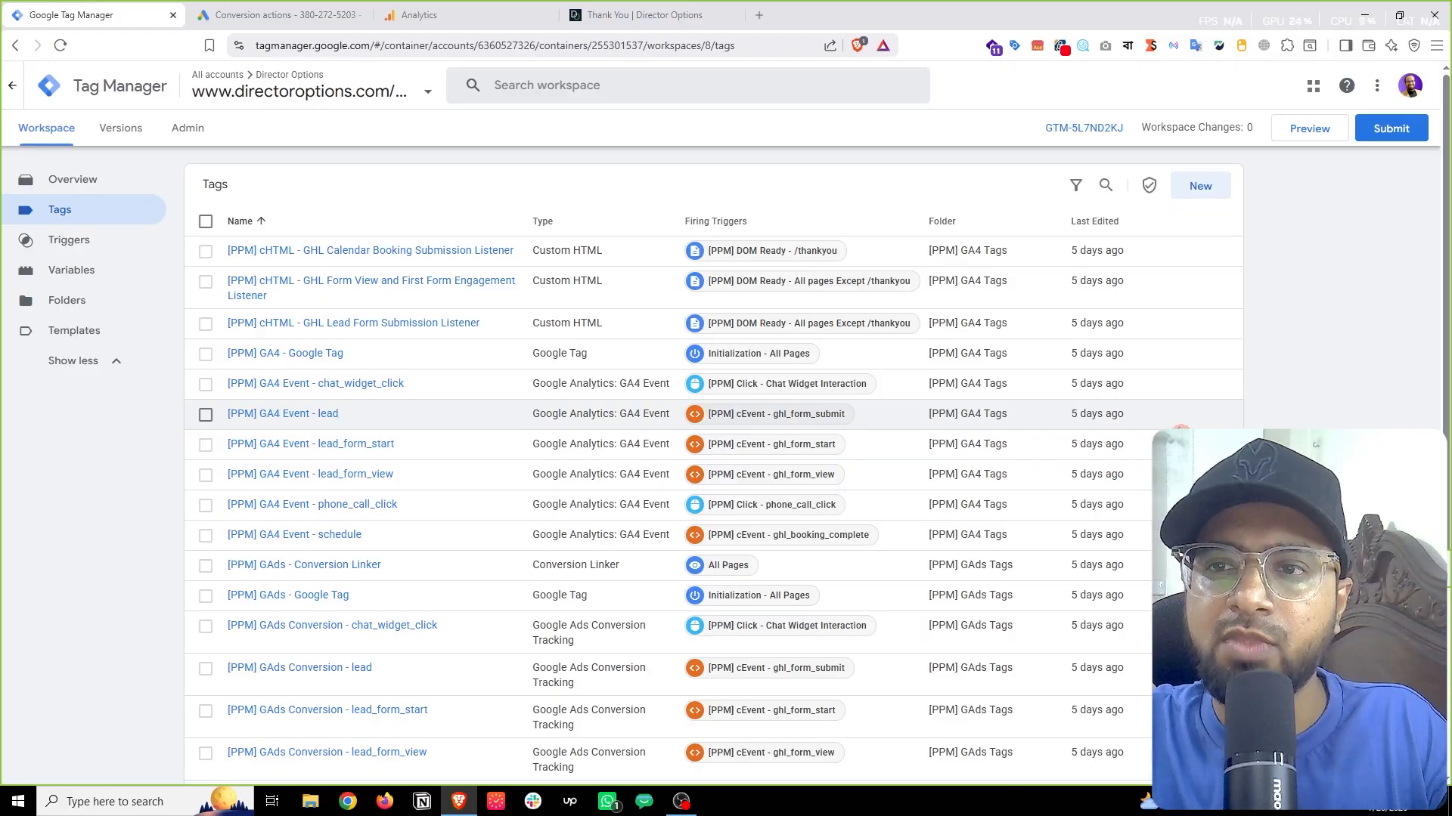
Step: Start a debug preview and pick Friday, July 31, 2026 at 05:00 PM for the call
{"action": "left_click", "coordinate": [1309, 129]}
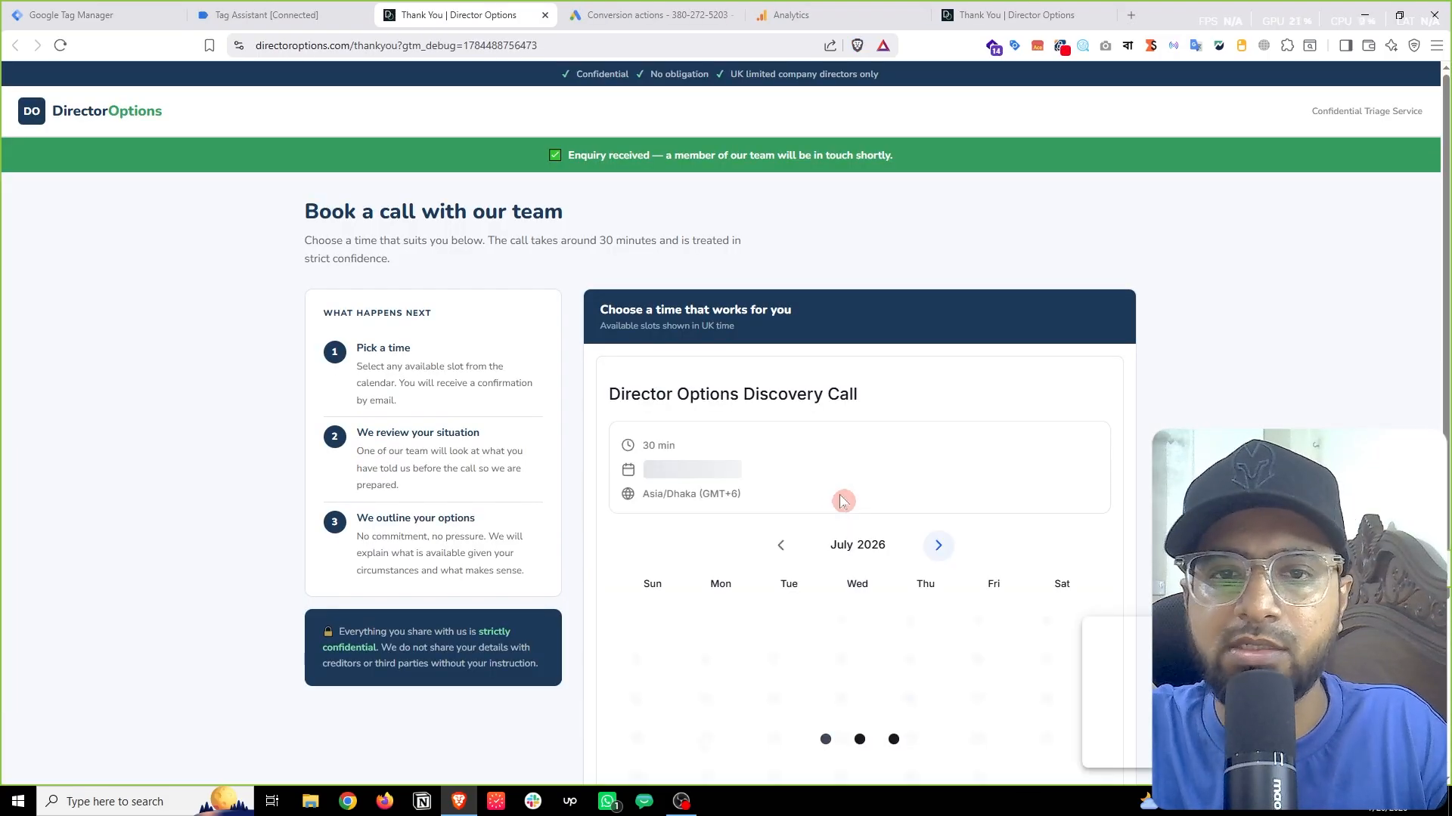
{"action": "scroll", "coordinate": [847, 501], "scroll_direction": "down", "scroll_amount": 3}
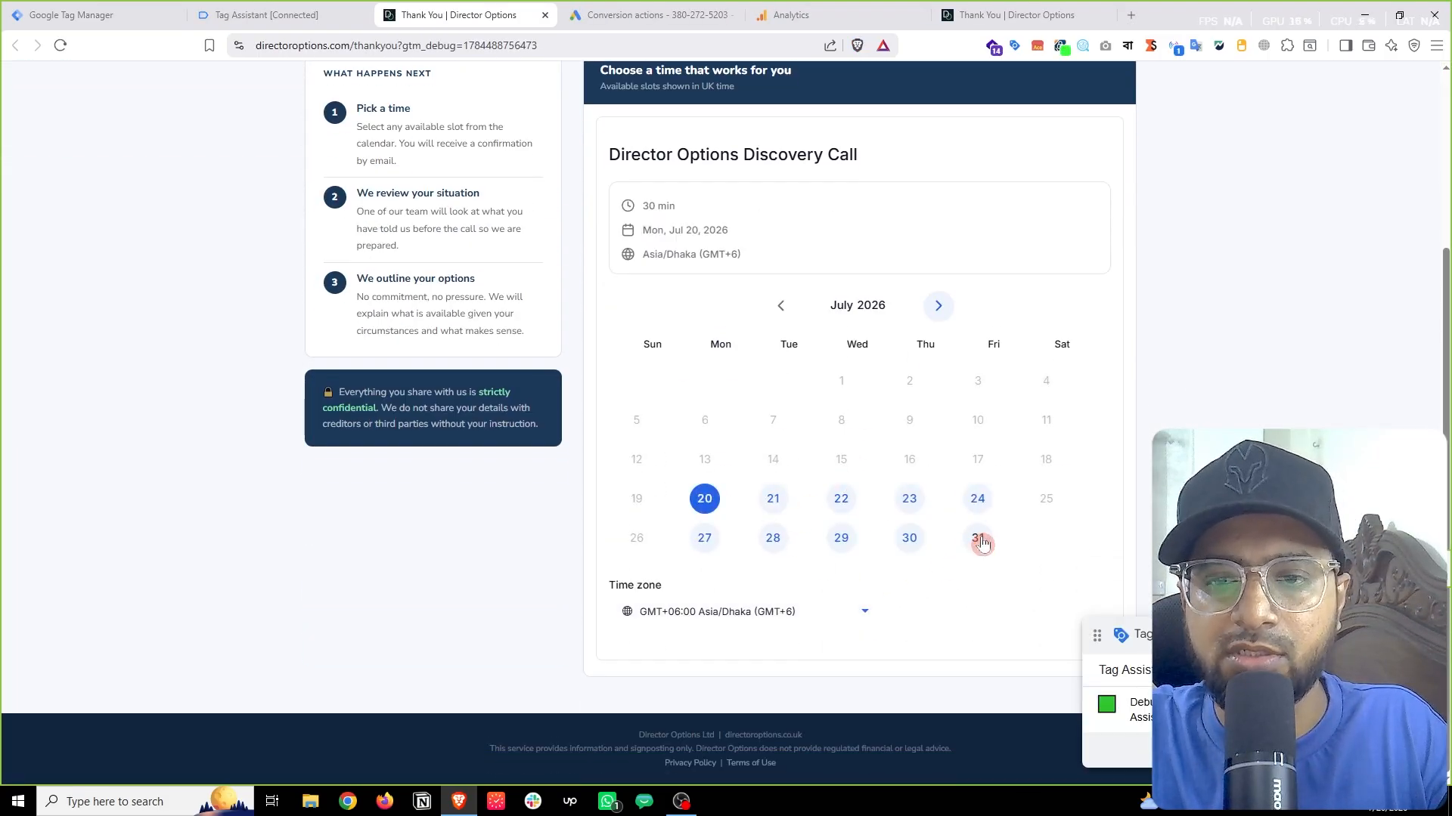
{"action": "left_click", "coordinate": [980, 542]}
{"action": "left_click", "coordinate": [911, 334]}
{"action": "scroll", "coordinate": [997, 351], "scroll_direction": "down", "scroll_amount": 1}
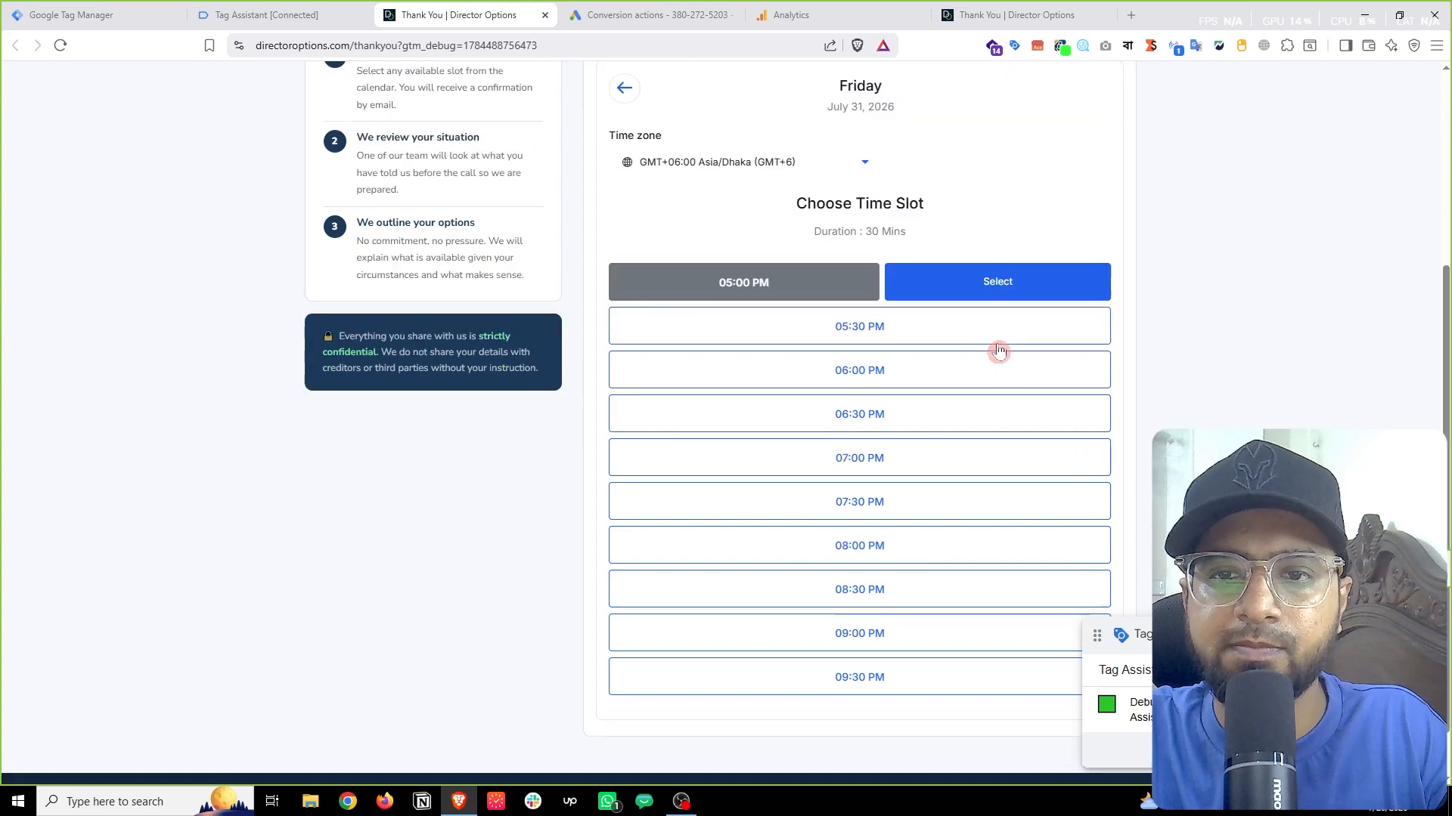
{"action": "left_click", "coordinate": [997, 281]}
Step: Complete the contact's e-mail, add 'this is at' as additional information, and schedule the meeting
{"action": "left_click", "coordinate": [945, 451]}
{"action": "type", "text": "@g"}
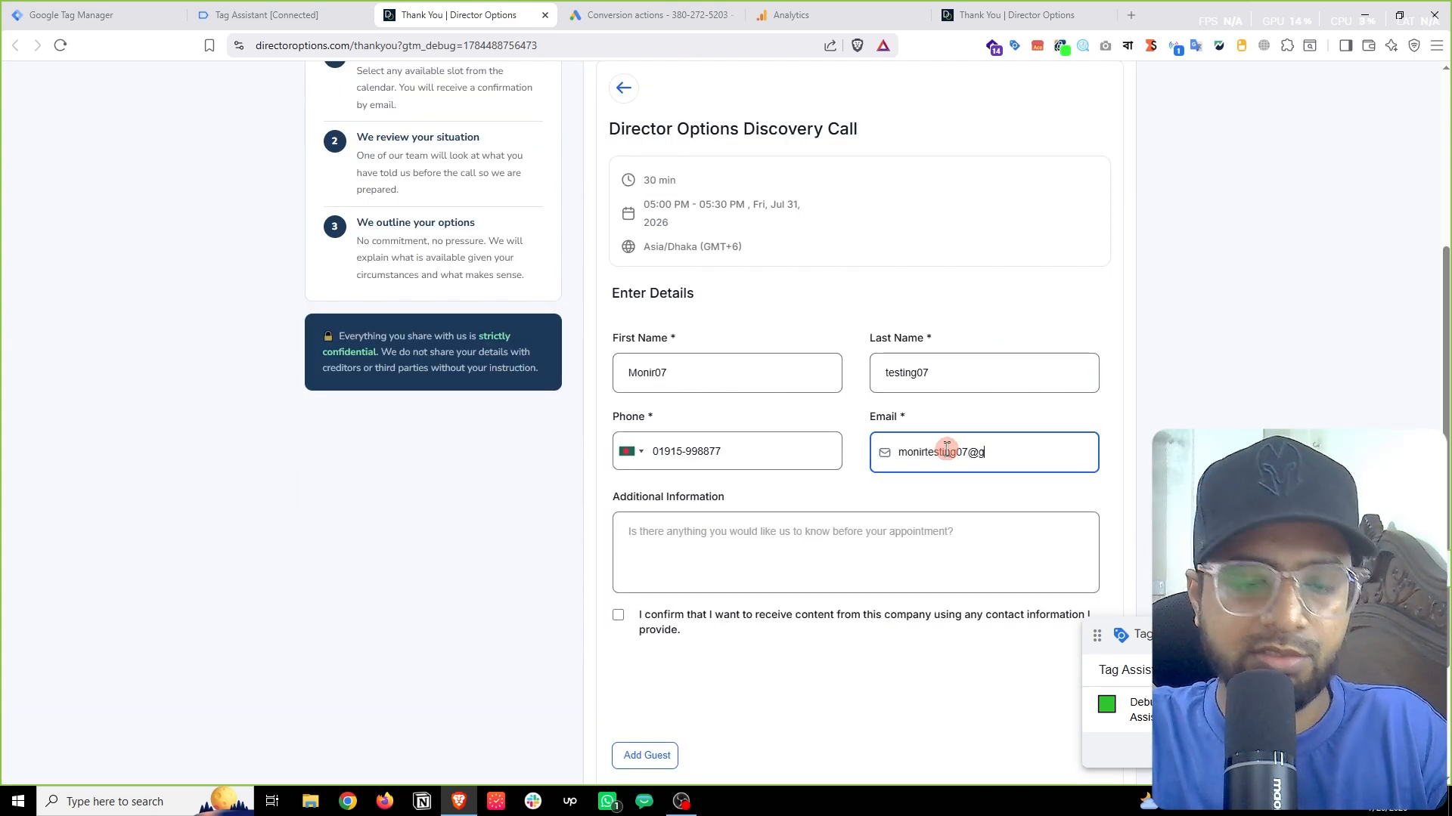
{"action": "type", "text": "mail.com"}
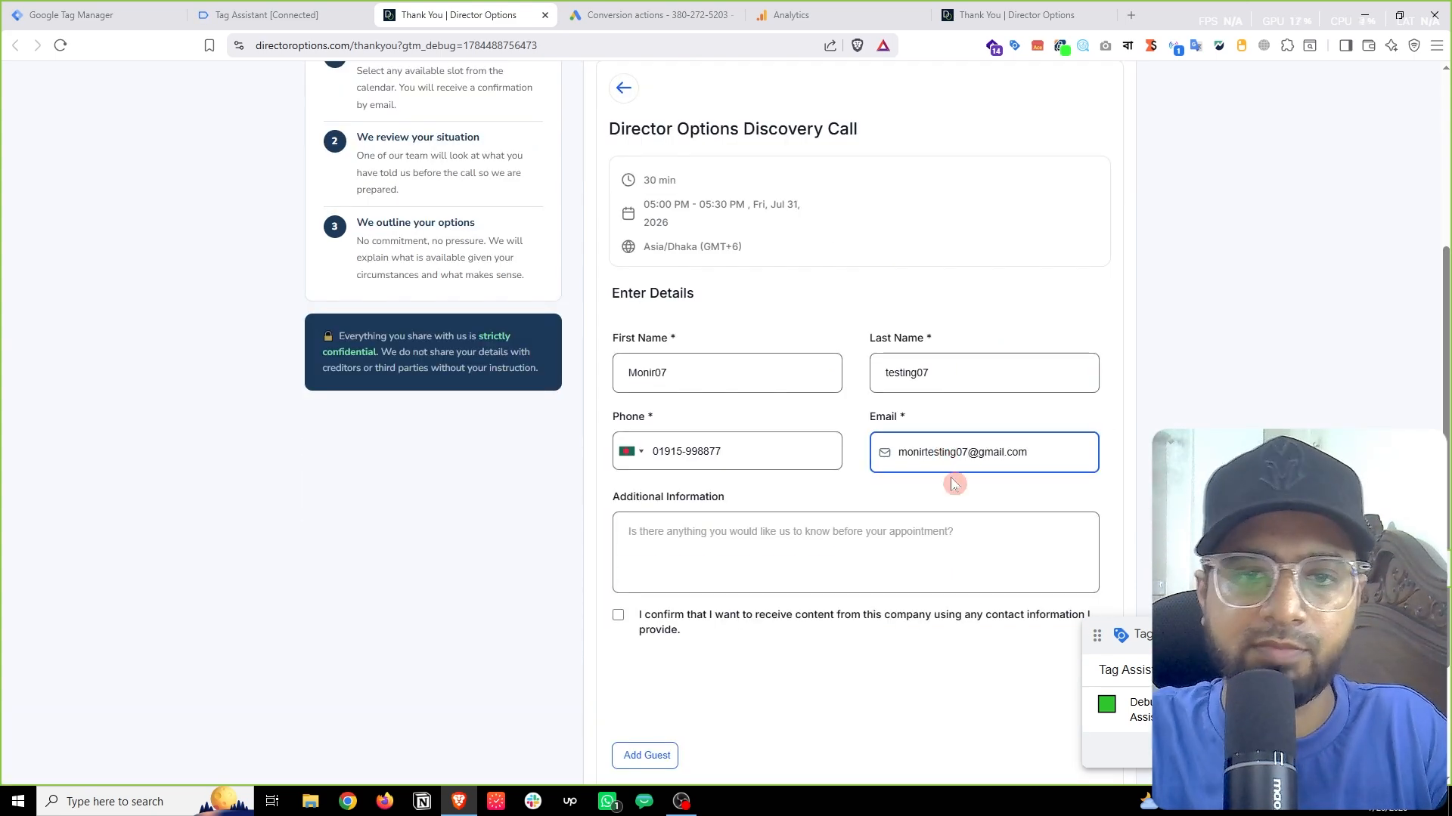
{"action": "left_click", "coordinate": [813, 529]}
{"action": "type", "text": "this"}
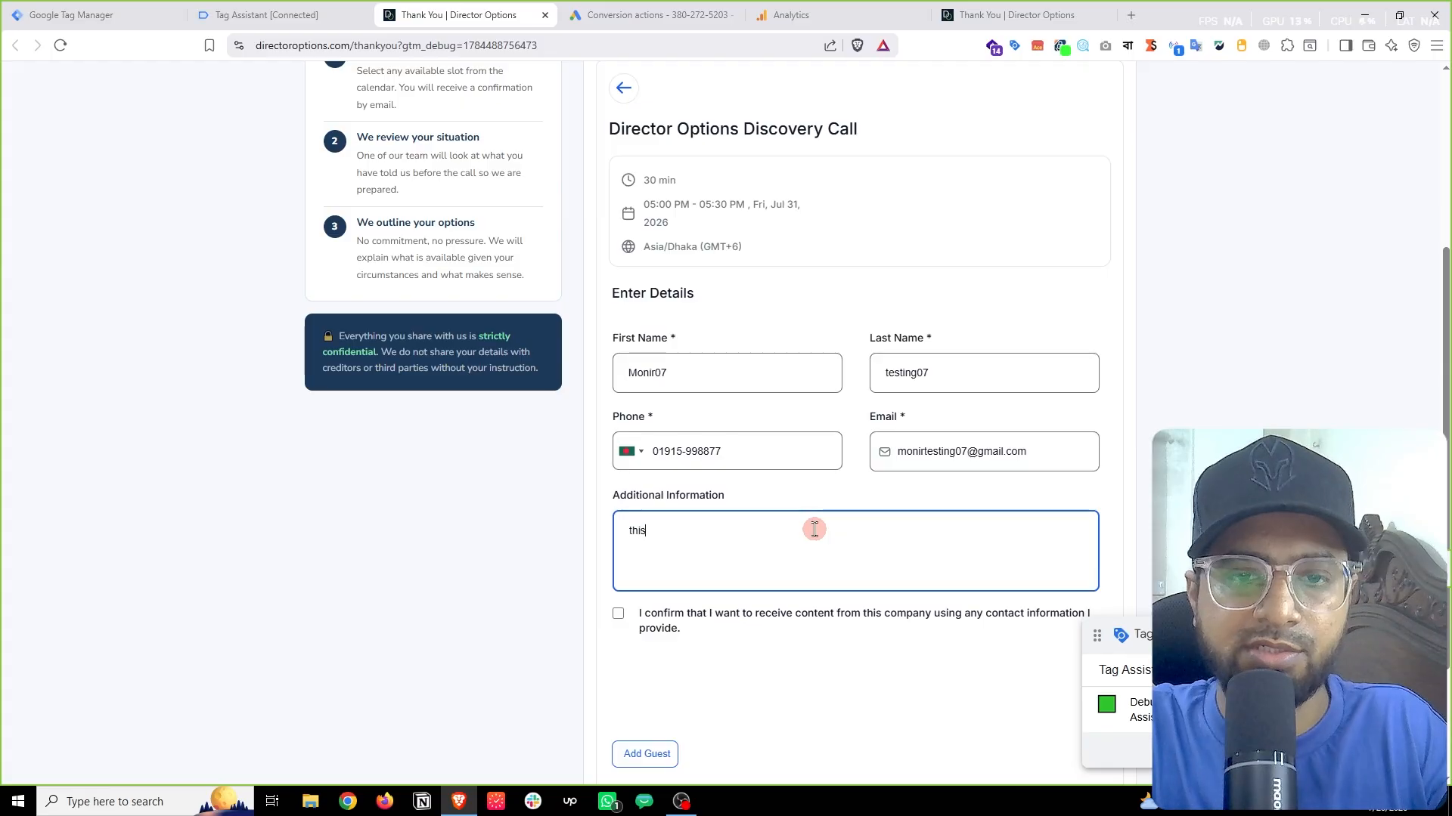
{"action": "type", "text": " is at"}
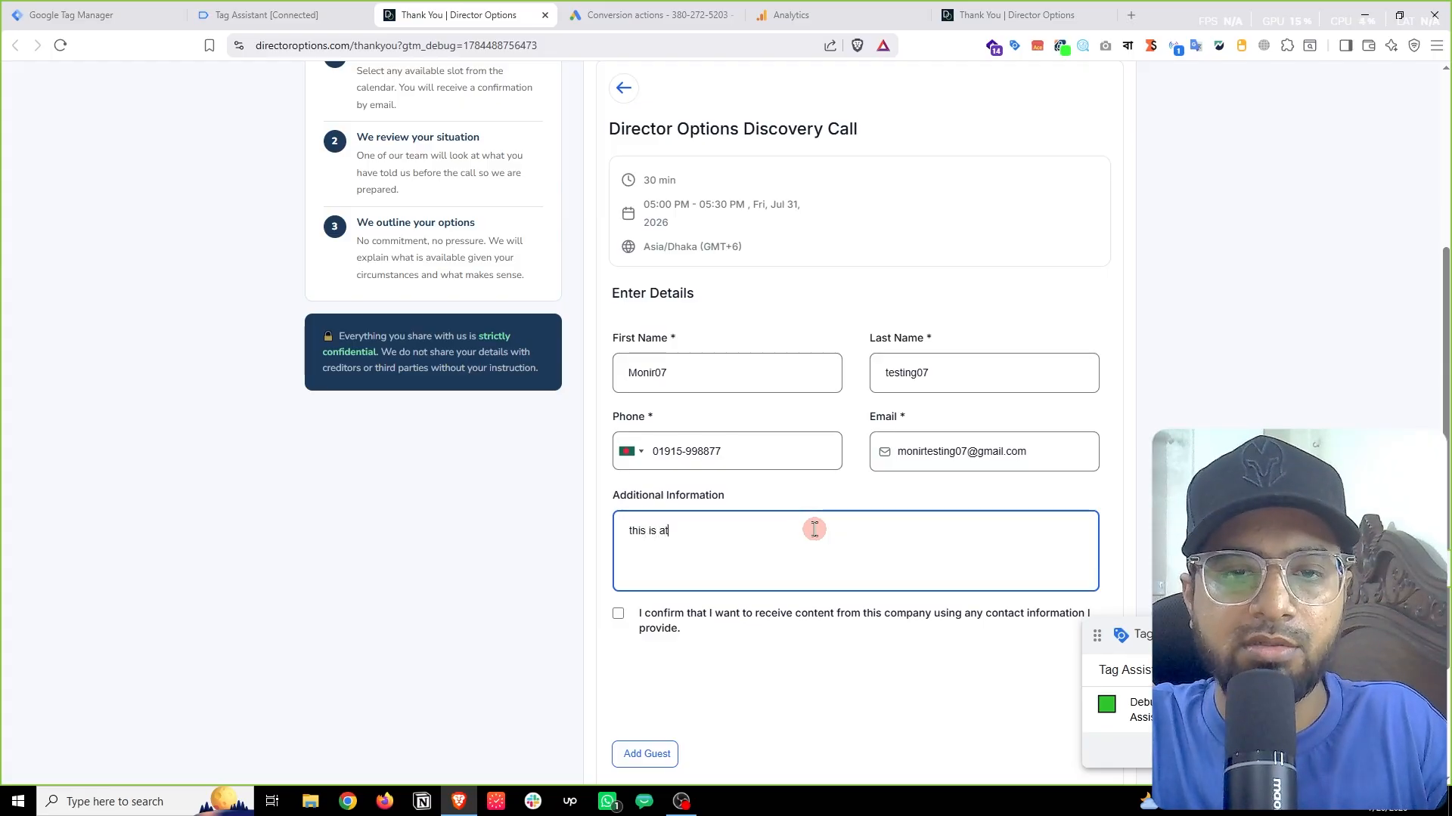
{"action": "scroll", "coordinate": [1104, 502], "scroll_direction": "down", "scroll_amount": 2}
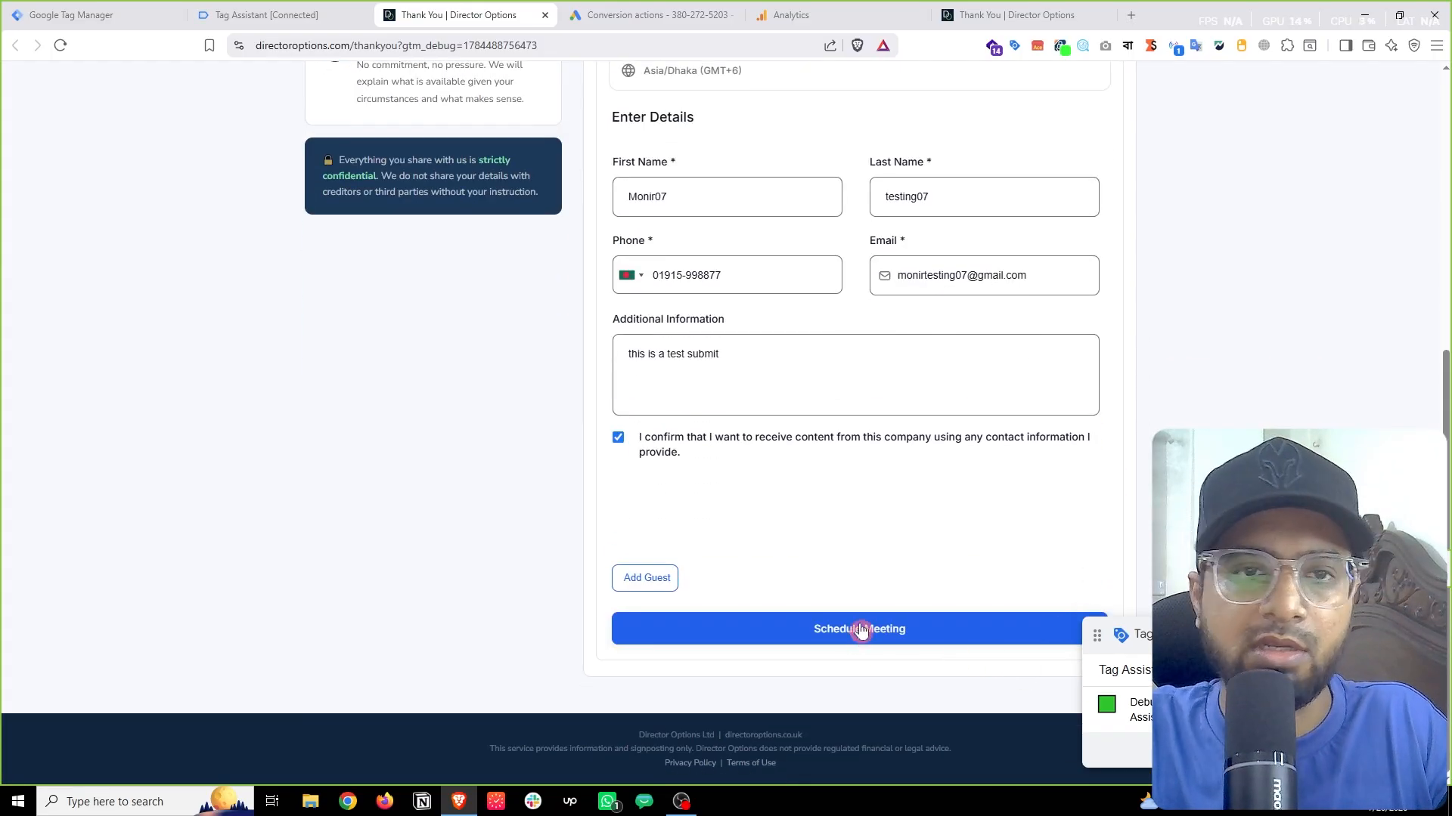
{"action": "left_click", "coordinate": [860, 631]}
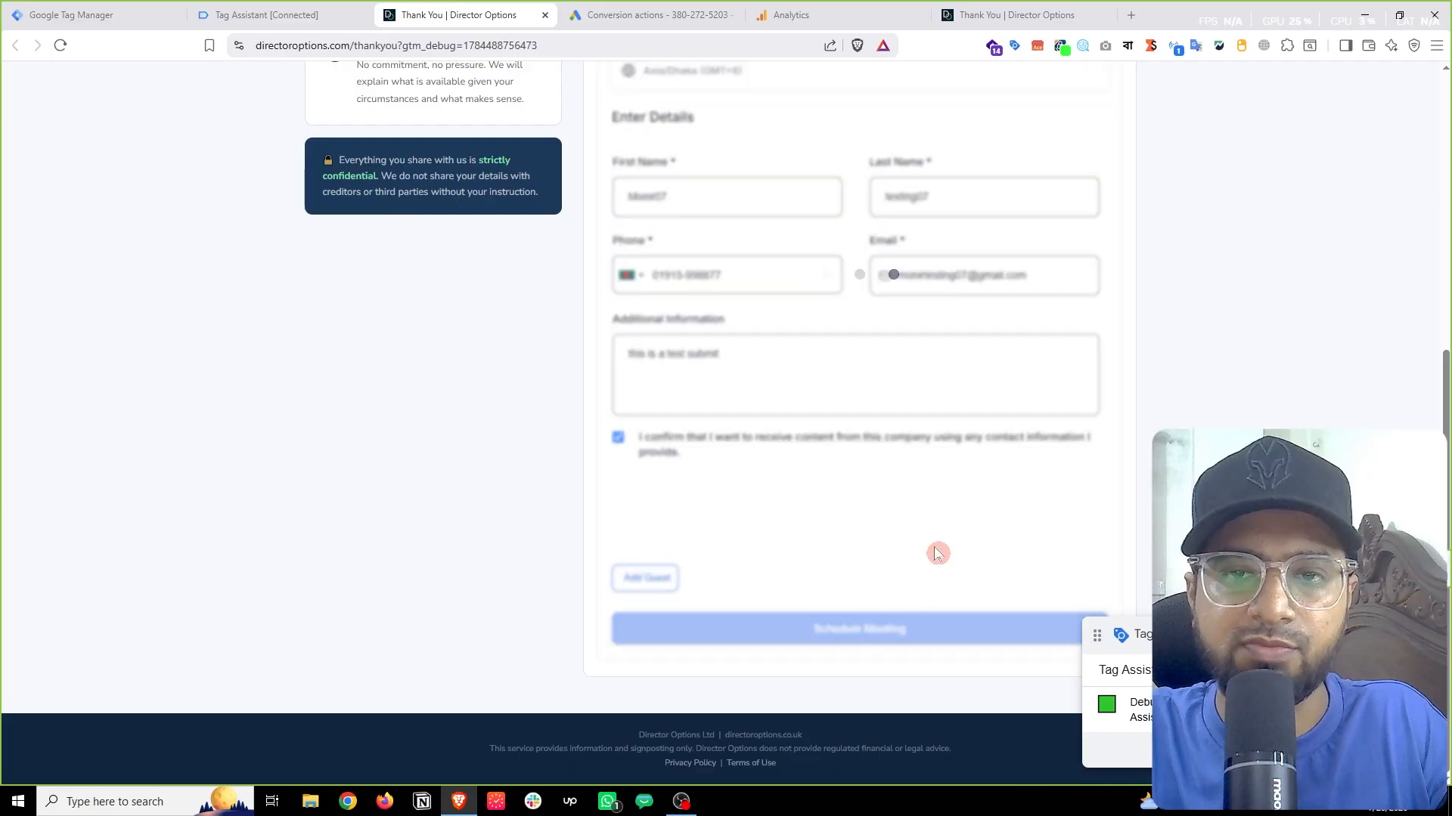
{"action": "scroll", "coordinate": [956, 508], "scroll_direction": "up", "scroll_amount": 2}
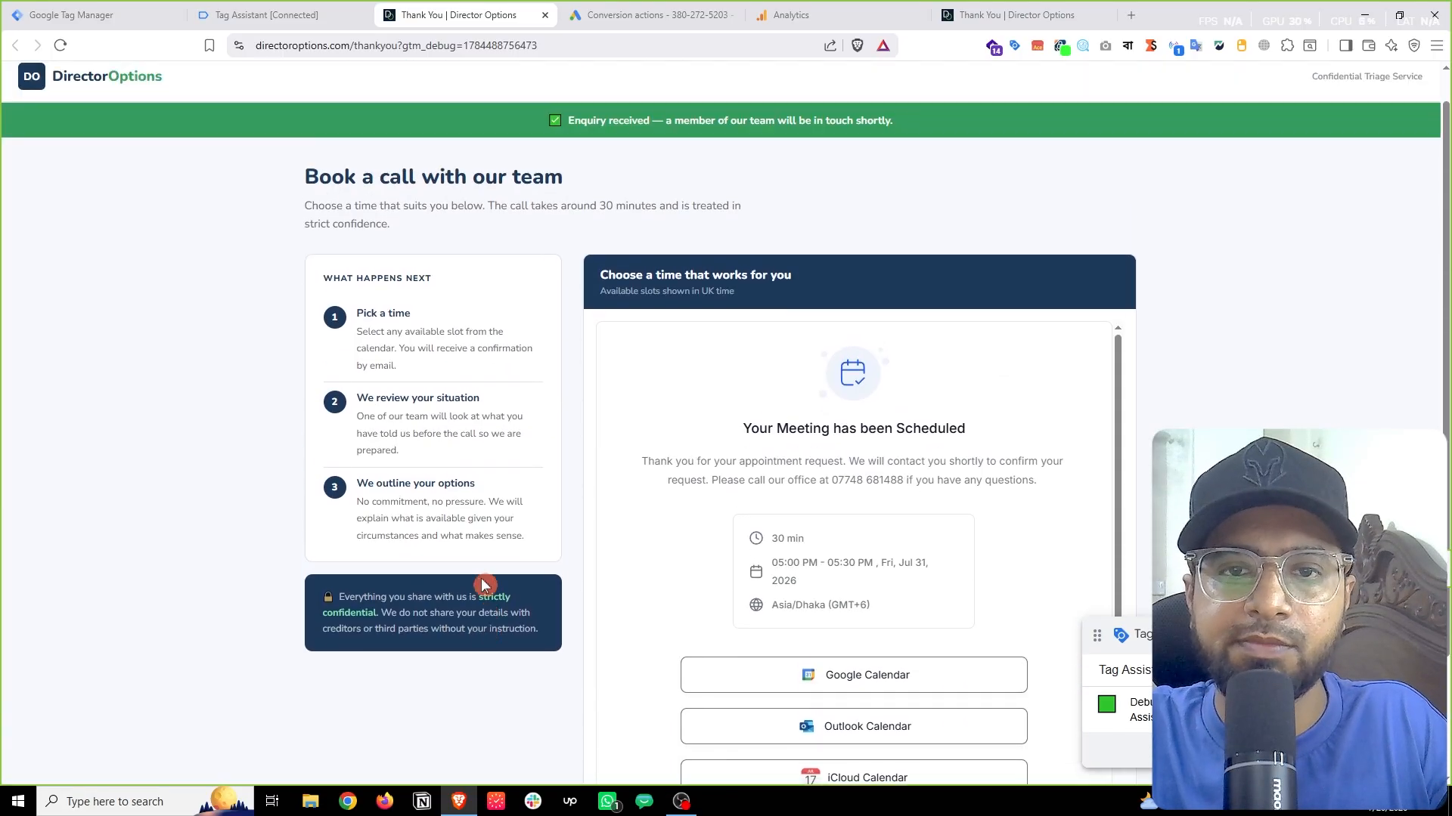
{"action": "scroll", "coordinate": [869, 454], "scroll_direction": "down", "scroll_amount": 3}
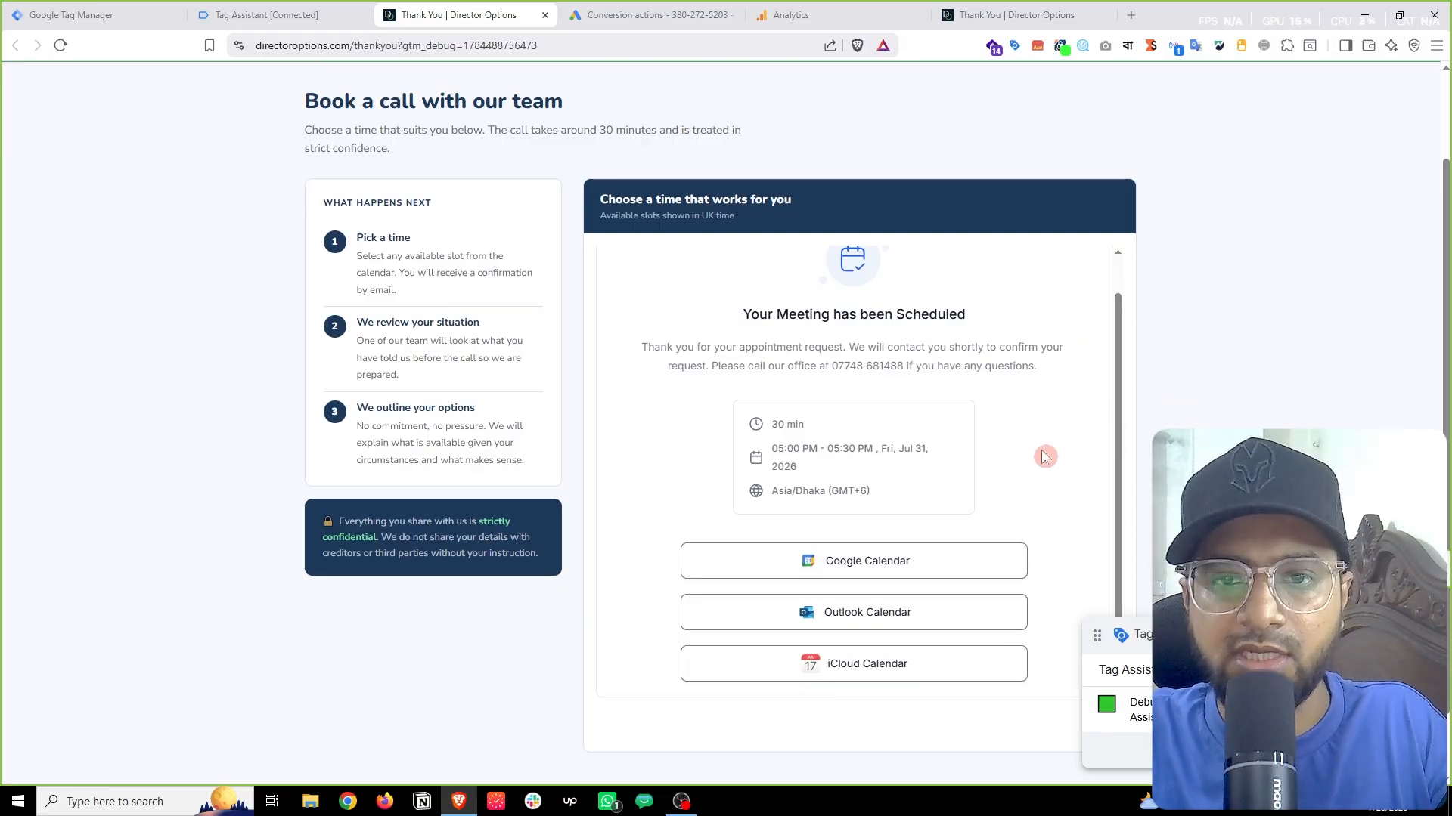
{"action": "scroll", "coordinate": [1044, 456], "scroll_direction": "up", "scroll_amount": 1}
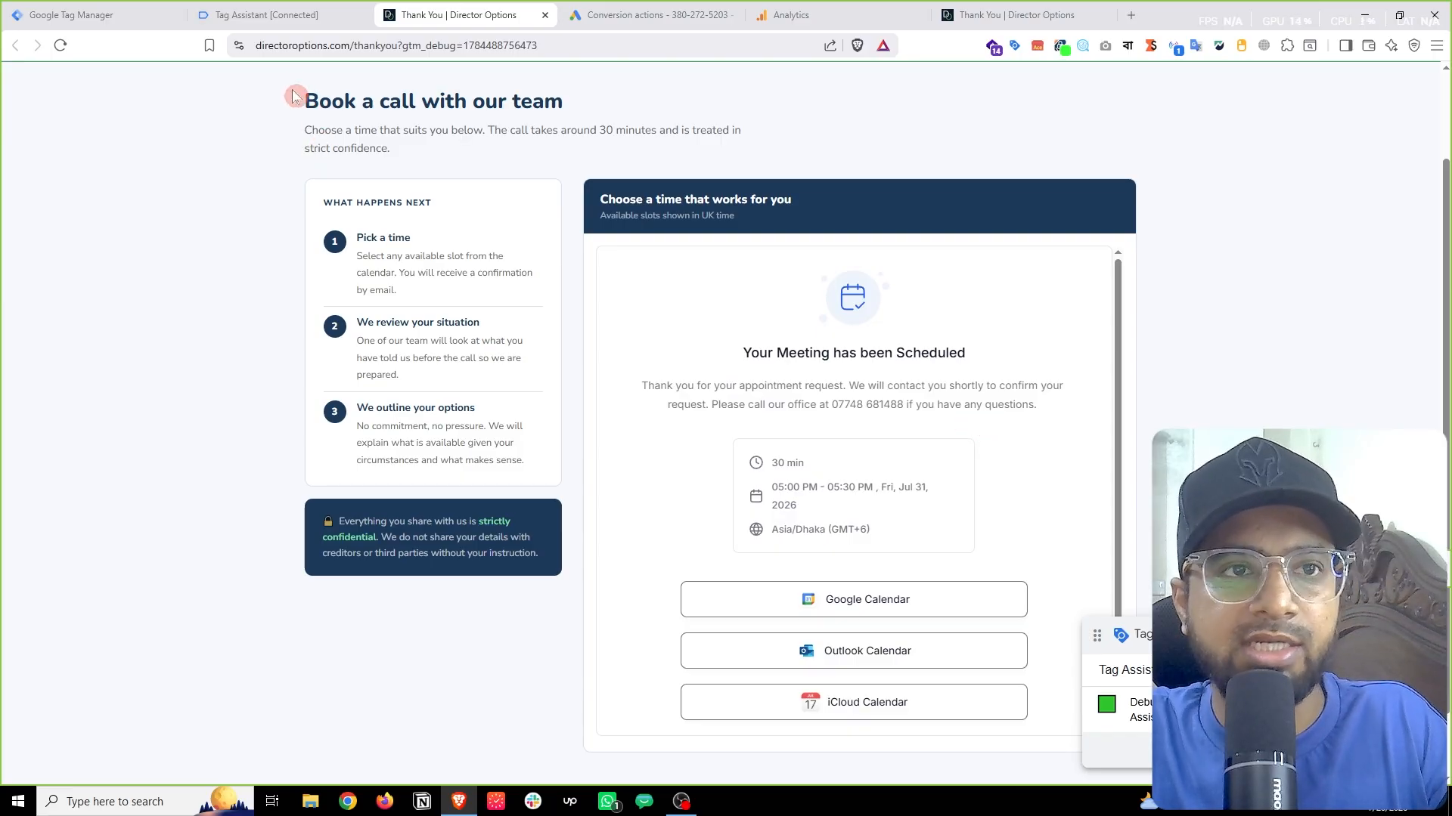
Step: Select the ghl_booking_complete event in Tag Assistant and expand its API Call dataLayer push
{"action": "left_click", "coordinate": [295, 14]}
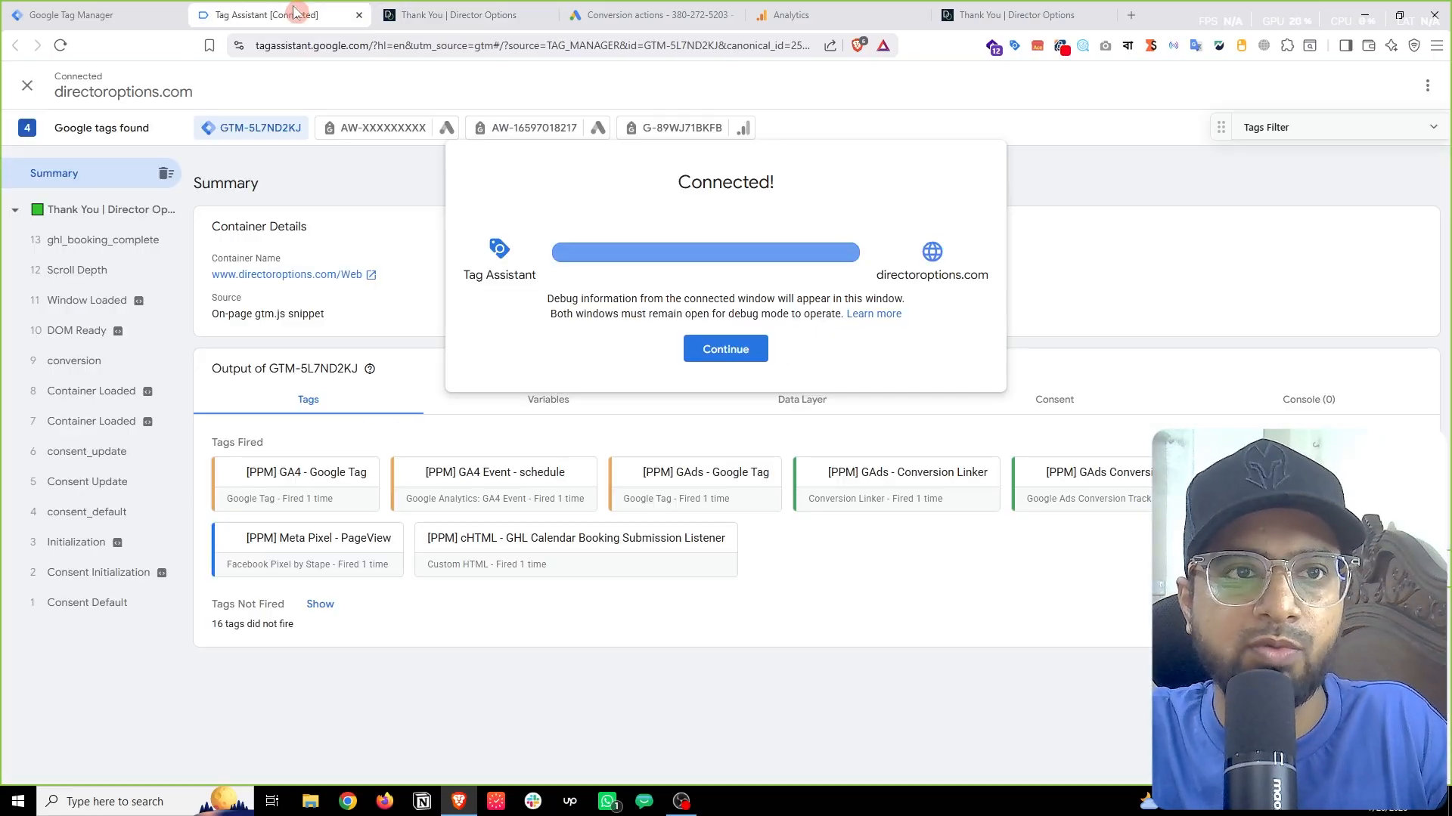
{"action": "left_click", "coordinate": [717, 350]}
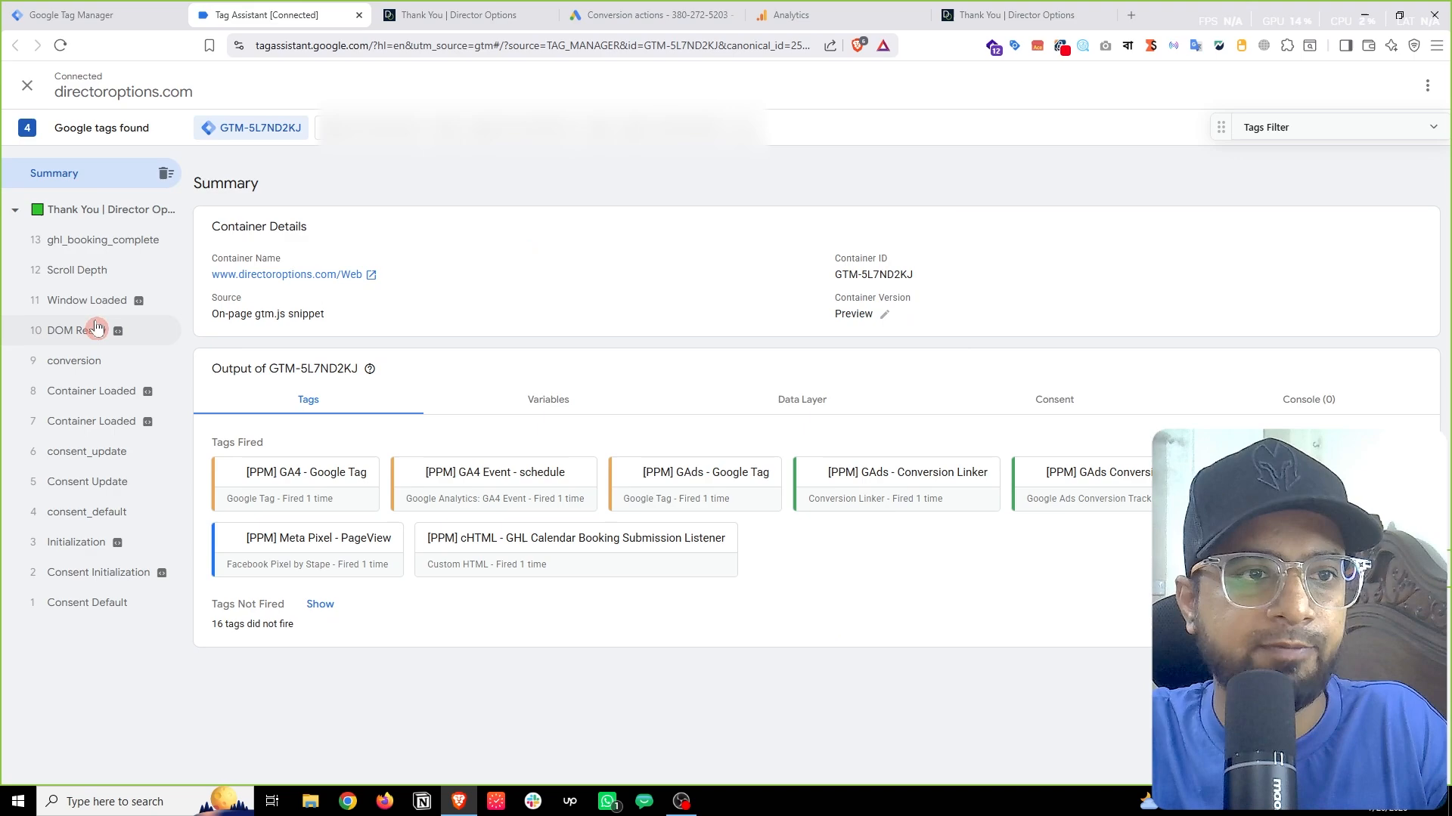
{"action": "left_click", "coordinate": [102, 254]}
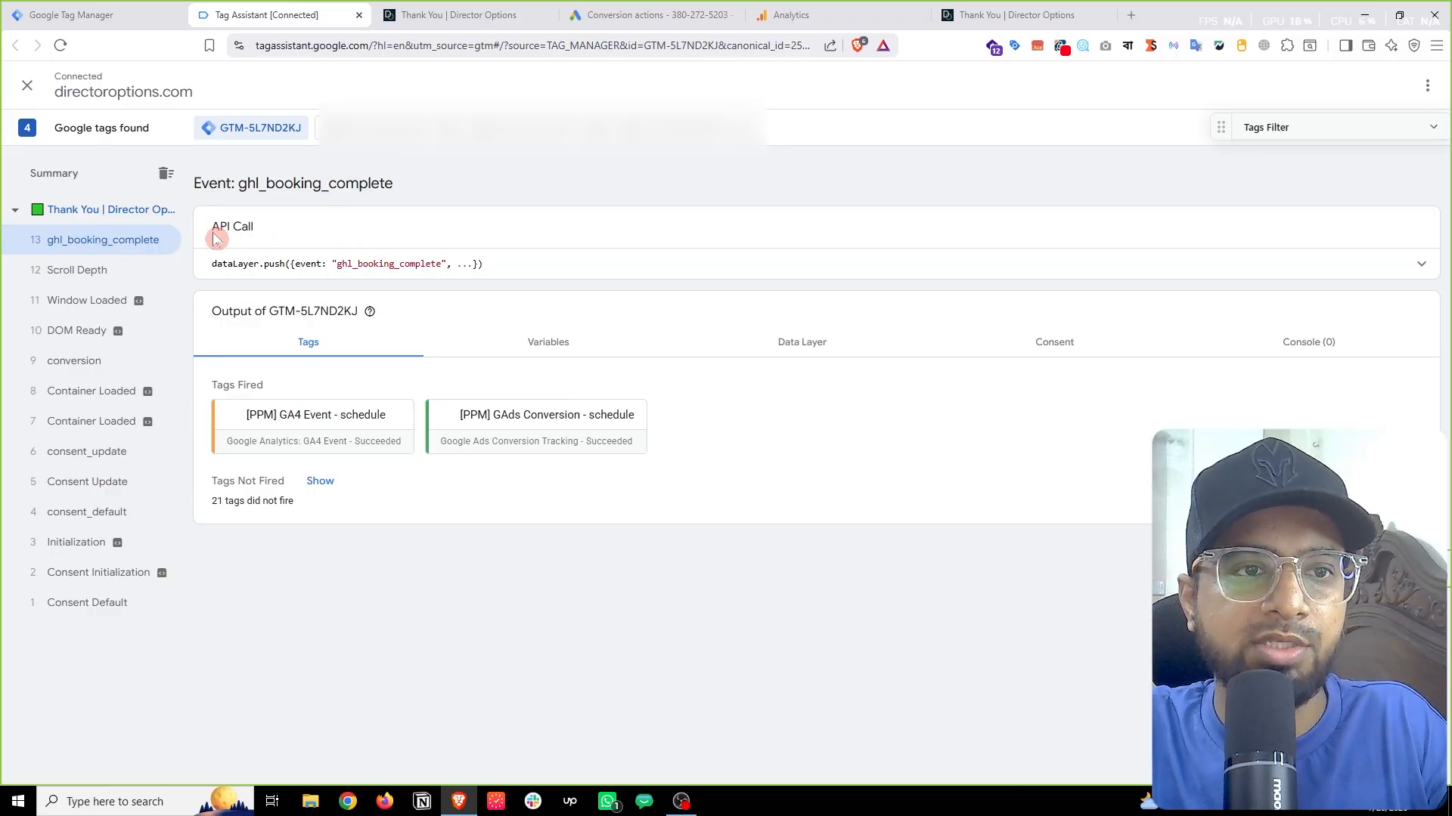
{"action": "left_click", "coordinate": [814, 265]}
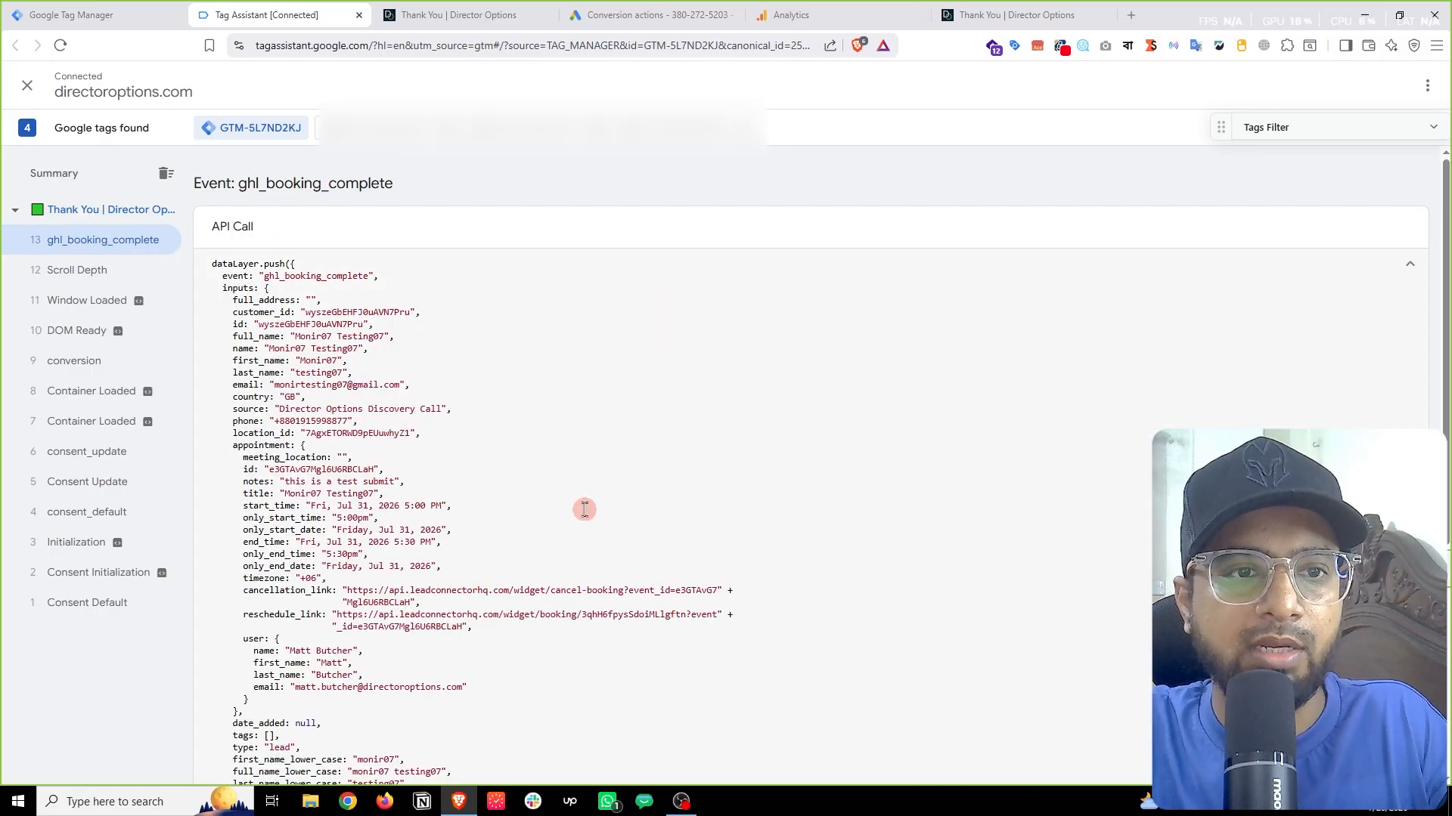
{"action": "scroll", "coordinate": [599, 502], "scroll_direction": "down", "scroll_amount": 5}
{"action": "scroll", "coordinate": [612, 502], "scroll_direction": "up", "scroll_amount": 4}
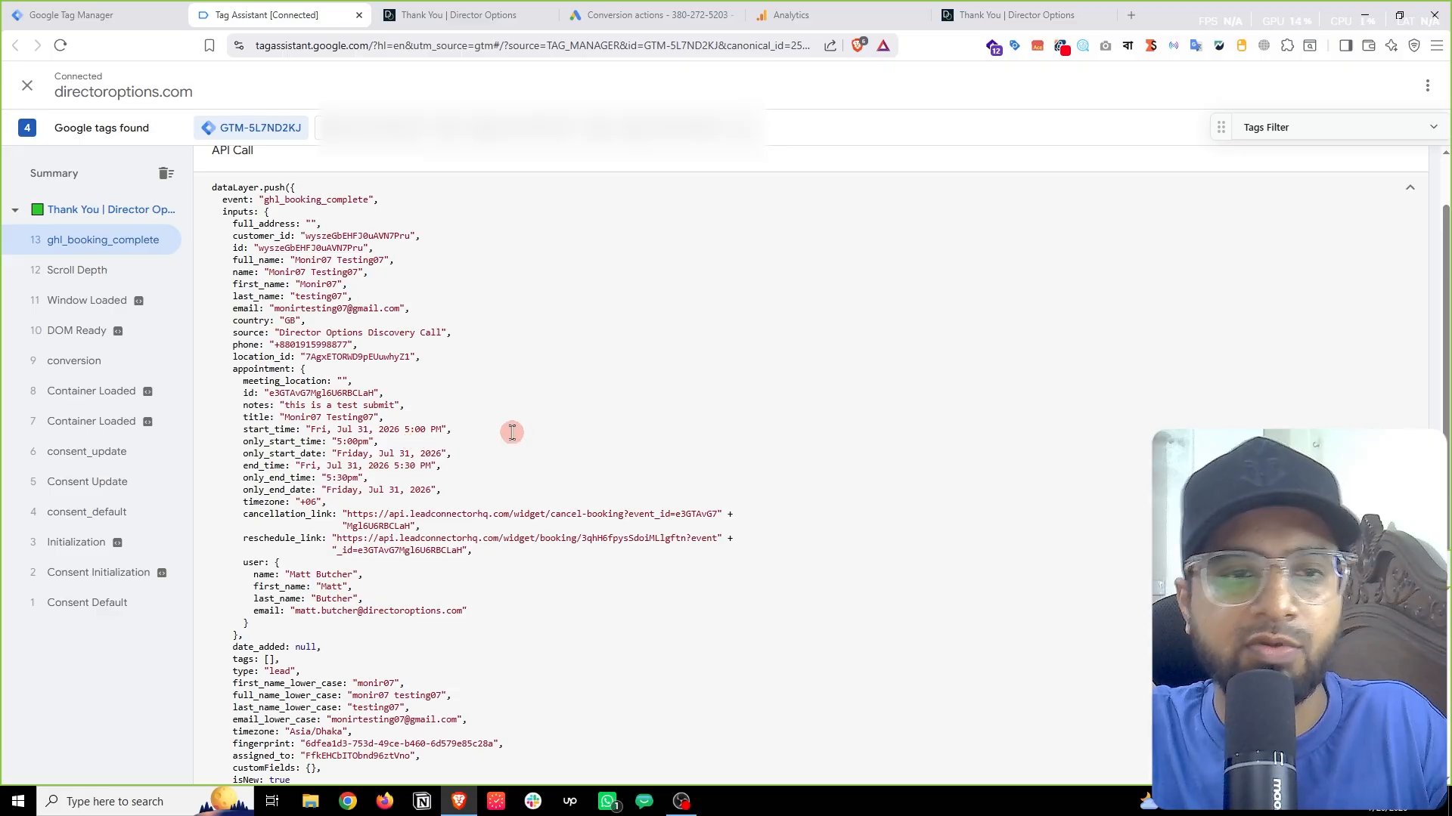
{"action": "scroll", "coordinate": [541, 446], "scroll_direction": "down", "scroll_amount": 1}
{"action": "scroll", "coordinate": [540, 446], "scroll_direction": "down", "scroll_amount": 1}
{"action": "scroll", "coordinate": [542, 446], "scroll_direction": "up", "scroll_amount": 3}
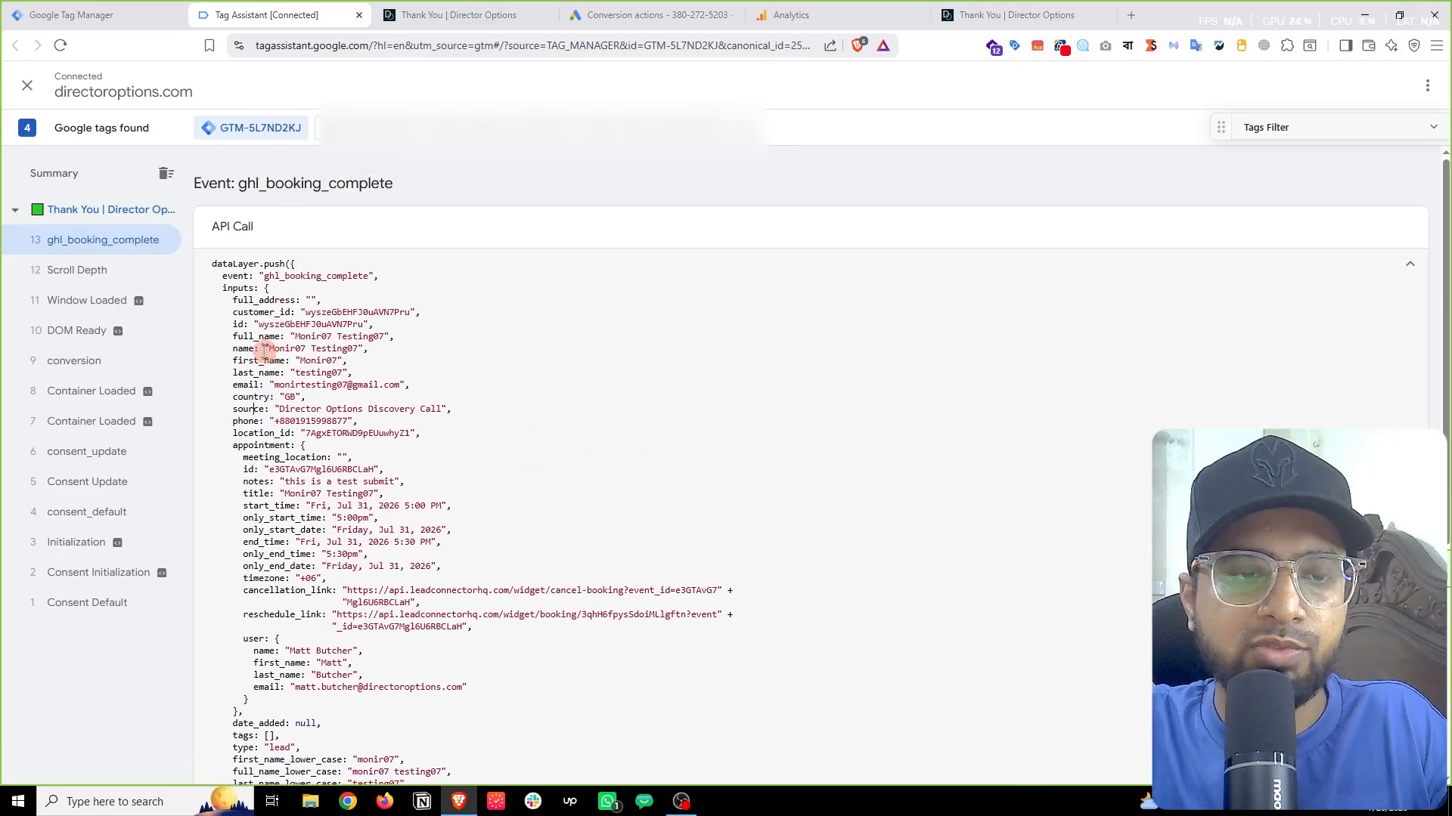
Step: Highlight the contact fields and event name in the ghl_booking_complete payload
{"action": "left_click_drag", "start_coordinate": [235, 313], "coordinate": [298, 371]}
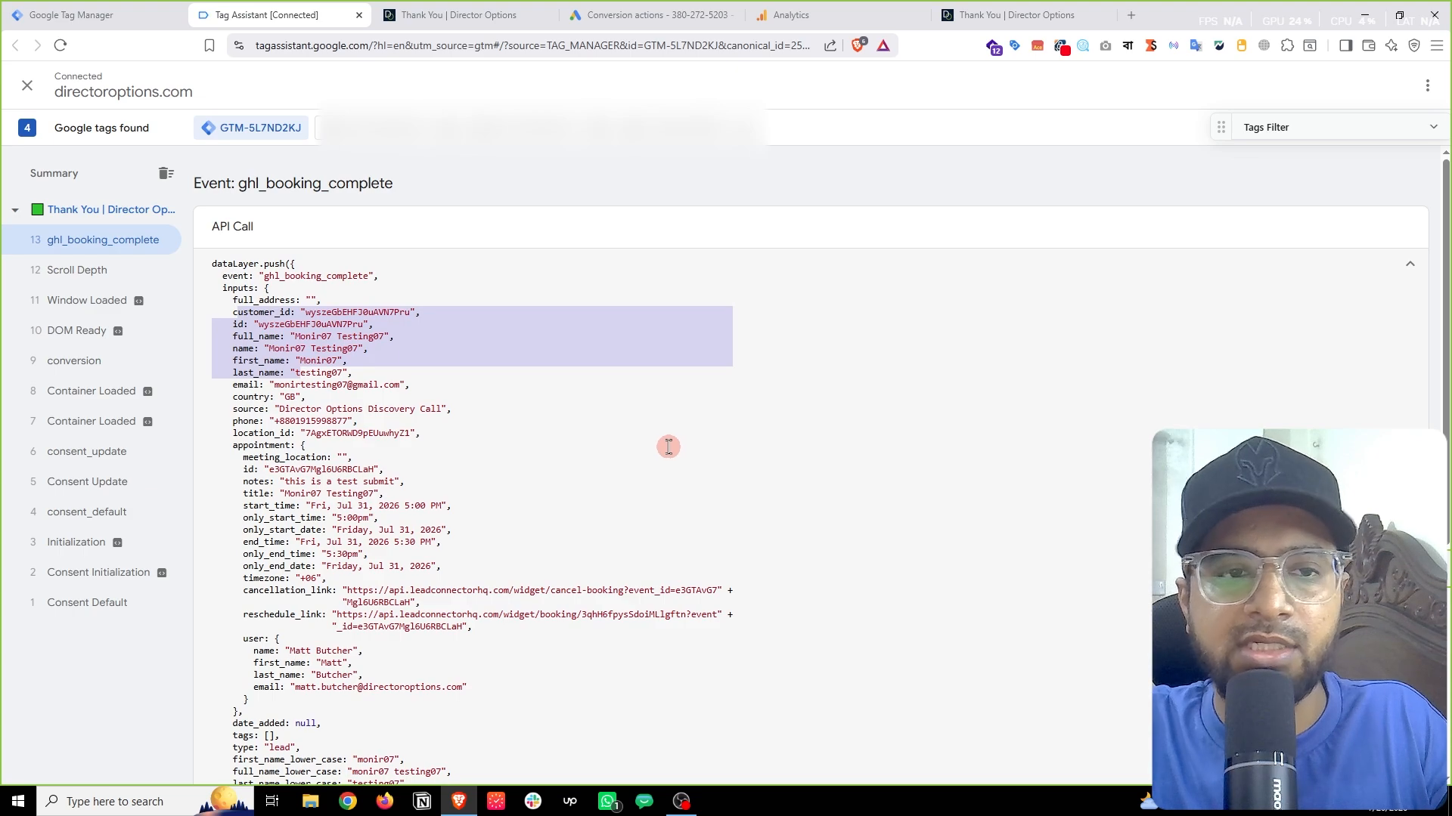
{"action": "left_click", "coordinate": [276, 429]}
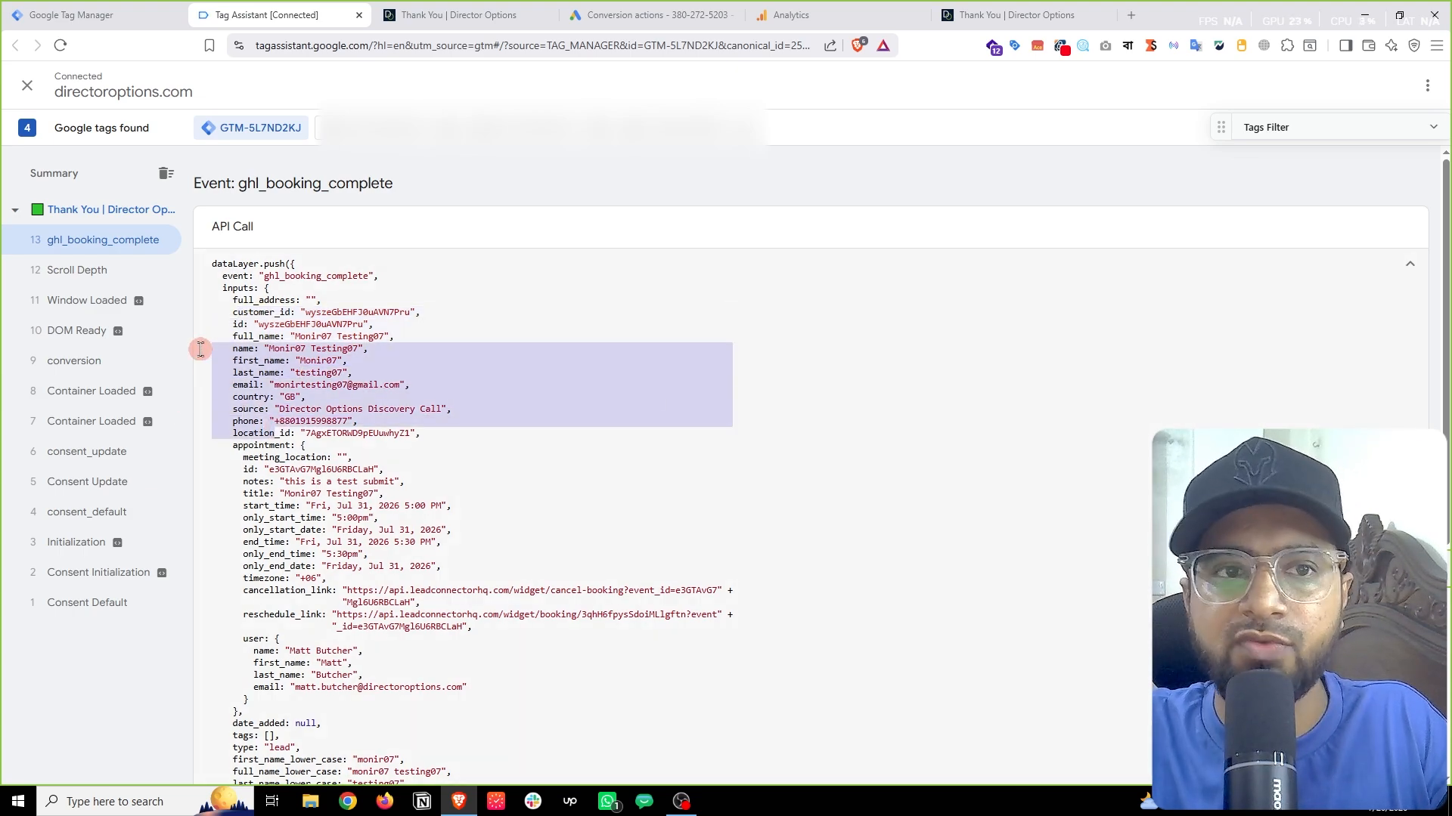
{"action": "double_click", "coordinate": [322, 276]}
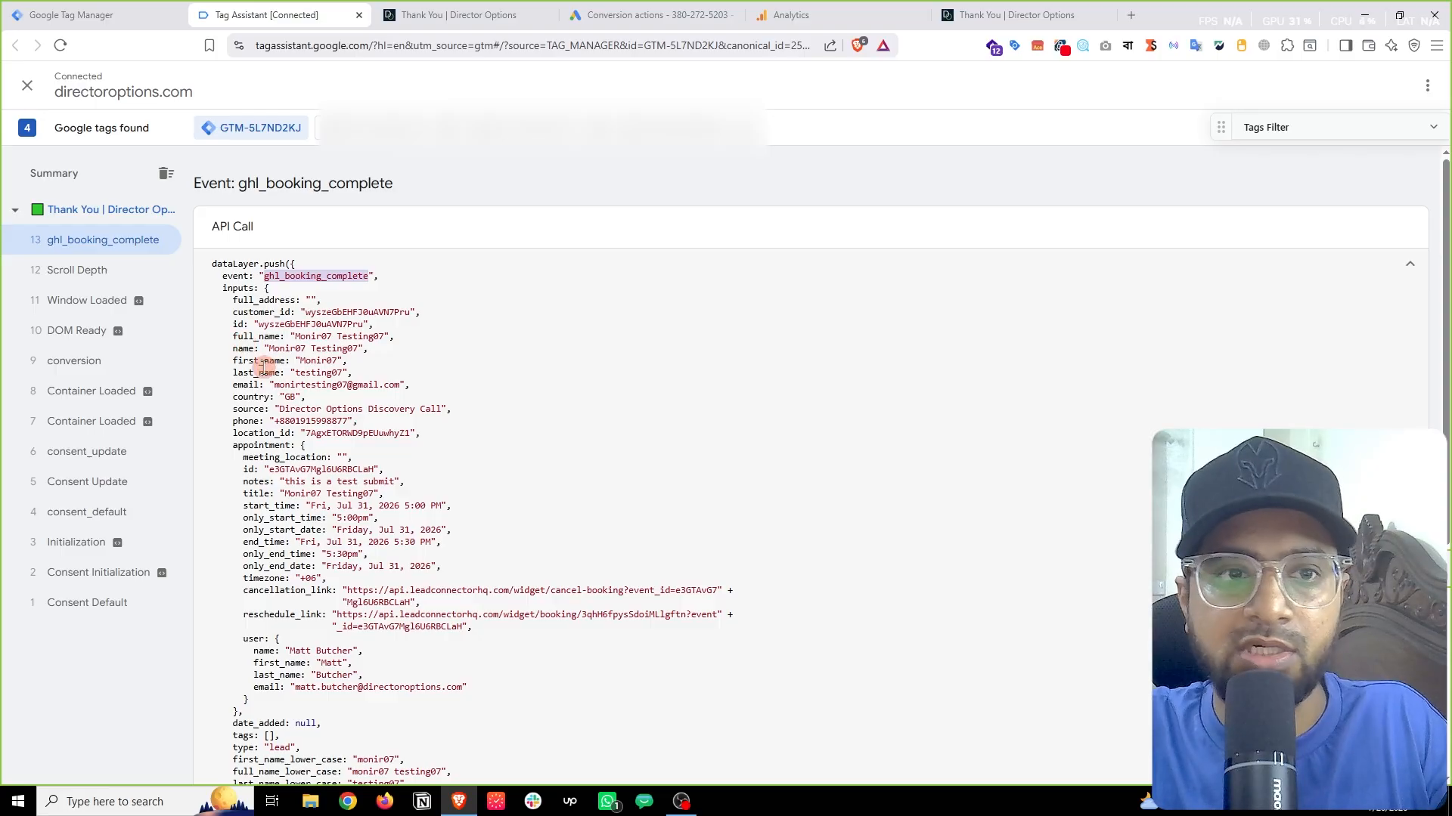
{"action": "left_click", "coordinate": [243, 358]}
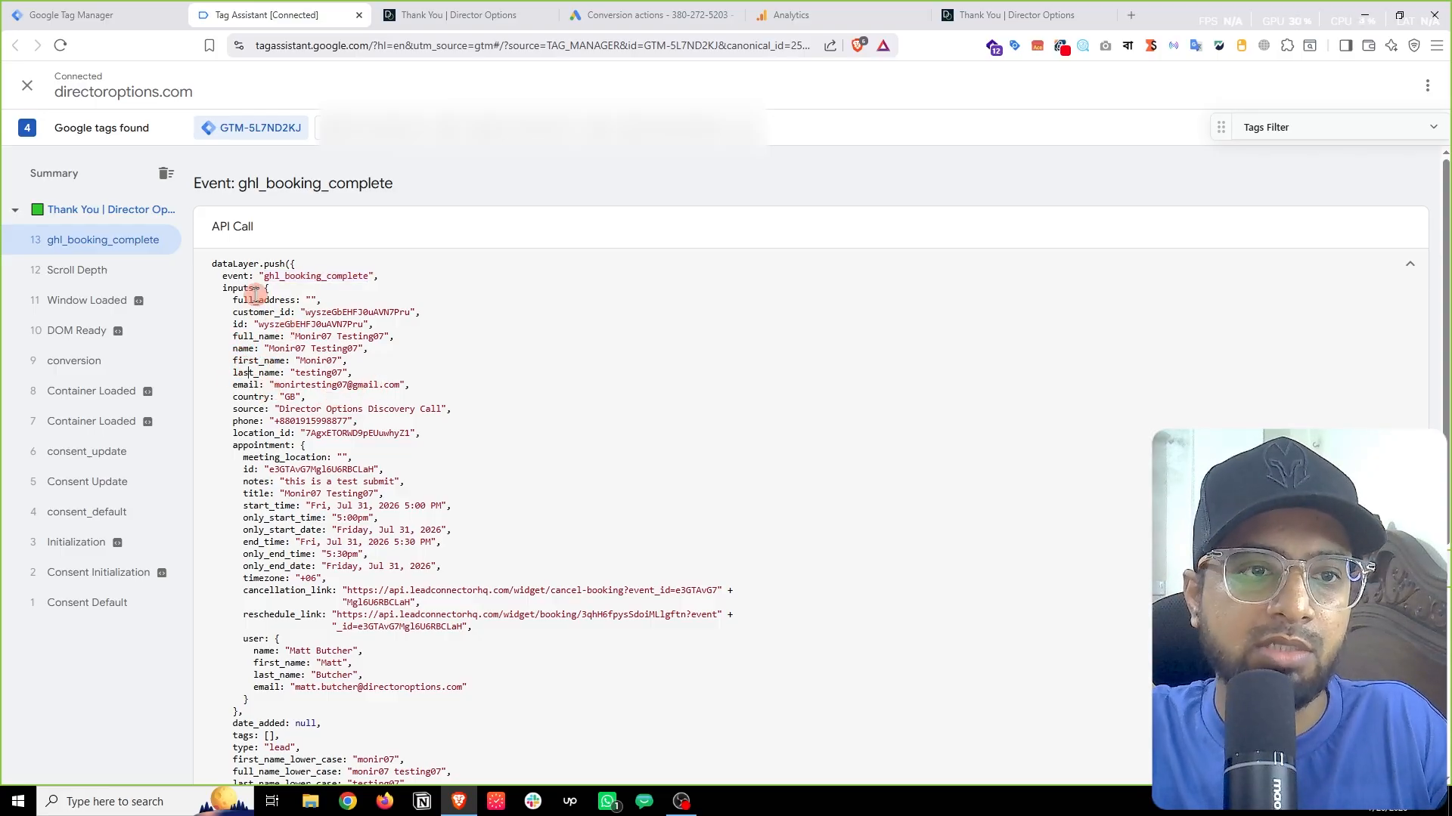
{"action": "left_click_drag", "start_coordinate": [214, 307], "coordinate": [274, 409]}
{"action": "left_click_drag", "start_coordinate": [218, 288], "coordinate": [269, 290]}
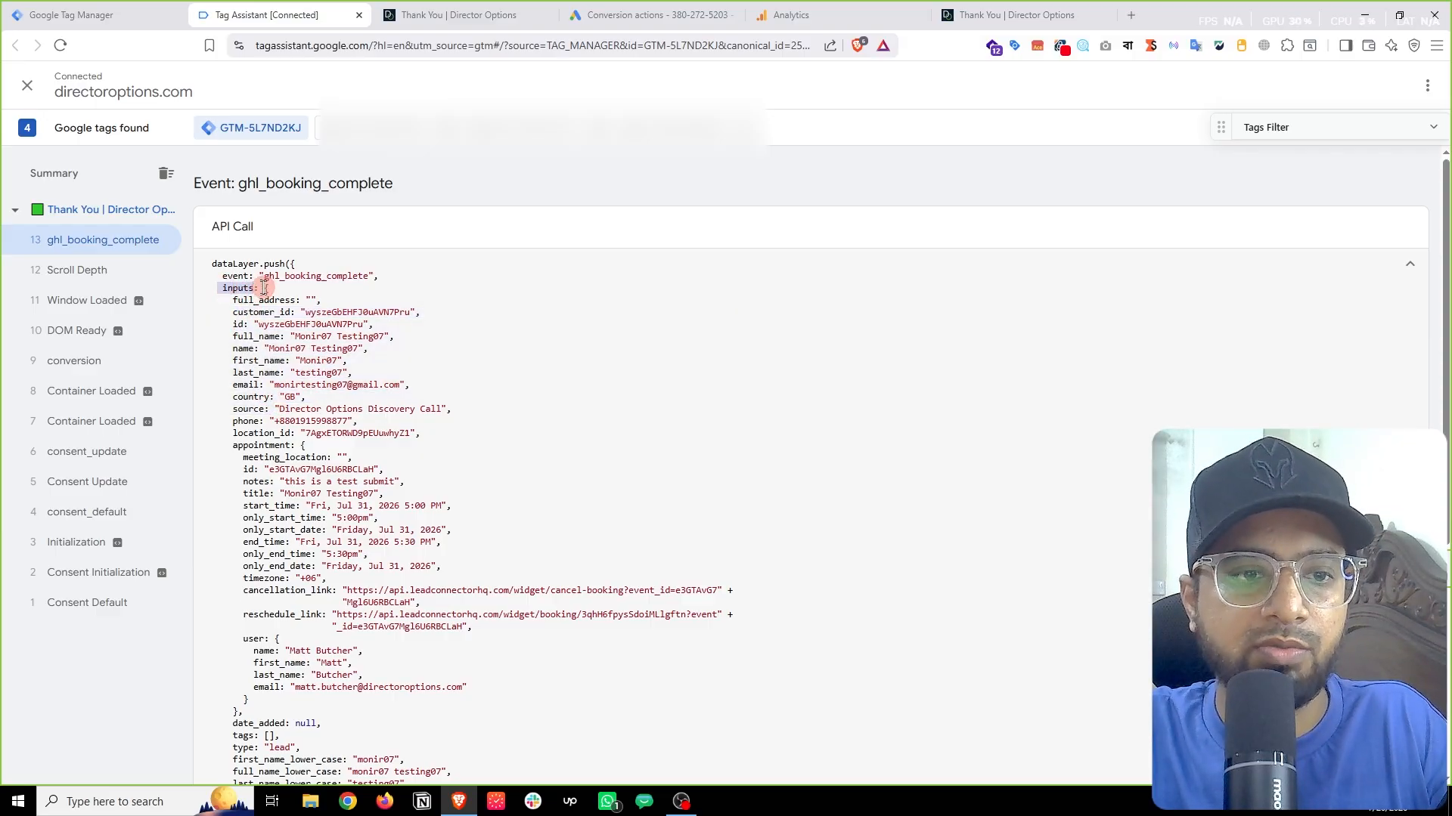
{"action": "left_click", "coordinate": [264, 288]}
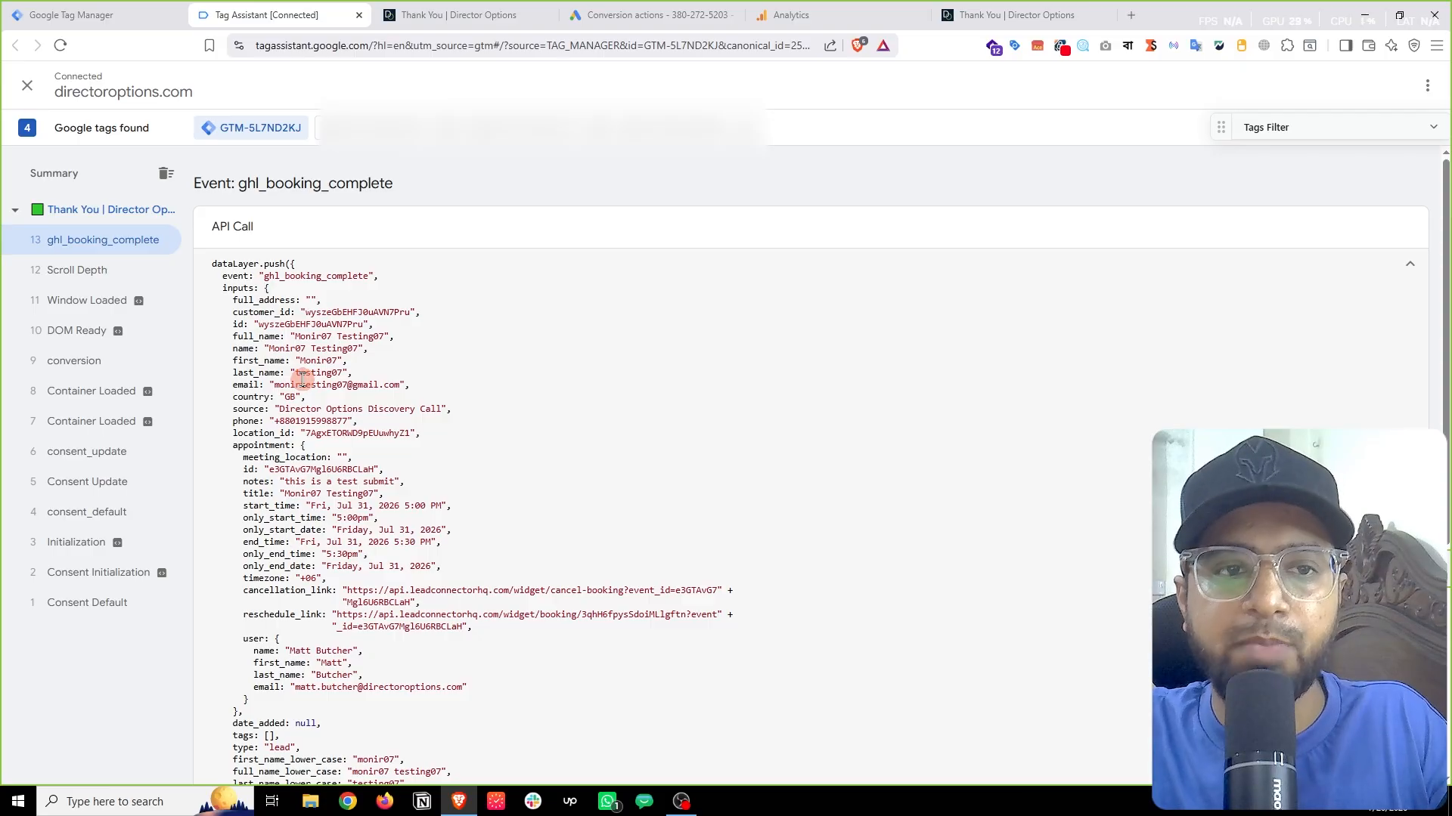
Step: Copy the key name 'inputs' from the payload and return to the Tag Manager Tags list
{"action": "double_click", "coordinate": [261, 360]}
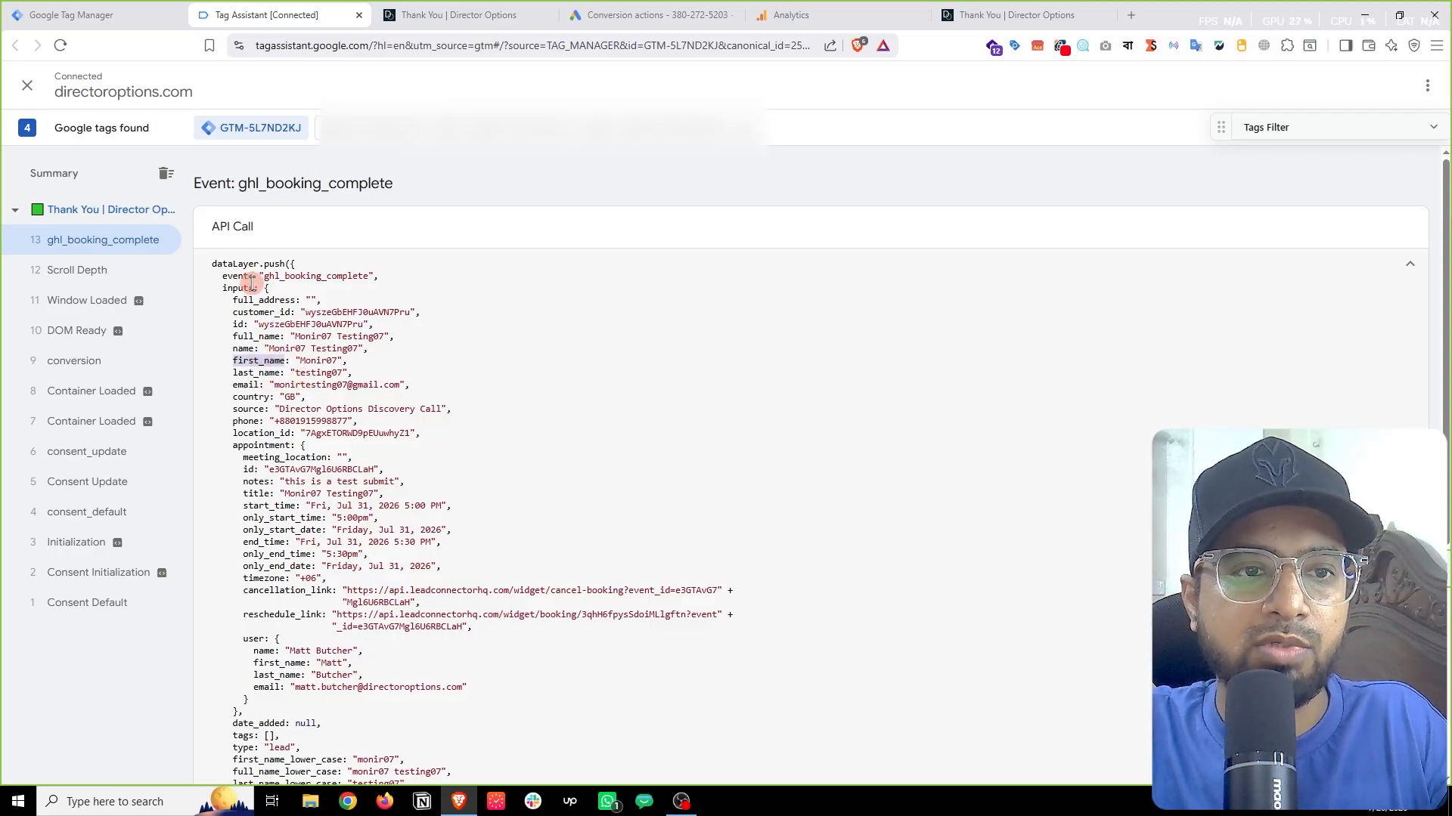
{"action": "left_click_drag", "start_coordinate": [257, 288], "coordinate": [217, 288]}
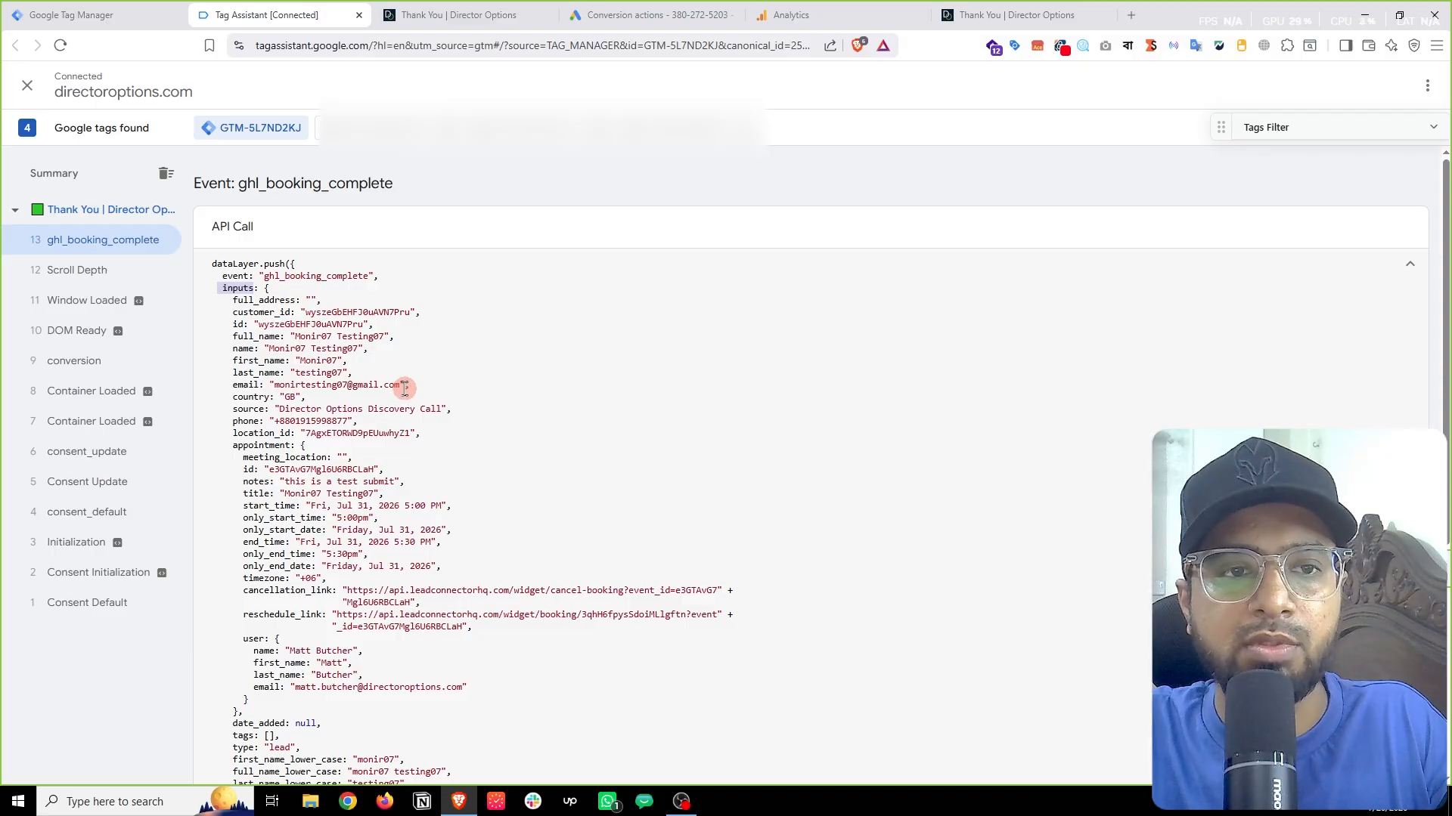
{"action": "left_click", "coordinate": [254, 362]}
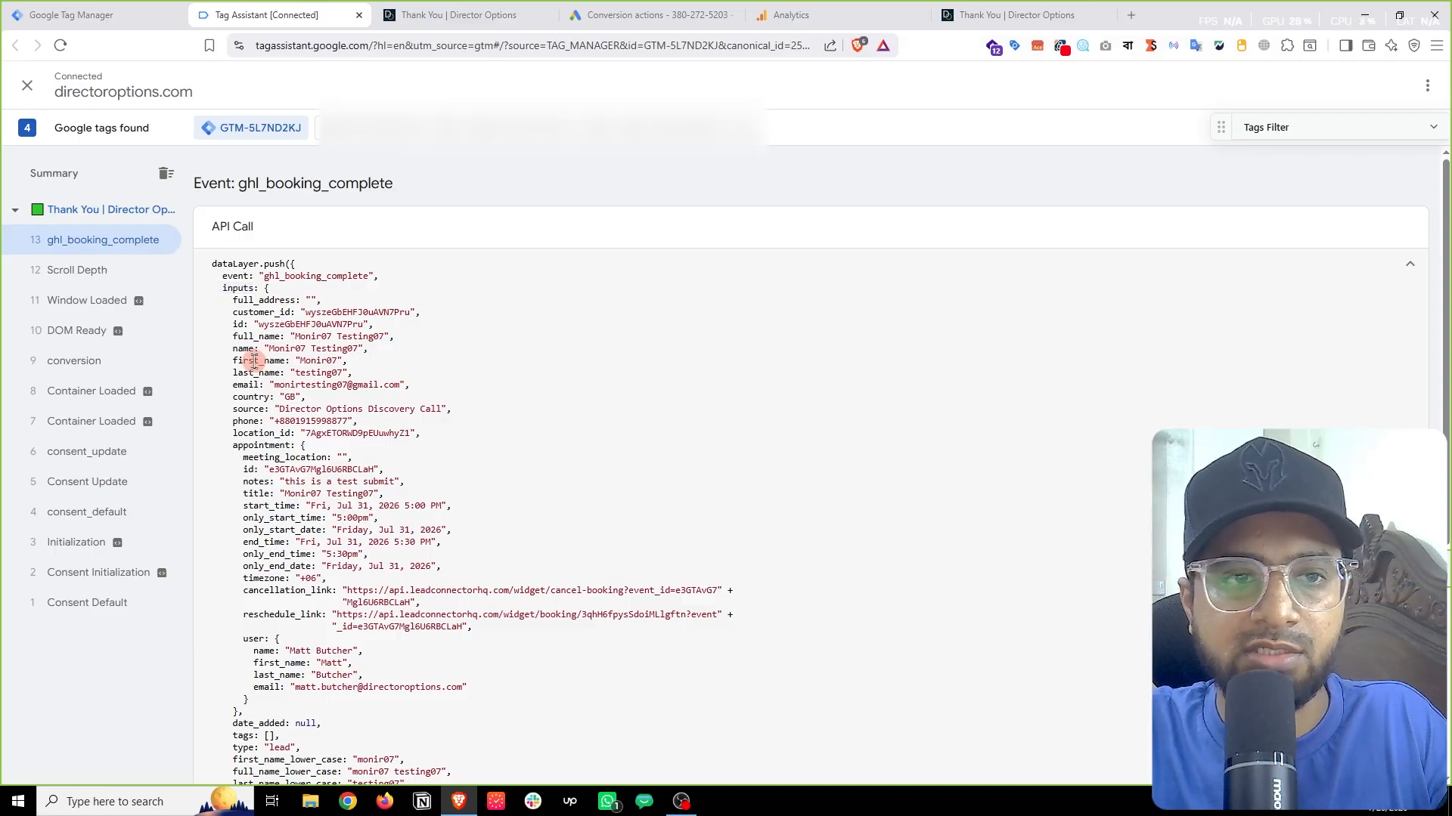
{"action": "double_click", "coordinate": [255, 362]}
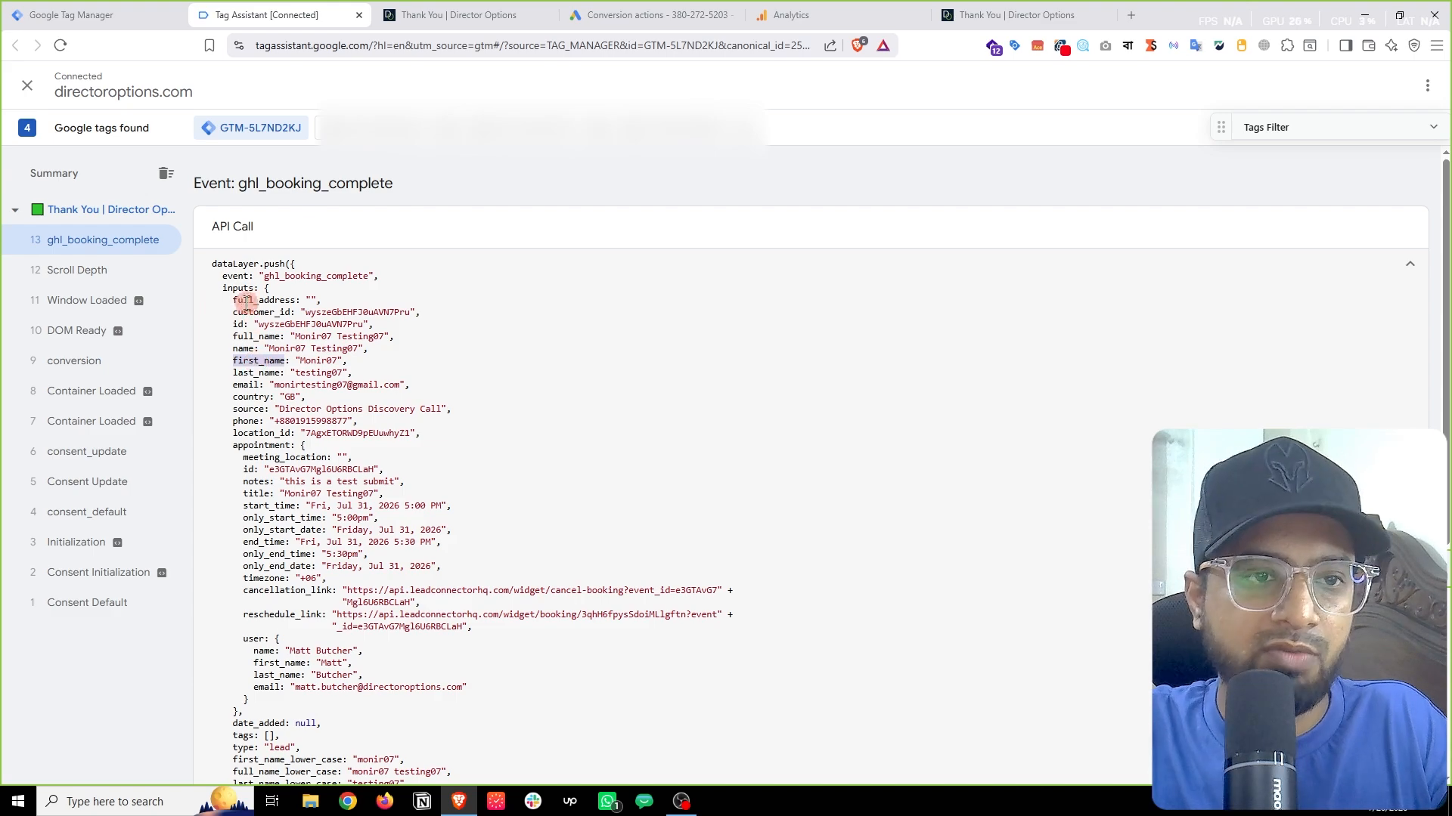
{"action": "double_click", "coordinate": [239, 288]}
{"action": "right_click", "coordinate": [239, 288]}
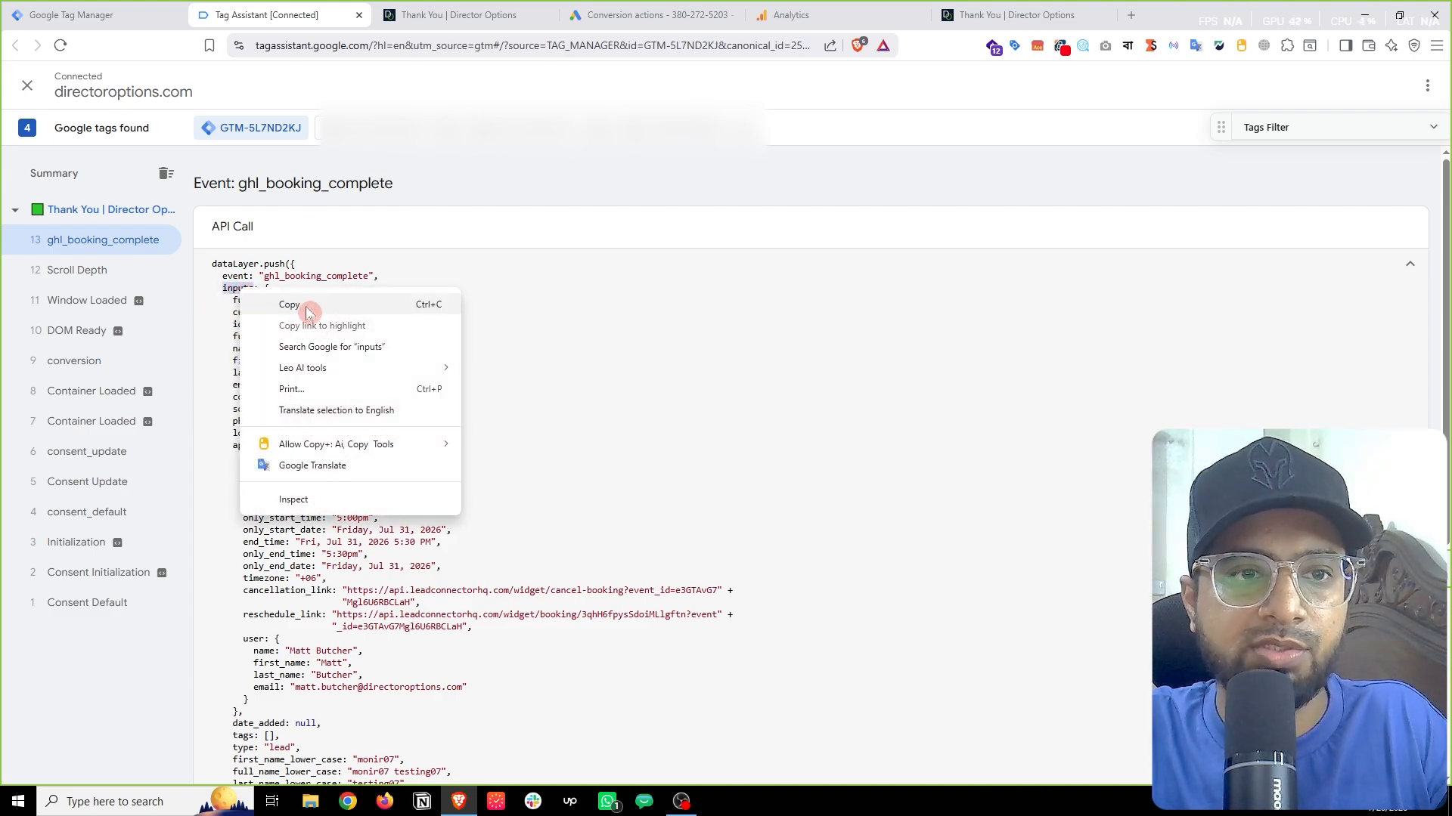
{"action": "left_click", "coordinate": [257, 301]}
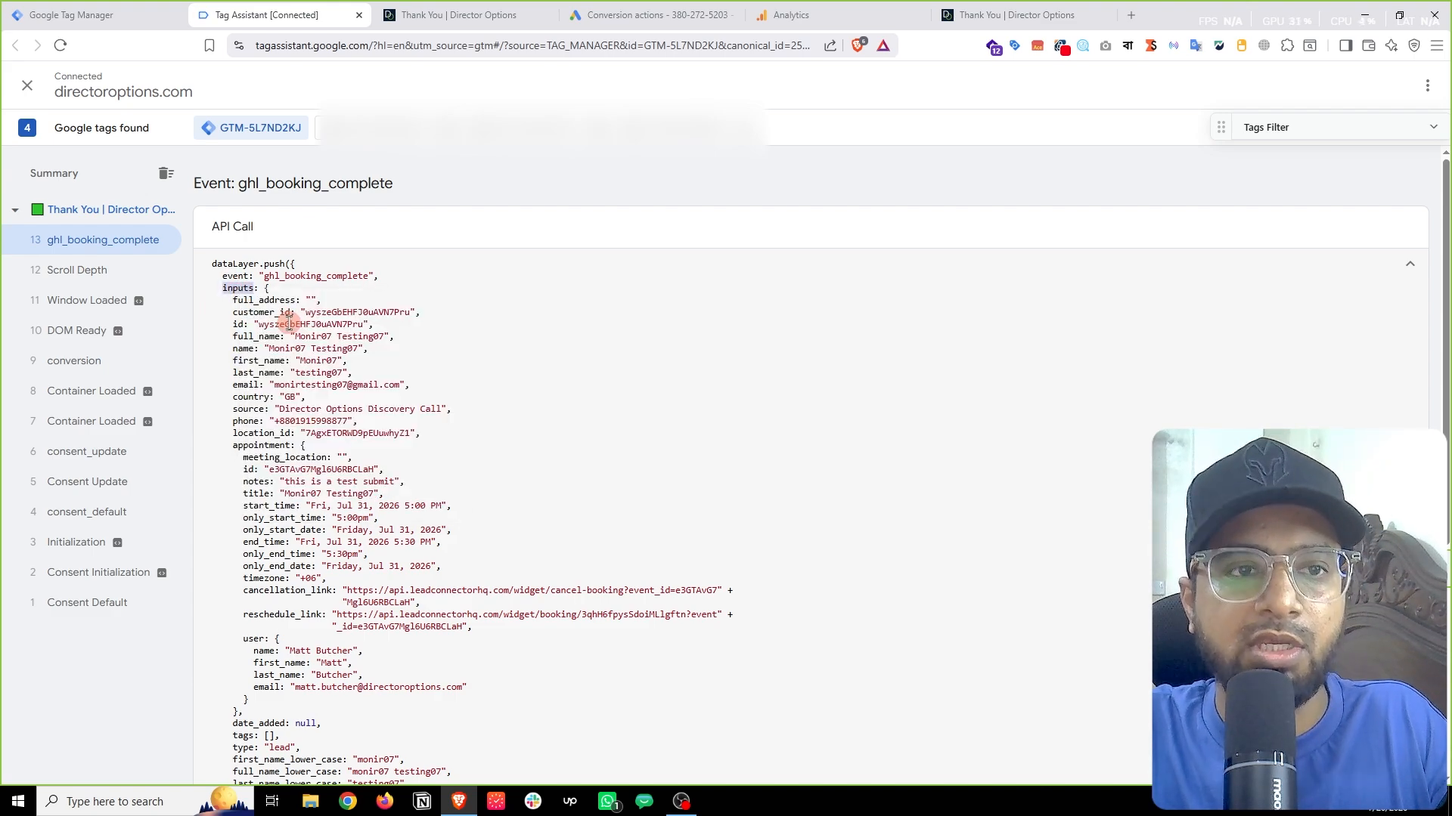
{"action": "left_click", "coordinate": [105, 13]}
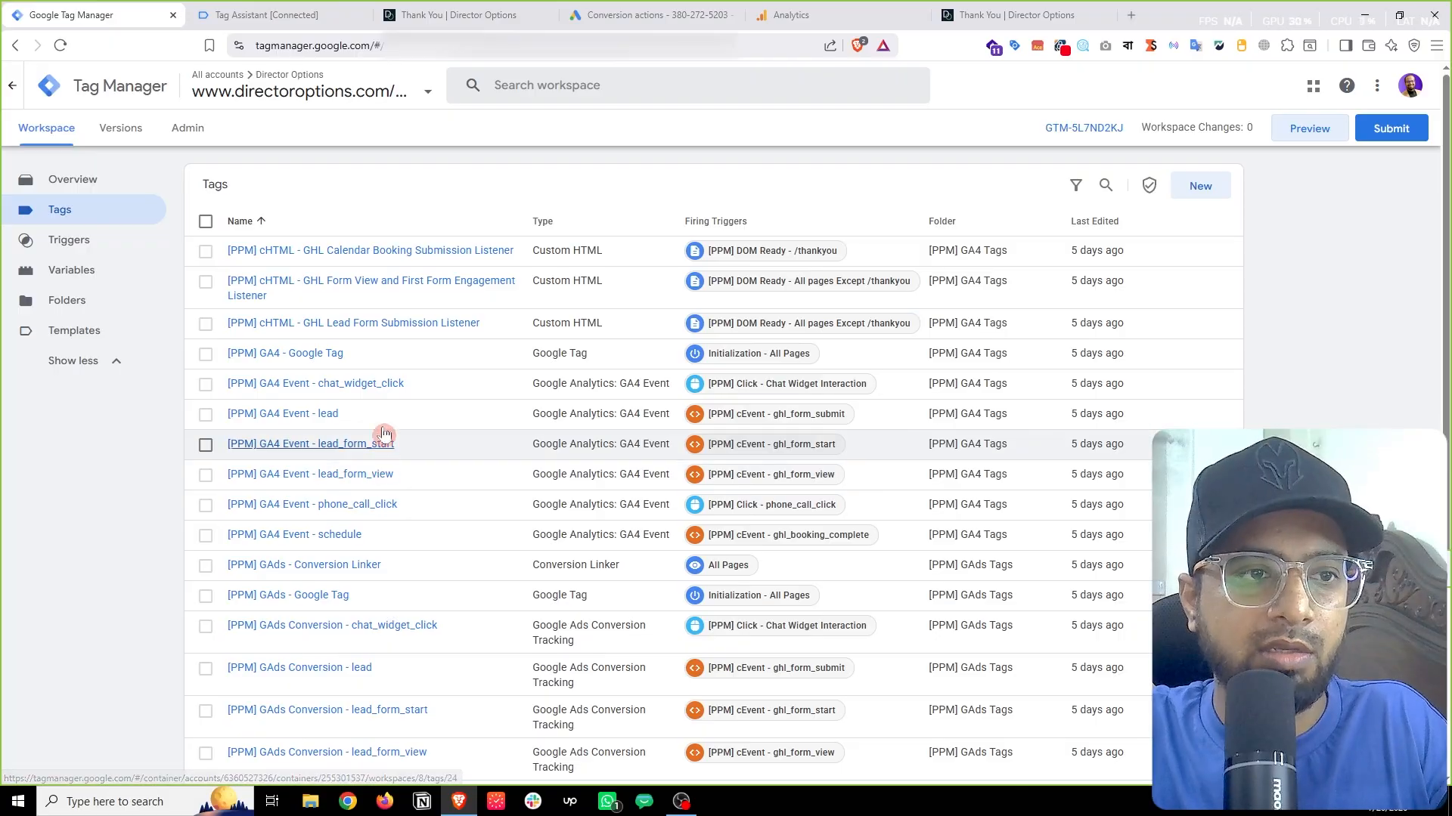
{"action": "left_click", "coordinate": [108, 278]}
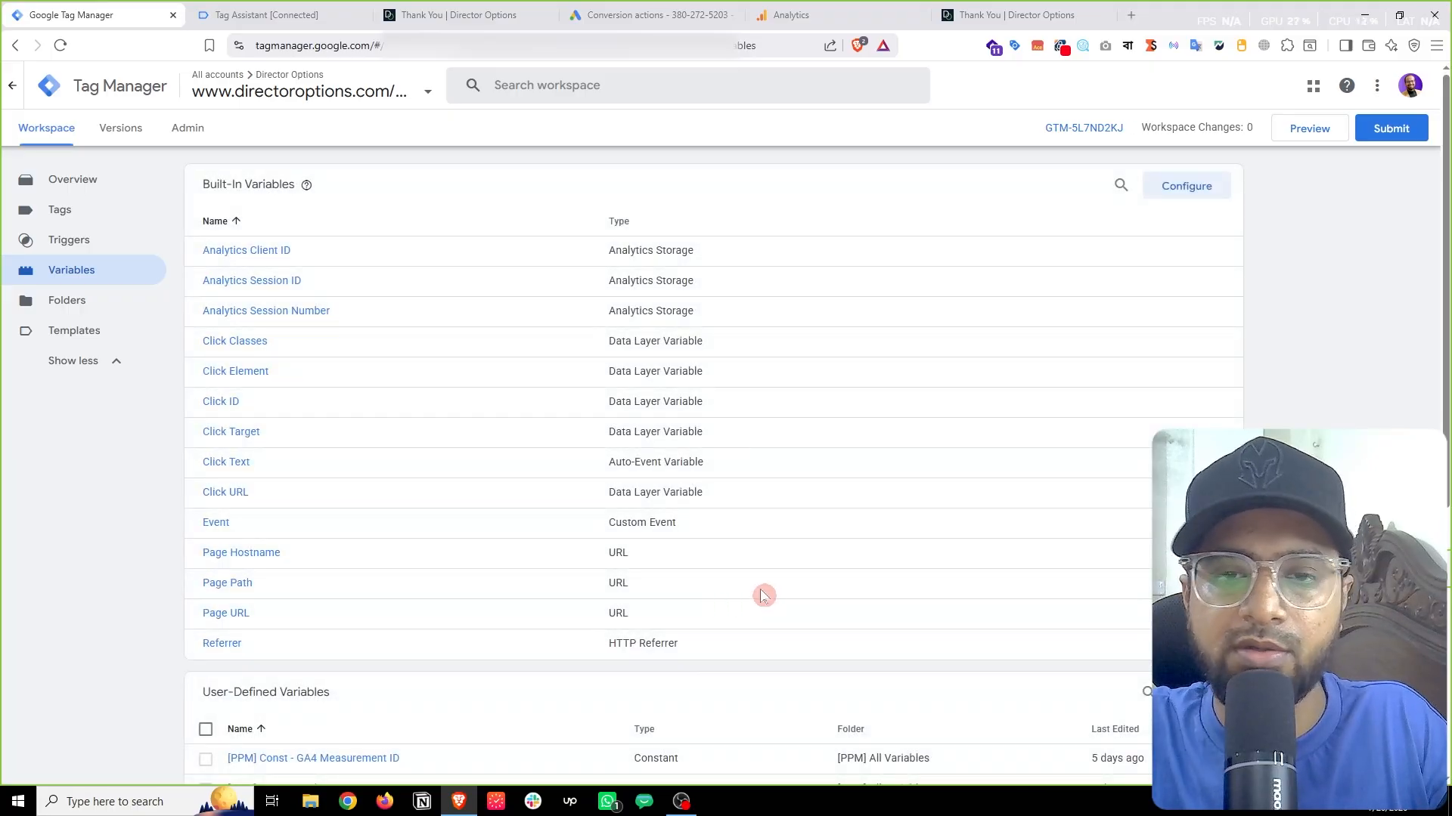
{"action": "scroll", "coordinate": [765, 597], "scroll_direction": "down", "scroll_amount": 4}
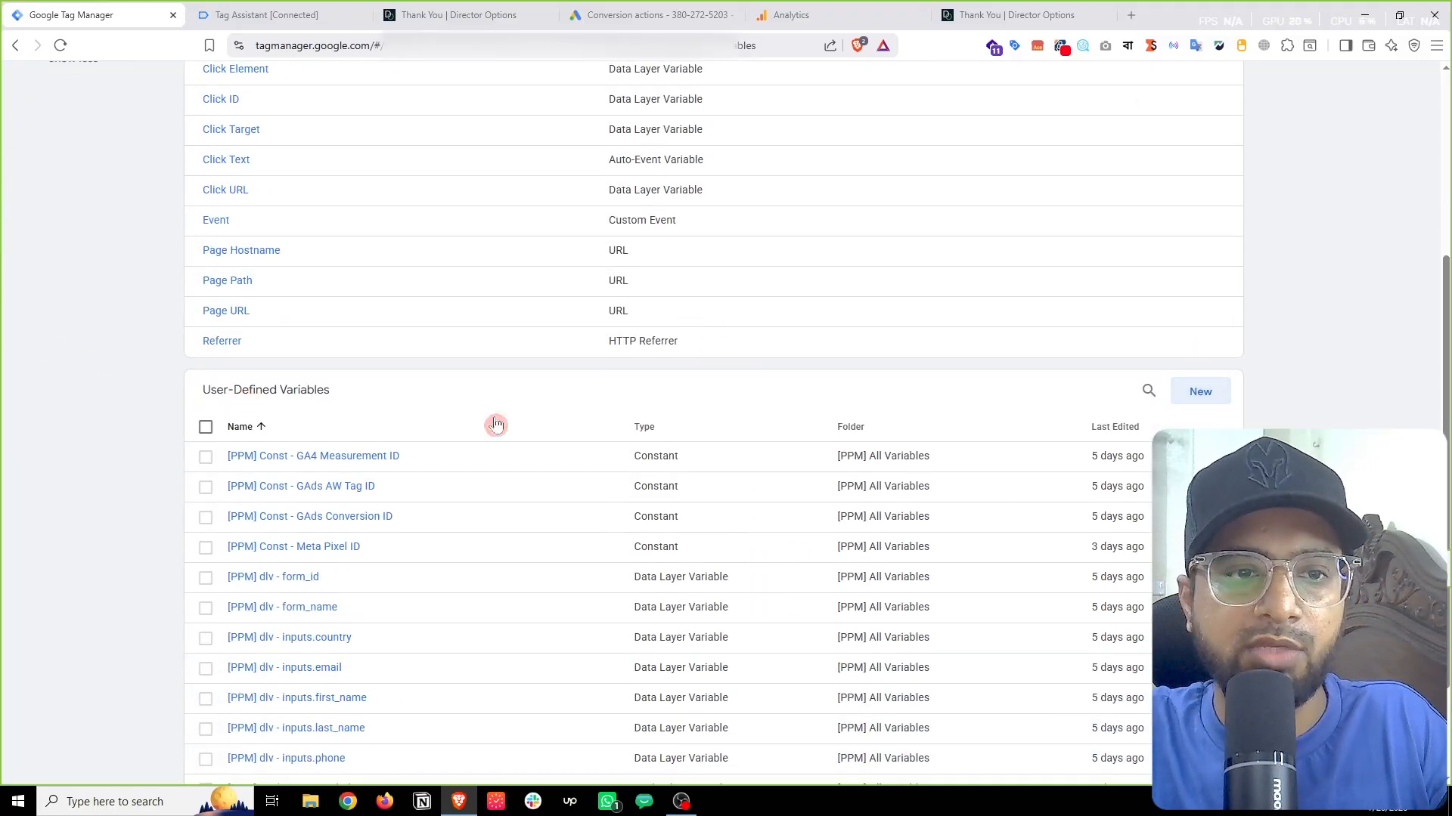
{"action": "left_click", "coordinate": [1205, 401]}
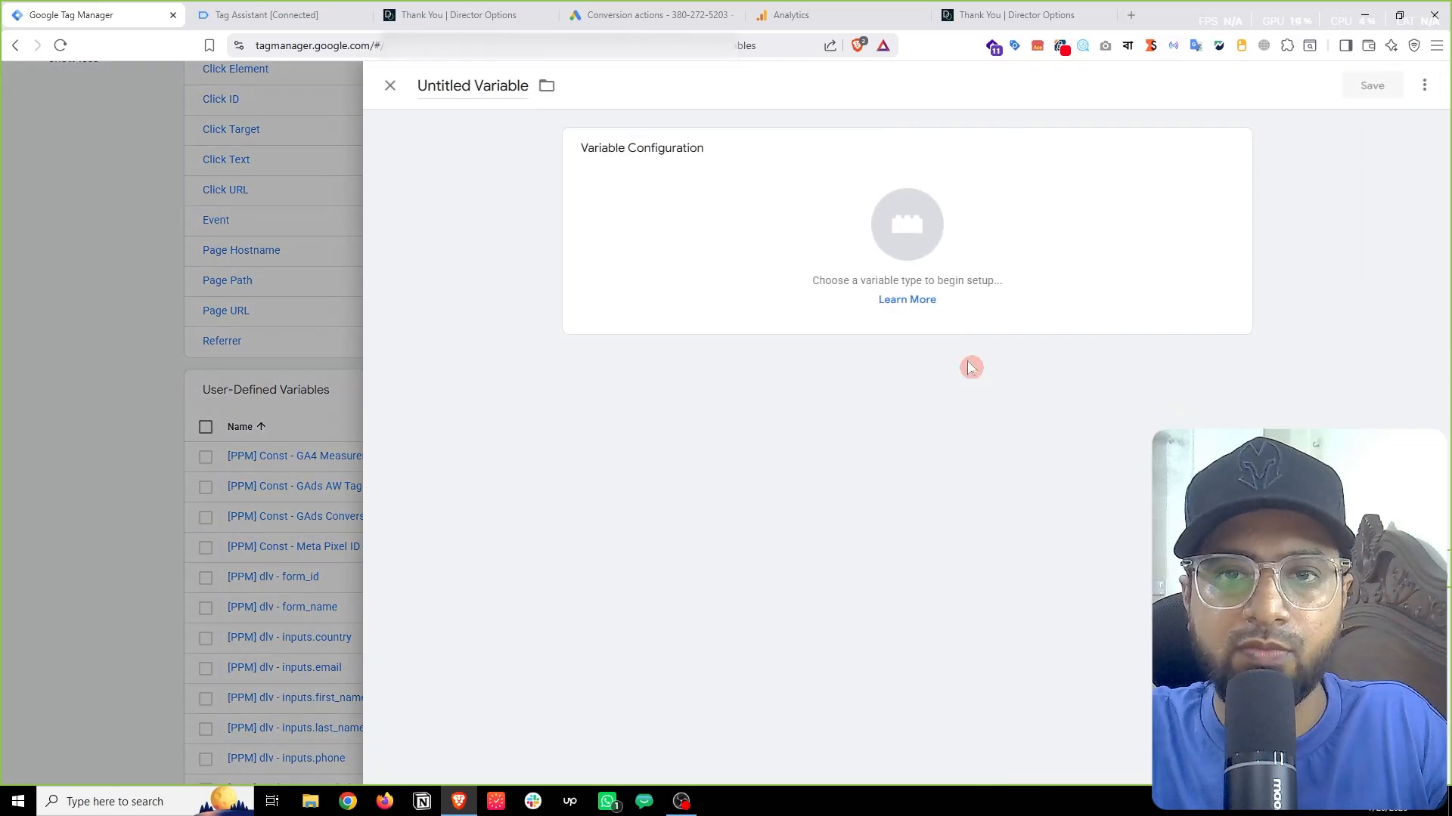
{"action": "left_click", "coordinate": [786, 214]}
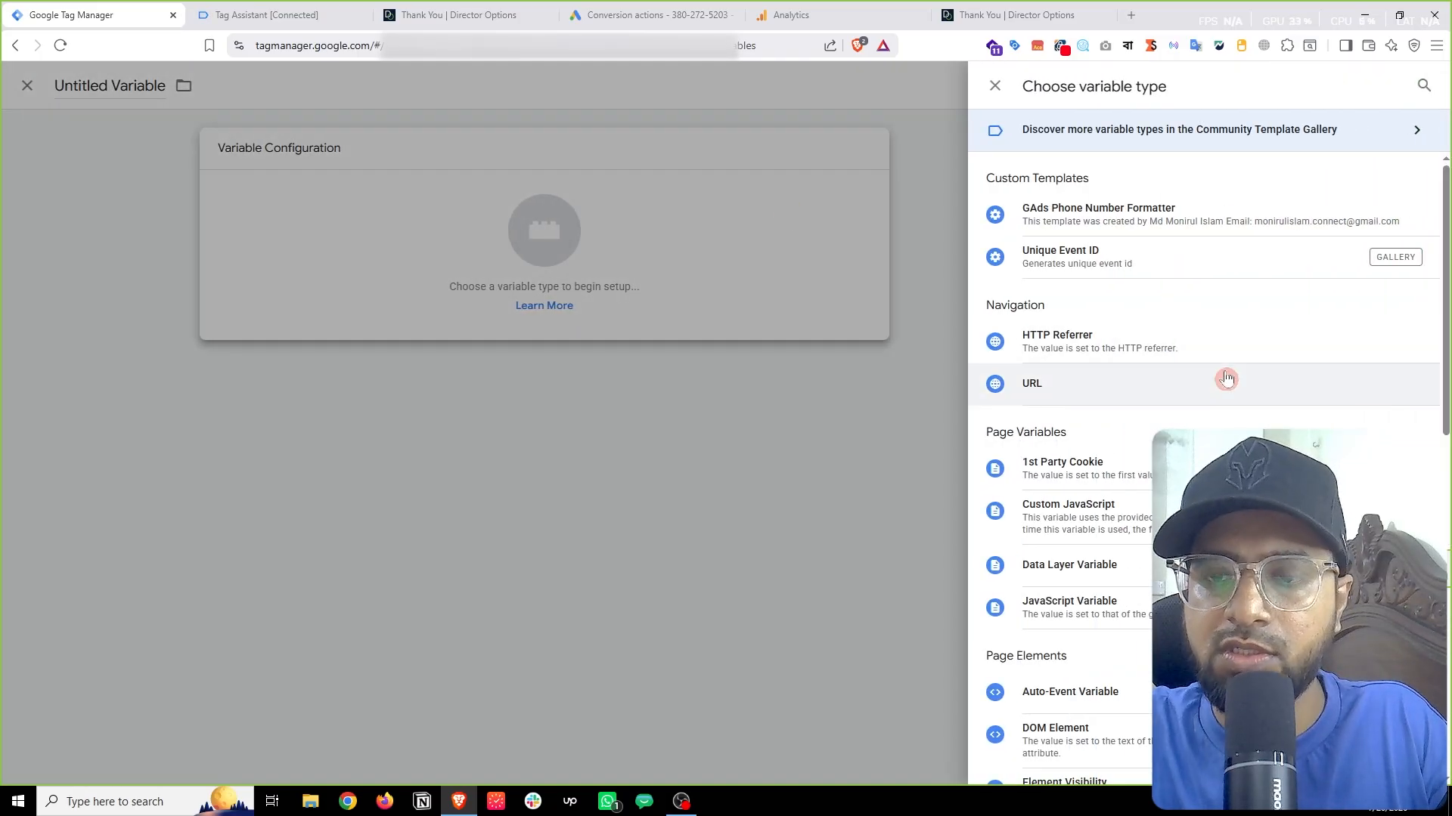
{"action": "scroll", "coordinate": [1226, 378], "scroll_direction": "down", "scroll_amount": 1}
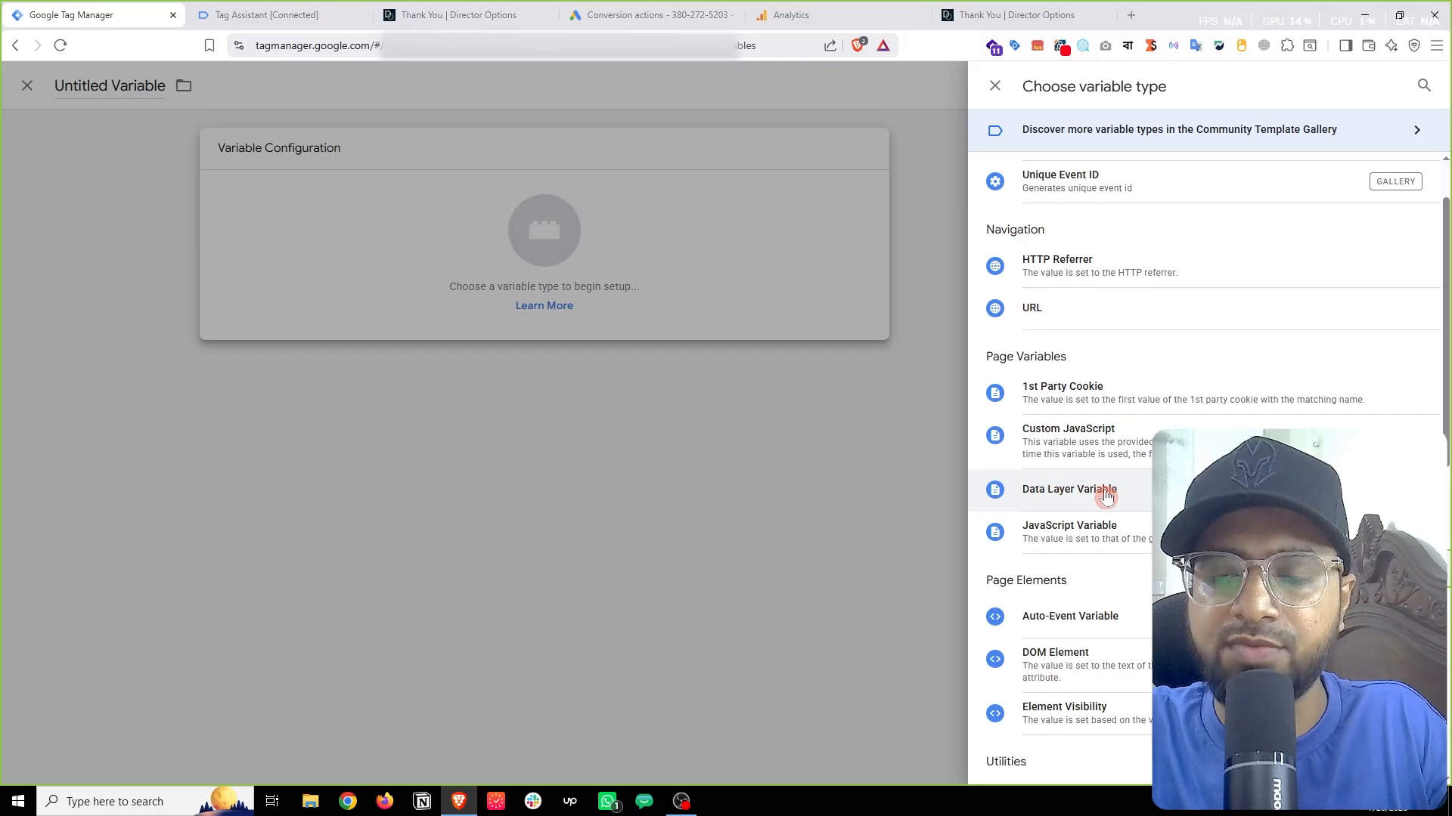
{"action": "left_click", "coordinate": [1133, 498]}
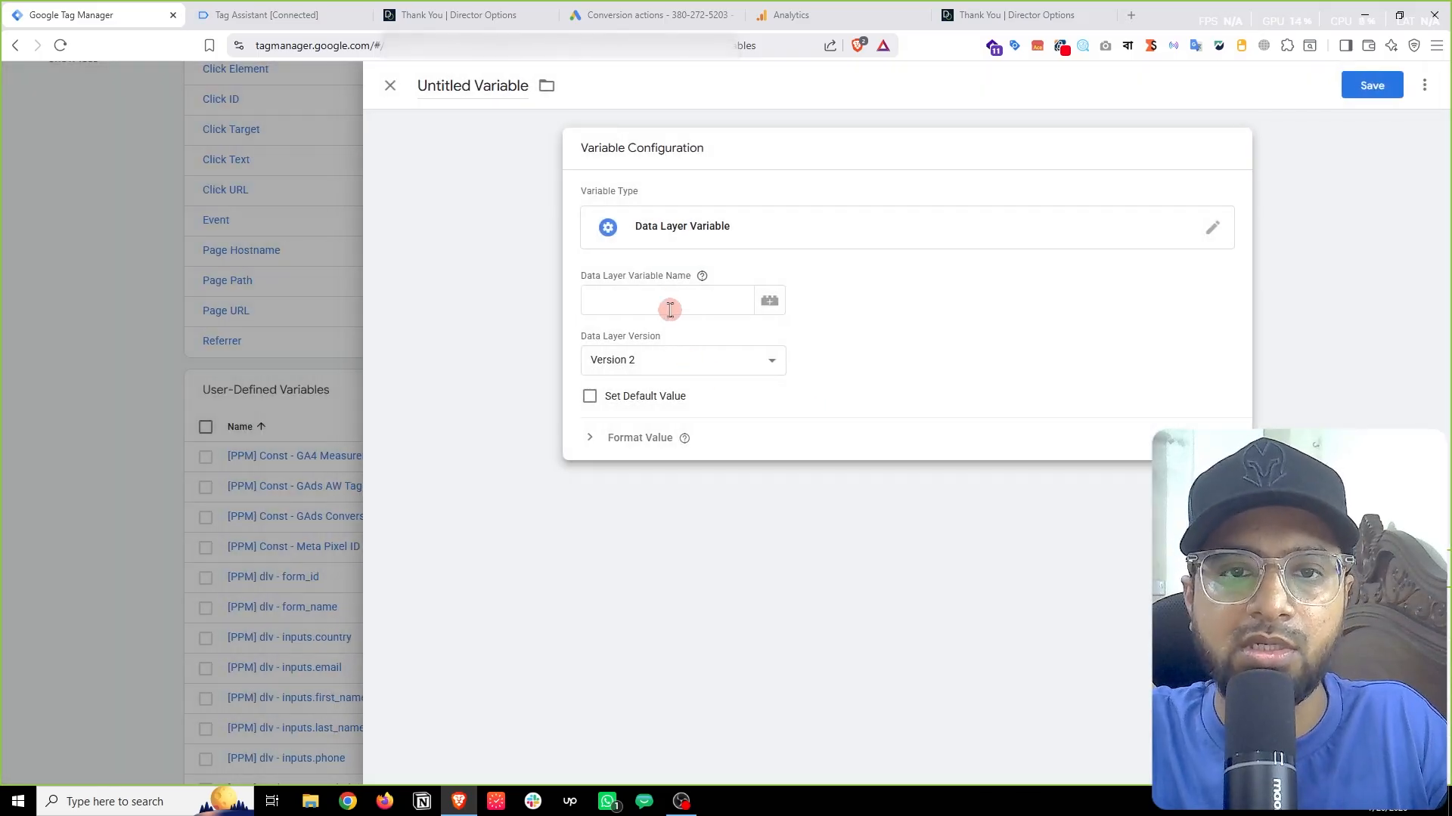
{"action": "left_click", "coordinate": [645, 298]}
{"action": "right_click", "coordinate": [645, 300]}
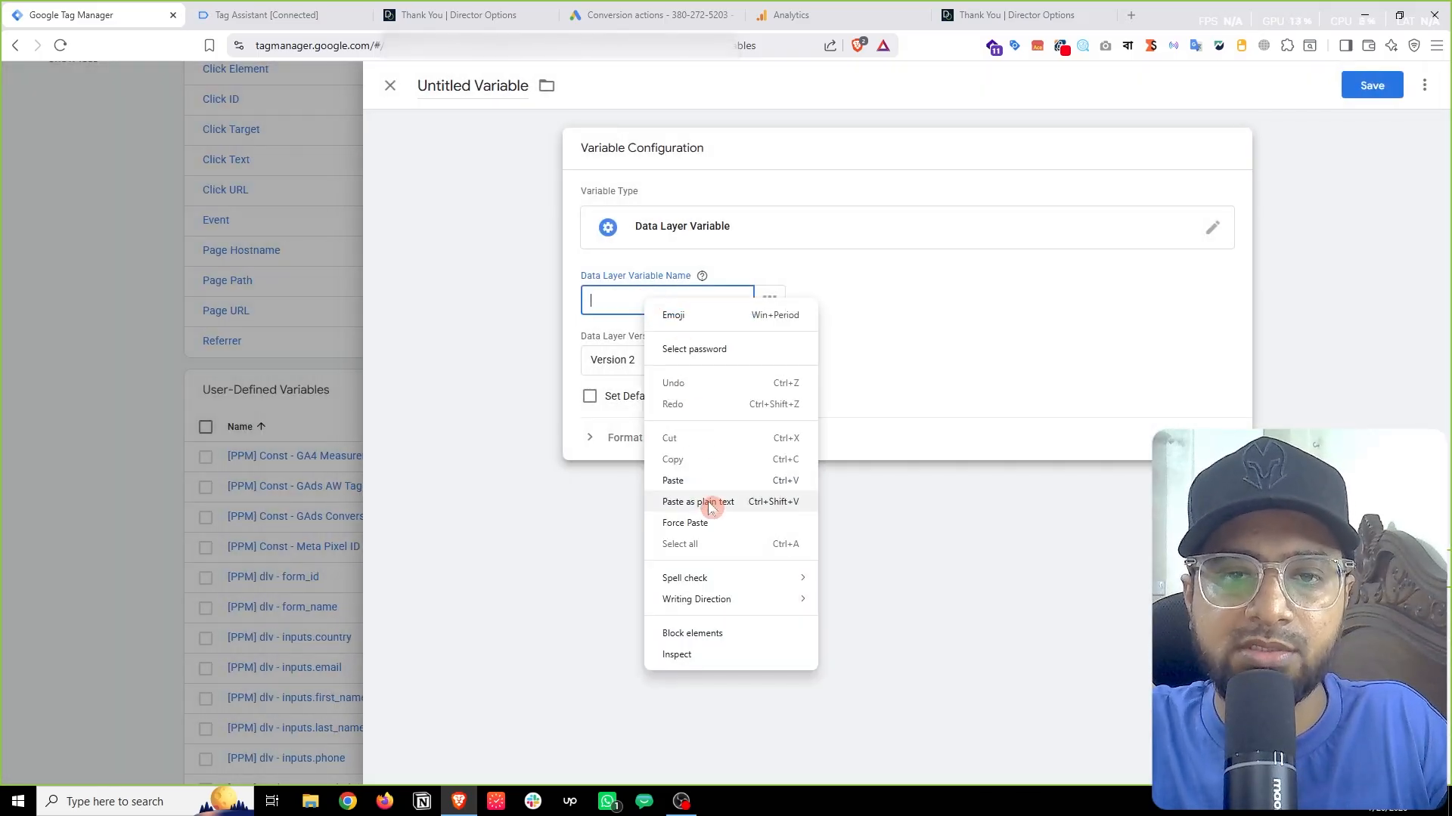
{"action": "left_click", "coordinate": [691, 484]}
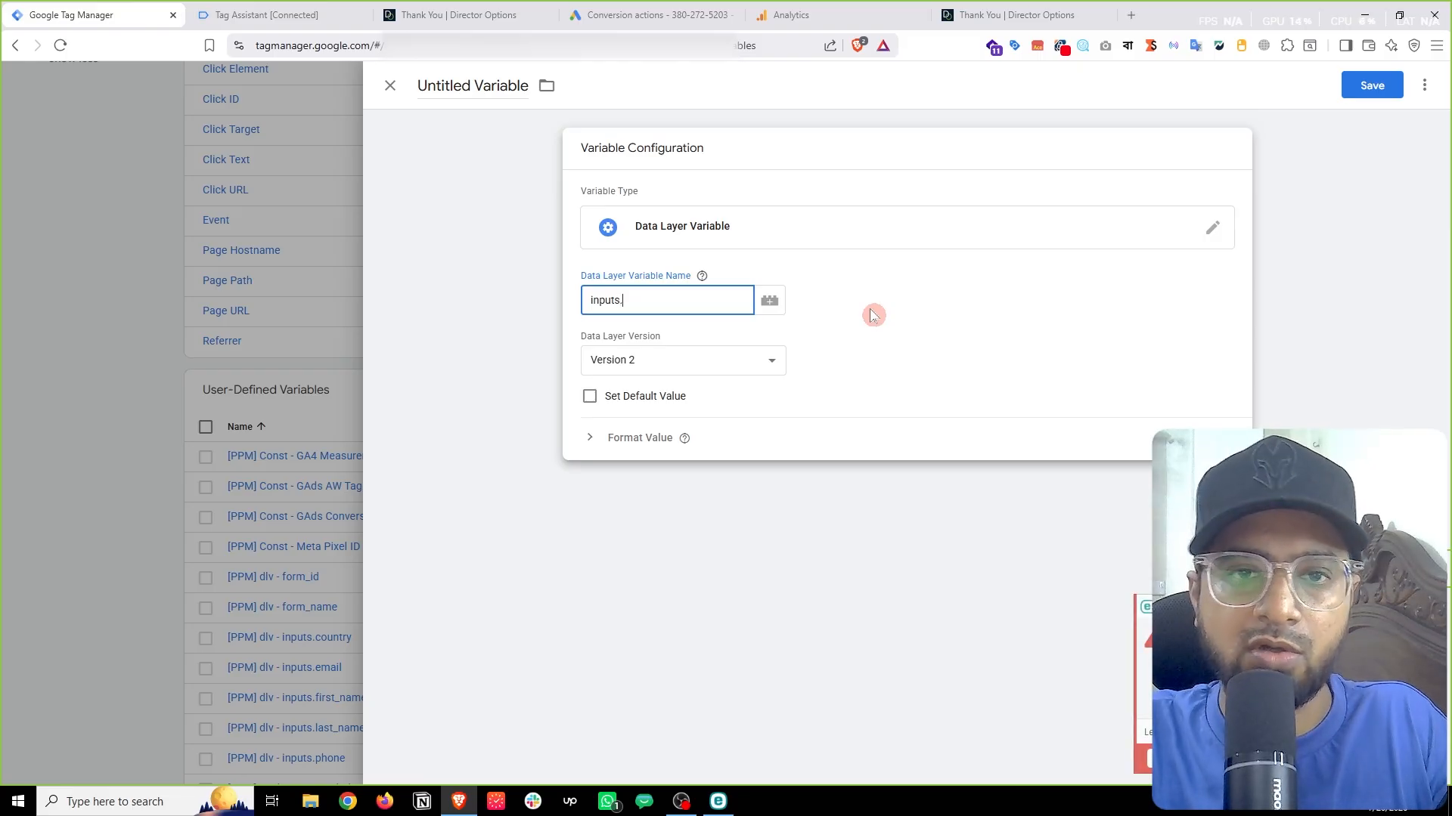
{"action": "left_click", "coordinate": [302, 14]}
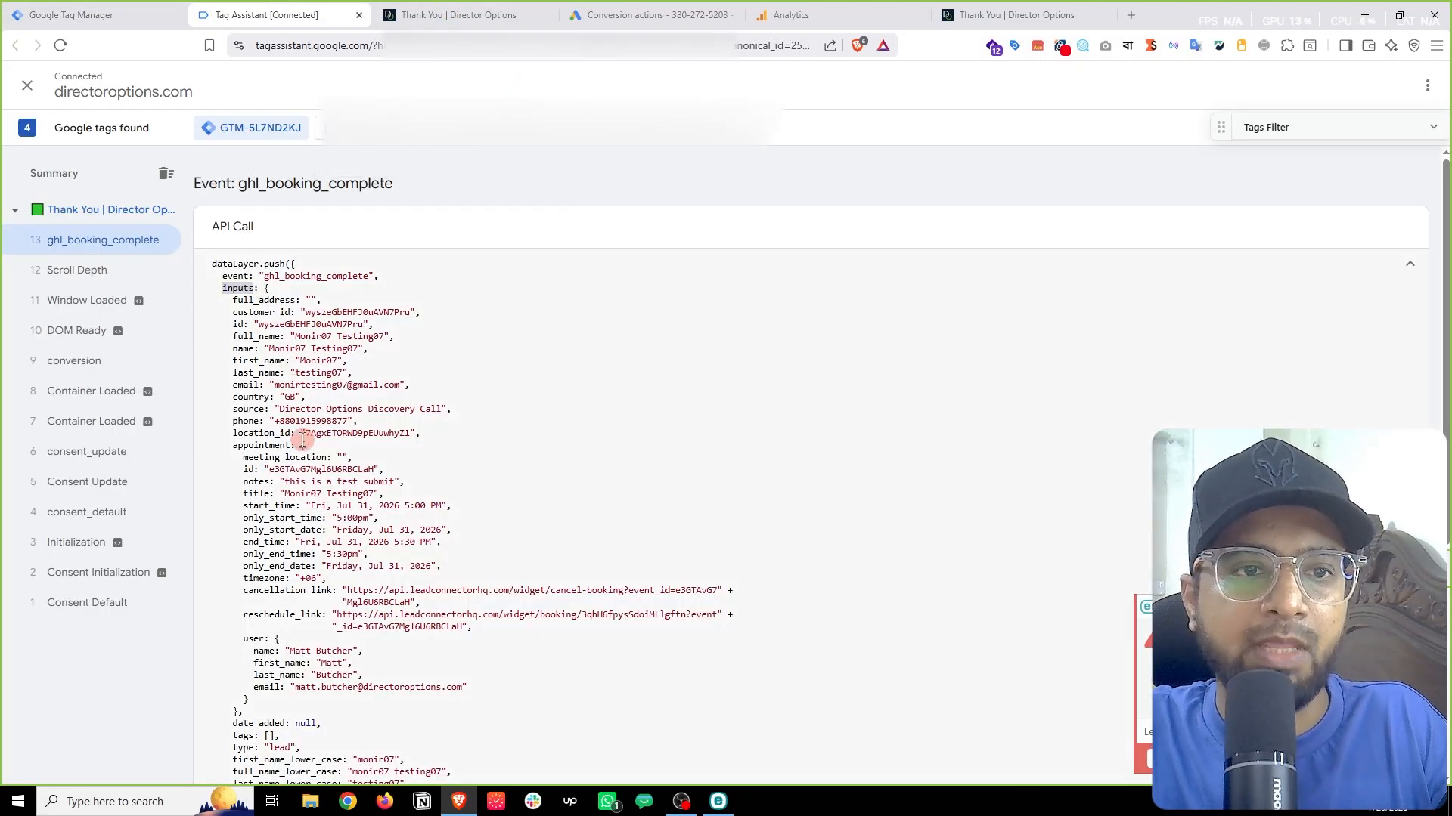
{"action": "double_click", "coordinate": [246, 362]}
{"action": "right_click", "coordinate": [247, 363]}
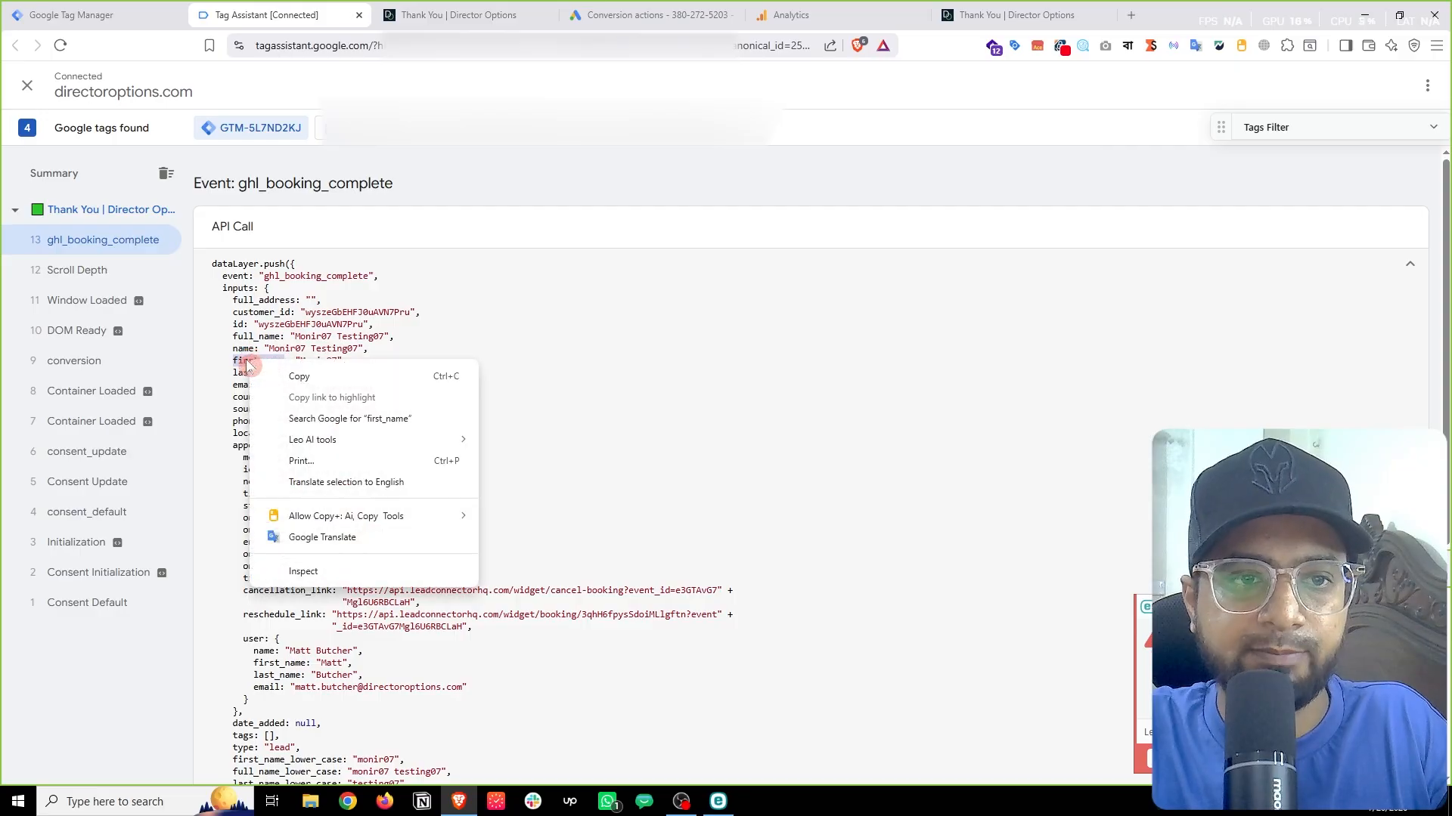
{"action": "left_click", "coordinate": [298, 376]}
{"action": "key", "text": "ctrl+1"}
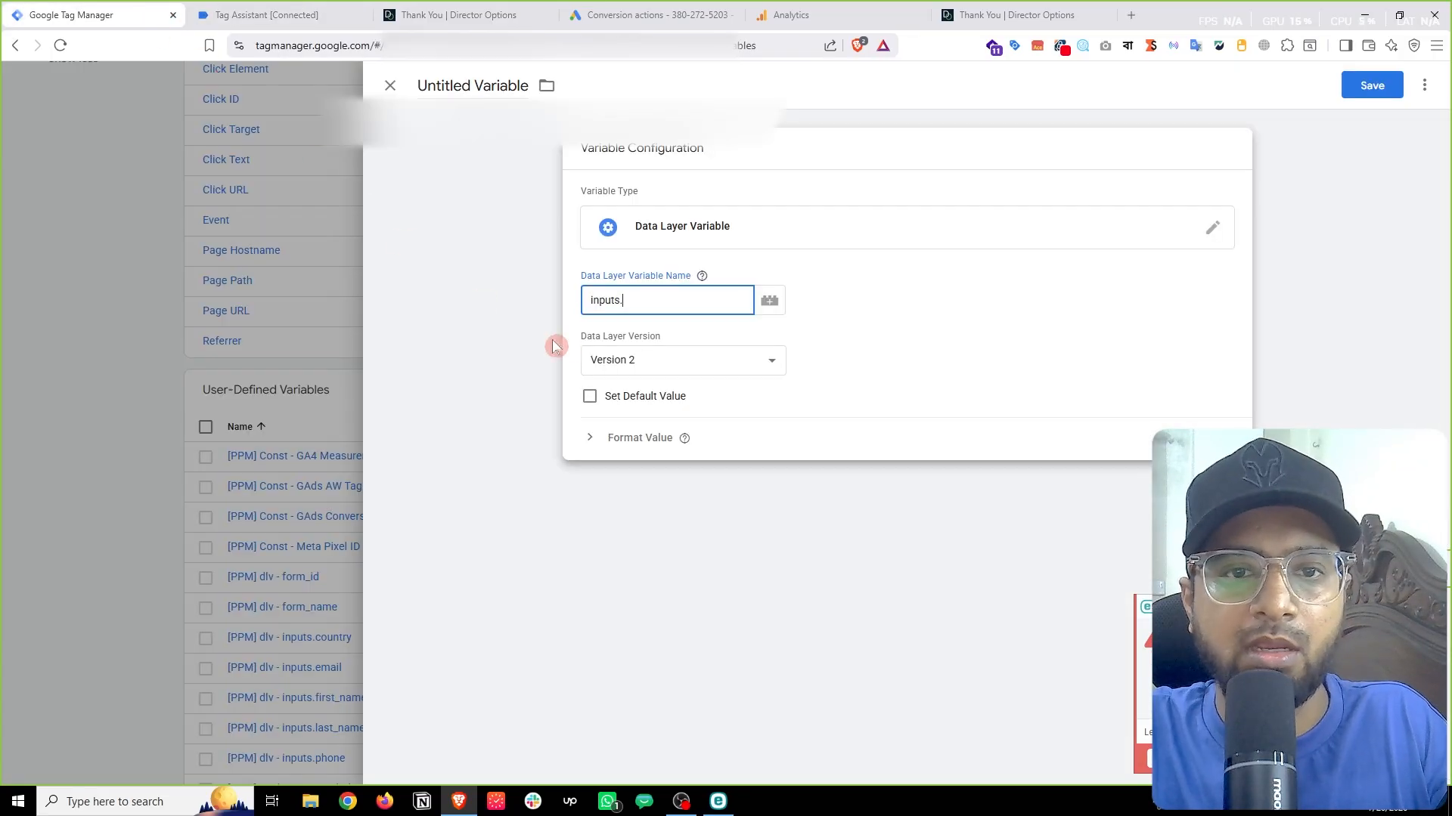
{"action": "right_click", "coordinate": [679, 303]}
{"action": "left_click", "coordinate": [728, 487]}
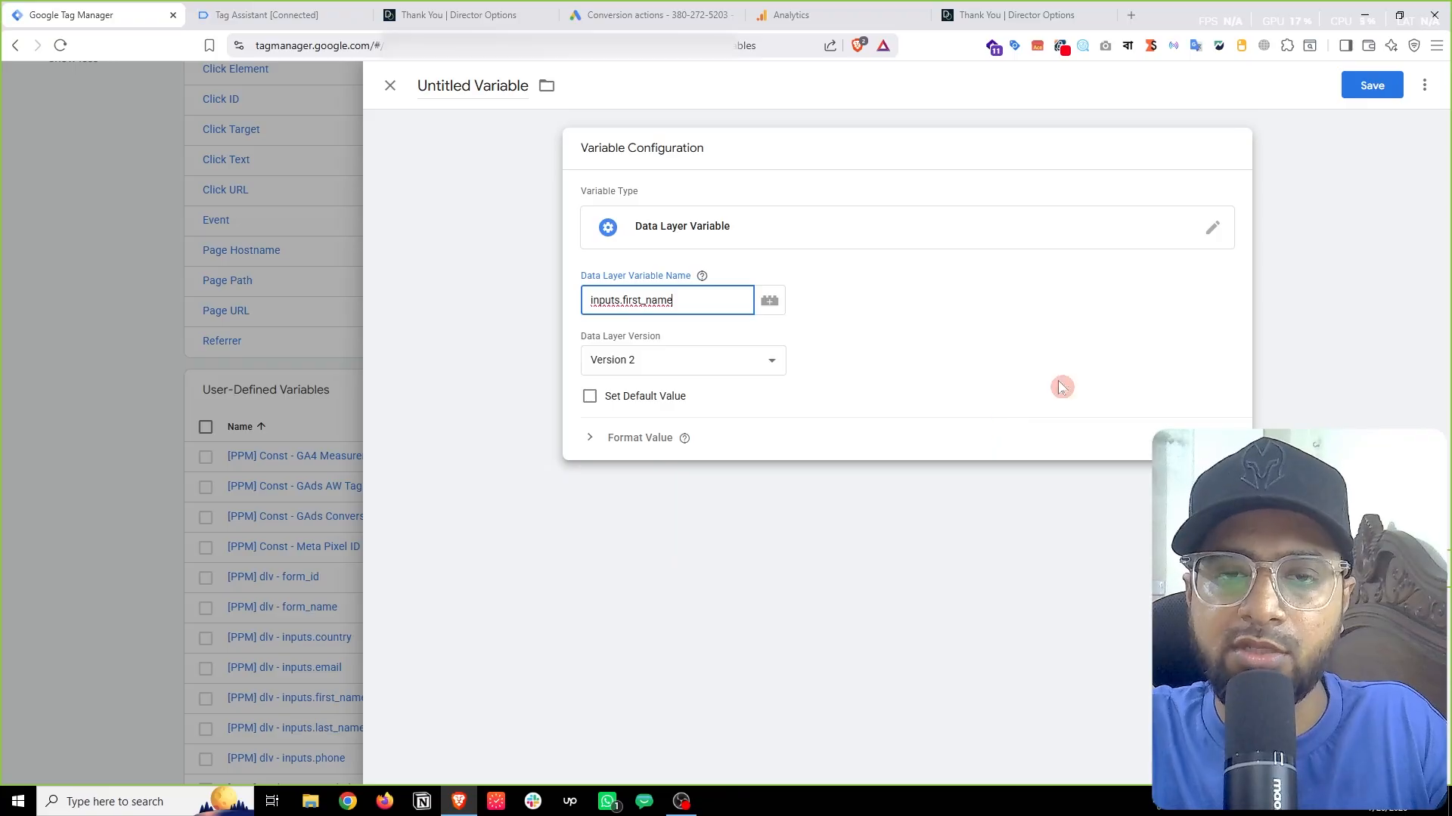
{"action": "left_click", "coordinate": [1370, 85]}
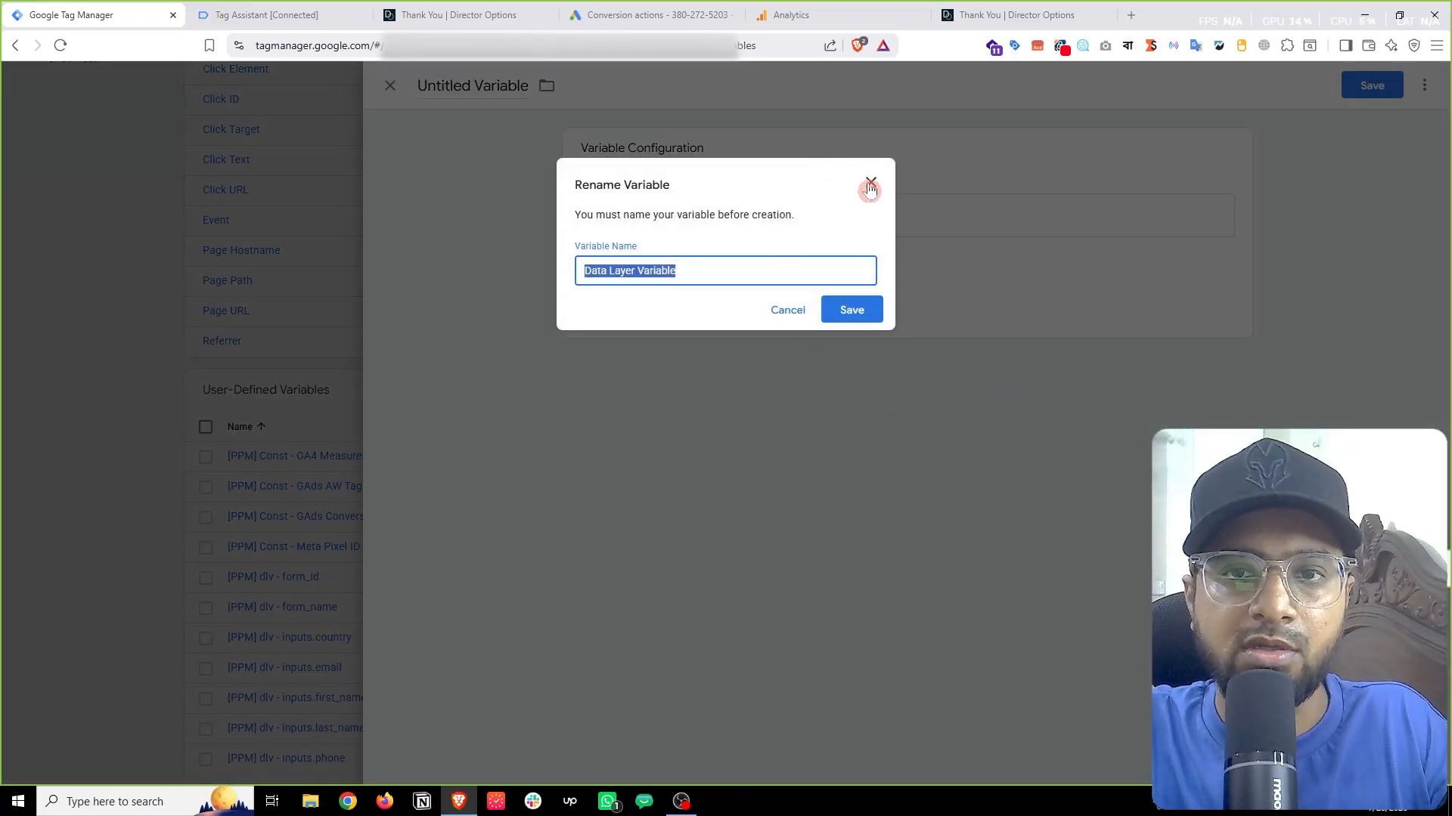
{"action": "left_click", "coordinate": [869, 183]}
{"action": "left_click", "coordinate": [230, 445]}
{"action": "scroll", "coordinate": [181, 469], "scroll_direction": "down", "scroll_amount": 2}
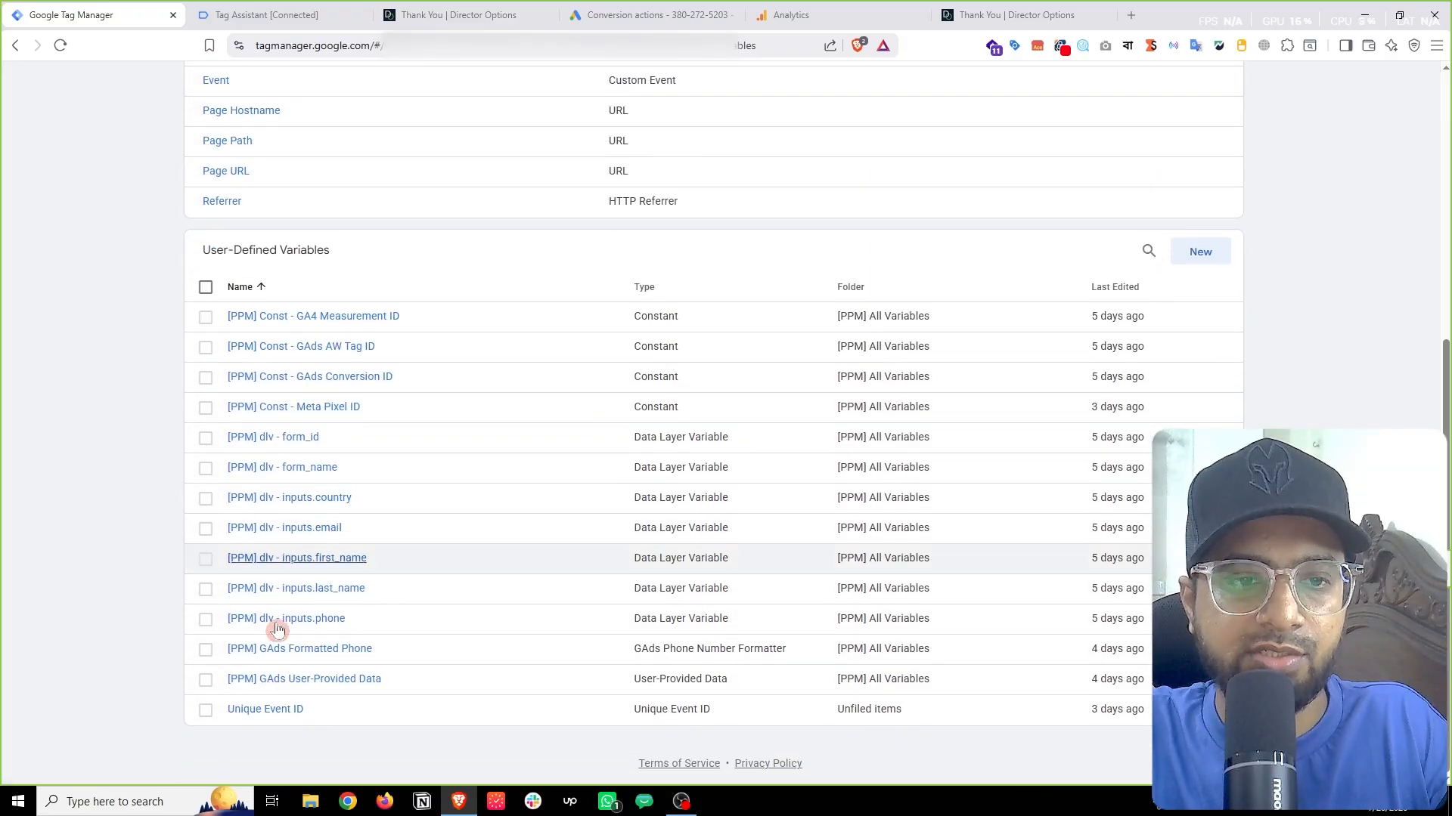
{"action": "left_click", "coordinate": [345, 559]}
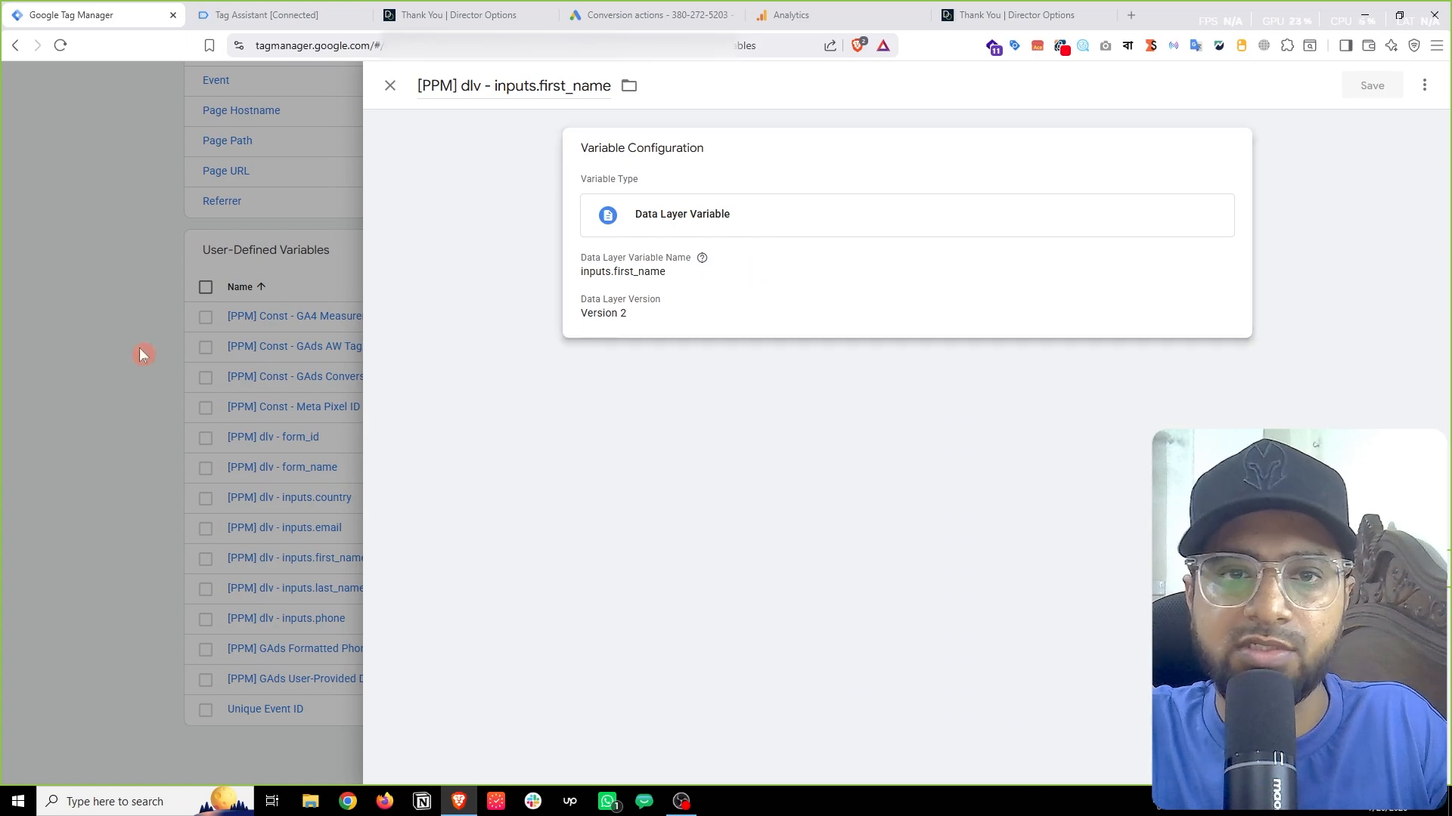
{"action": "left_click", "coordinate": [52, 347]}
{"action": "left_click", "coordinate": [294, 12]}
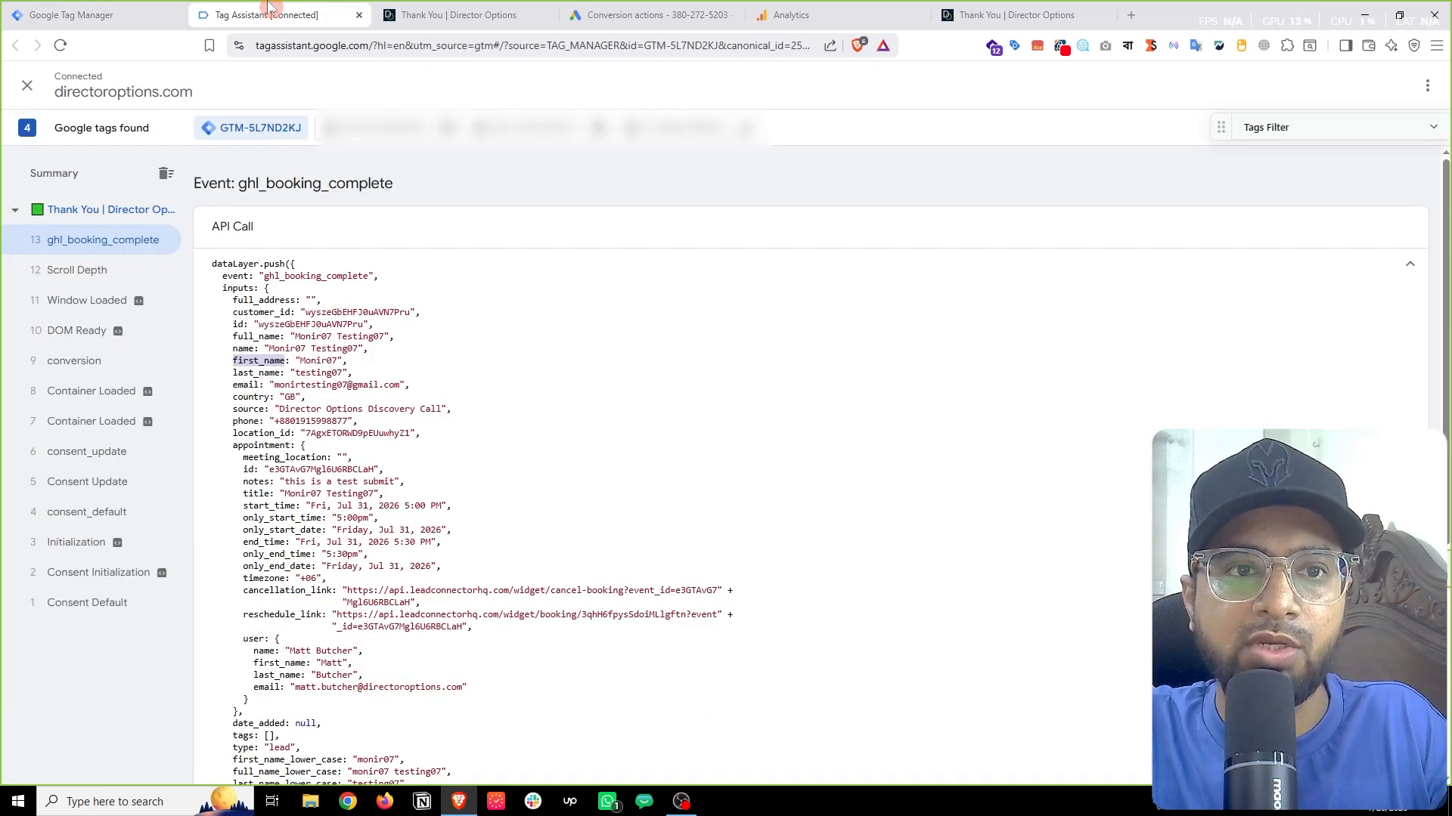
{"action": "left_click", "coordinate": [254, 362]}
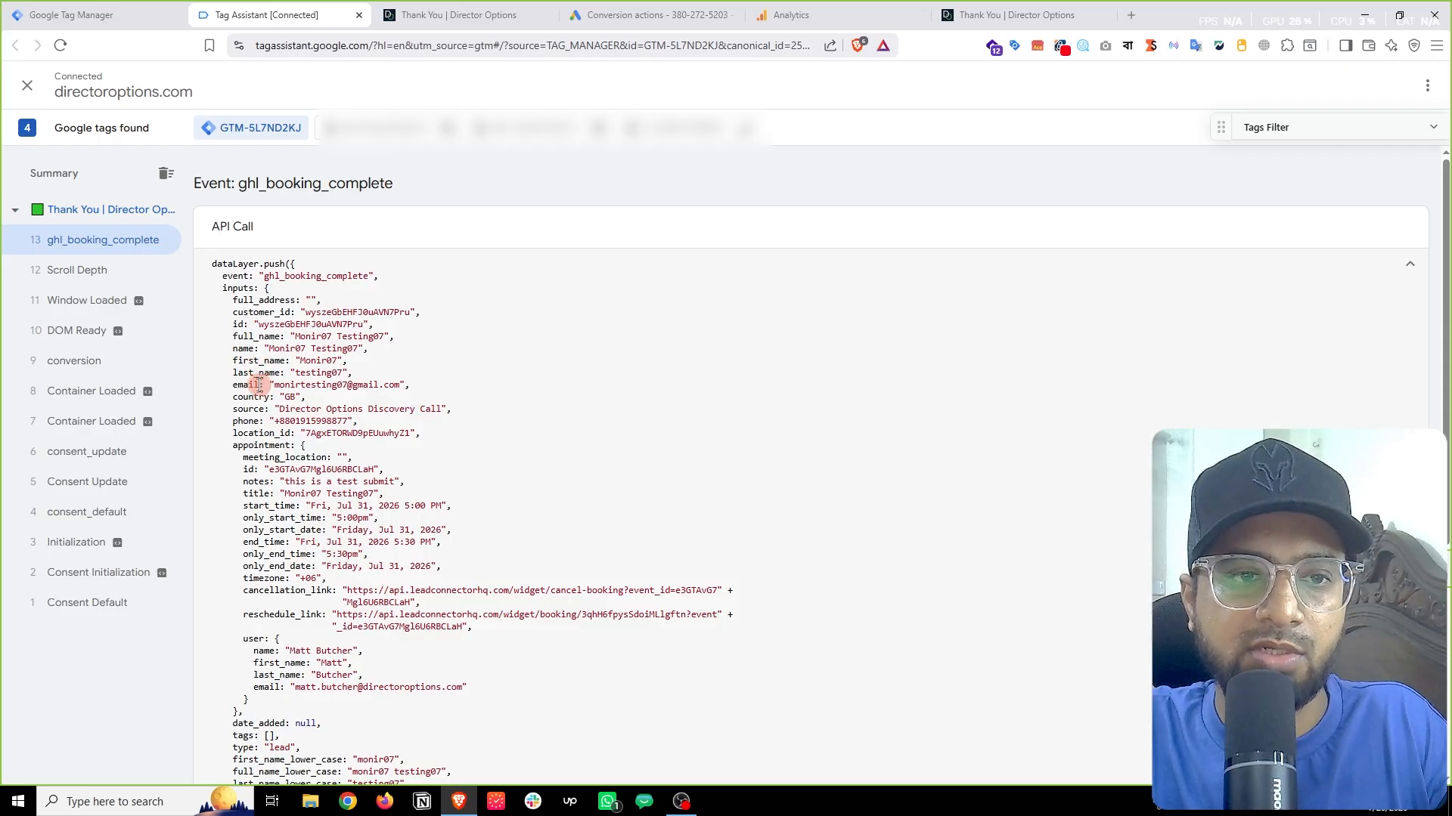
{"action": "left_click", "coordinate": [248, 409]}
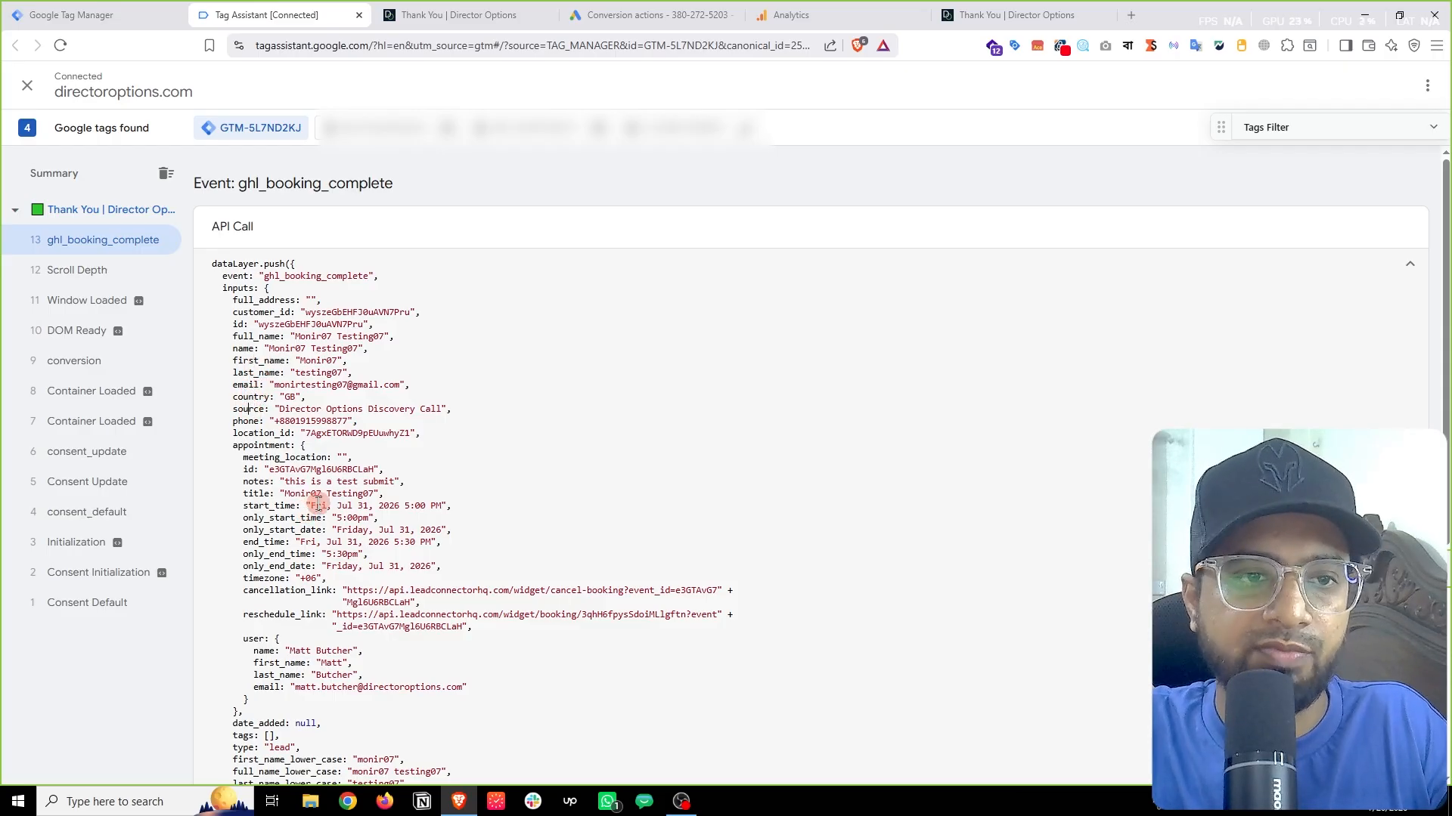
{"action": "left_click", "coordinate": [61, 15]}
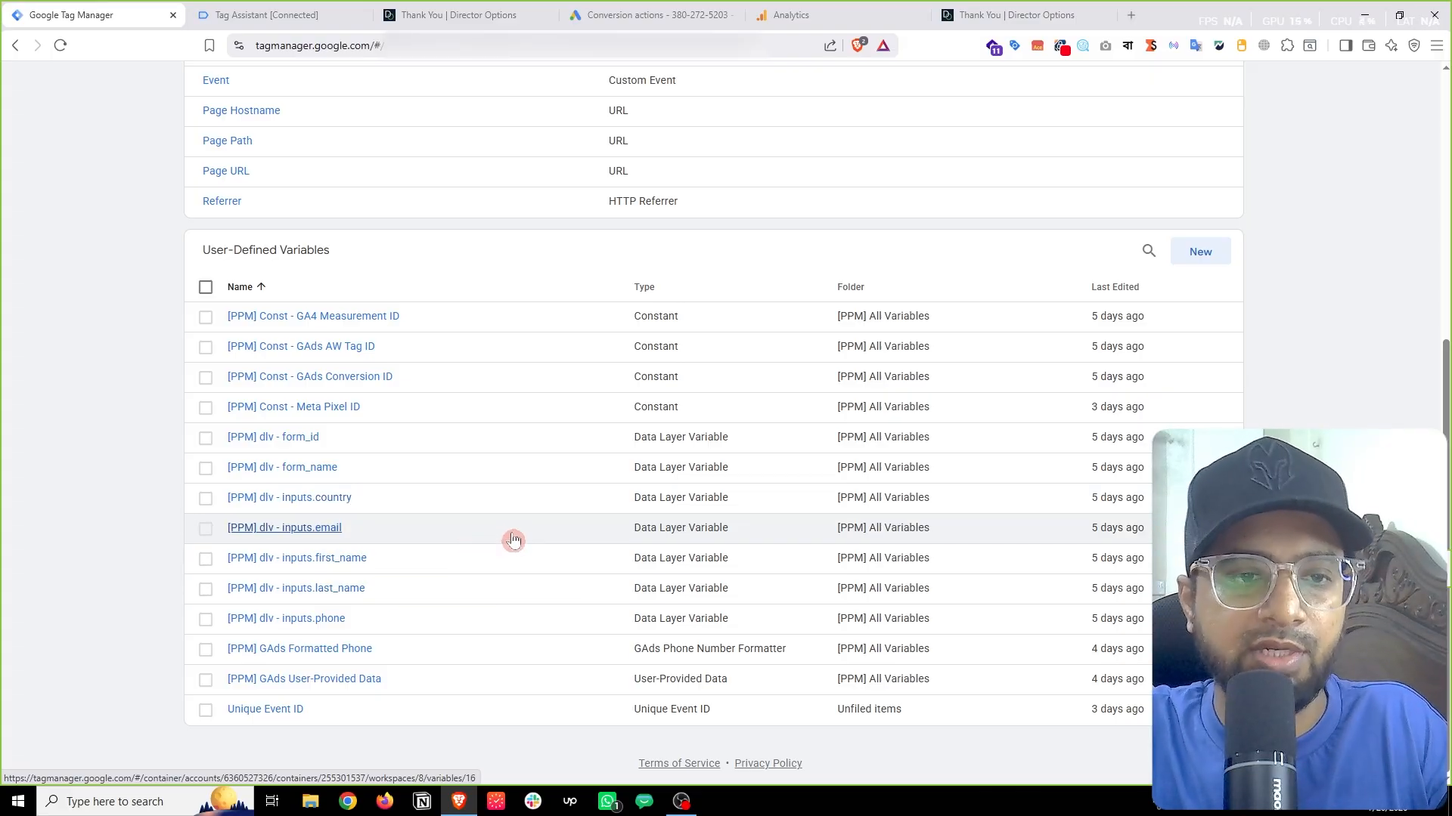
{"action": "scroll", "coordinate": [515, 560], "scroll_direction": "up", "scroll_amount": 6}
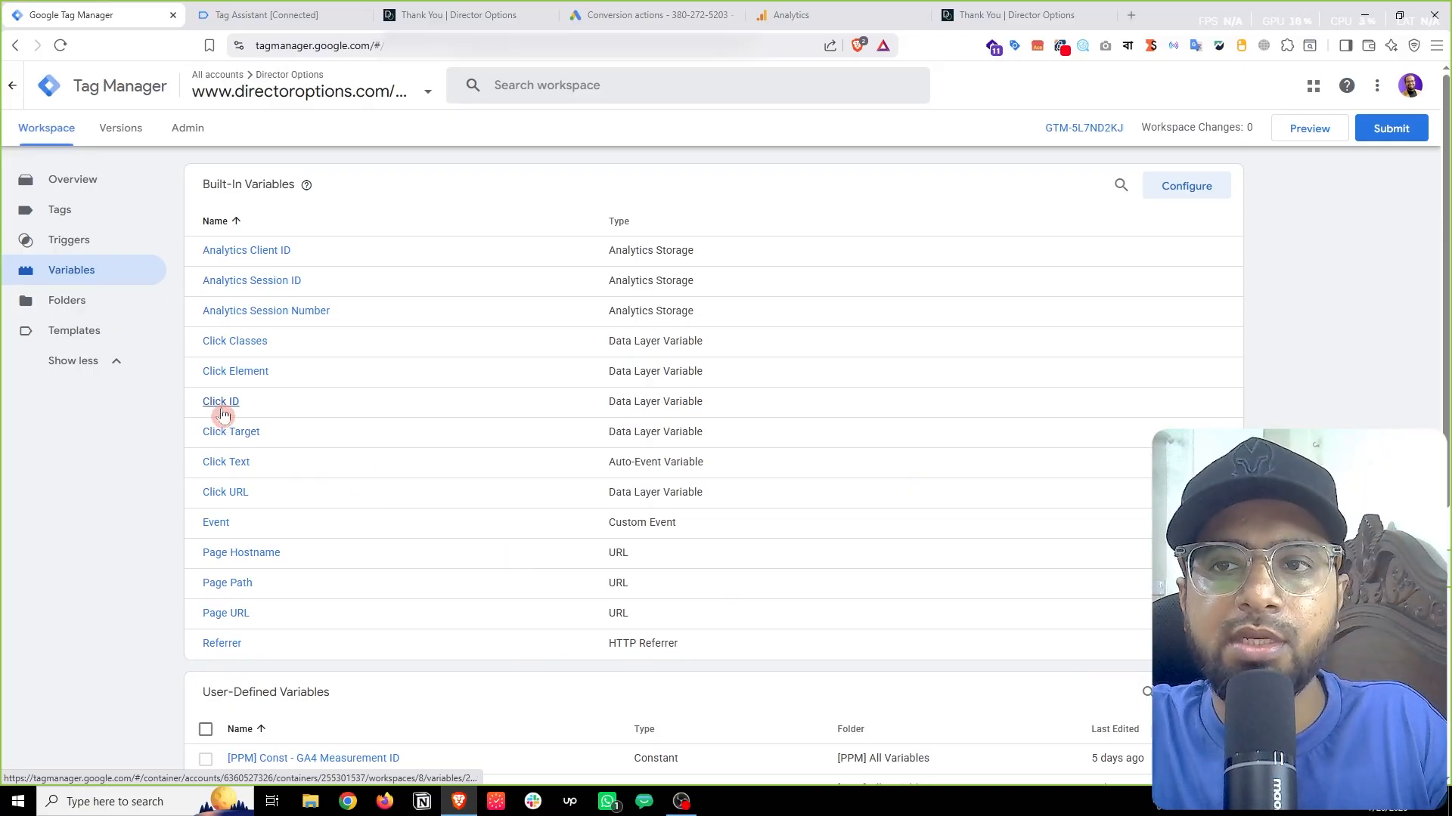
{"action": "left_click", "coordinate": [234, 12]}
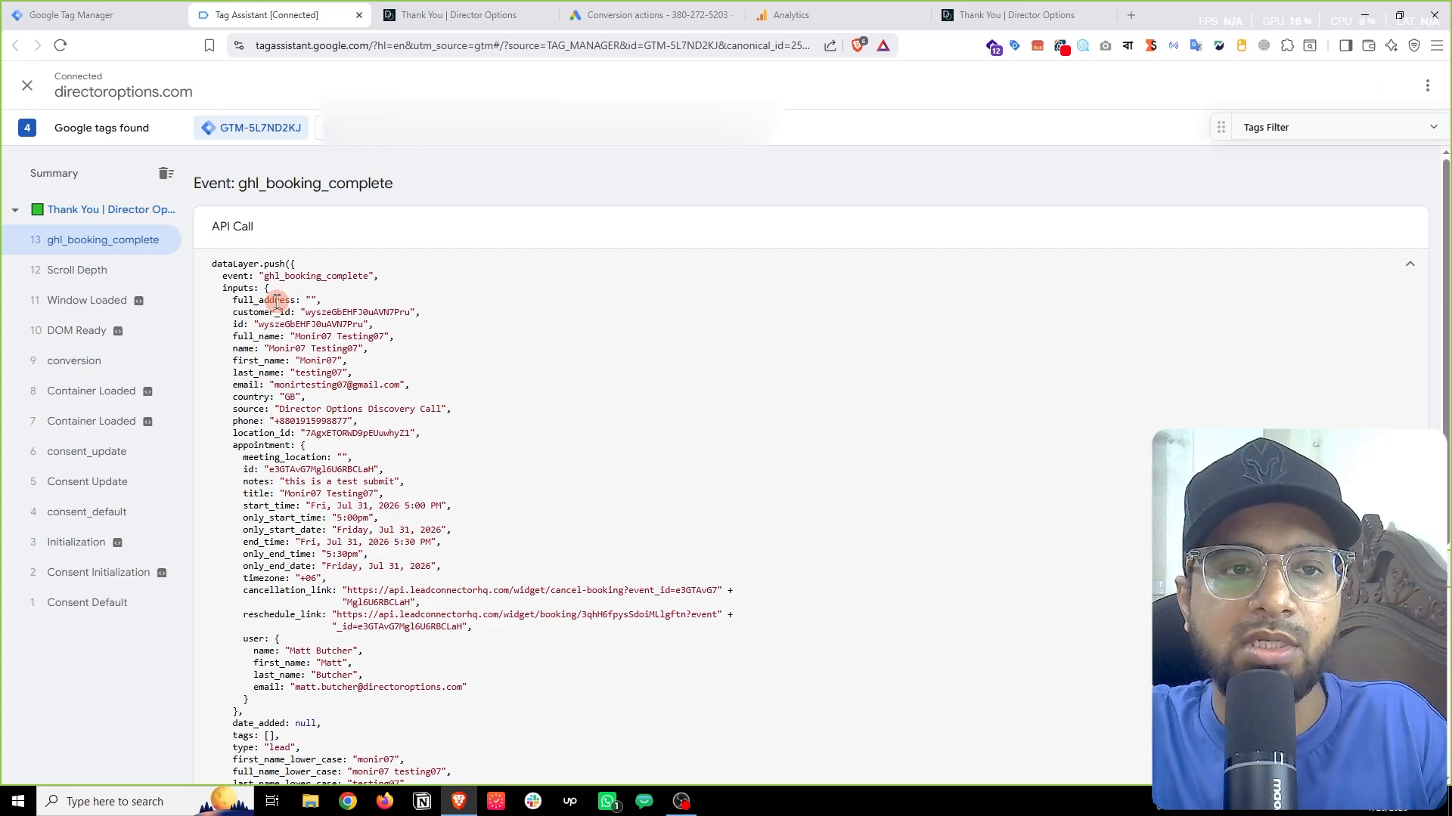
Step: Copy 'ghl_booking_complete' from the event line and return to the Tag Manager Variables page
{"action": "double_click", "coordinate": [326, 277]}
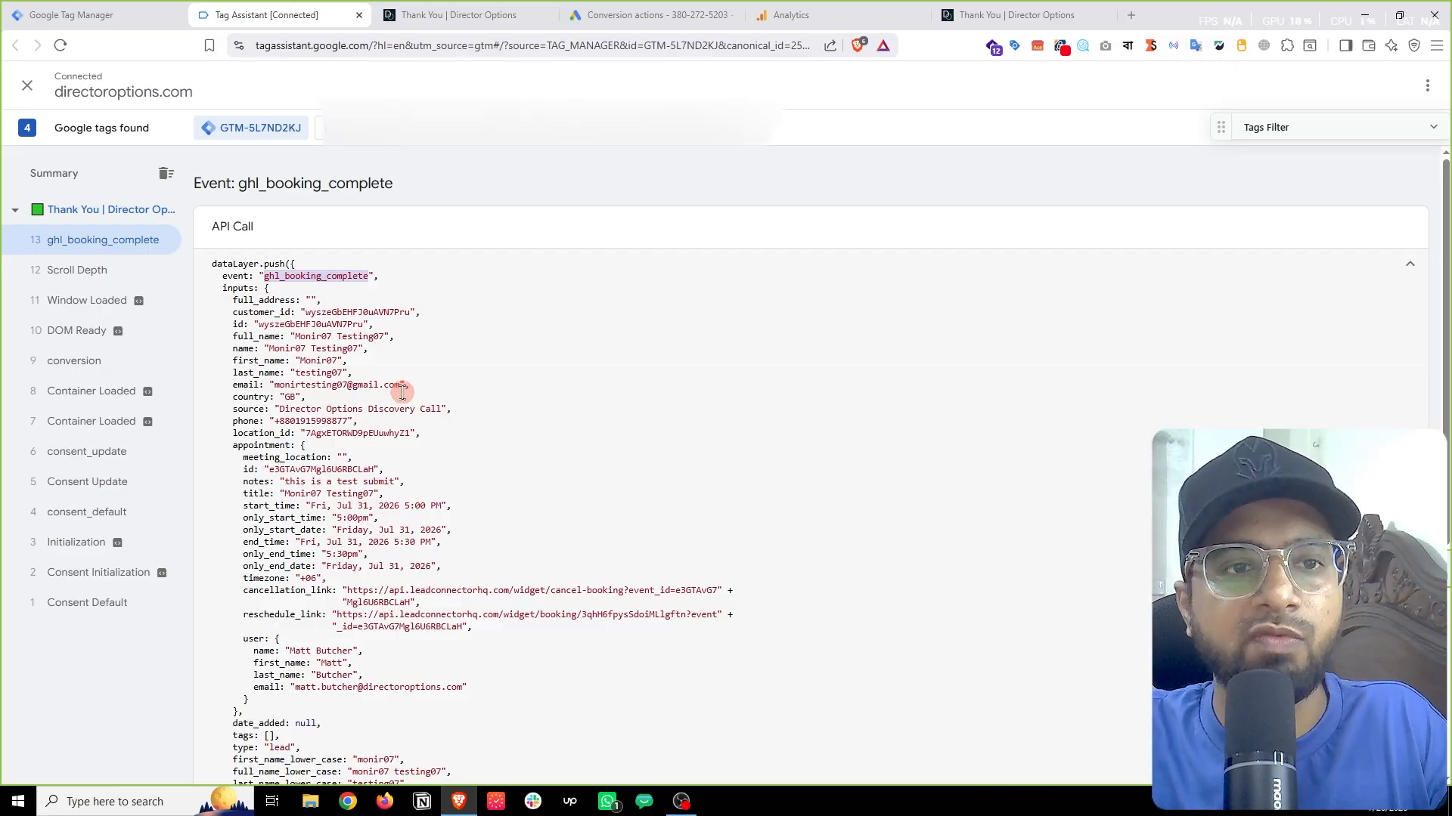
{"action": "left_click", "coordinate": [318, 271]}
{"action": "double_click", "coordinate": [319, 273]}
{"action": "right_click", "coordinate": [320, 274]}
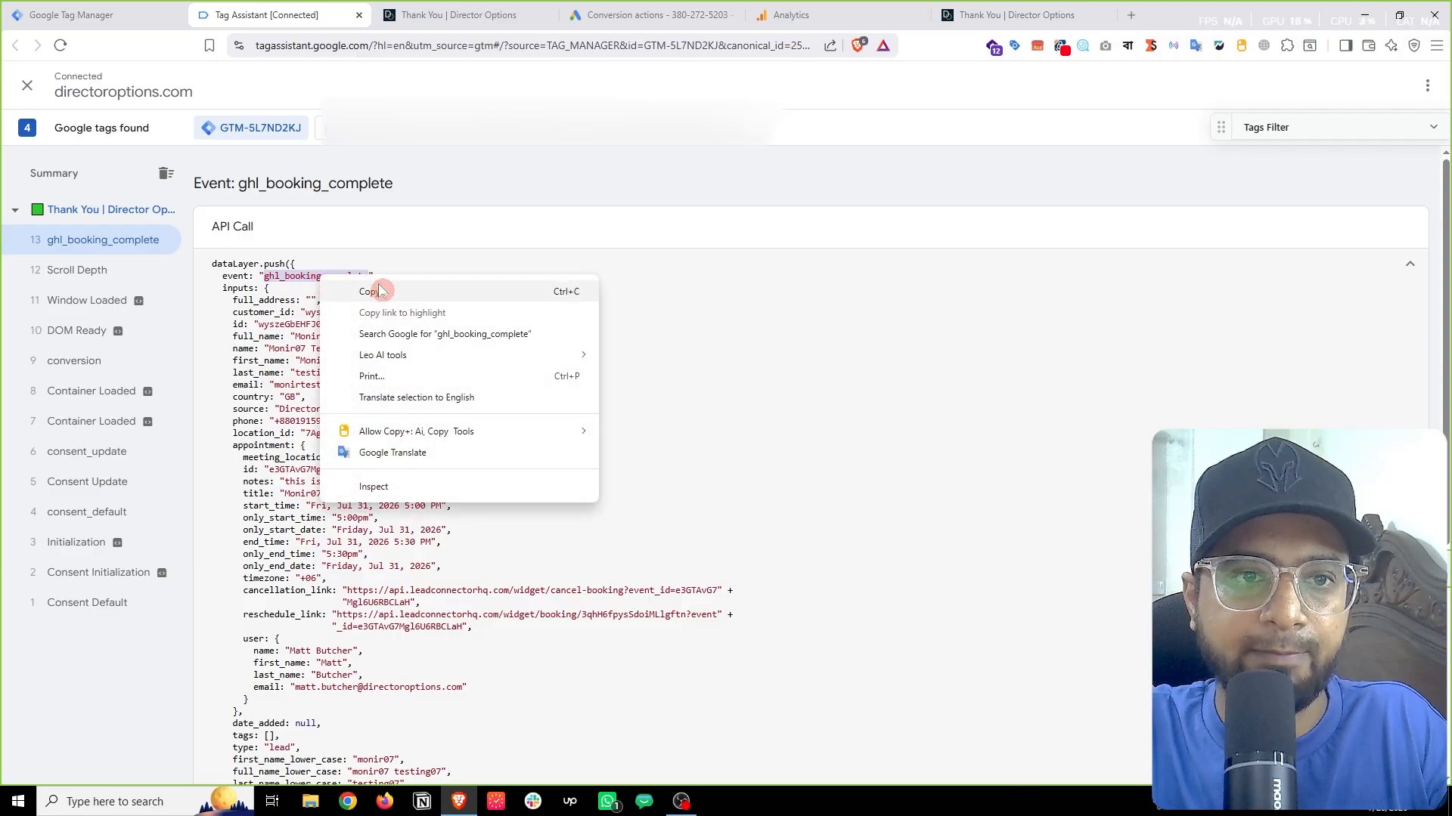
{"action": "left_click", "coordinate": [538, 286]}
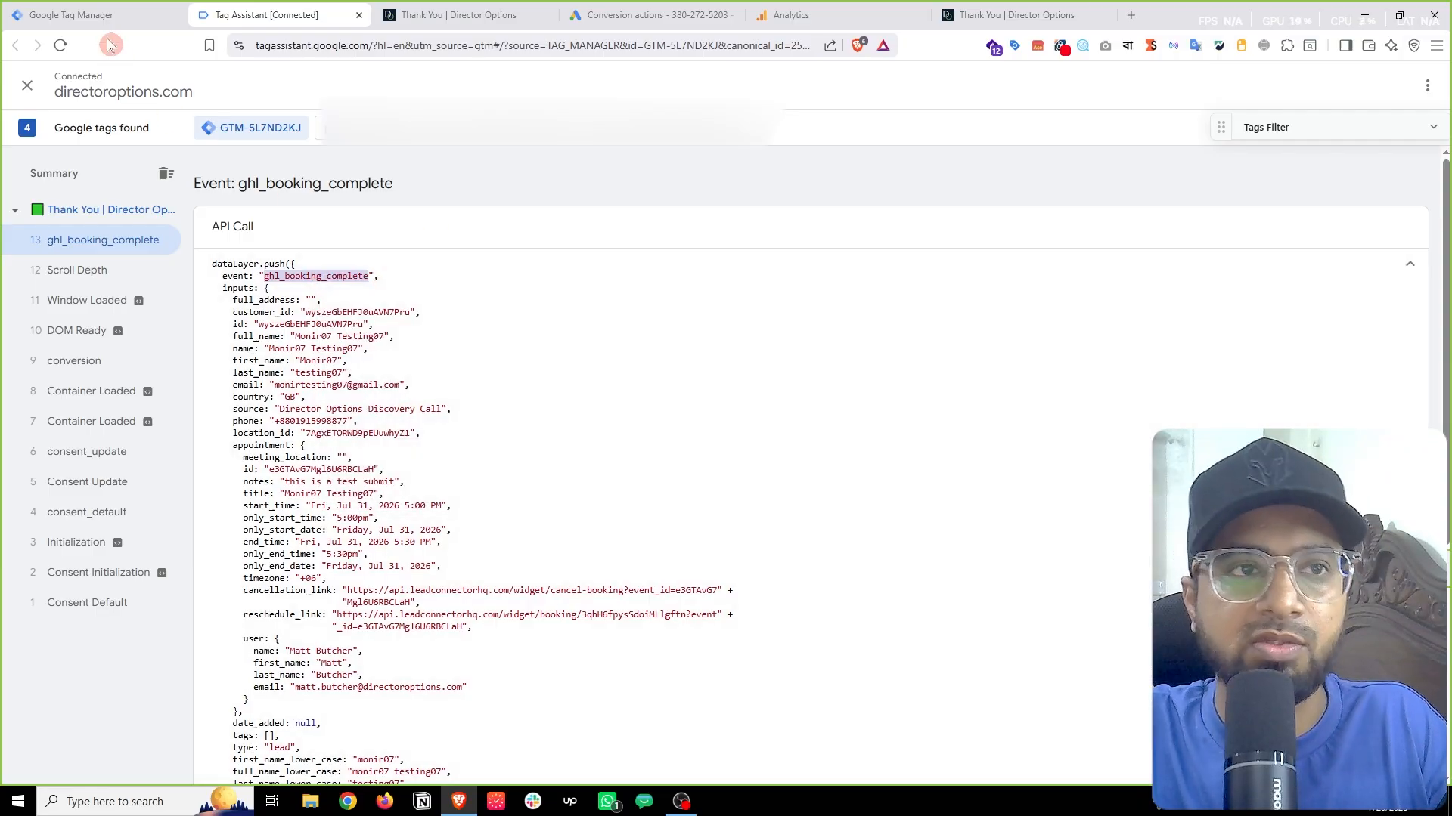
{"action": "left_click", "coordinate": [98, 16]}
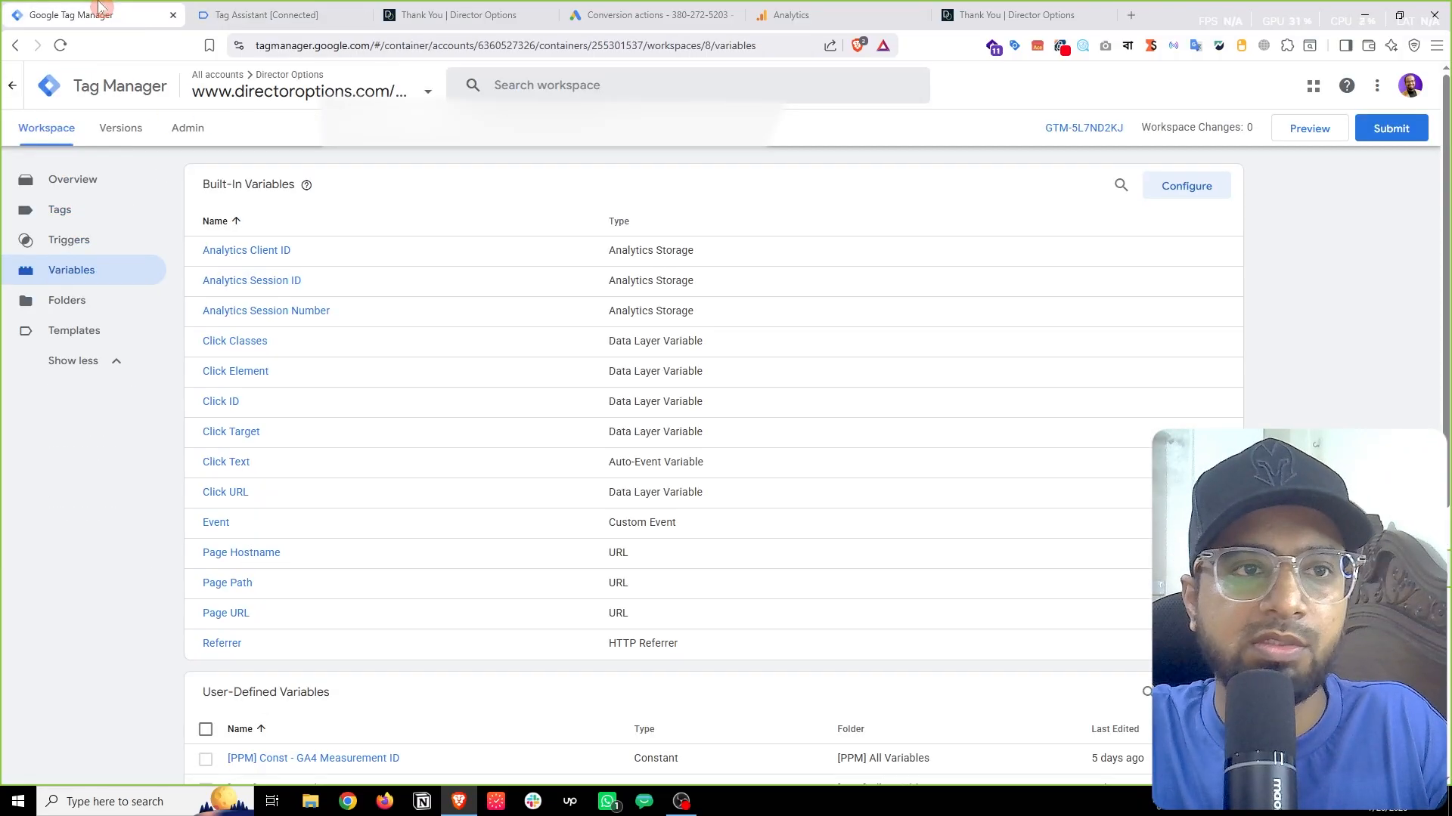
{"action": "left_click", "coordinate": [70, 241]}
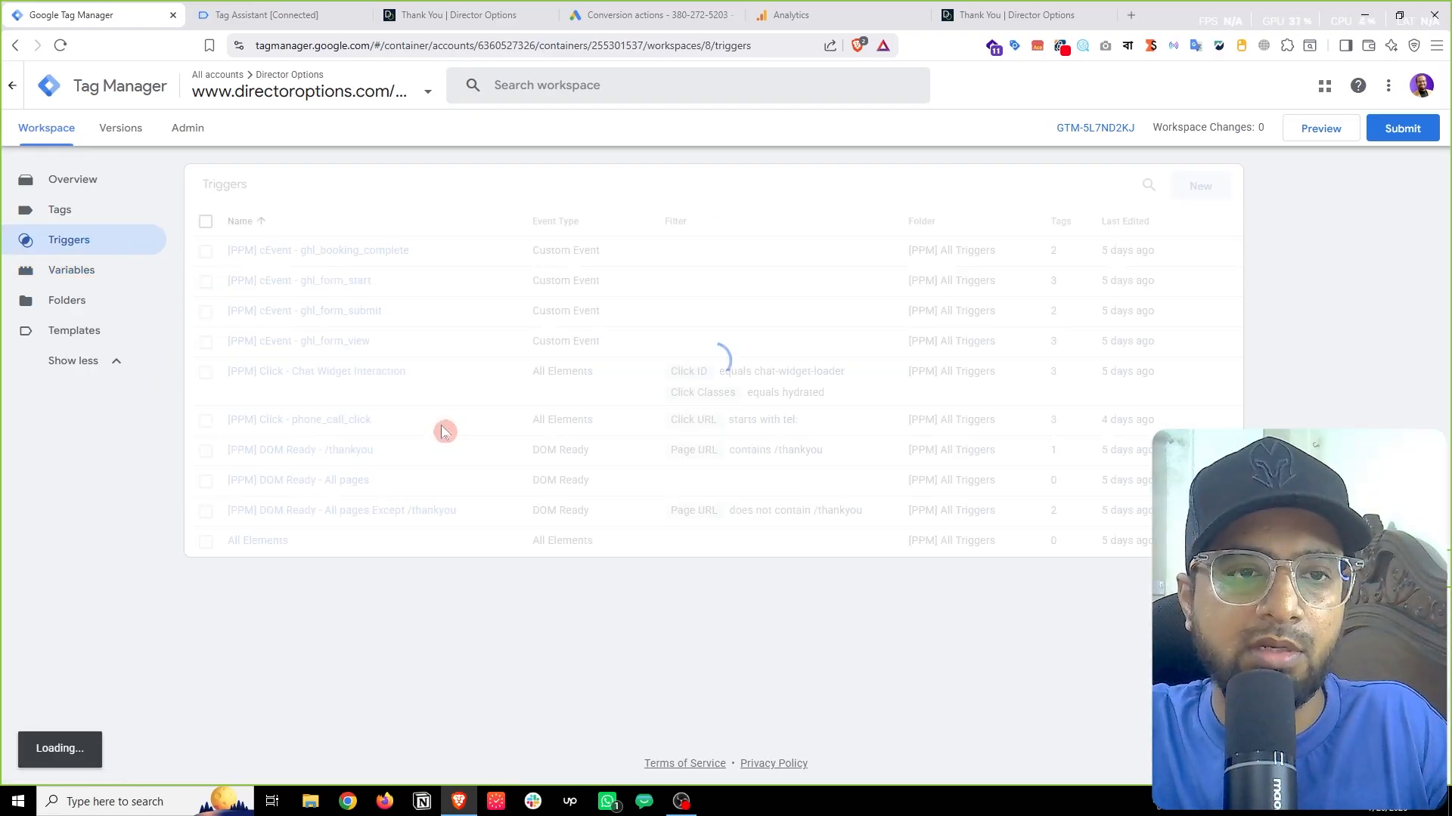
{"action": "left_click", "coordinate": [1202, 189]}
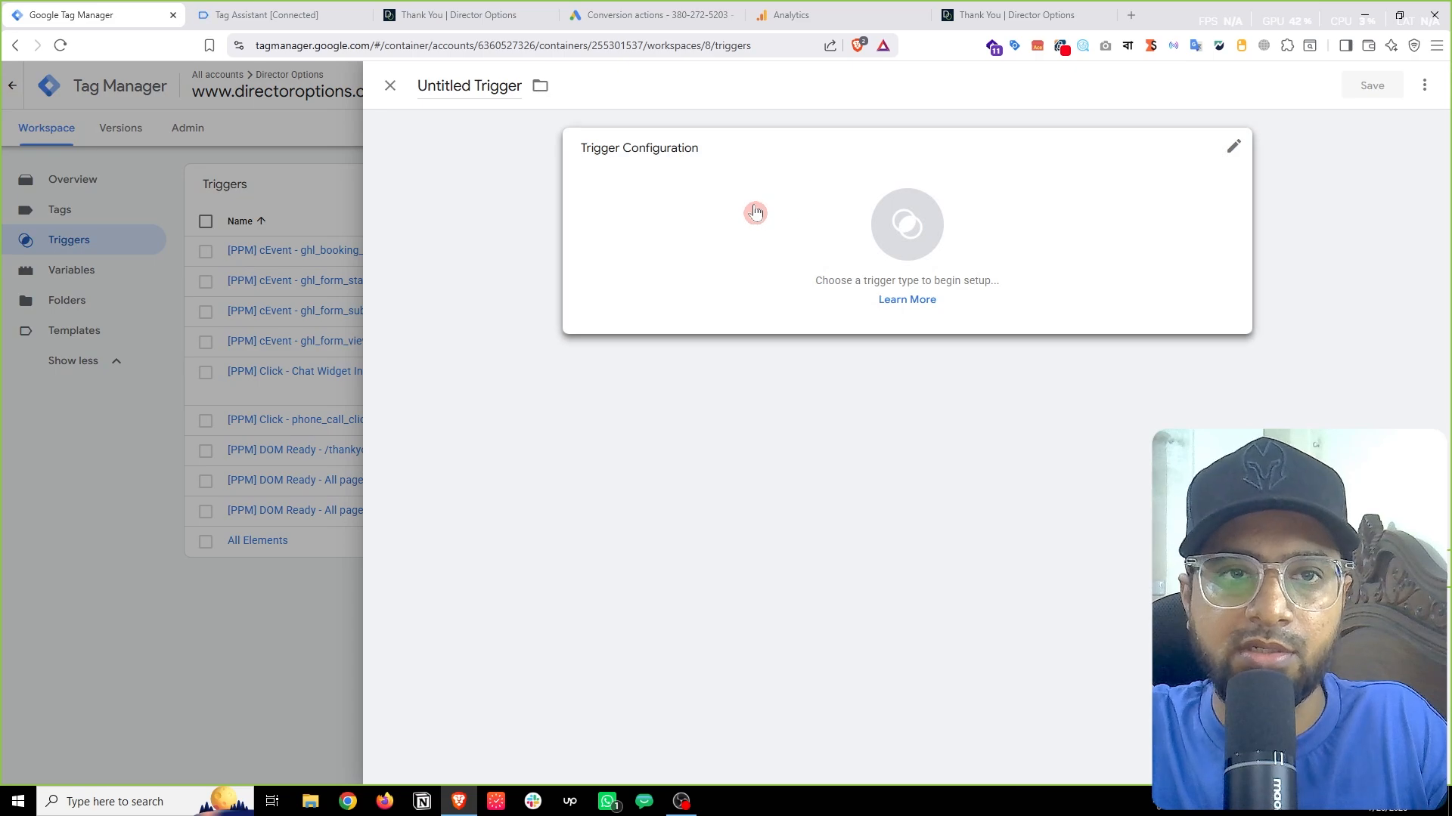
{"action": "left_click", "coordinate": [703, 227]}
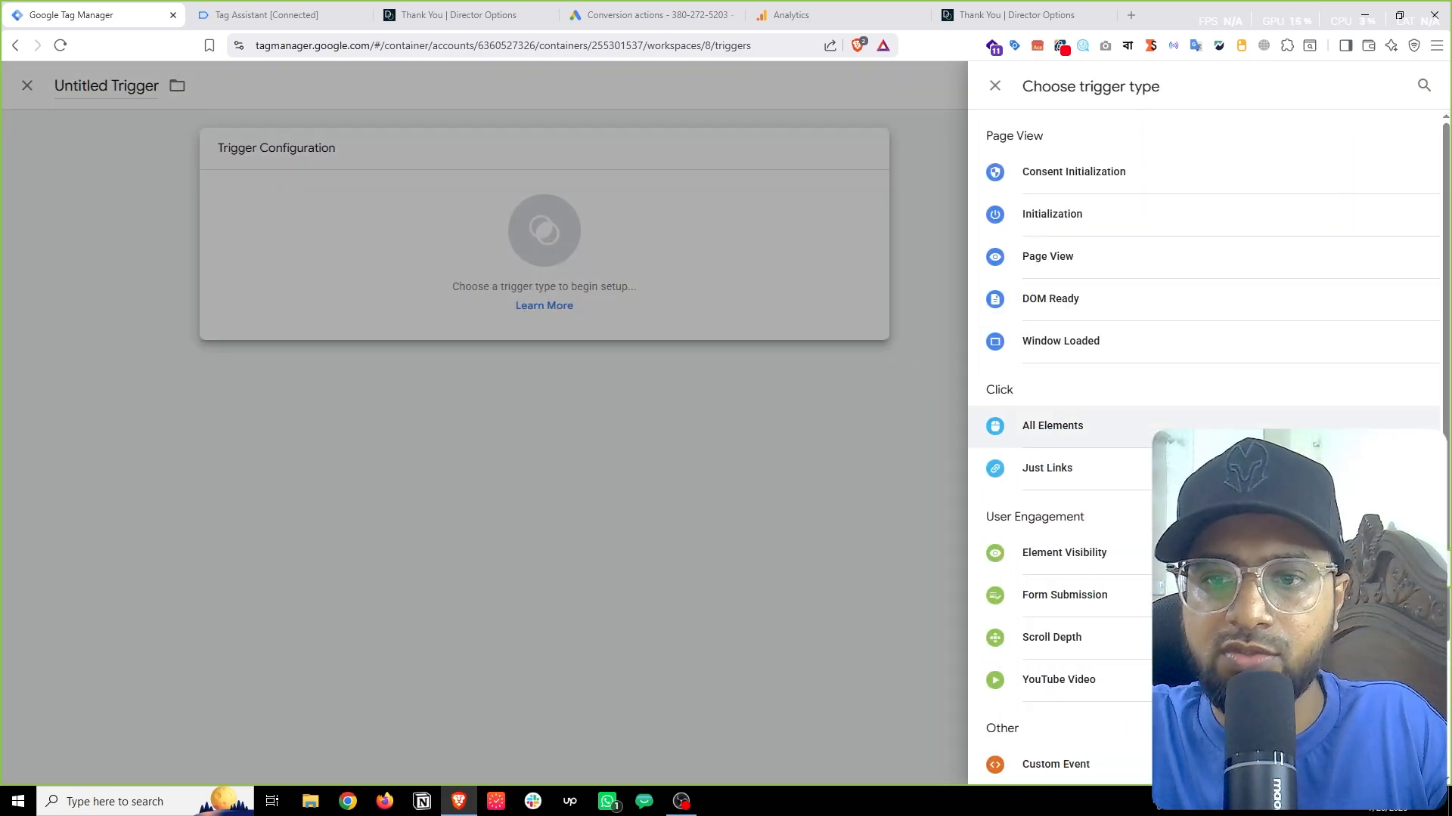
{"action": "scroll", "coordinate": [1212, 420], "scroll_direction": "down", "scroll_amount": 2}
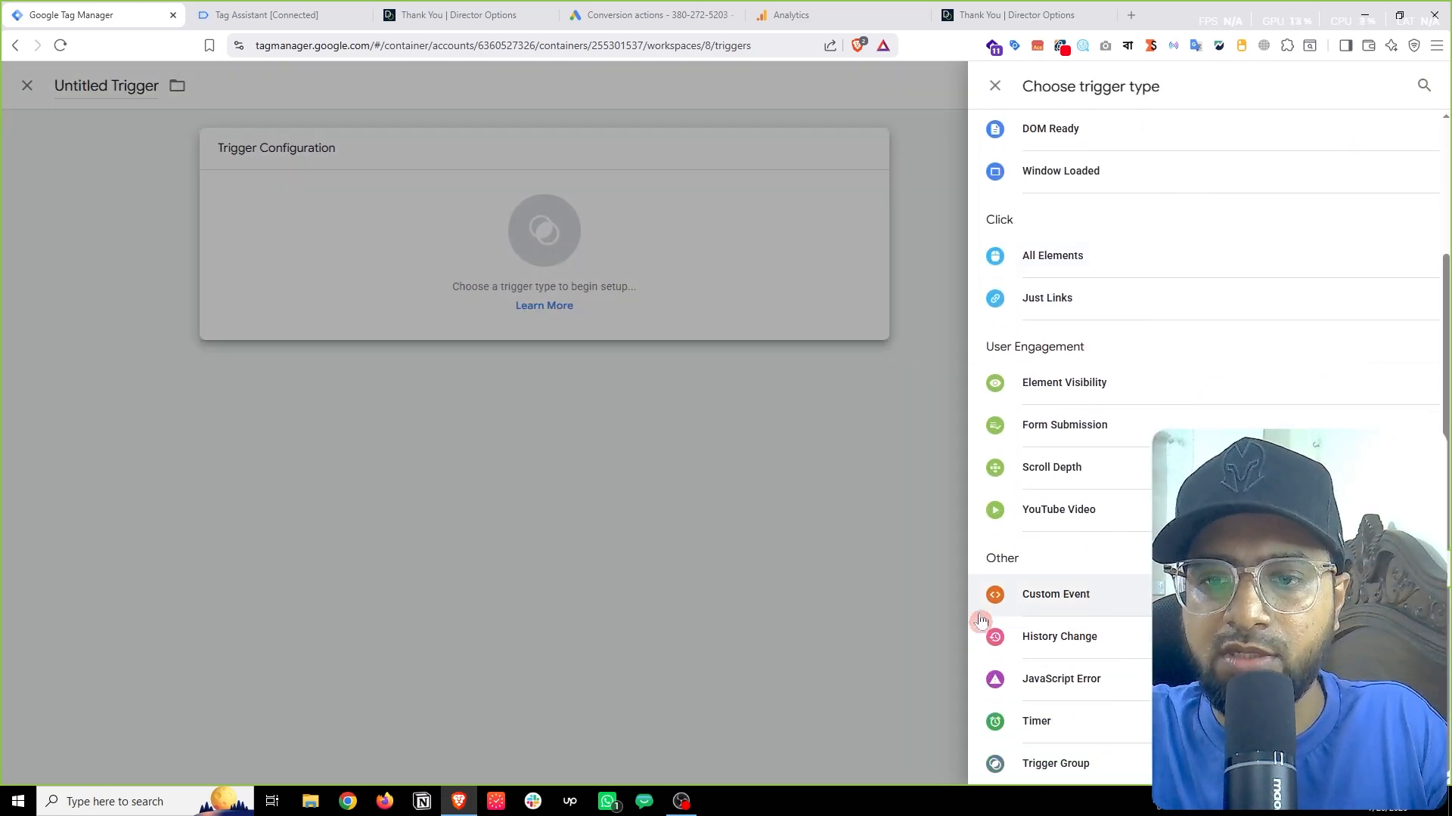
{"action": "left_click", "coordinate": [1048, 605]}
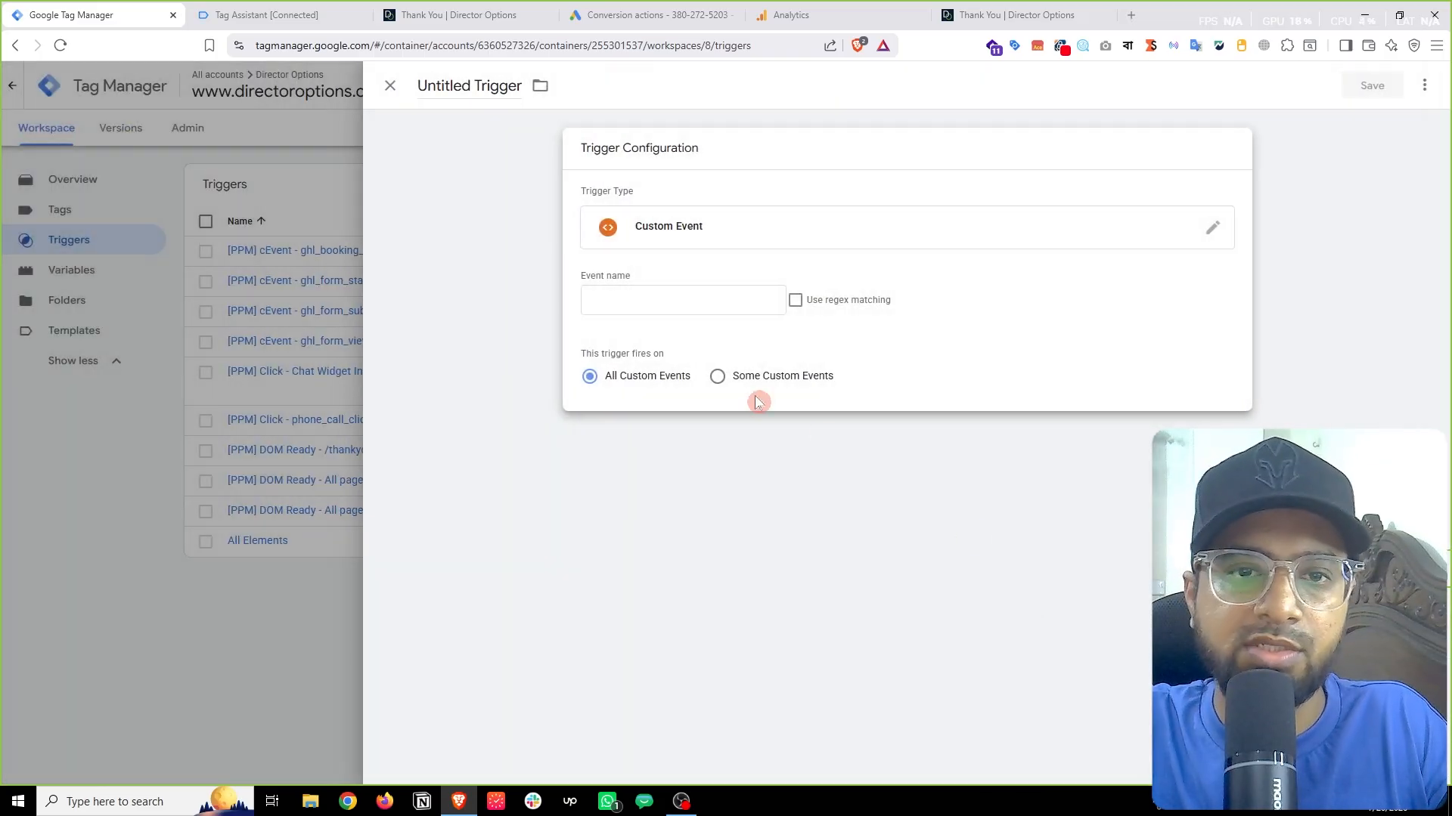
{"action": "left_click", "coordinate": [657, 293]}
{"action": "right_click", "coordinate": [657, 293]}
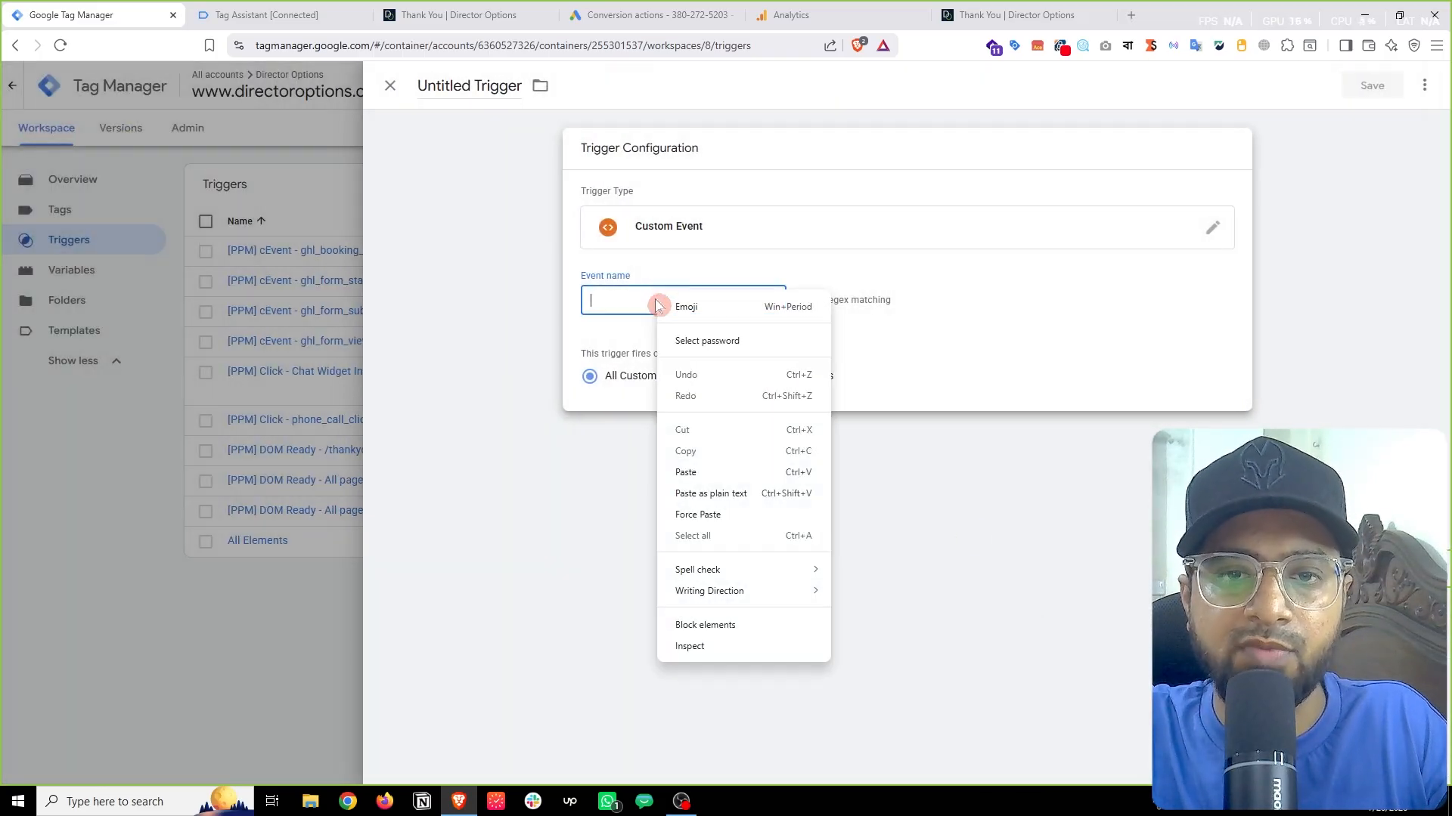
{"action": "left_click", "coordinate": [695, 466]}
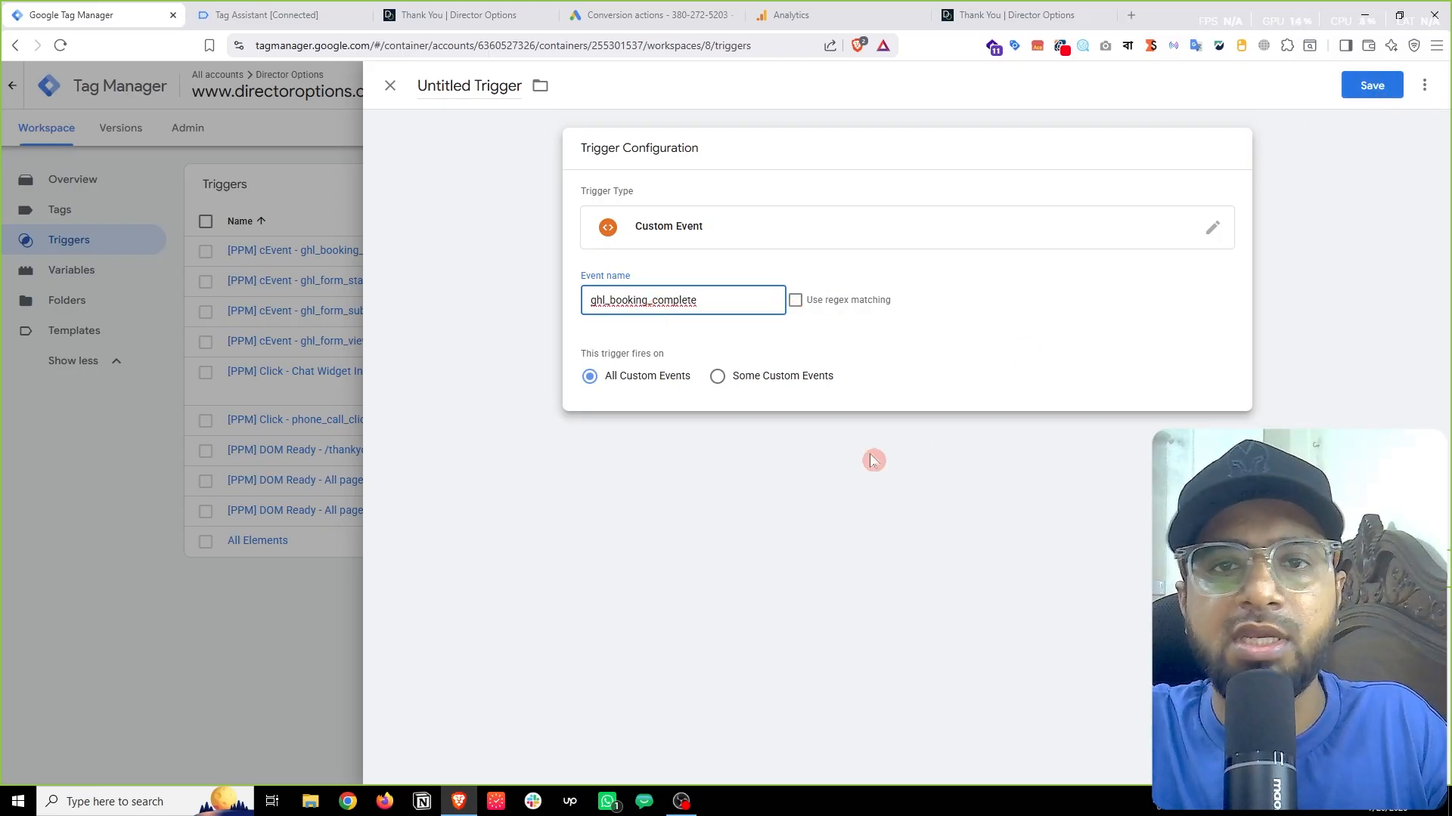
{"action": "left_click", "coordinate": [68, 501]}
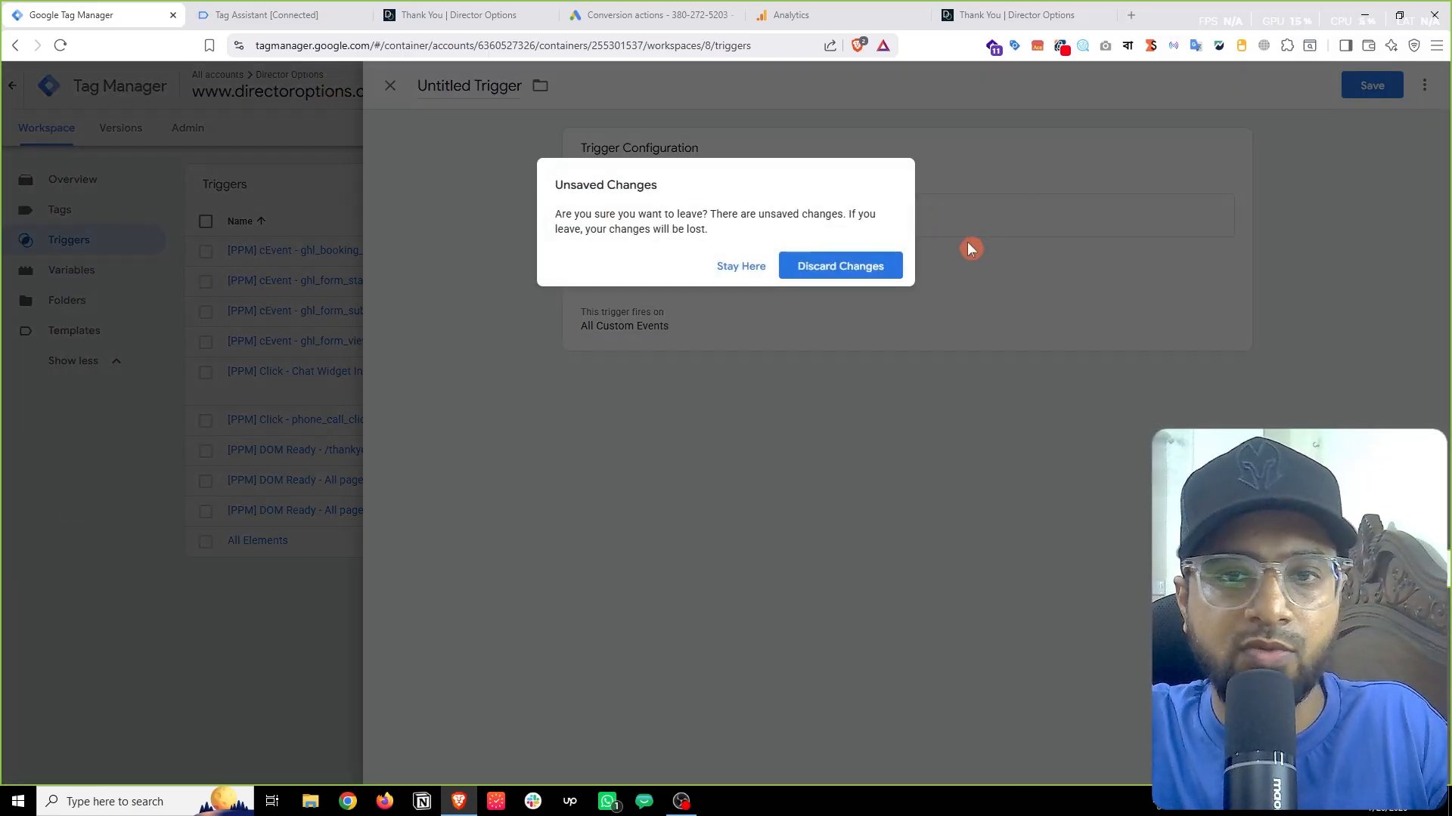
{"action": "left_click", "coordinate": [841, 272]}
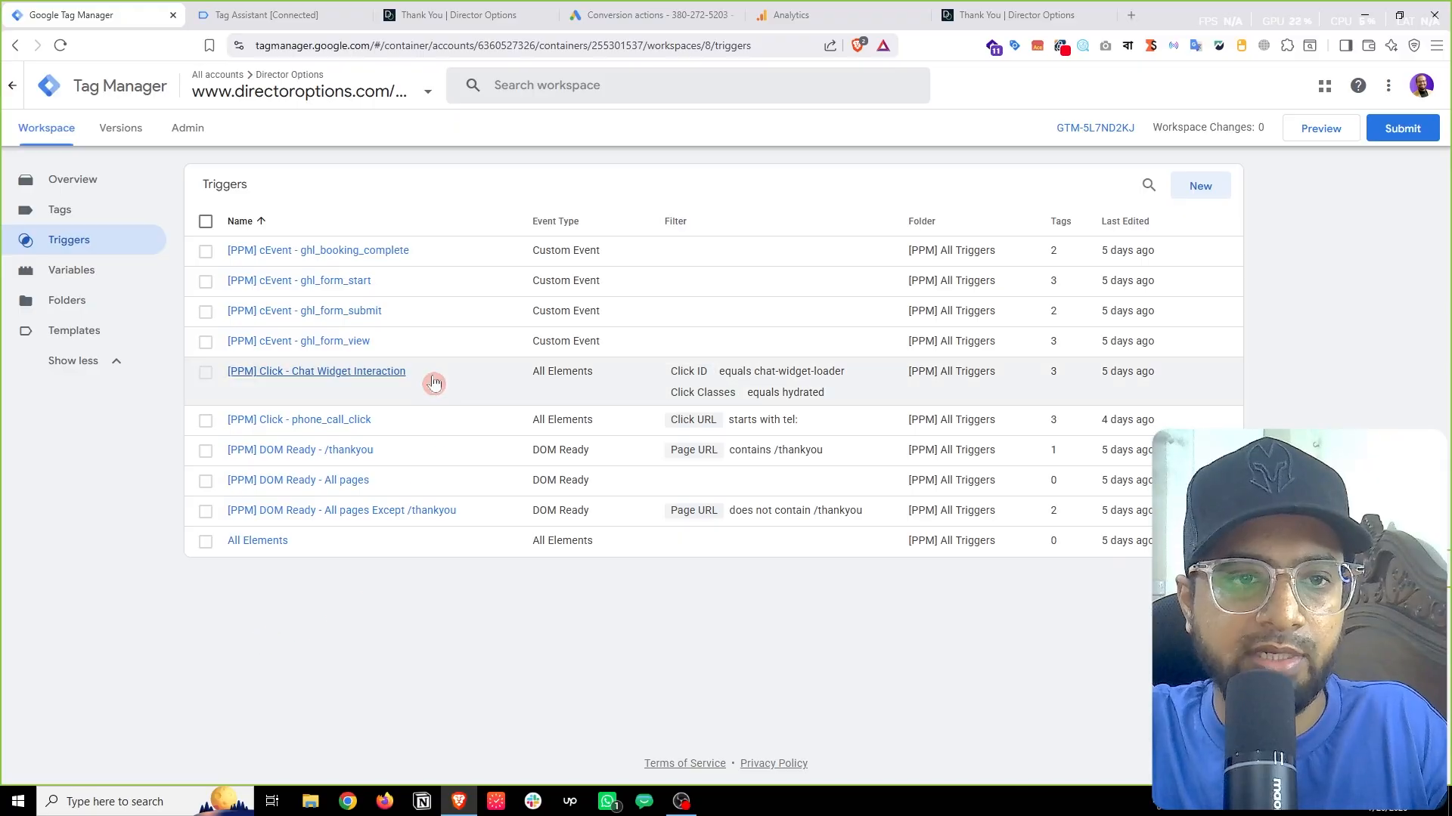
Step: Review the ghl_booking_complete trigger's configuration and close it
{"action": "left_click", "coordinate": [347, 251]}
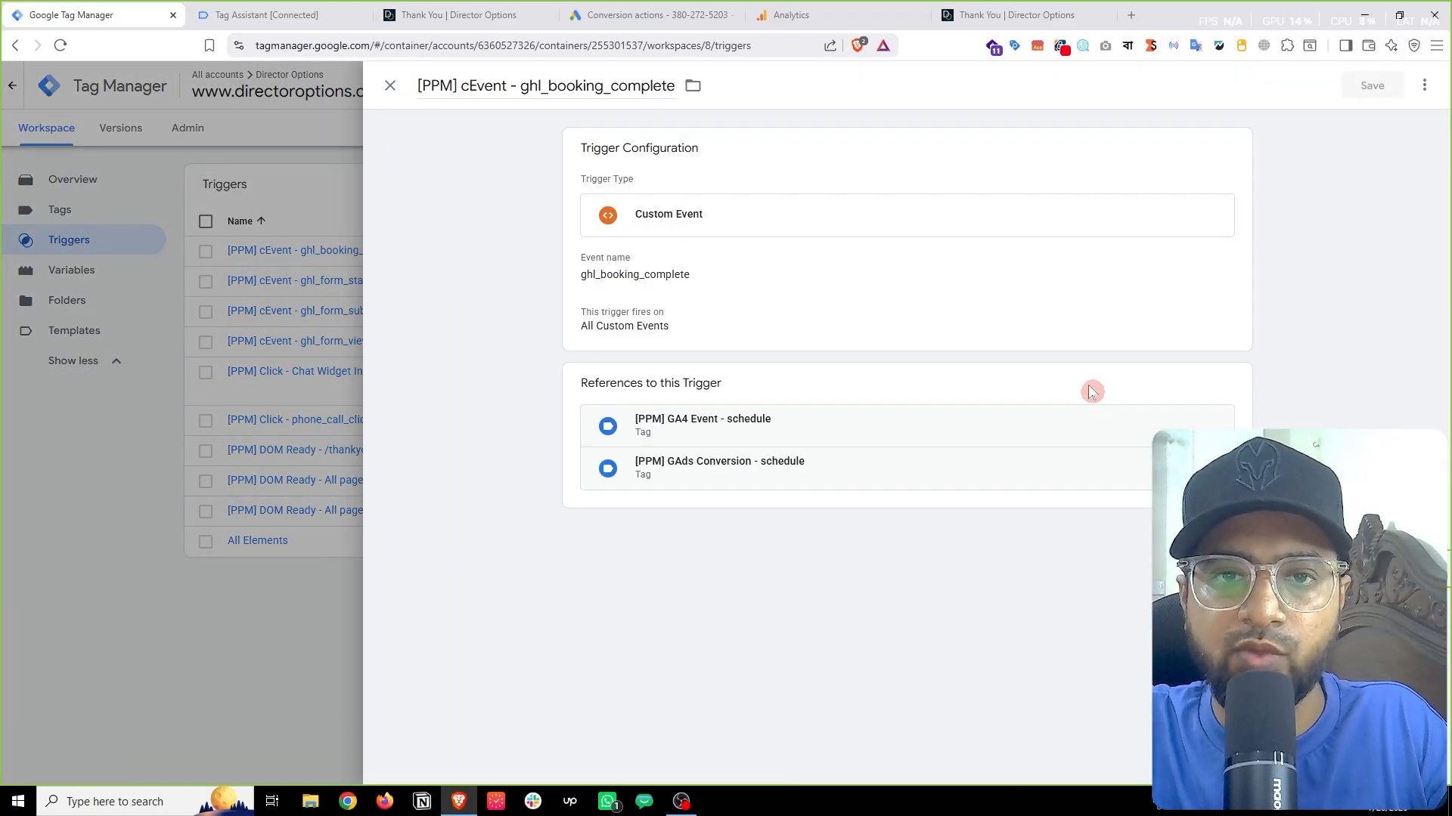
{"action": "left_click", "coordinate": [700, 327]}
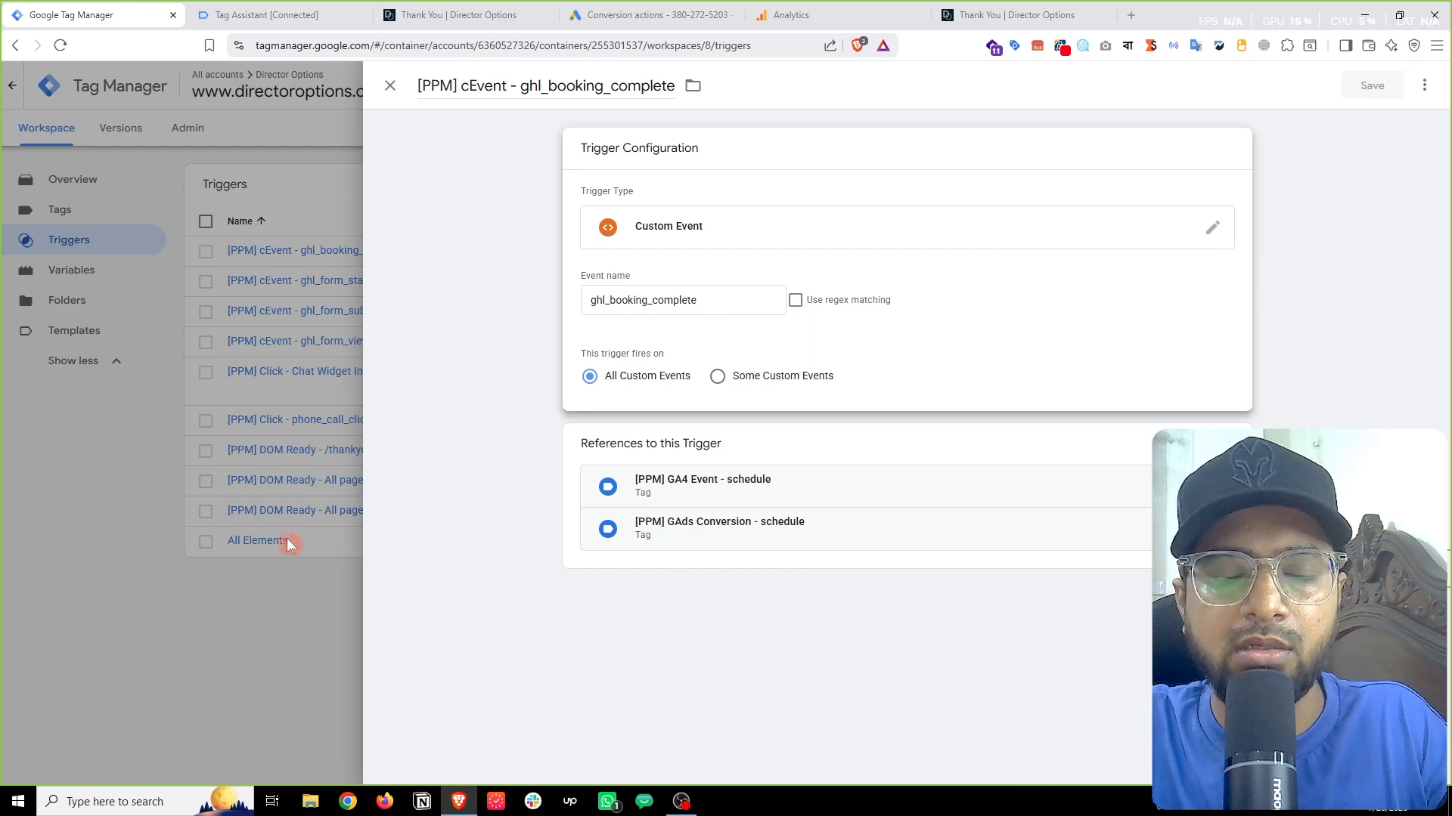
{"action": "left_click", "coordinate": [263, 548]}
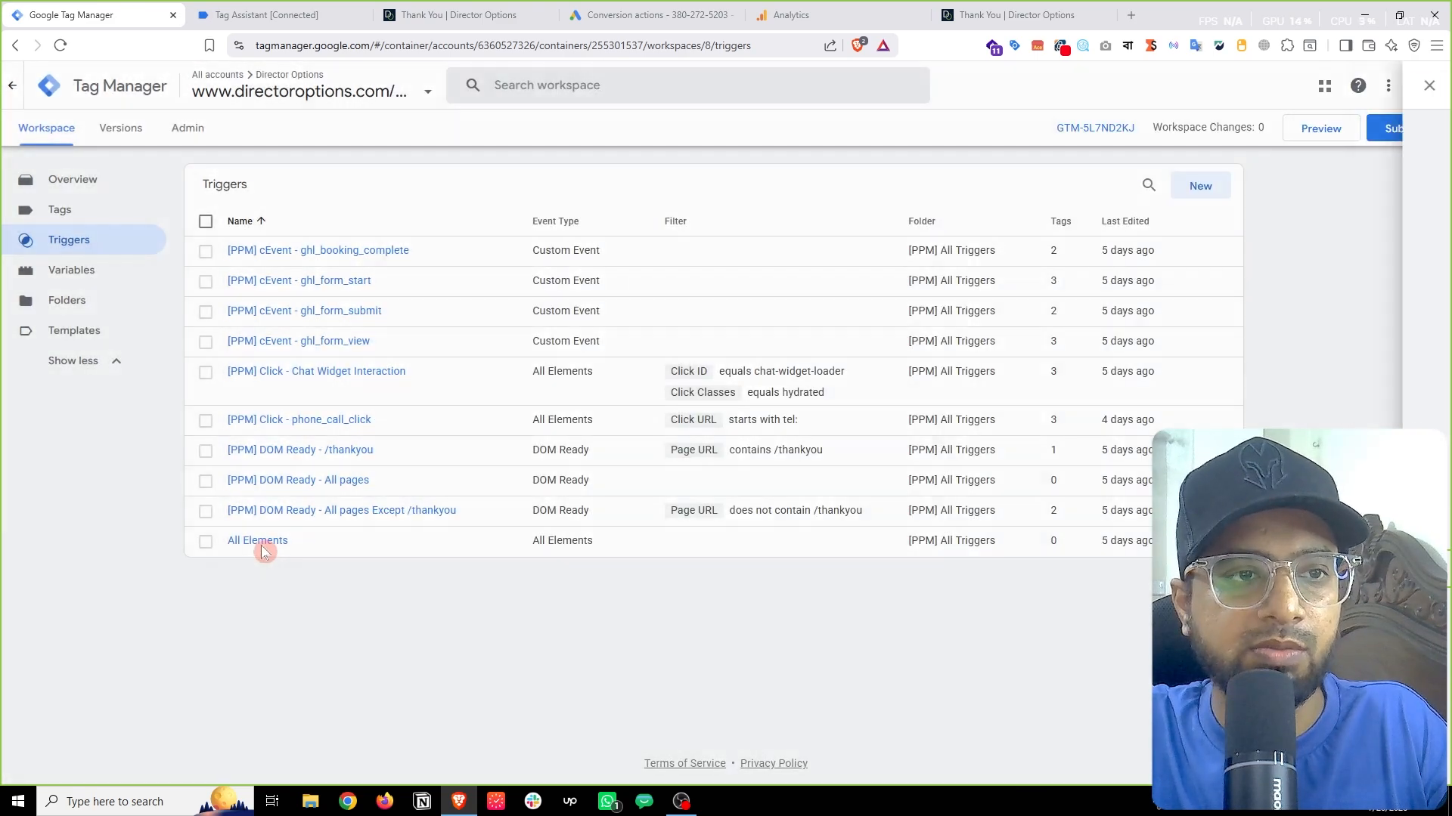
Step: Look over the Tags list and the Tag Assistant booking data, then go to Variables
{"action": "left_click", "coordinate": [85, 210]}
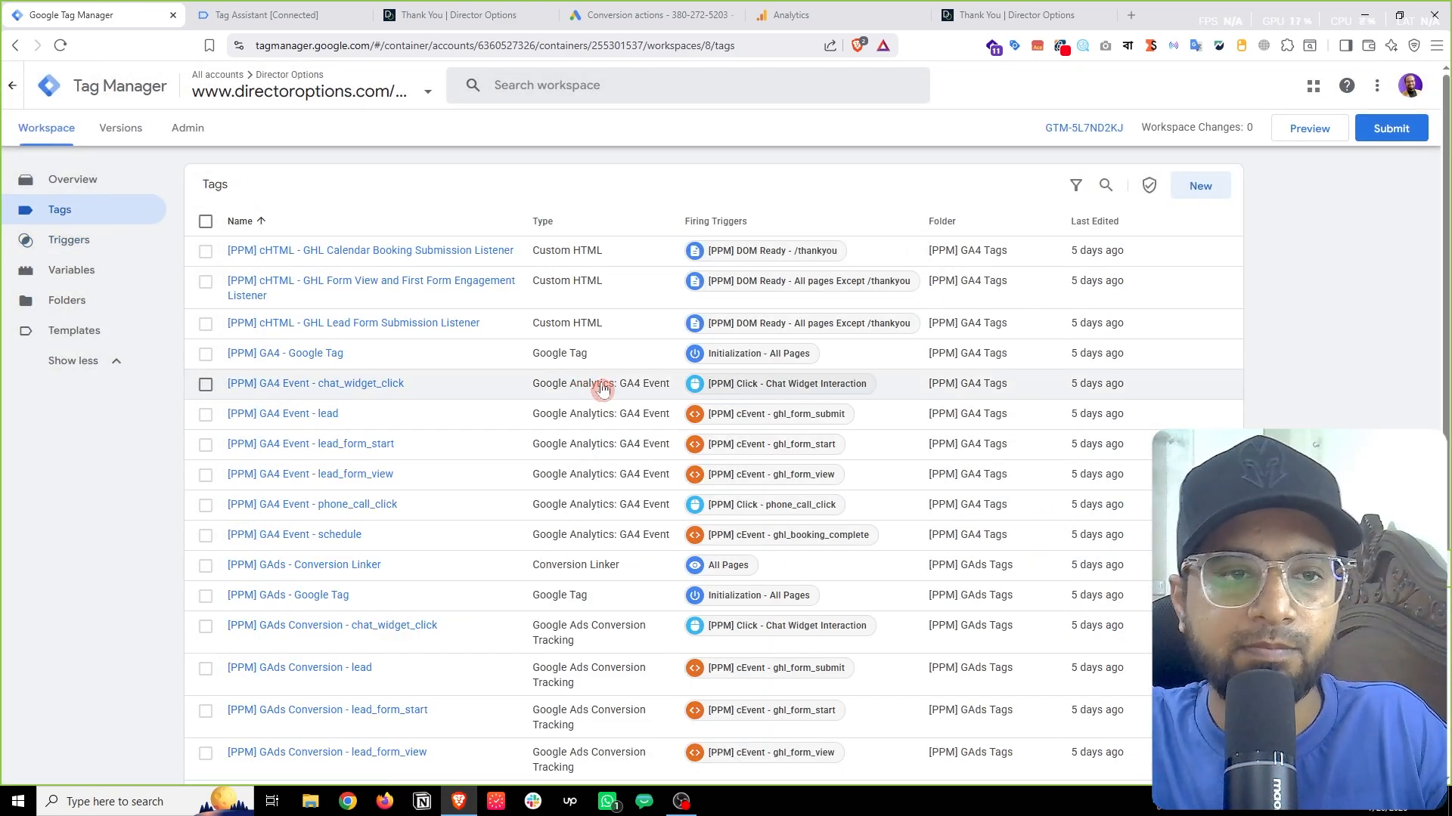
{"action": "left_click", "coordinate": [273, 14]}
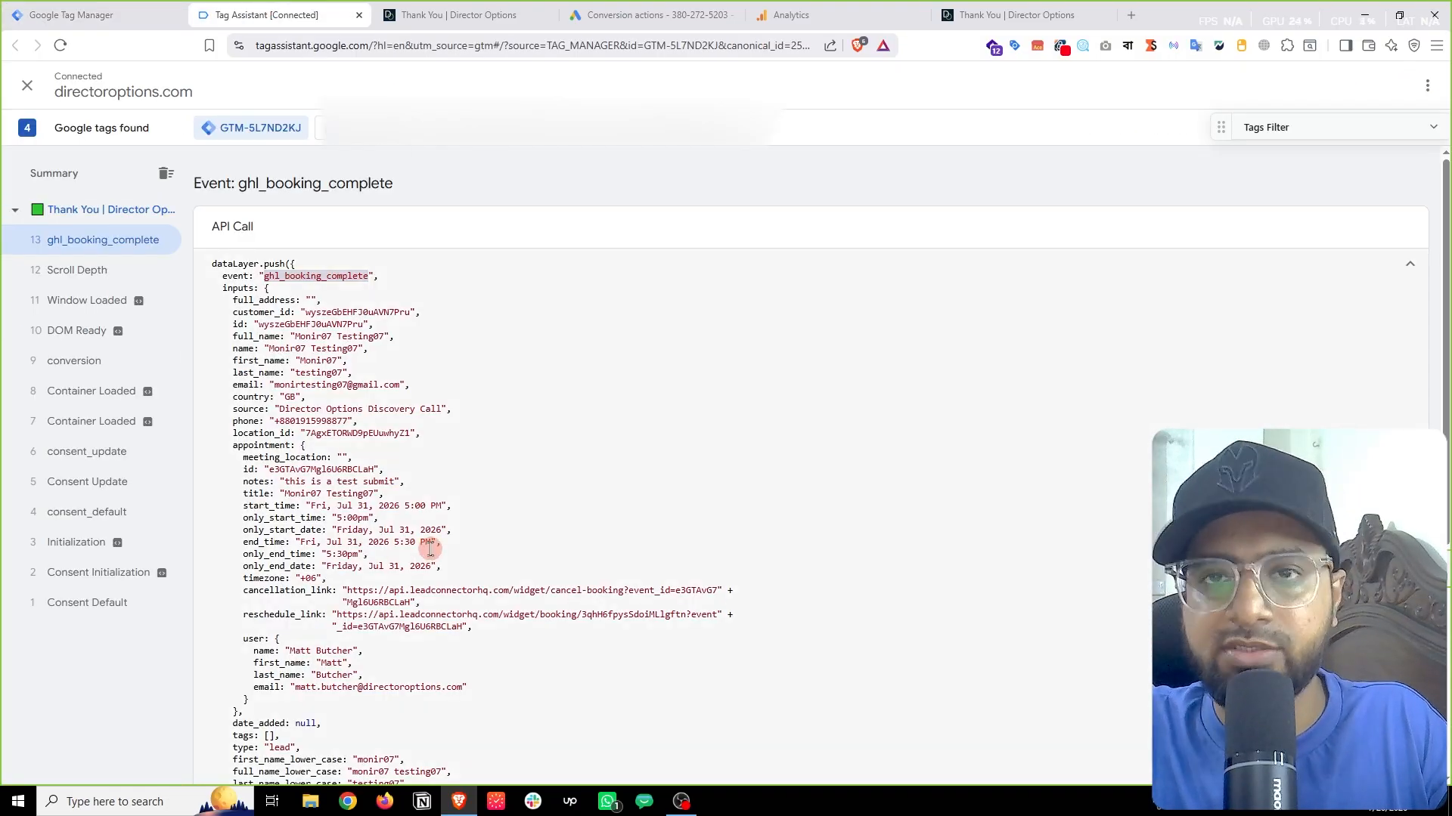
{"action": "left_click", "coordinate": [54, 9]}
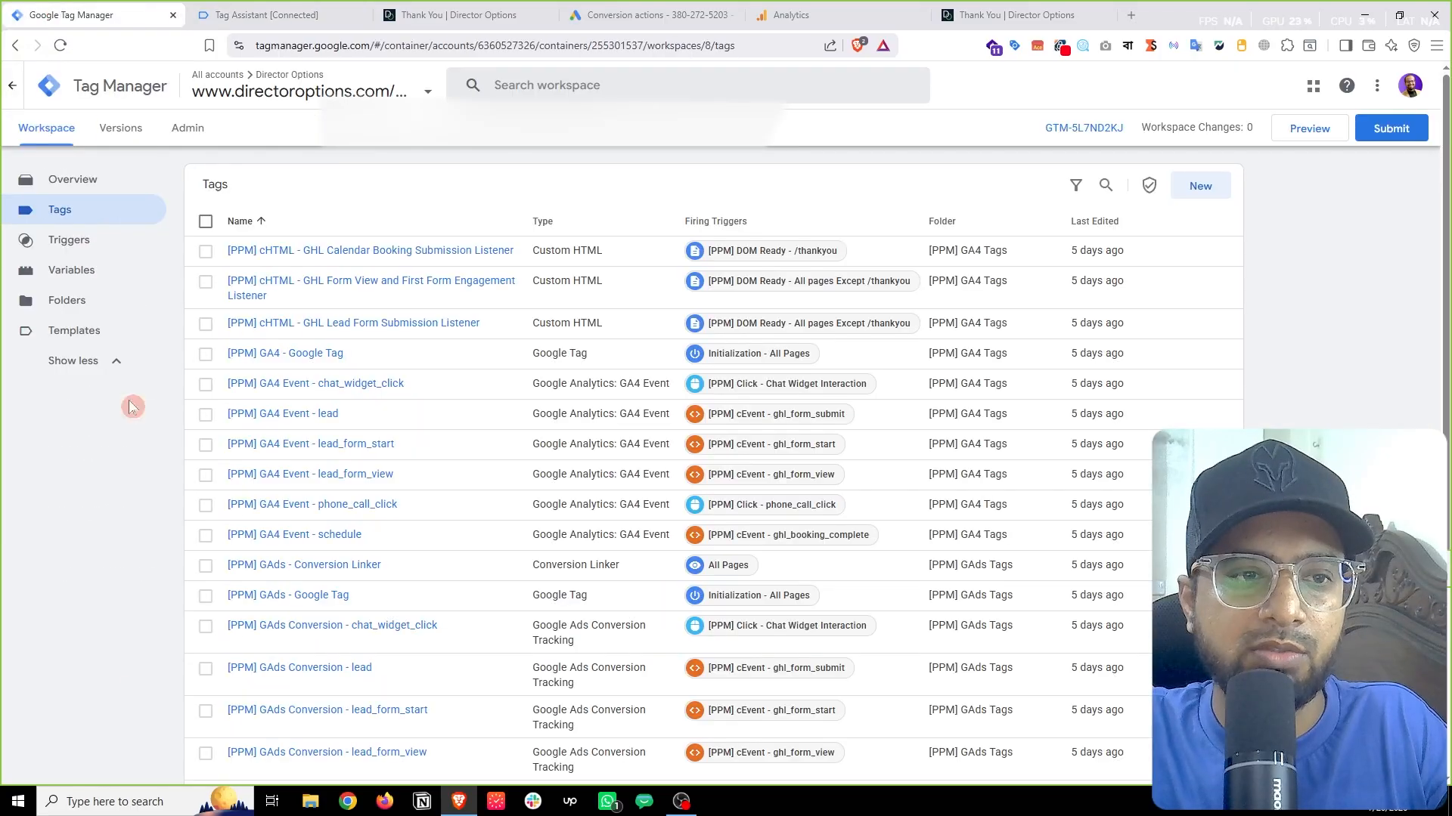
{"action": "left_click", "coordinate": [120, 274]}
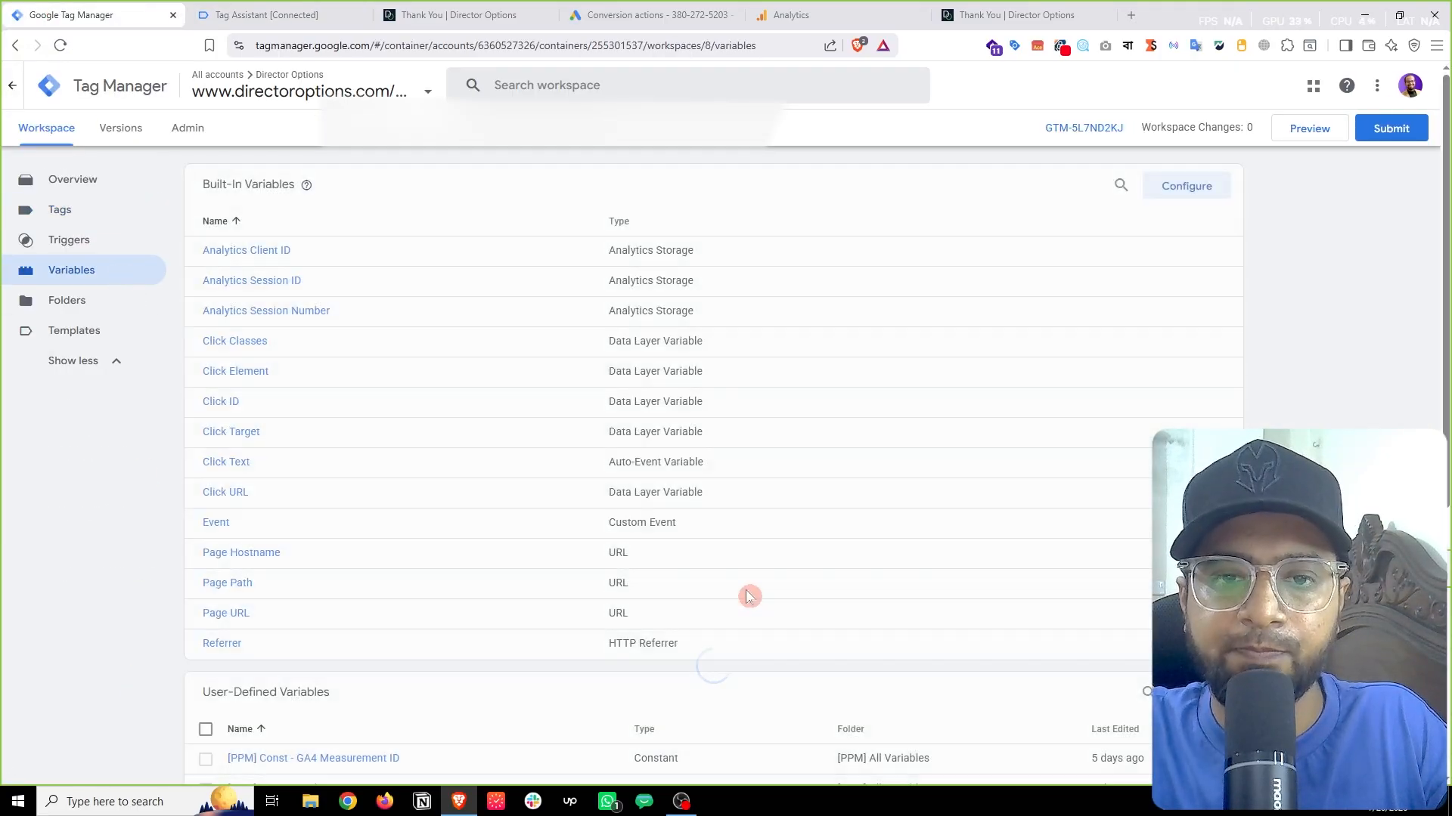
Step: Create a new user-defined variable of type User-Provided Data
{"action": "scroll", "coordinate": [748, 597], "scroll_direction": "down", "scroll_amount": 3}
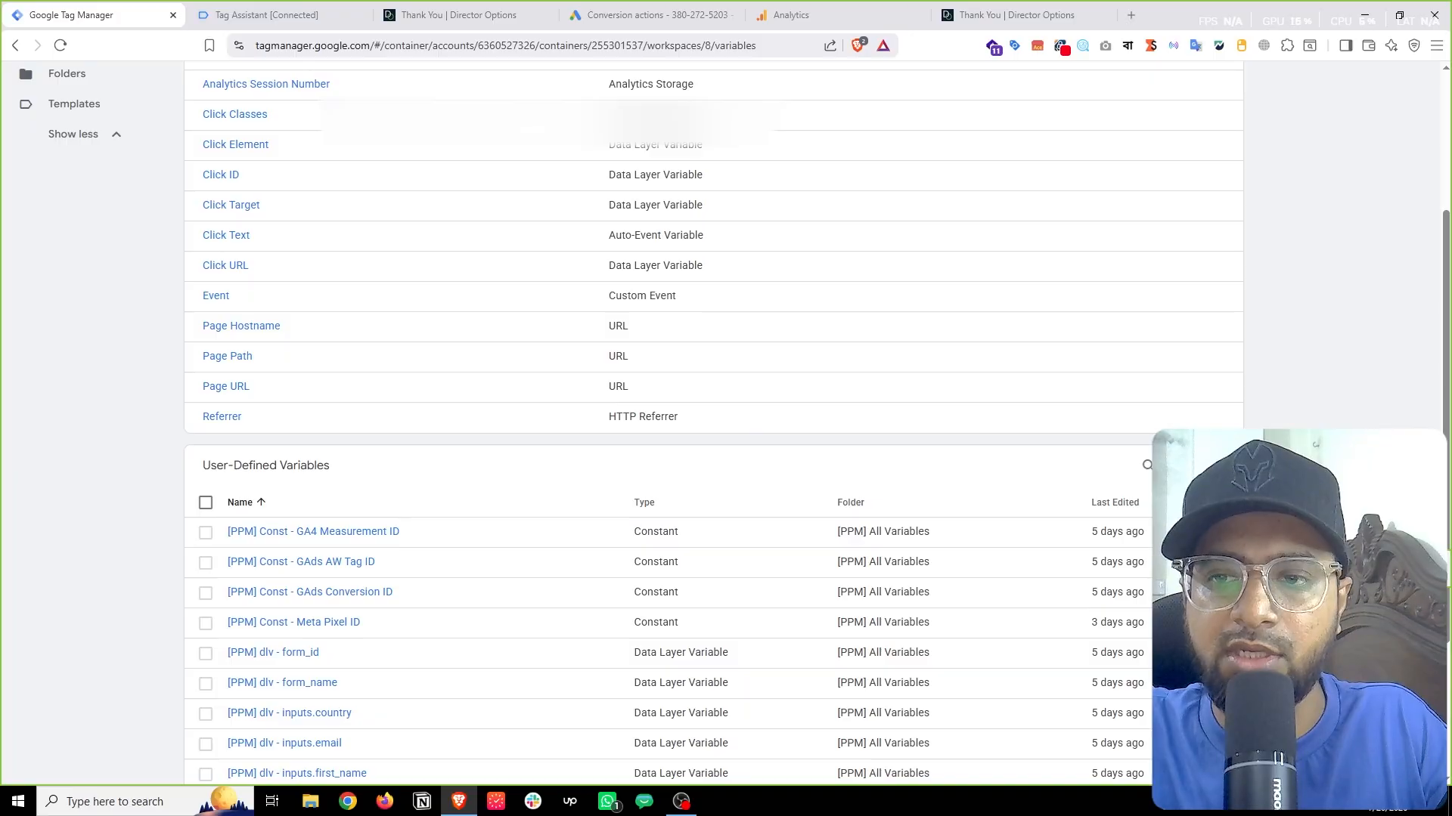
{"action": "left_click", "coordinate": [1200, 466]}
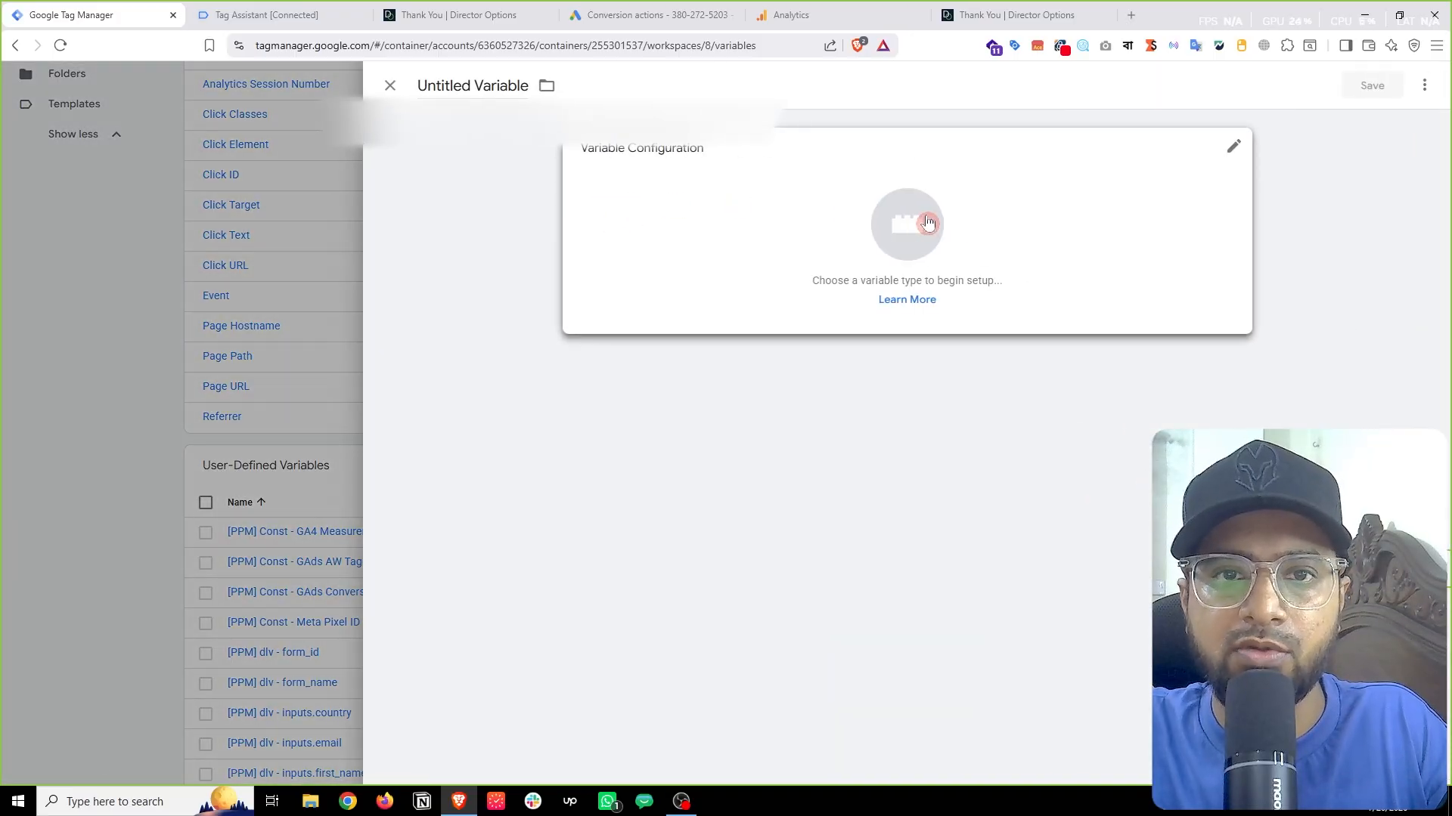
{"action": "left_click", "coordinate": [928, 223]}
{"action": "scroll", "coordinate": [1186, 344], "scroll_direction": "down", "scroll_amount": 5}
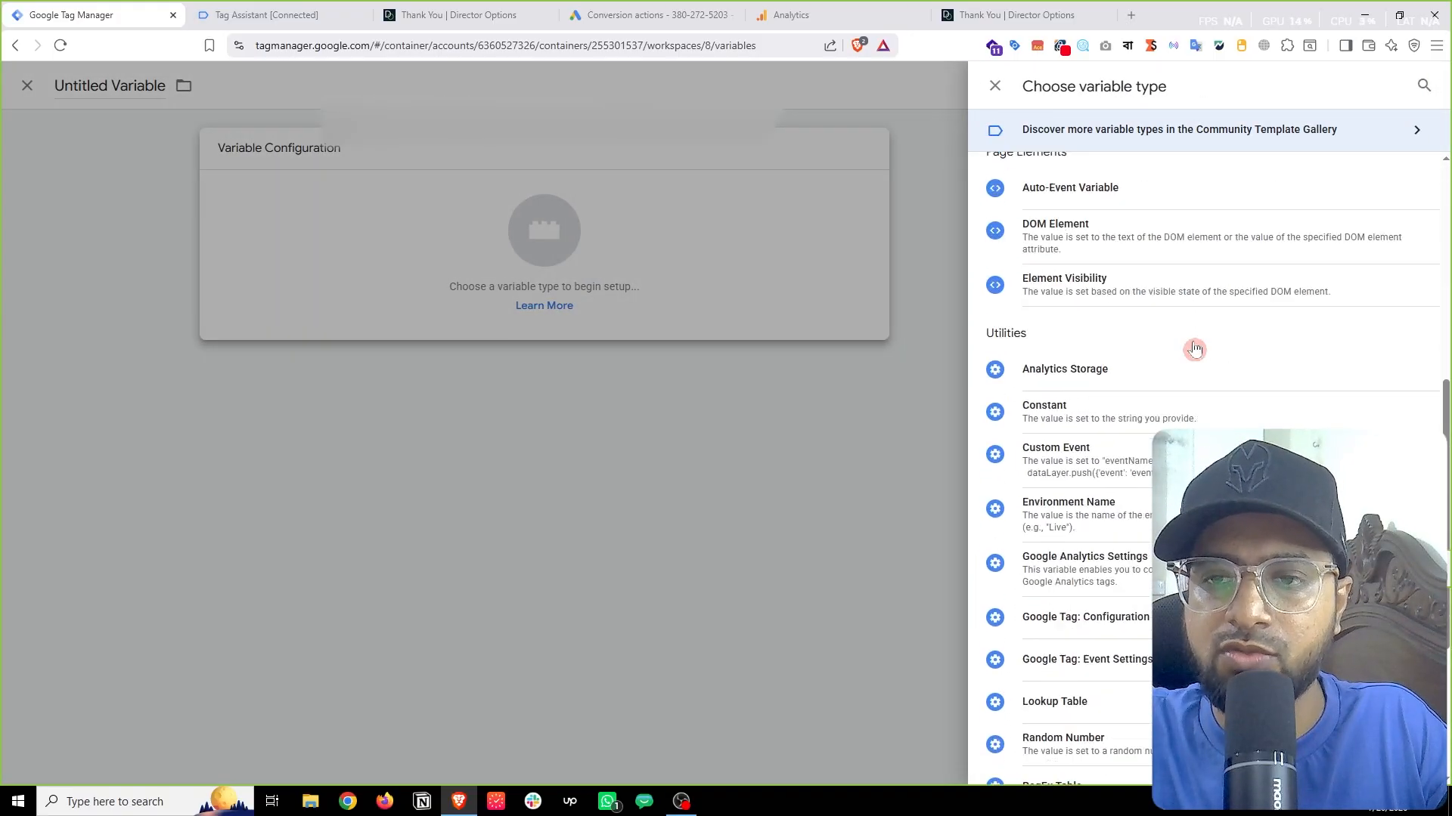
{"action": "scroll", "coordinate": [1193, 351], "scroll_direction": "down", "scroll_amount": 4}
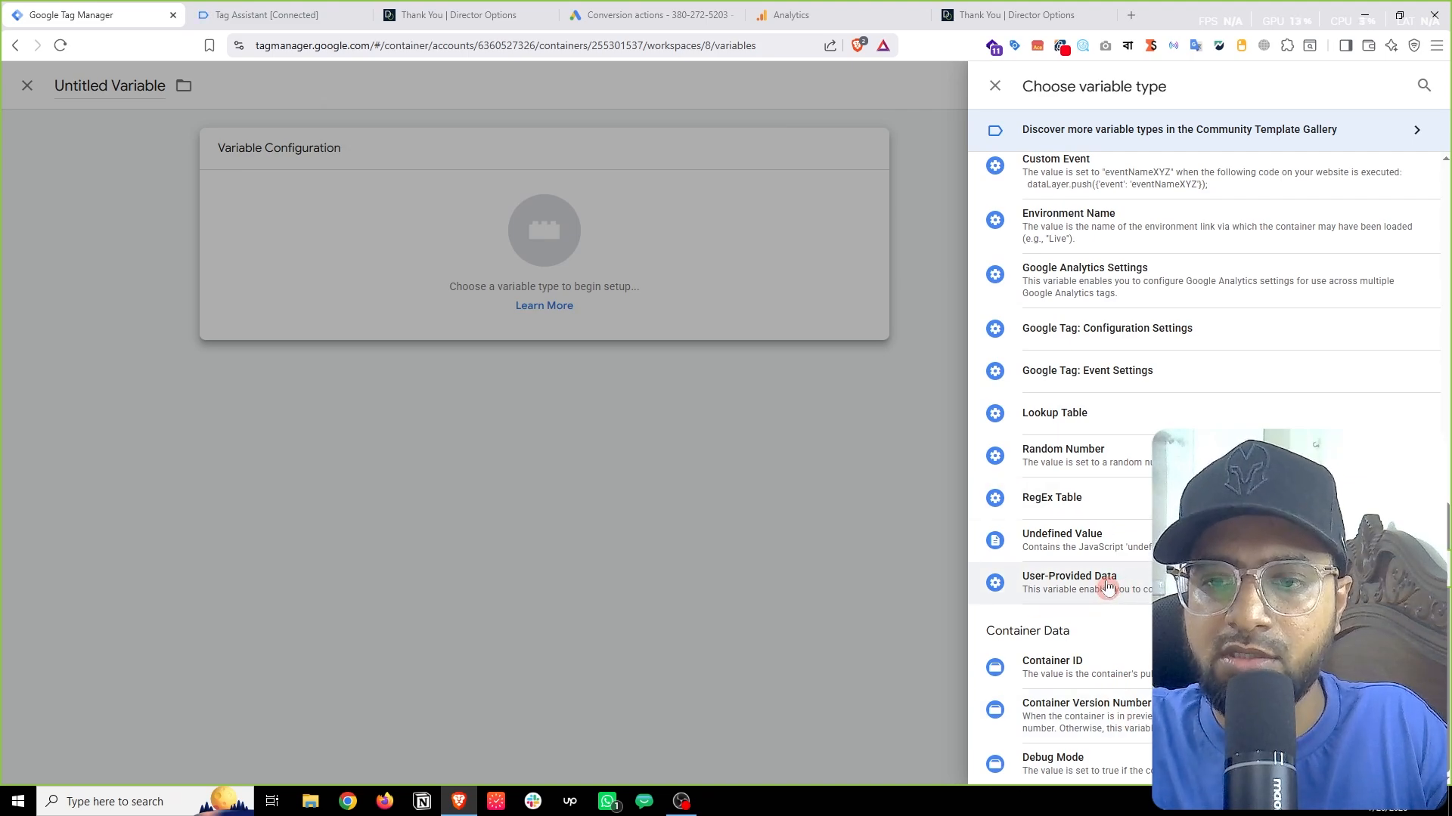
{"action": "left_click", "coordinate": [1051, 590]}
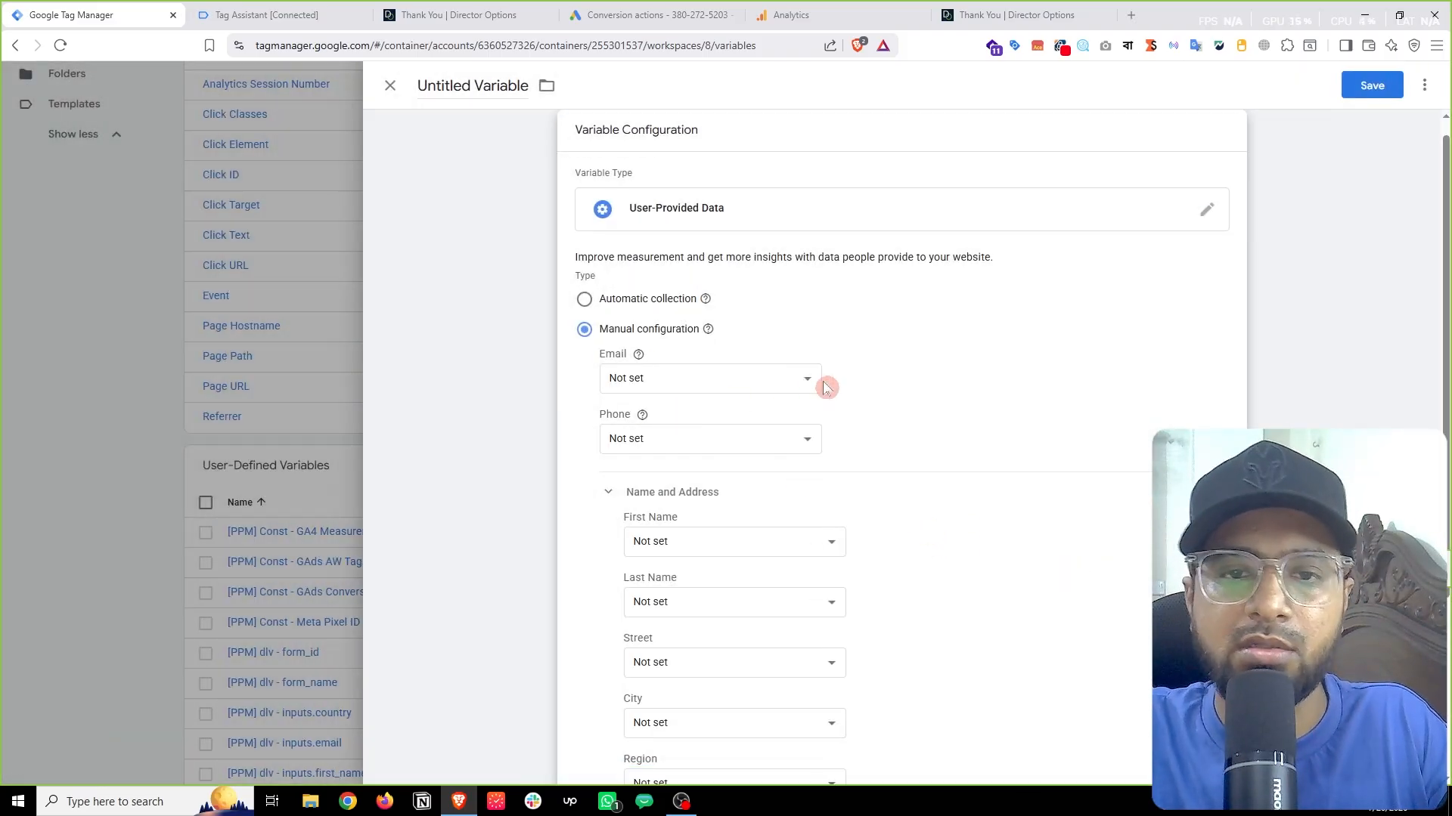
Step: Map Email to {{[PPM] dlv - inputs.email}} and Phone to {{[PPM] dlv - inputs.phone}}
{"action": "scroll", "coordinate": [661, 468], "scroll_direction": "down", "scroll_amount": 3}
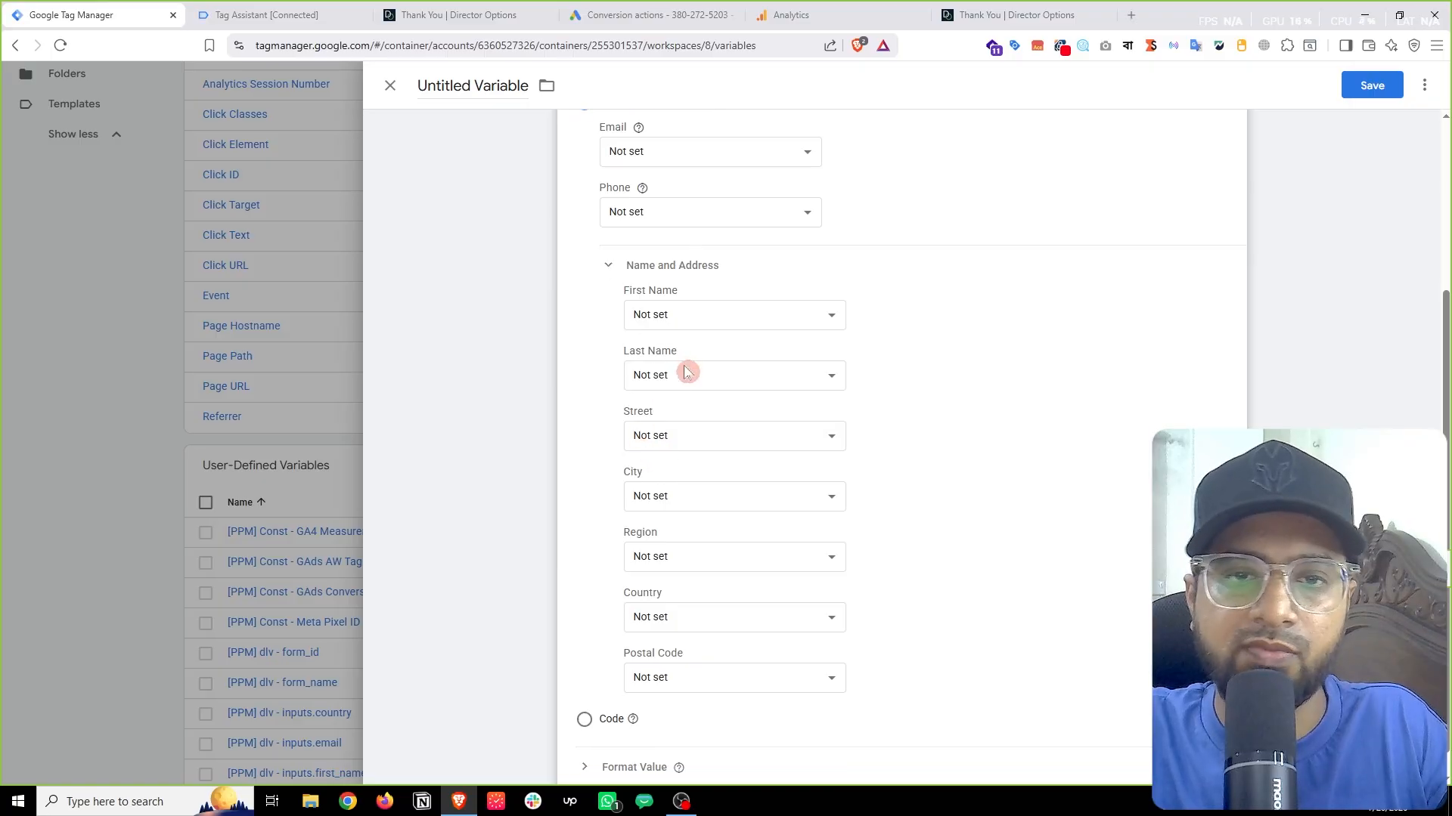
{"action": "scroll", "coordinate": [683, 496], "scroll_direction": "down", "scroll_amount": 1}
{"action": "scroll", "coordinate": [1004, 567], "scroll_direction": "up", "scroll_amount": 4}
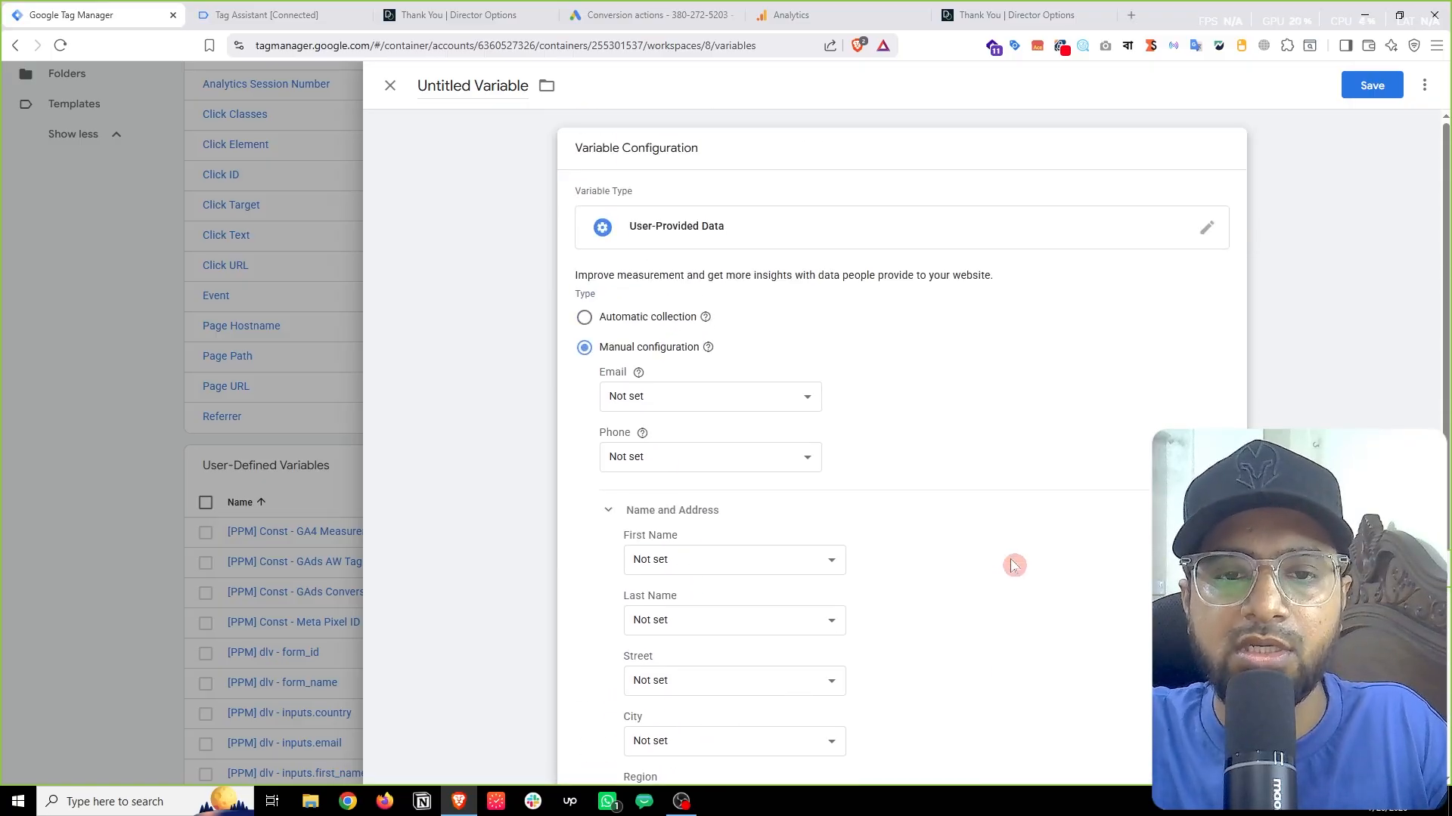
{"action": "left_click", "coordinate": [700, 400]}
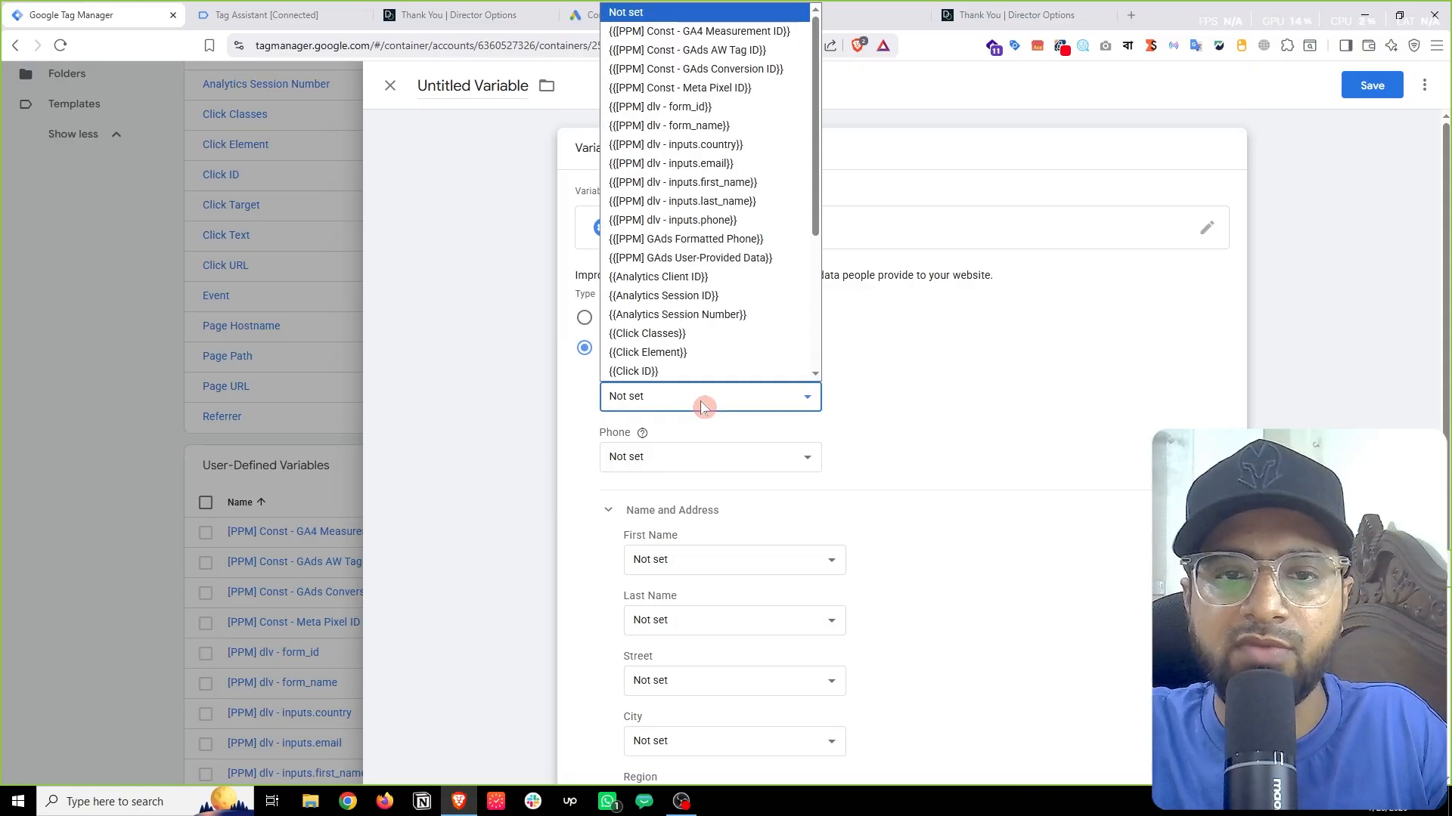
{"action": "left_click", "coordinate": [700, 164]}
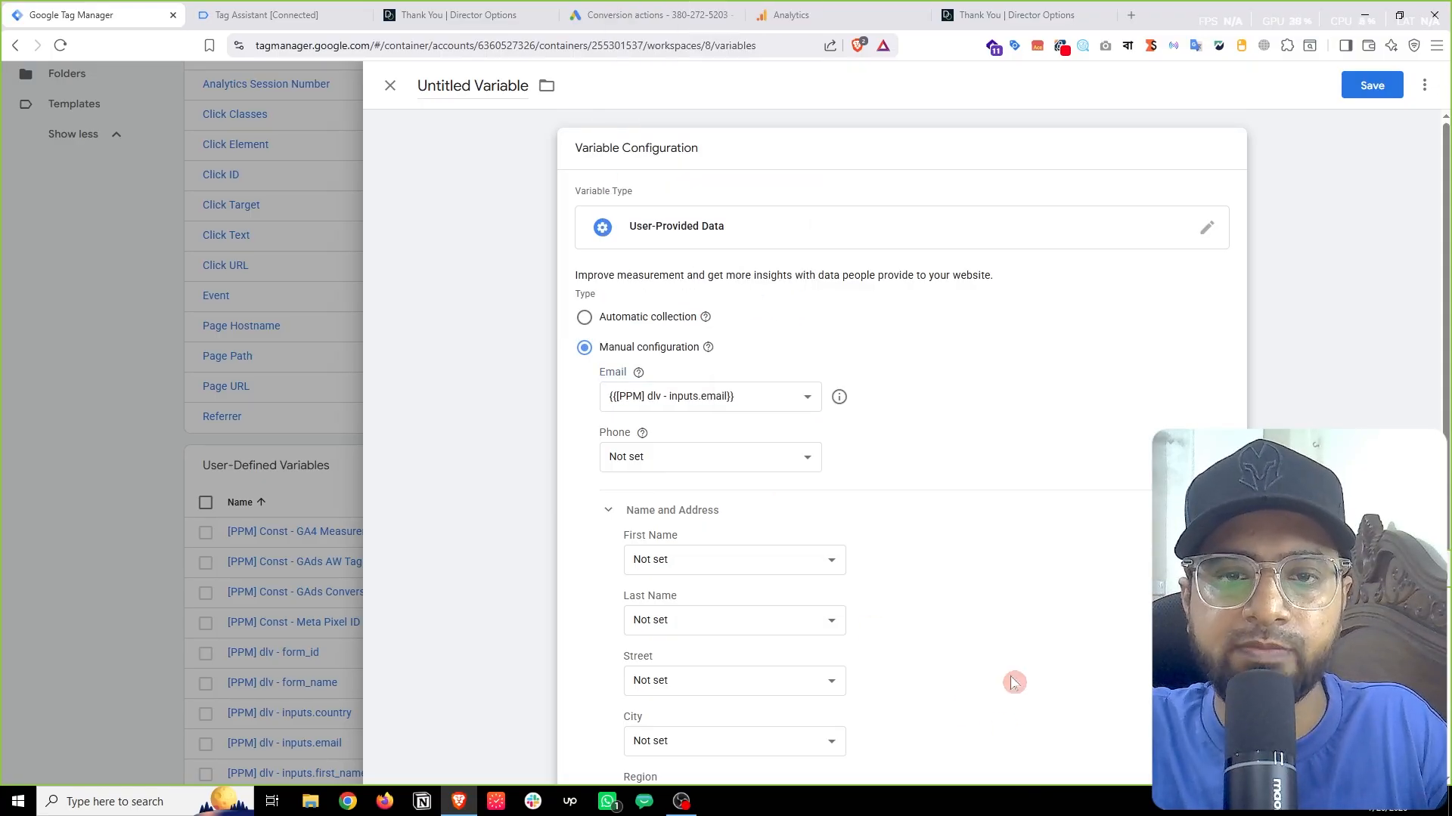
{"action": "left_click", "coordinate": [806, 458]}
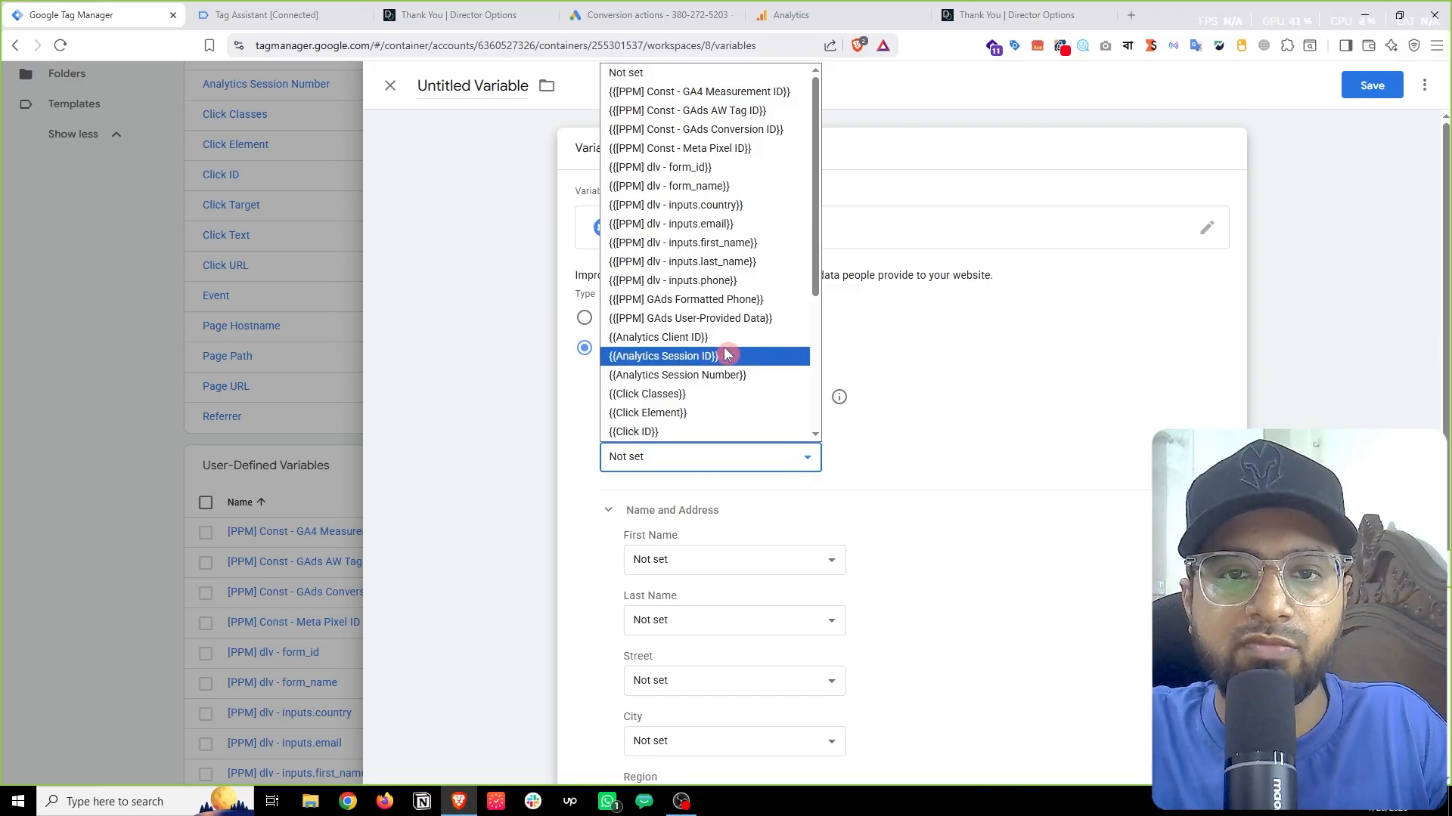
{"action": "left_click", "coordinate": [716, 282]}
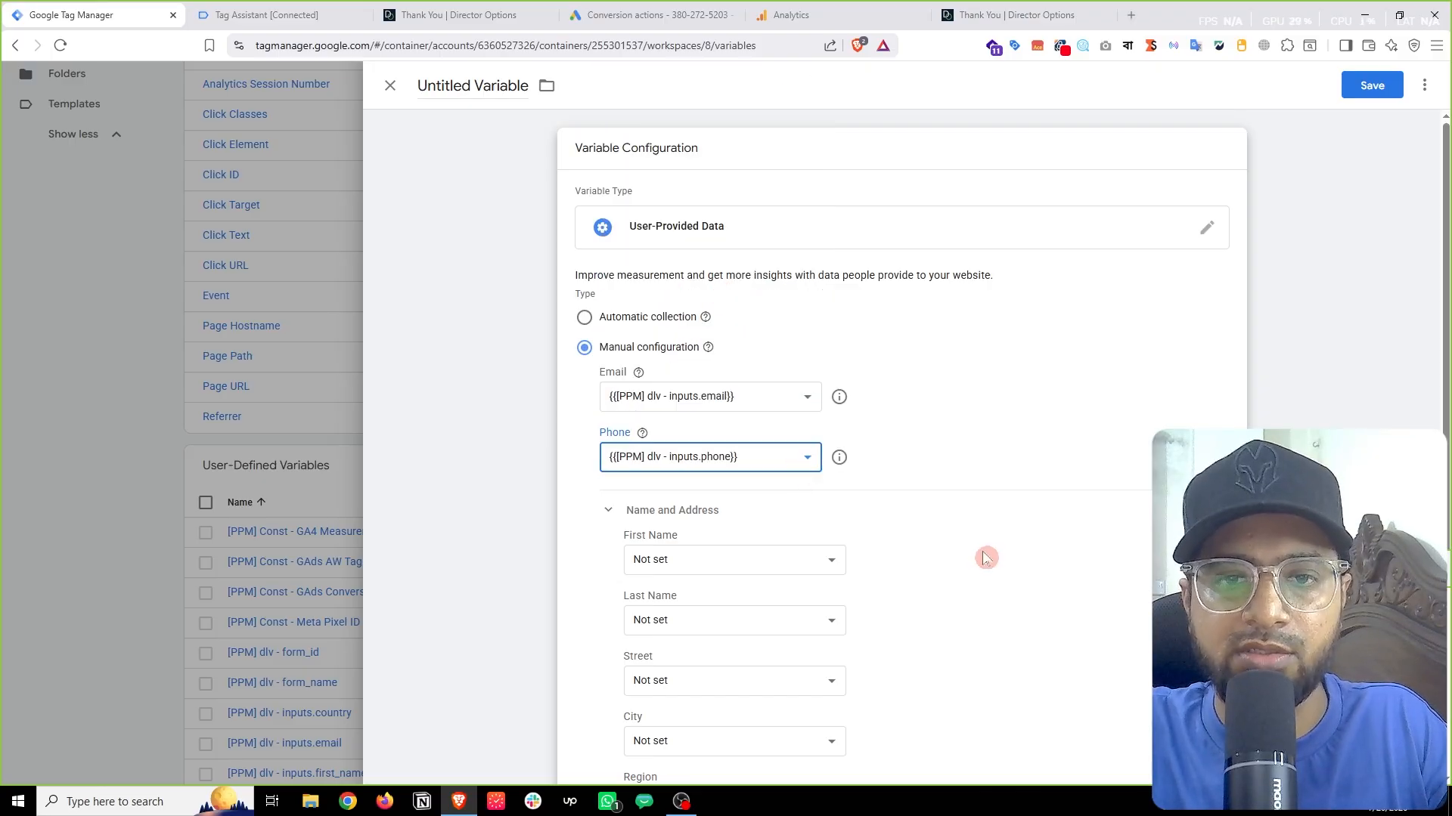
{"action": "scroll", "coordinate": [988, 530], "scroll_direction": "down", "scroll_amount": 4}
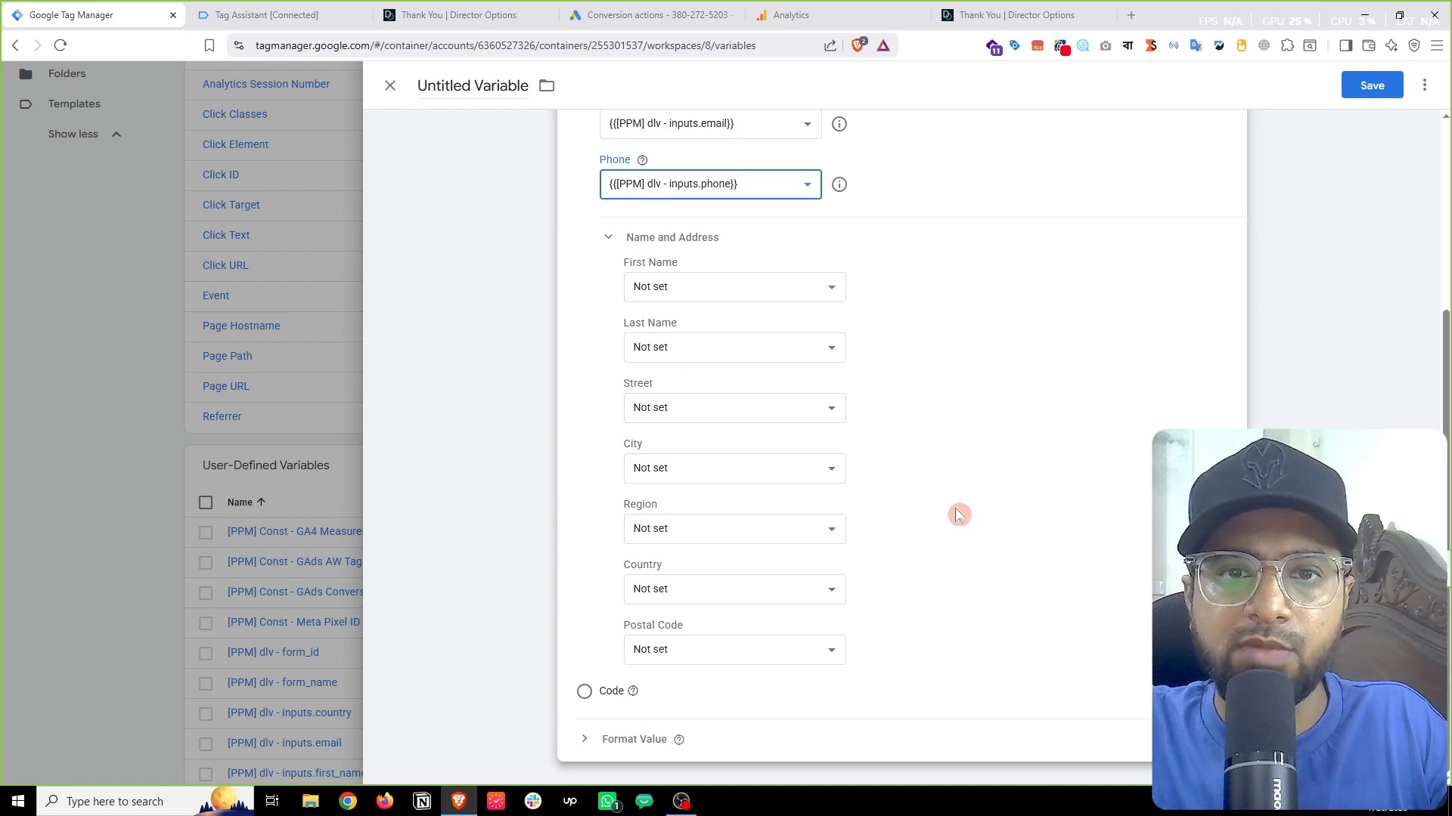
Step: Review the variable's Name and Address fields, then switch to the Tag Assistant booking event data
{"action": "scroll", "coordinate": [547, 192], "scroll_direction": "up", "scroll_amount": 1}
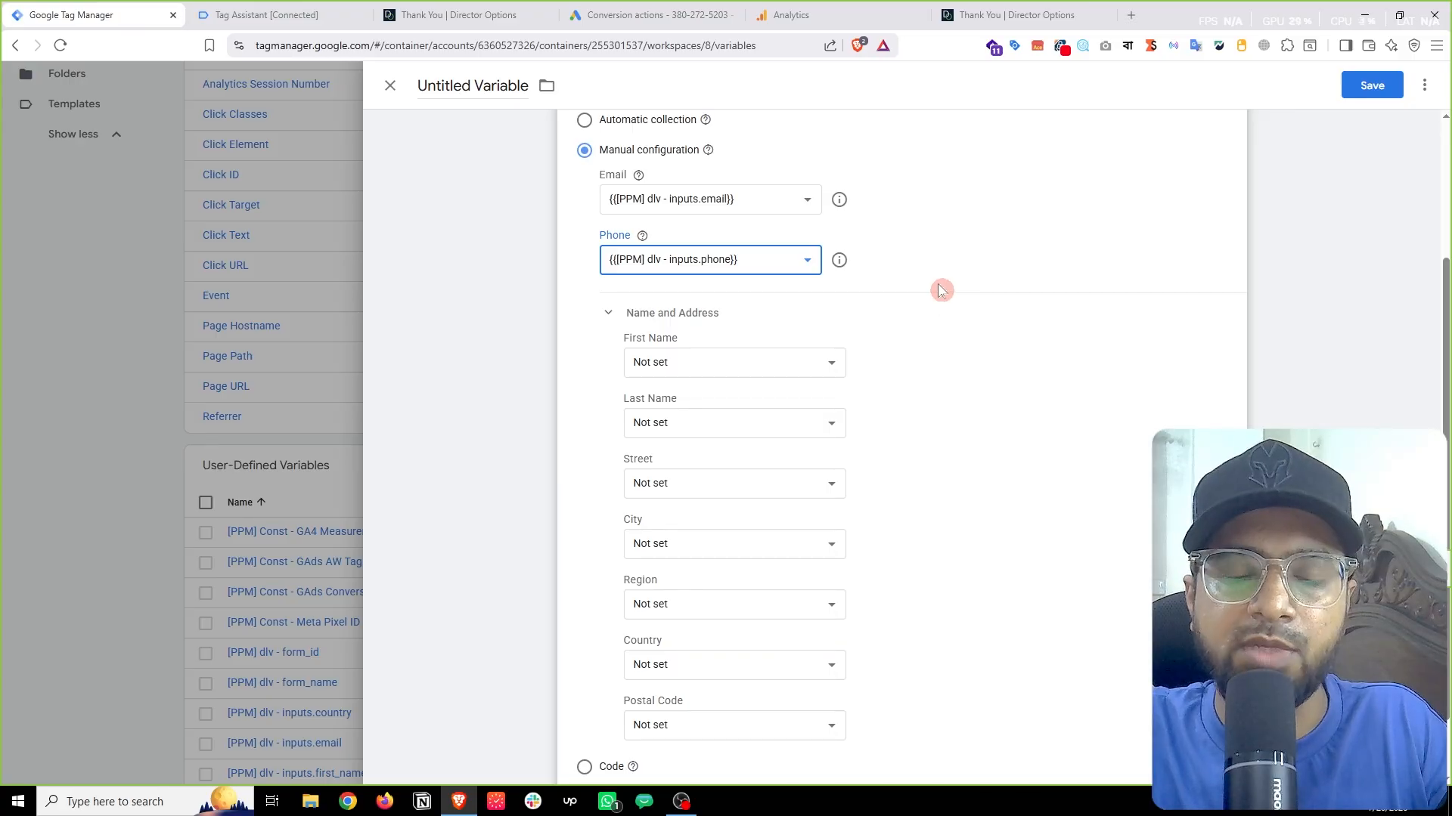
{"action": "scroll", "coordinate": [907, 299], "scroll_direction": "down", "scroll_amount": 1}
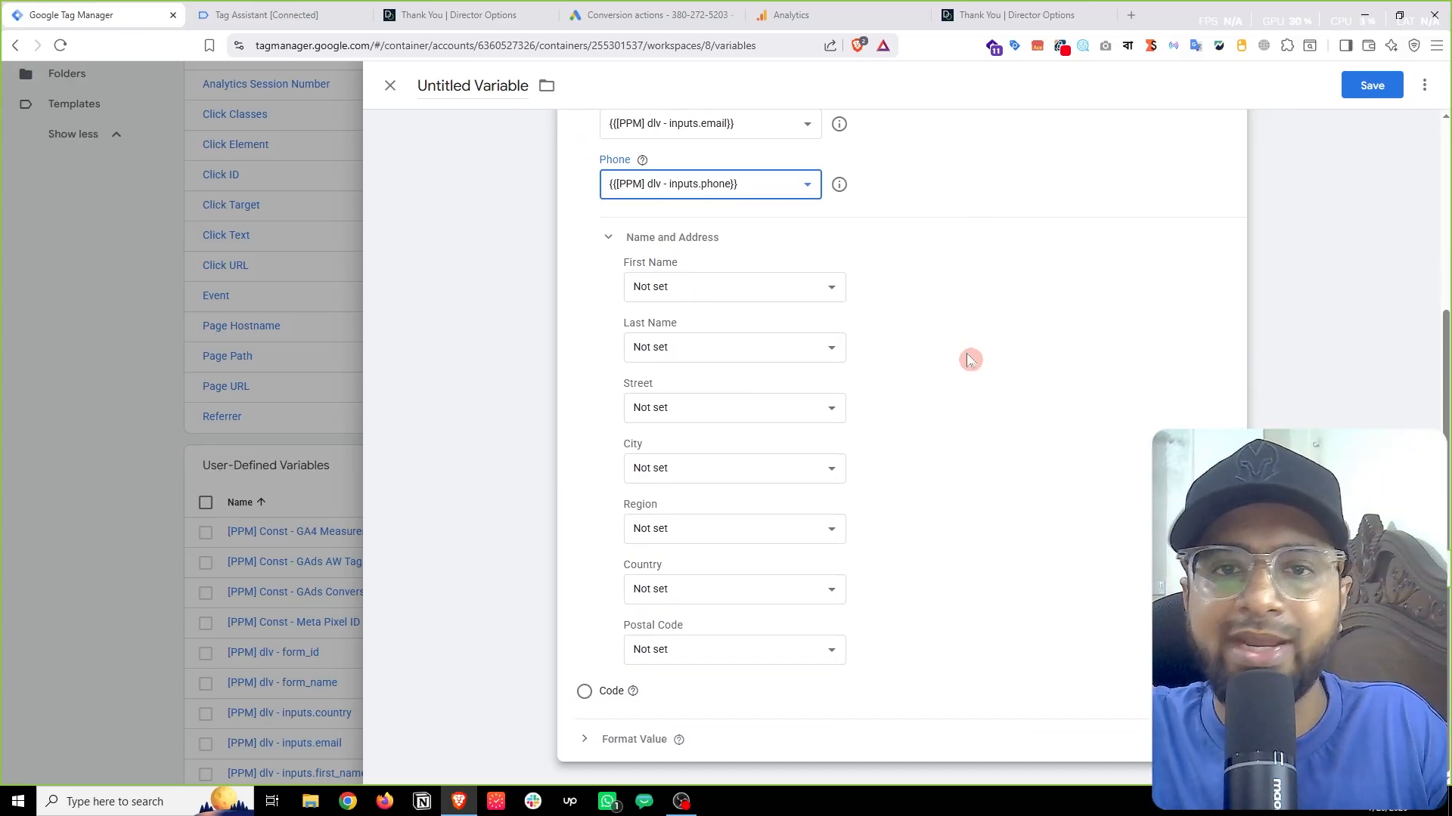
{"action": "scroll", "coordinate": [908, 332], "scroll_direction": "up", "scroll_amount": 2}
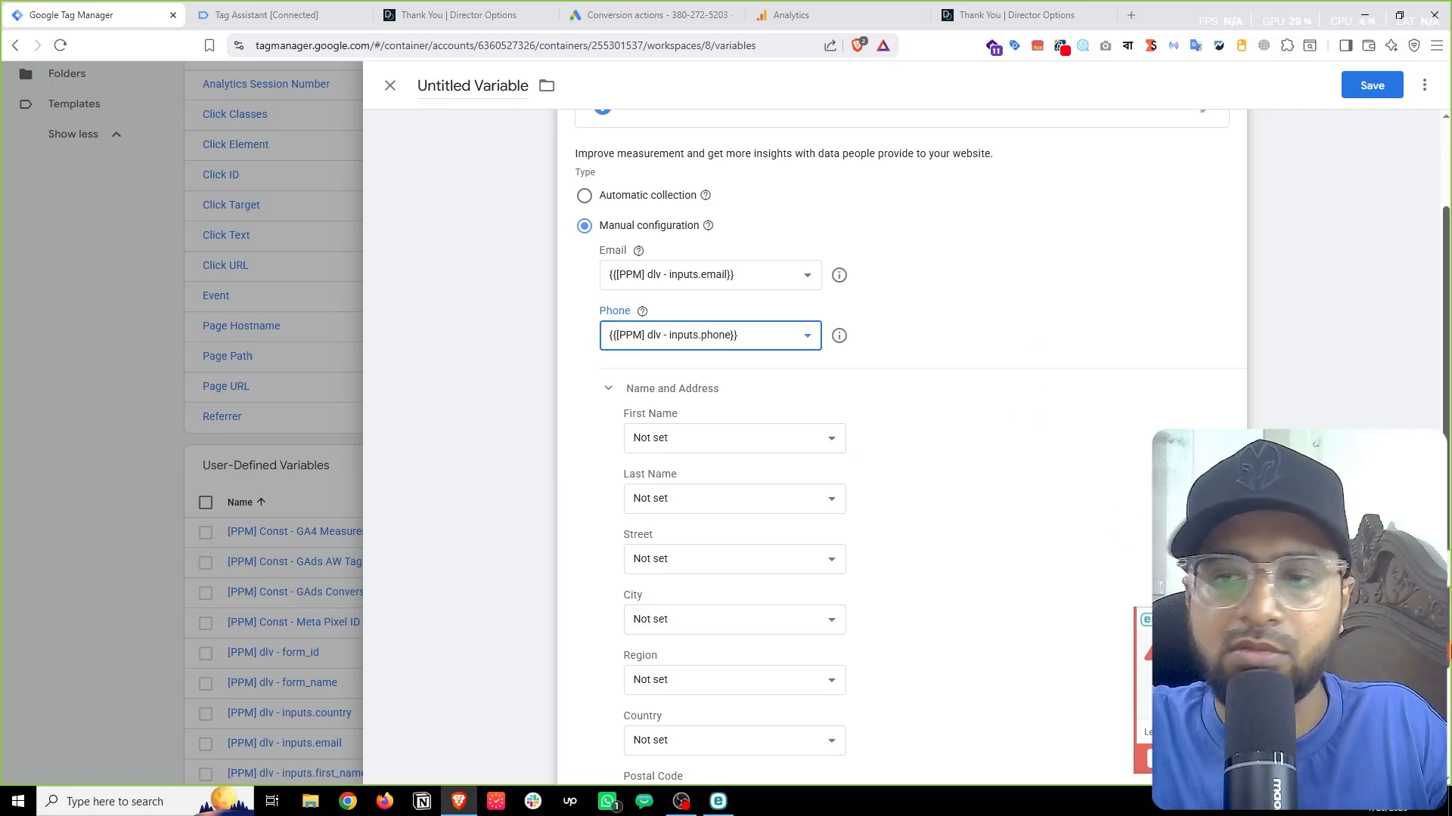
{"action": "left_click", "coordinate": [983, 548]}
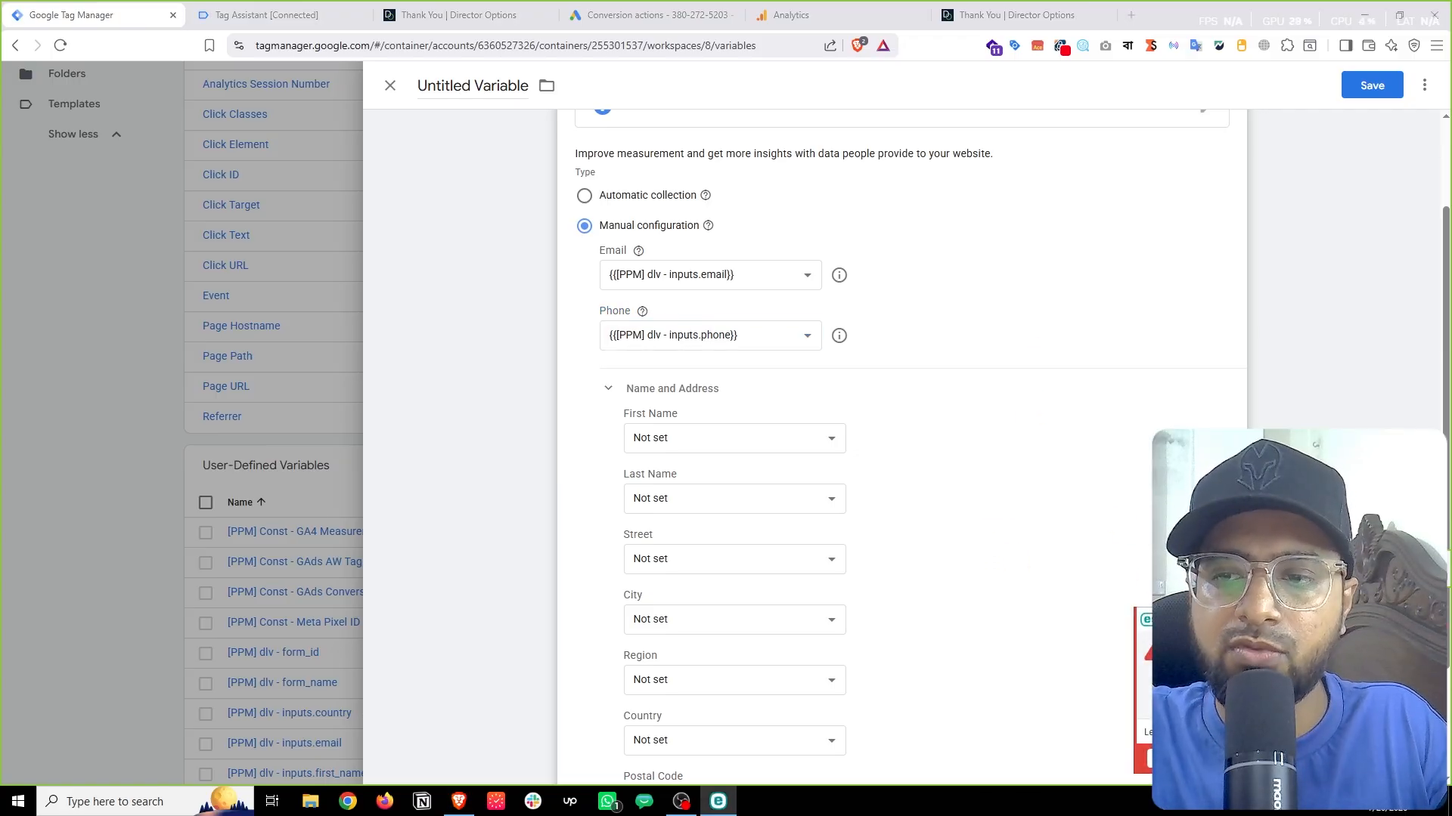
{"action": "scroll", "coordinate": [1059, 557], "scroll_direction": "down", "scroll_amount": 2}
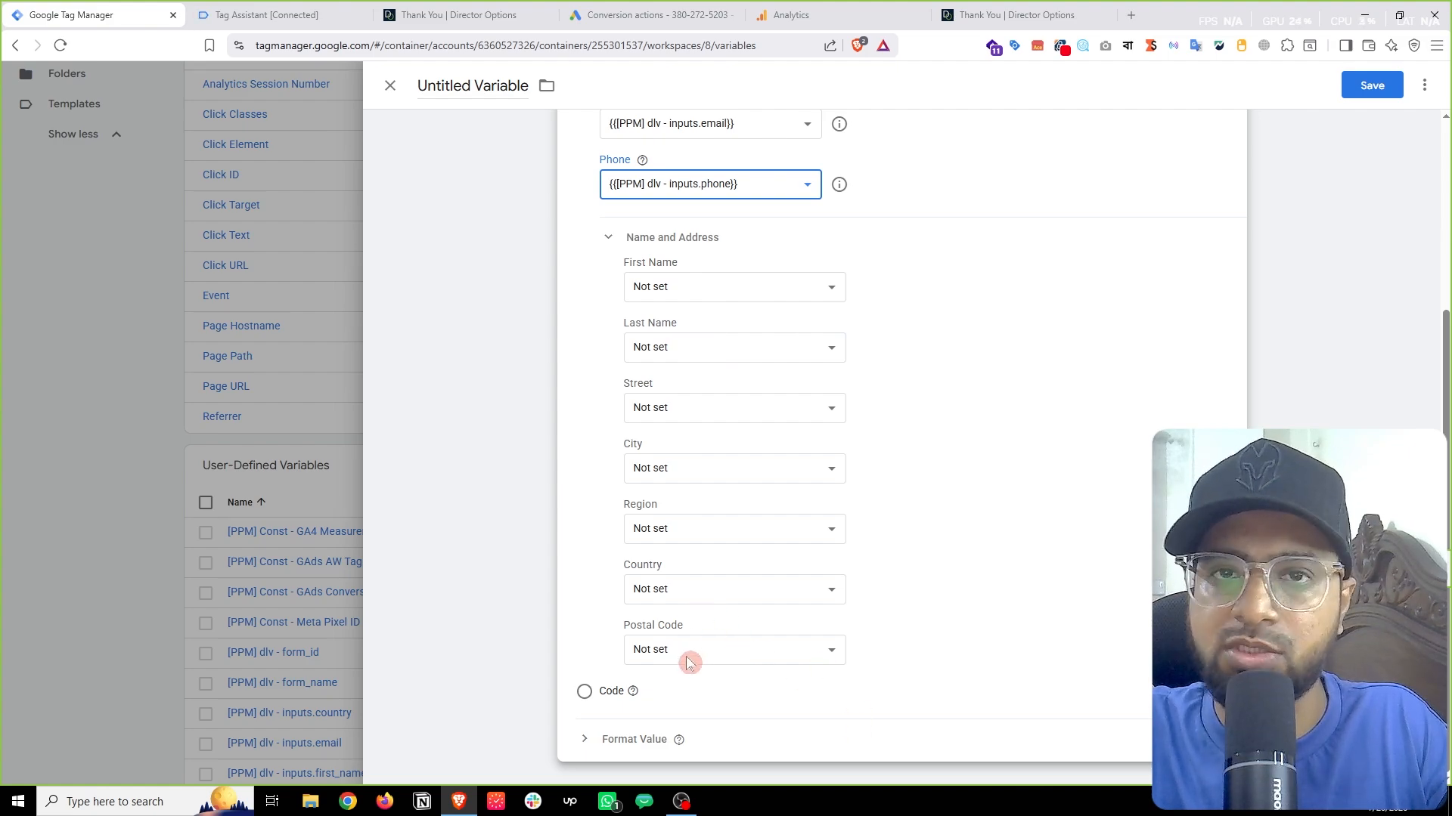
{"action": "left_click", "coordinate": [242, 14]}
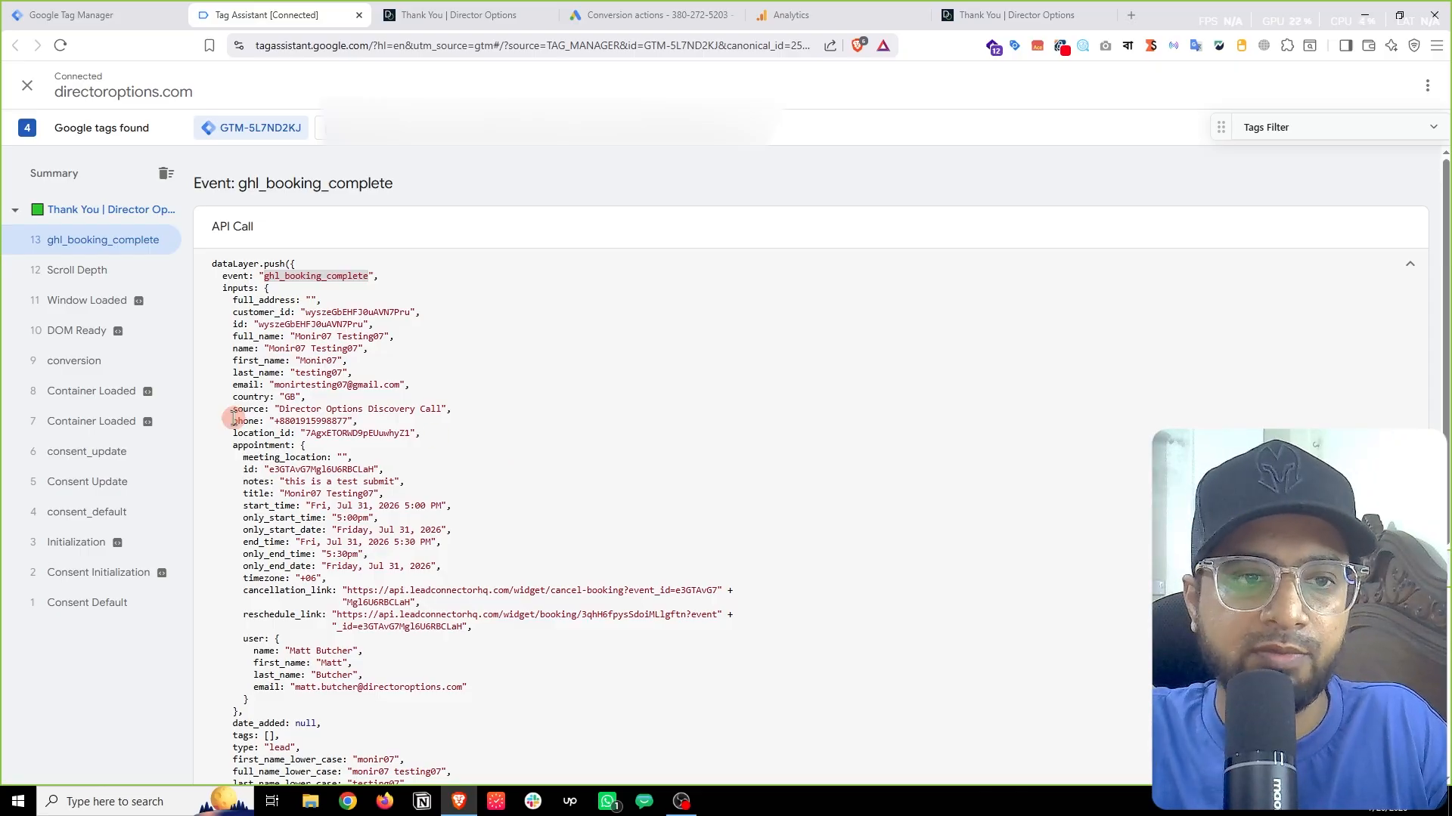
Step: Check the payload's field names such as source and phone, then return to the untitled variable
{"action": "left_click", "coordinate": [239, 371]}
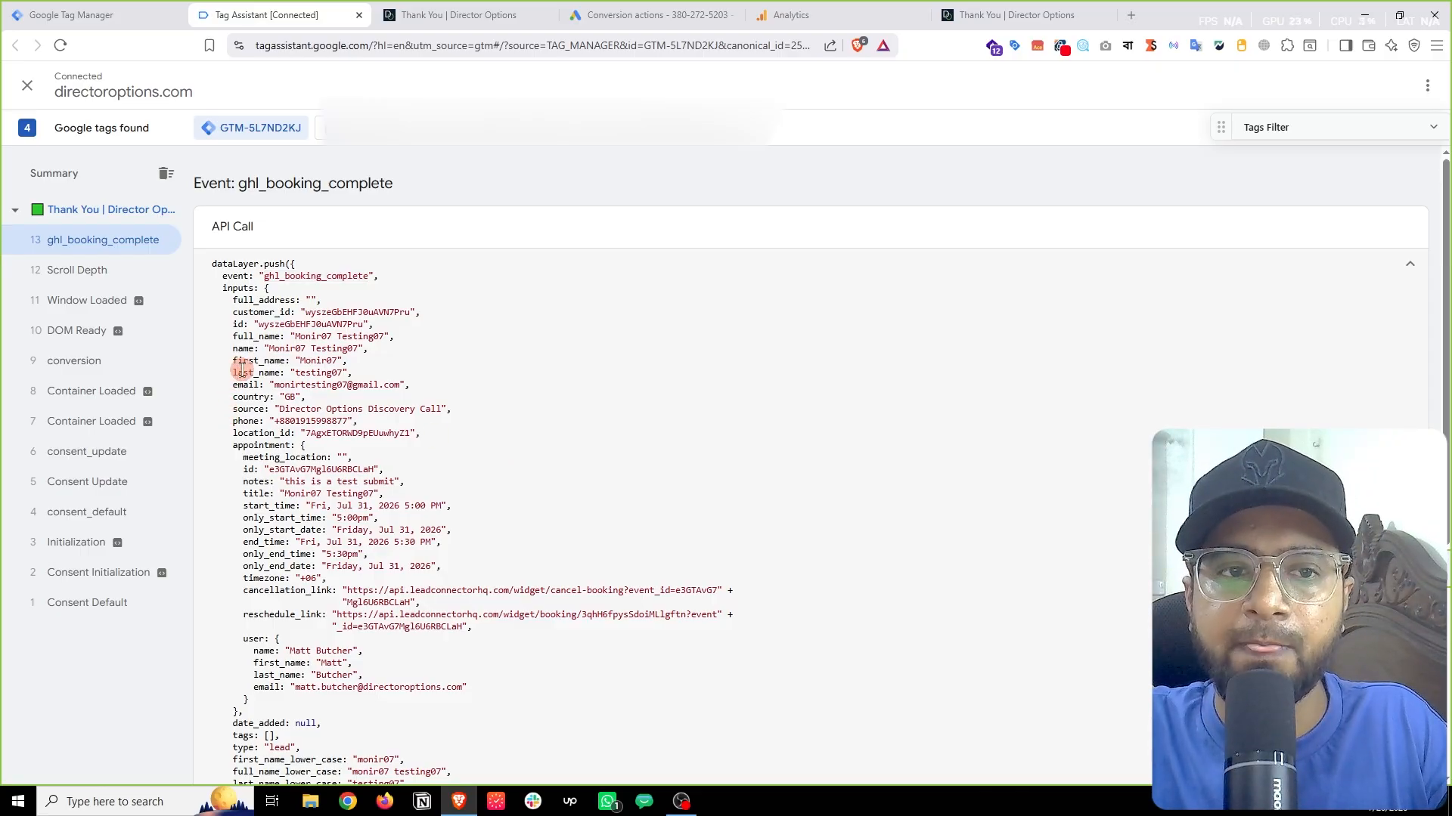
{"action": "left_click", "coordinate": [247, 408]}
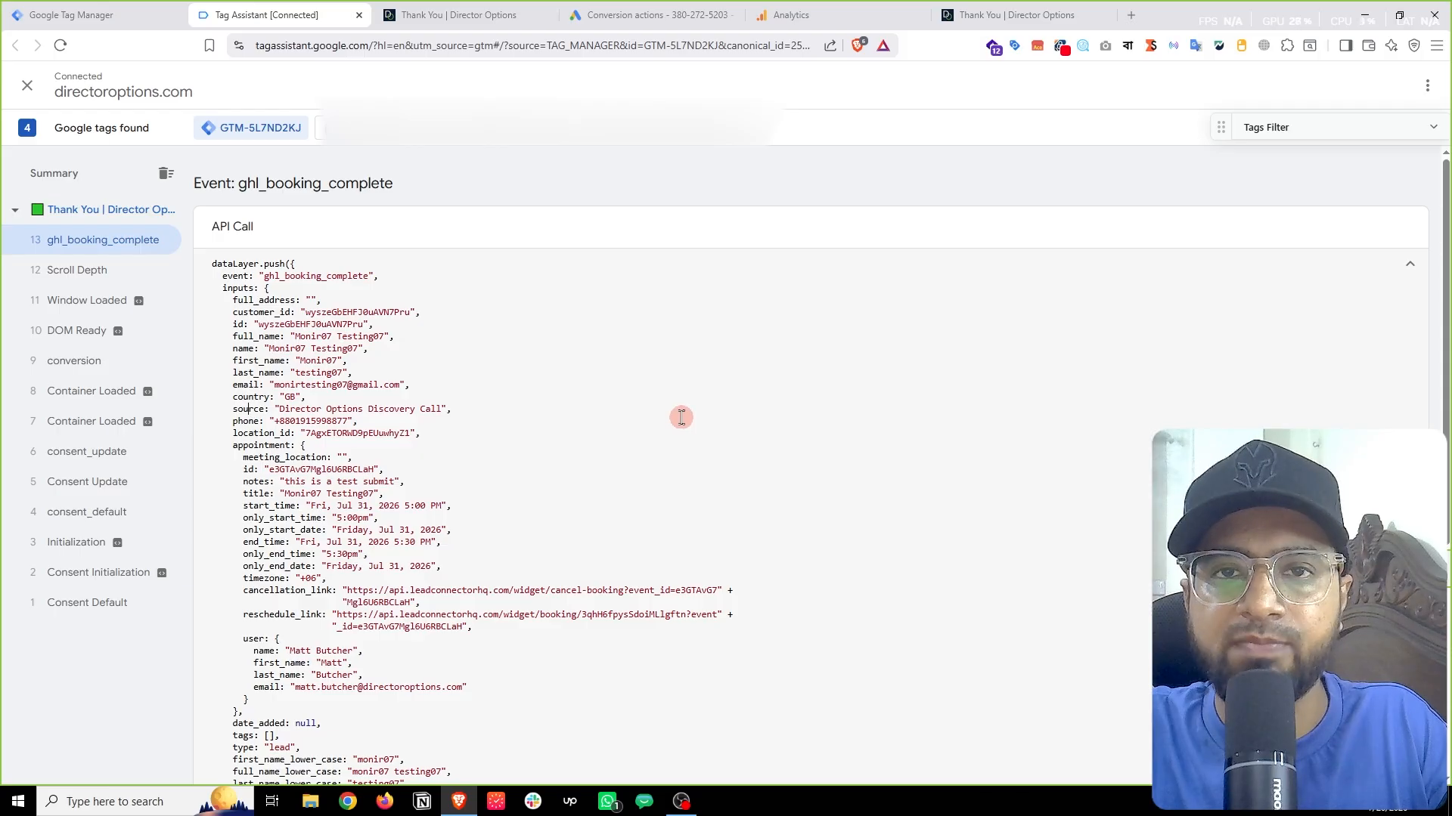
{"action": "key", "text": "ctrl+1"}
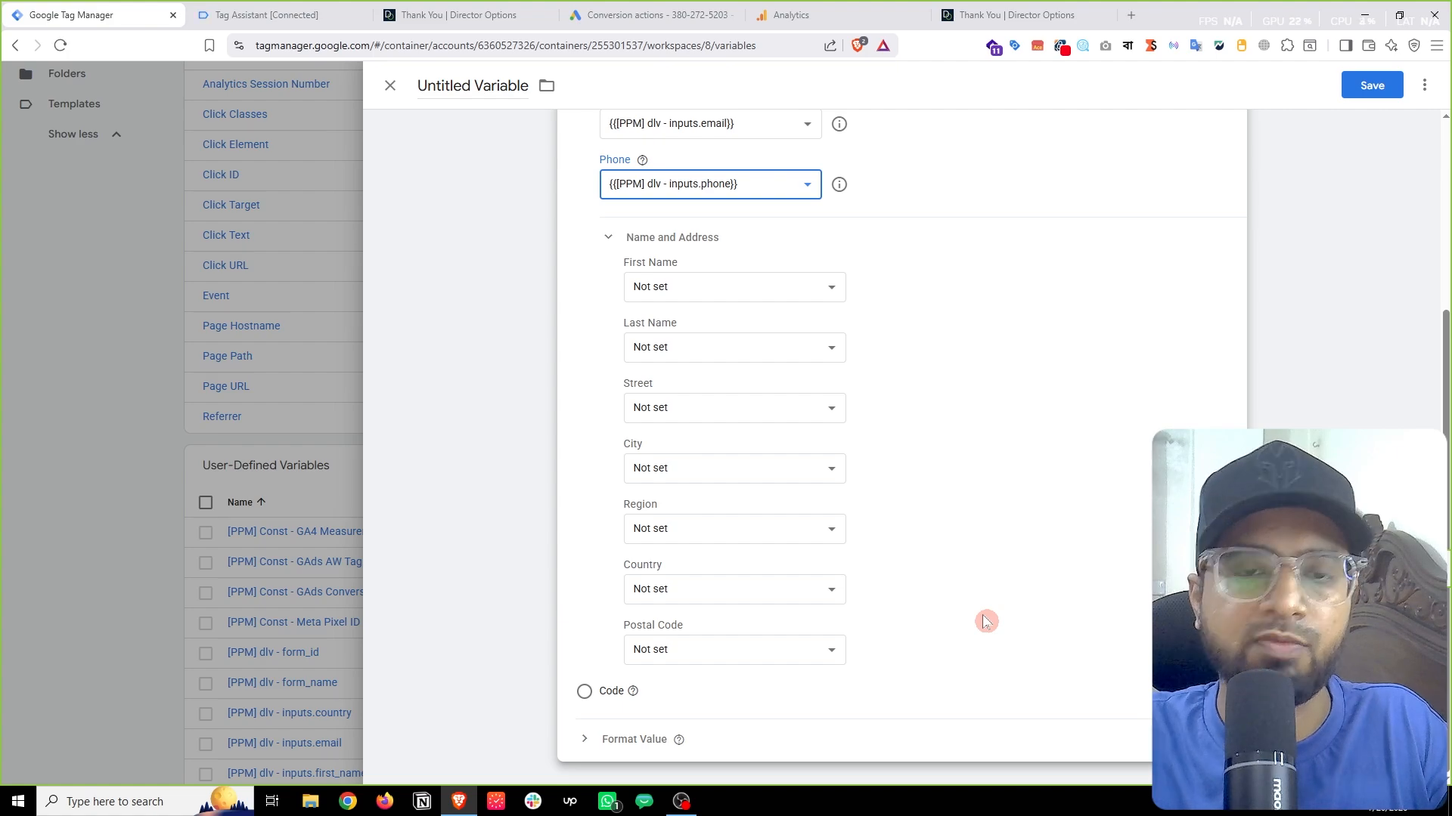
Step: Close the untitled variable and discard its changes
{"action": "scroll", "coordinate": [907, 597], "scroll_direction": "up", "scroll_amount": 3}
{"action": "scroll", "coordinate": [894, 586], "scroll_direction": "up", "scroll_amount": 1}
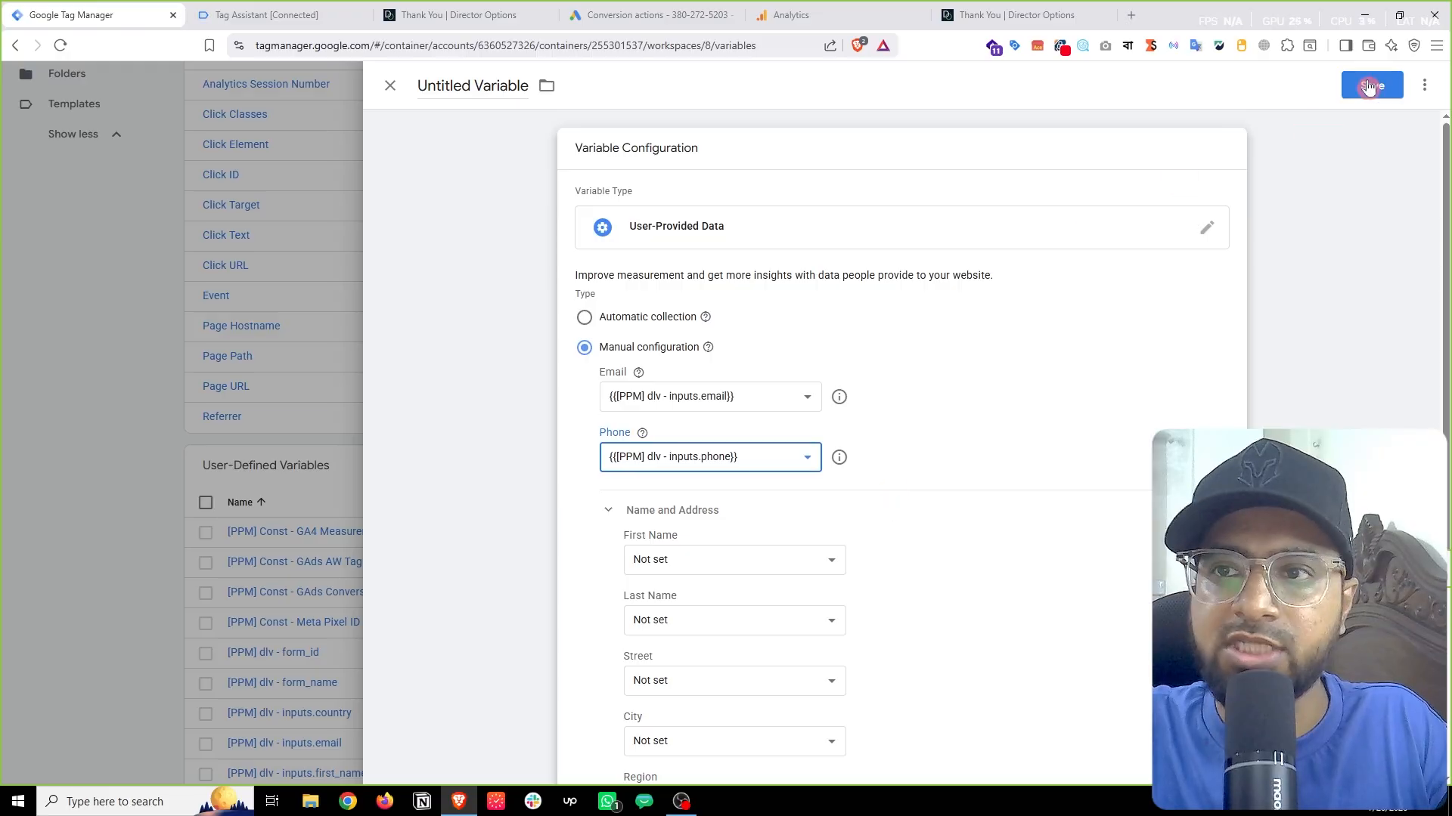
{"action": "left_click", "coordinate": [320, 403]}
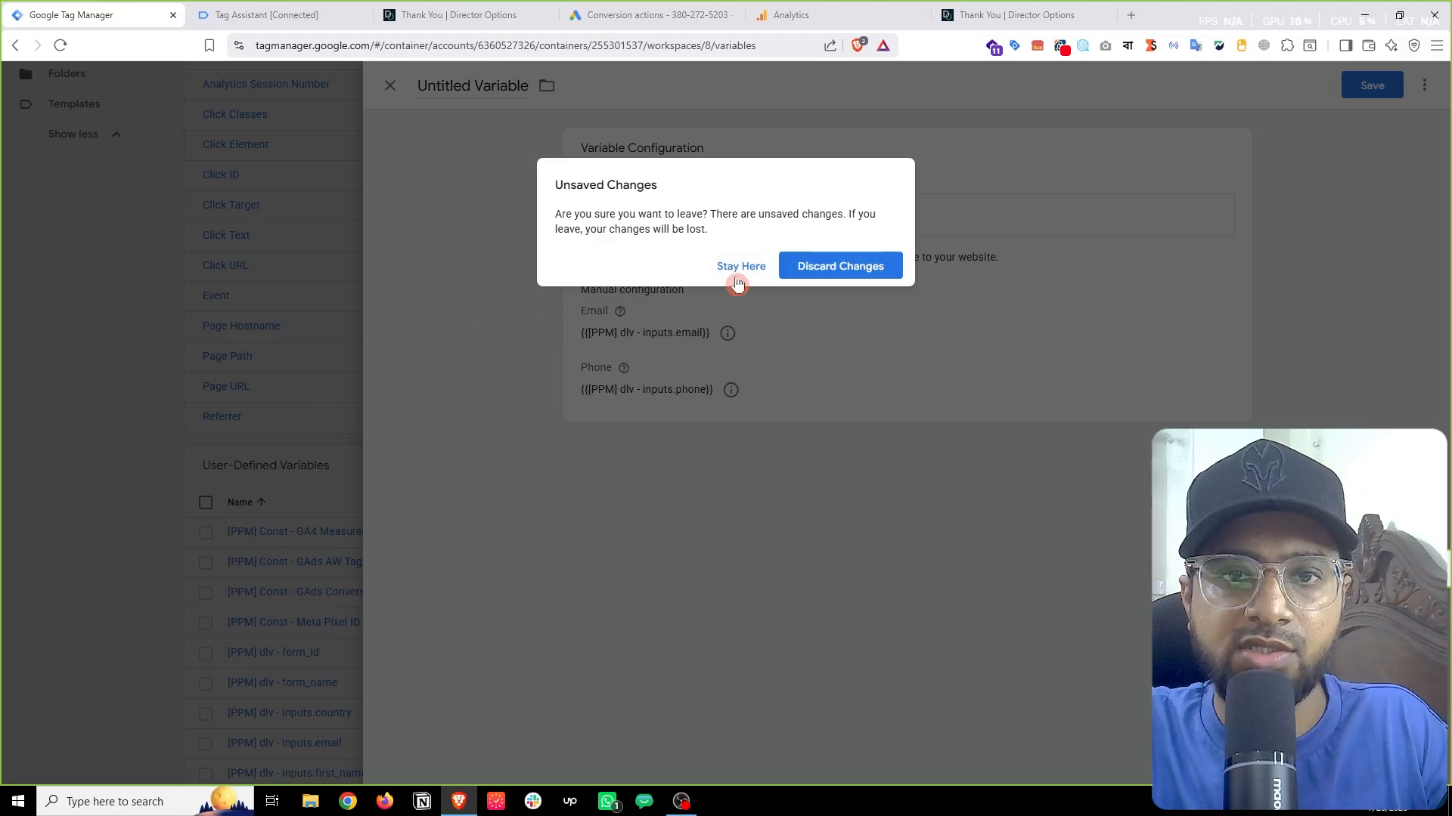
{"action": "left_click", "coordinate": [842, 269]}
Step: Check the existing [PPM] GAds User-Provided Data variable, then go to the Tags list
{"action": "scroll", "coordinate": [211, 393], "scroll_direction": "down", "scroll_amount": 3}
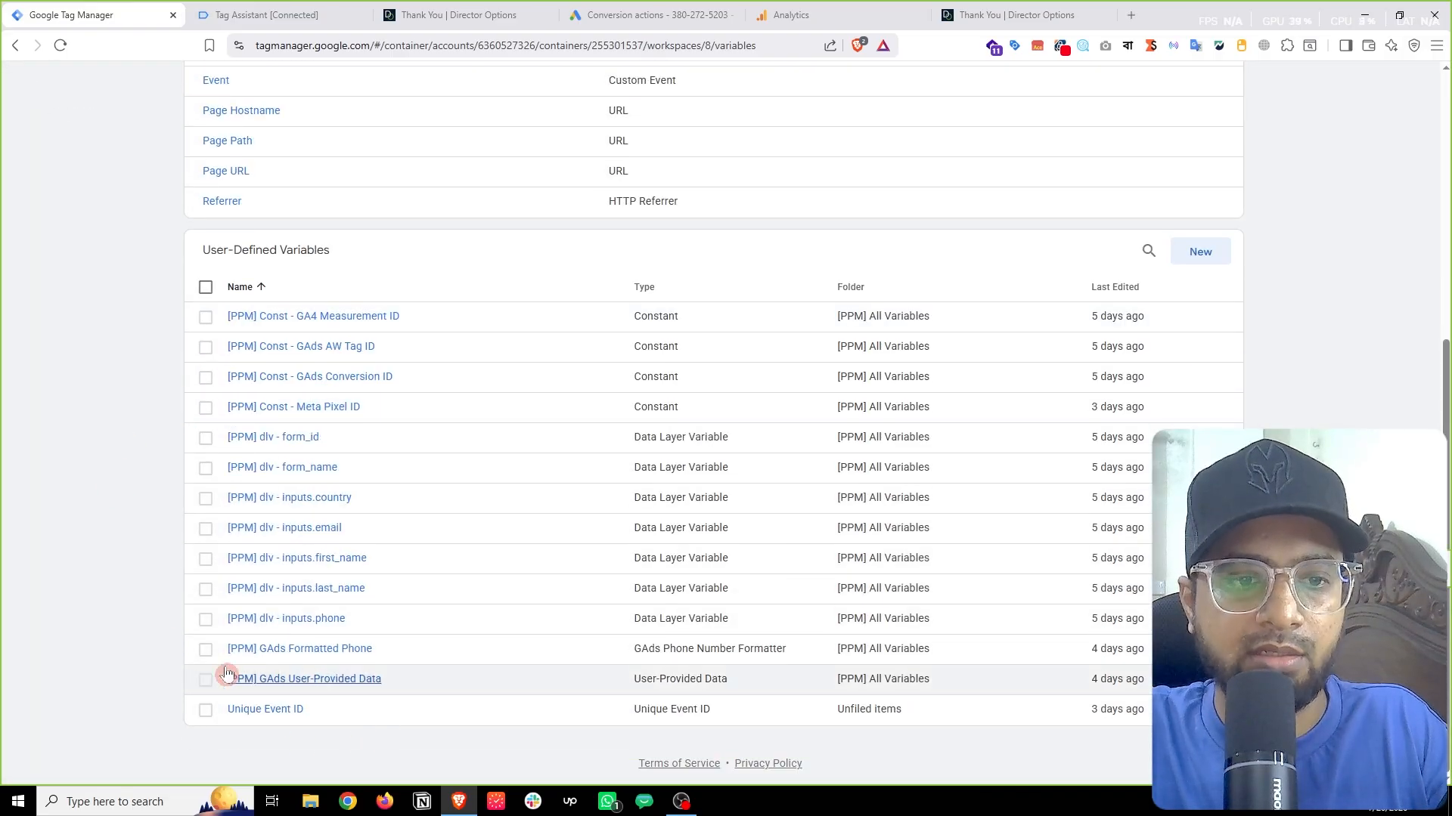
{"action": "left_click", "coordinate": [294, 679]}
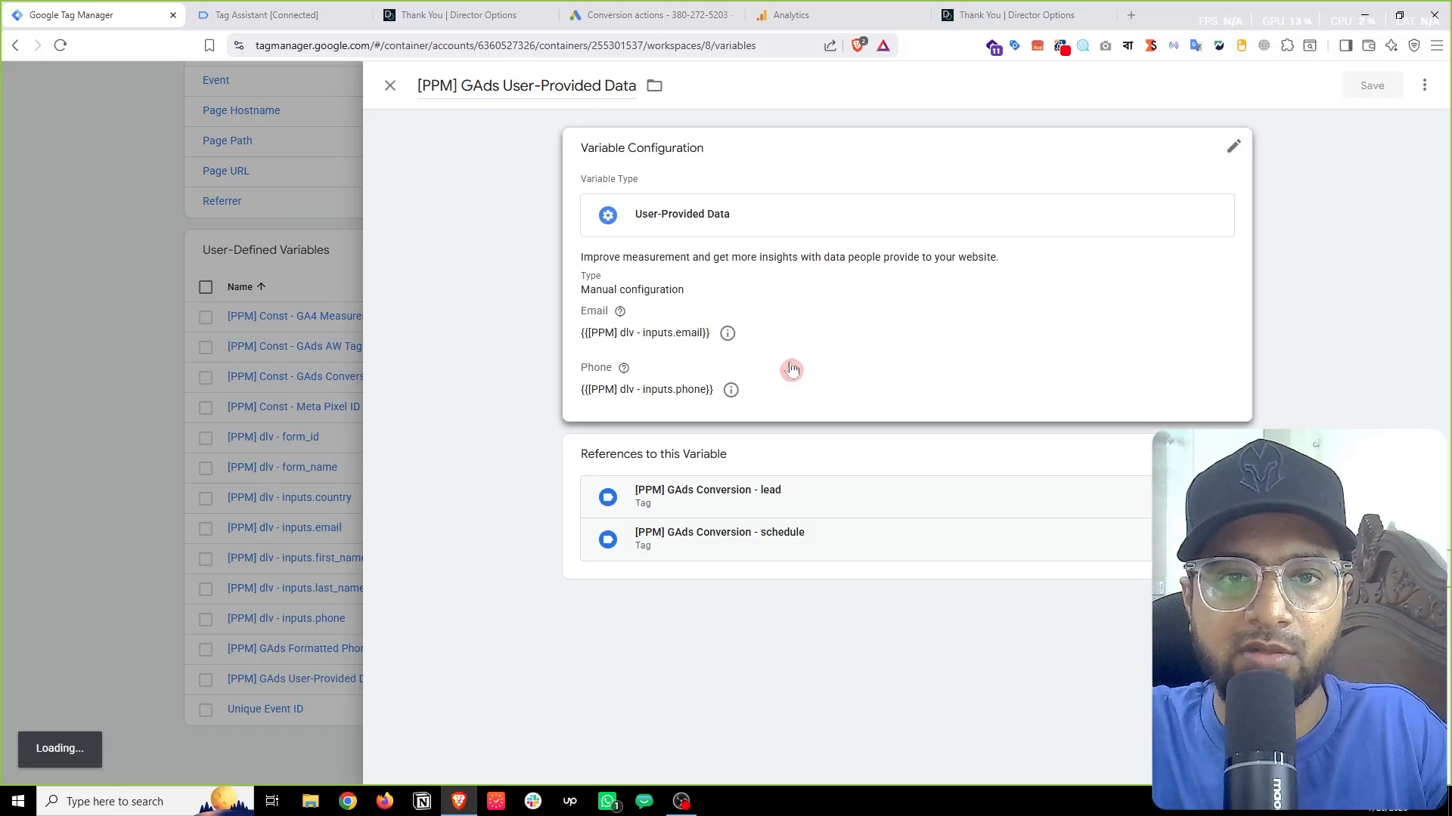
{"action": "left_click", "coordinate": [257, 360]}
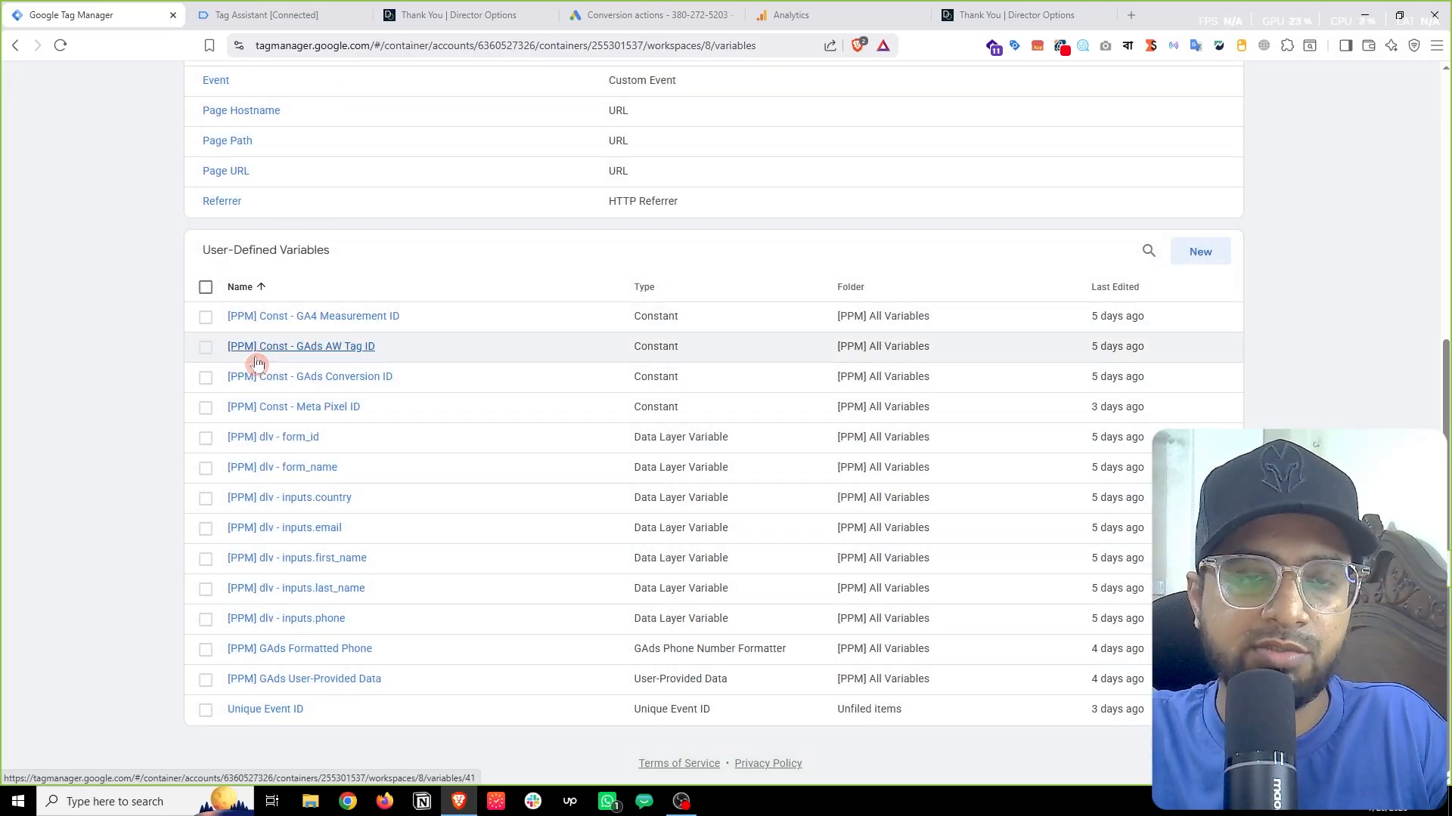
{"action": "scroll", "coordinate": [257, 363], "scroll_direction": "up", "scroll_amount": 6}
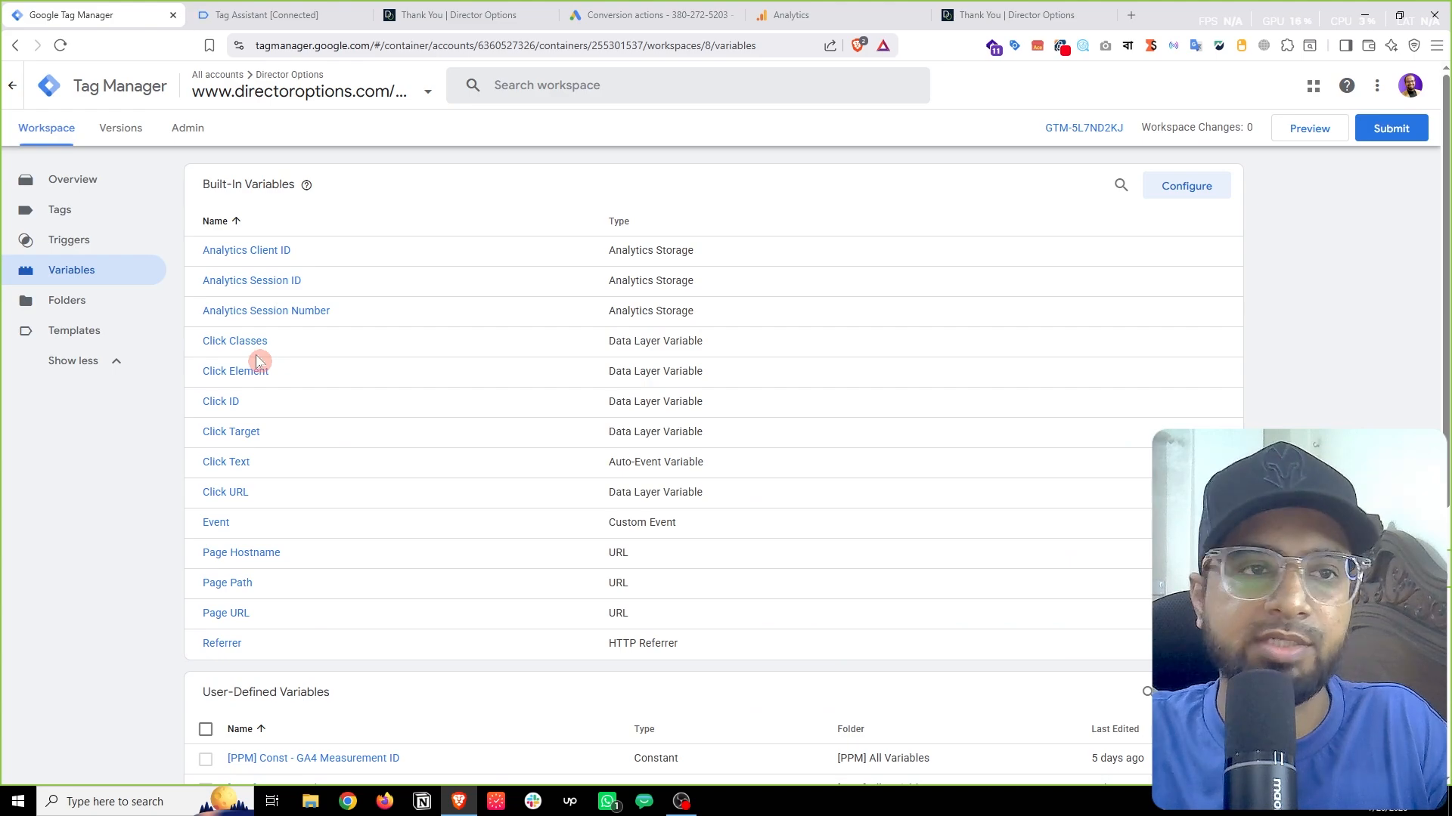
{"action": "left_click", "coordinate": [75, 212]}
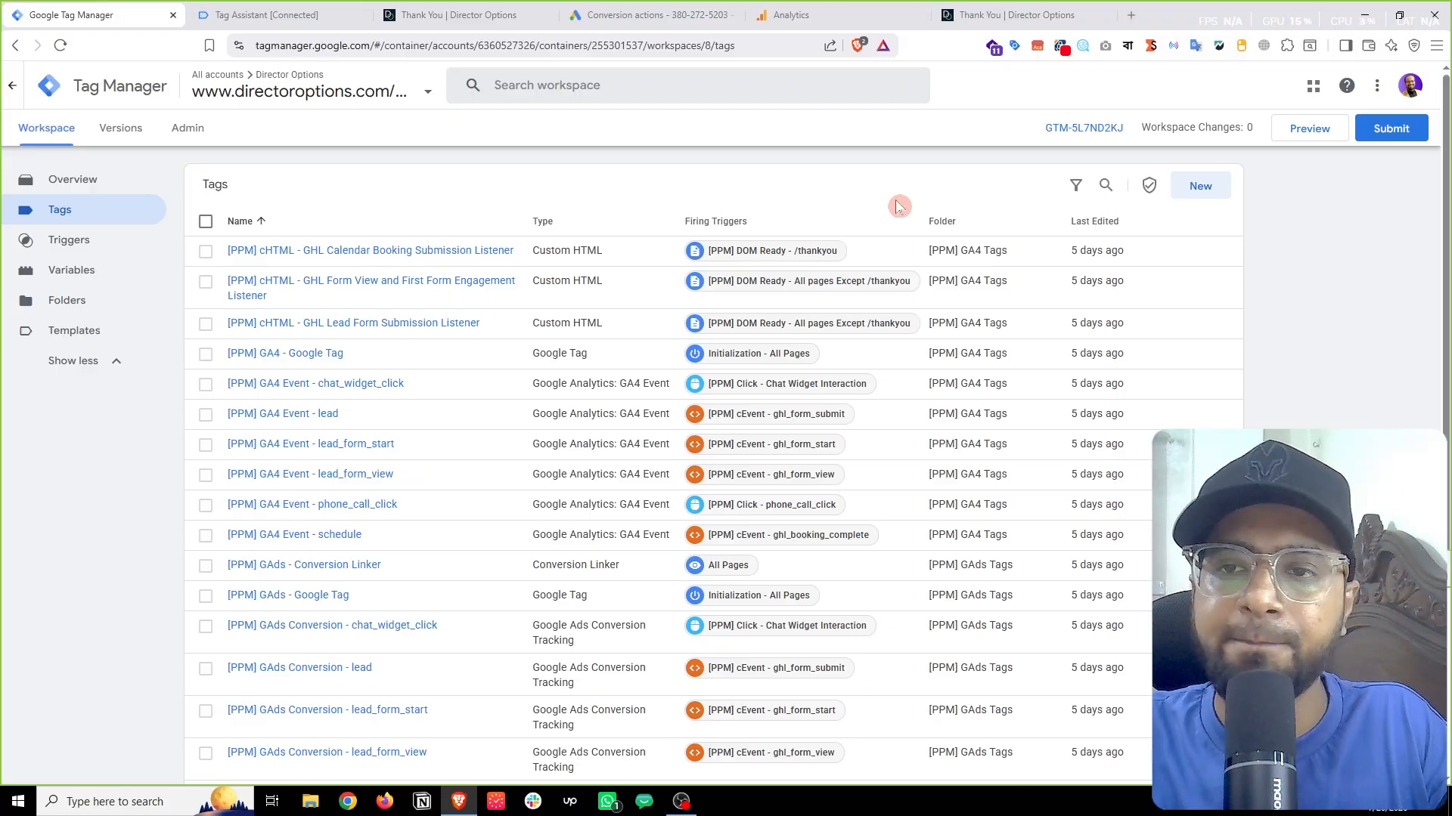
Step: Start a new Google Tag from the Google Analytics tag types, leaving its Tag ID empty for lookup
{"action": "left_click", "coordinate": [1198, 189]}
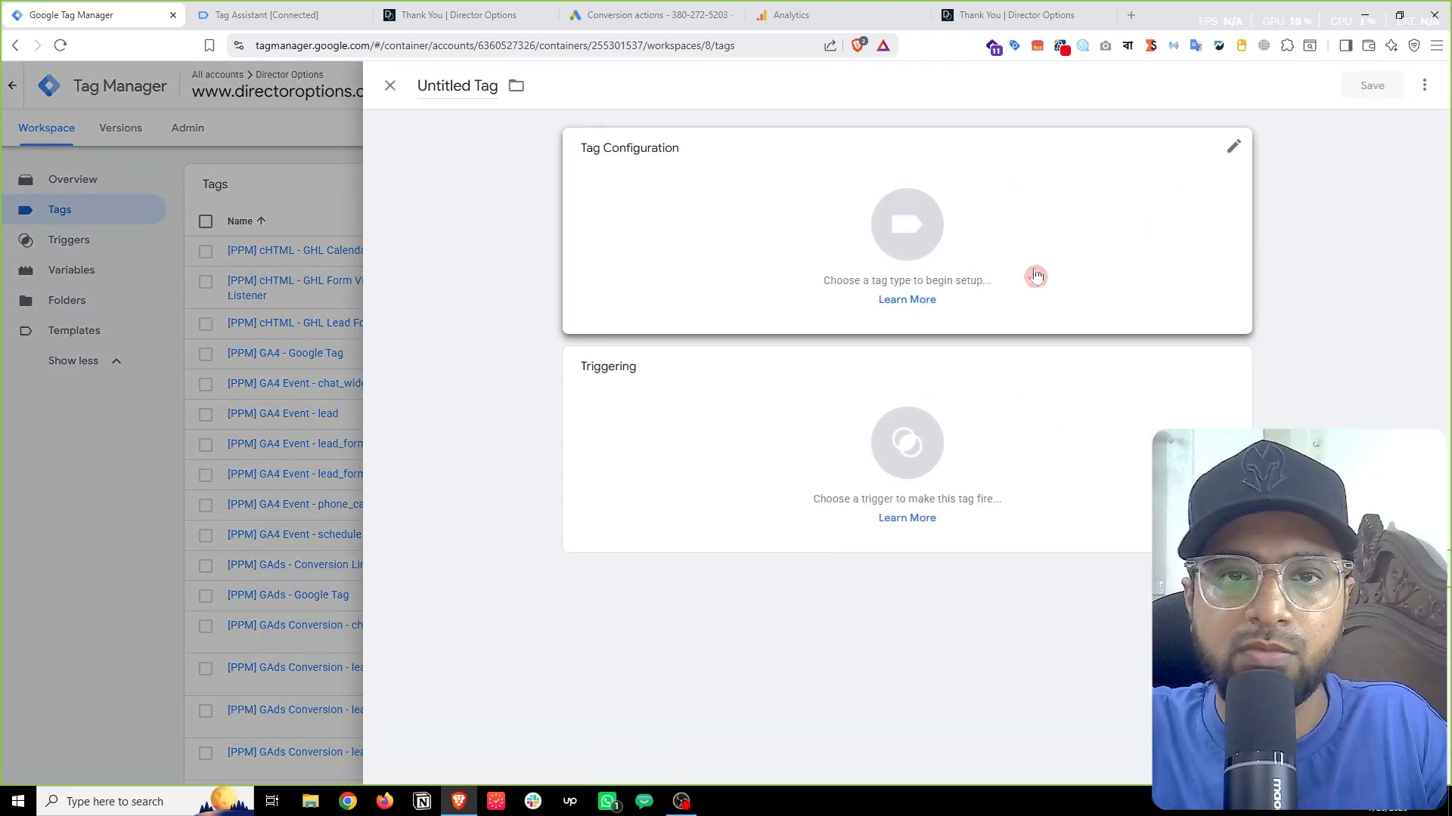
{"action": "left_click", "coordinate": [823, 225]}
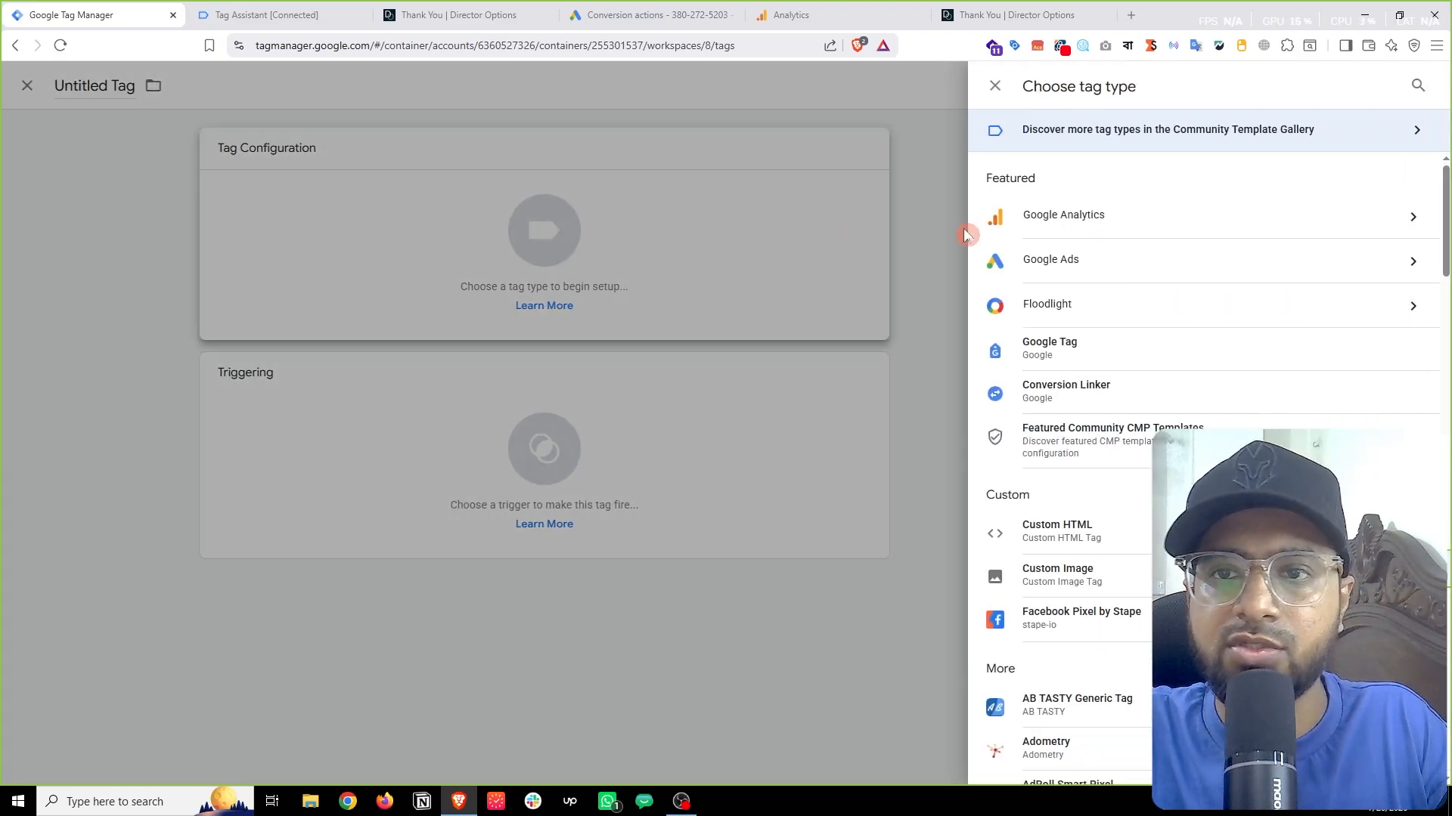
{"action": "left_click", "coordinate": [1143, 225]}
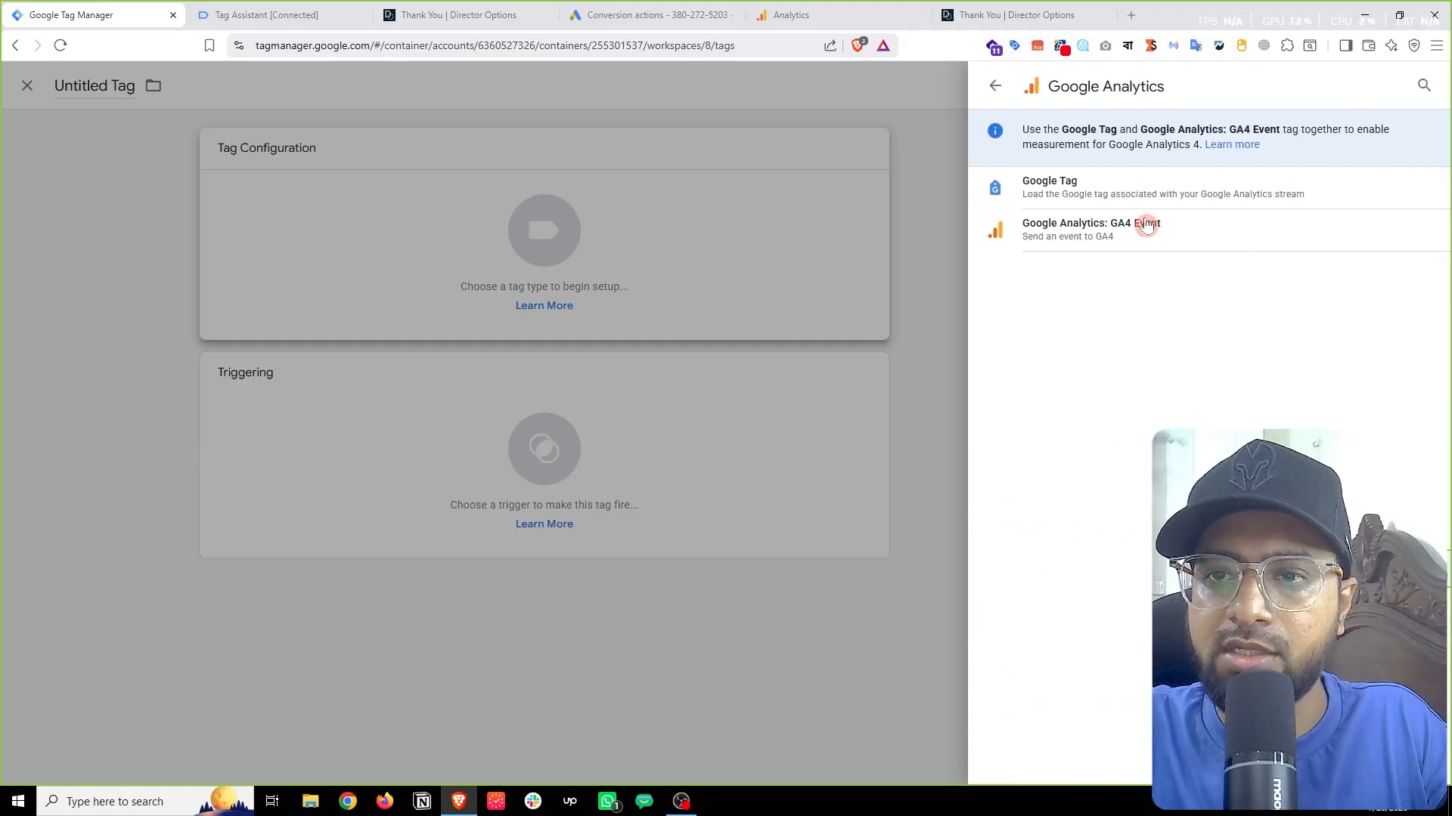
{"action": "left_click", "coordinate": [1056, 198]}
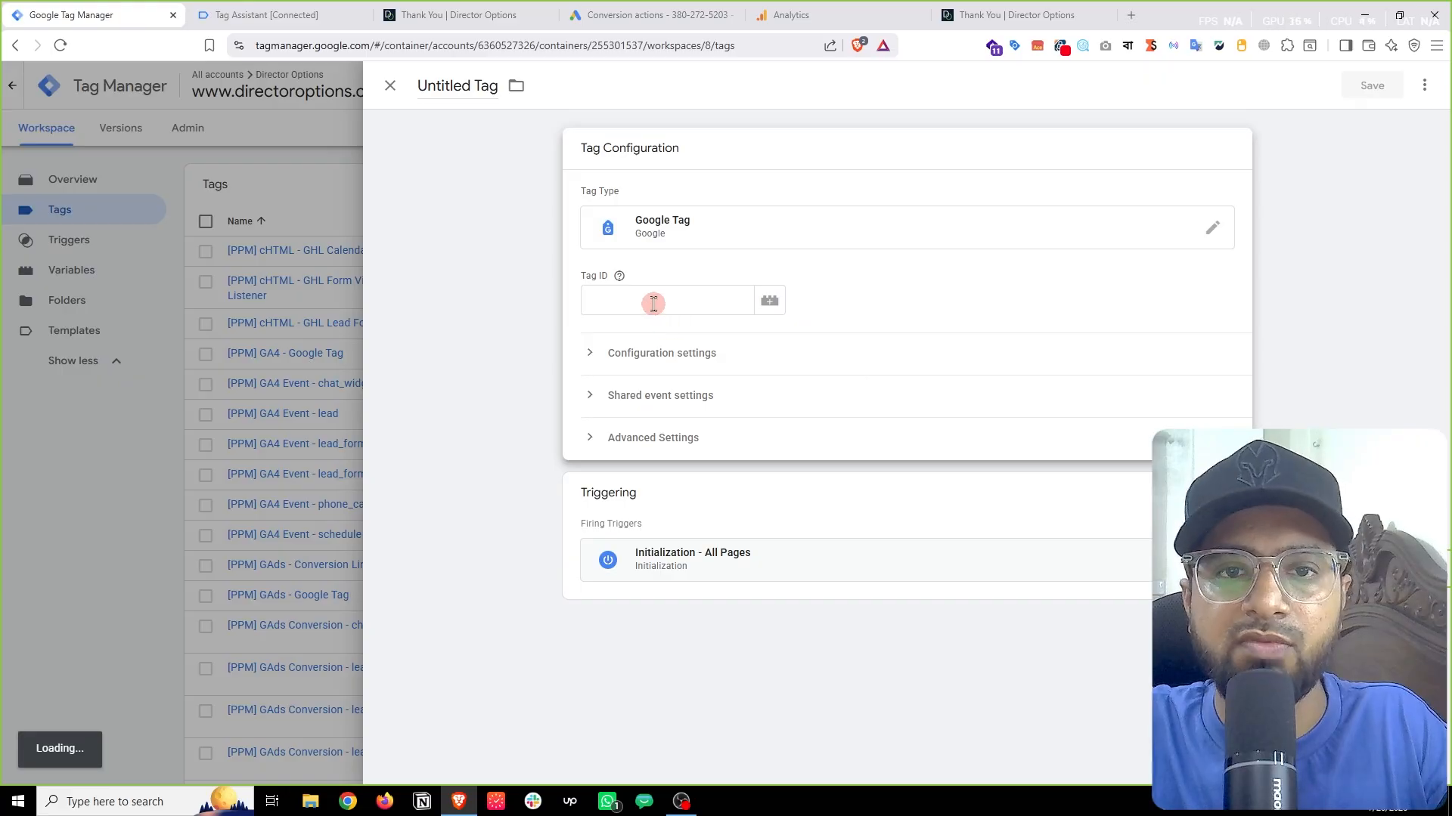
{"action": "left_click", "coordinate": [653, 303]}
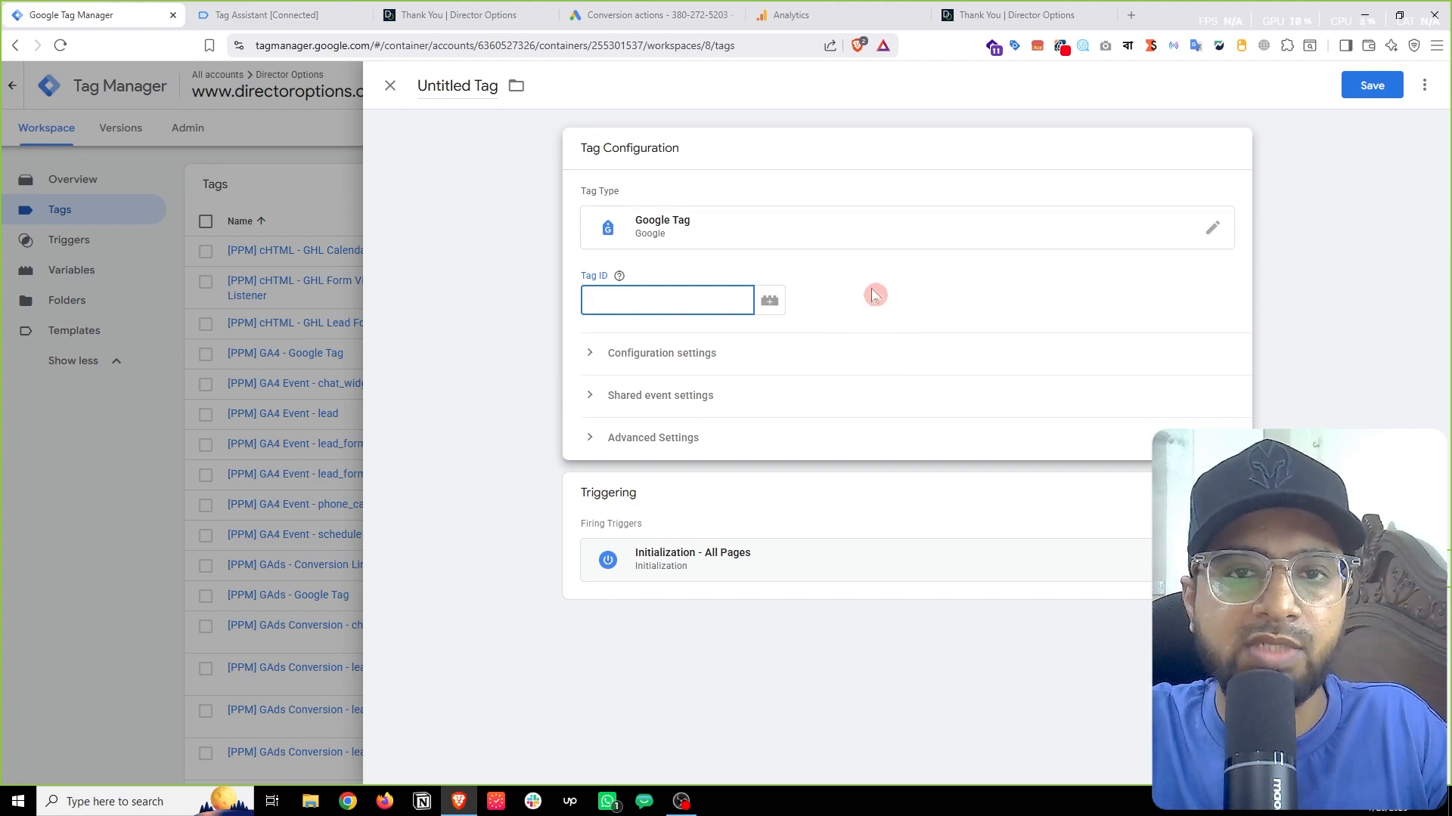
{"action": "left_click", "coordinate": [838, 14]}
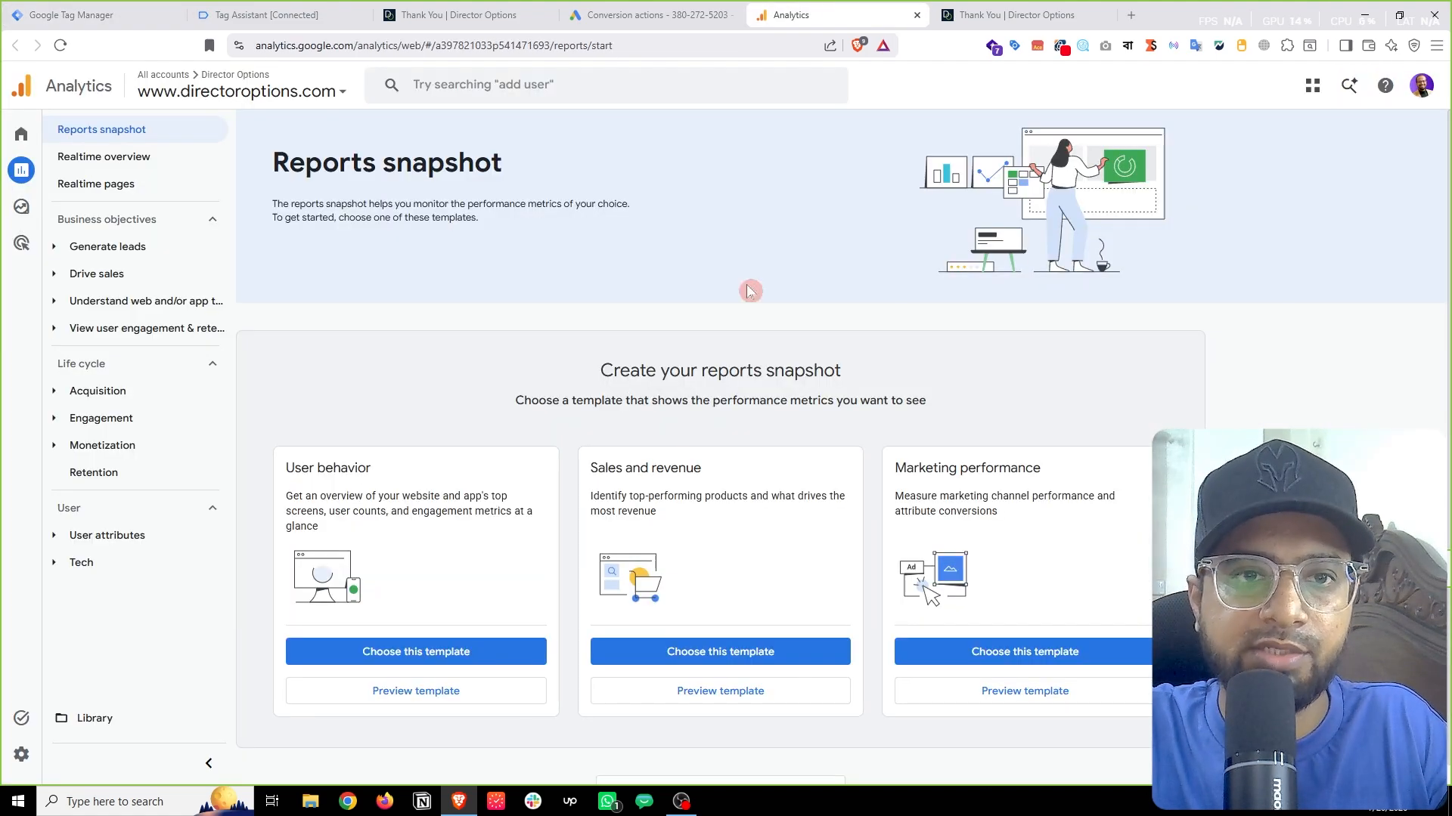
{"action": "left_click", "coordinate": [22, 754]}
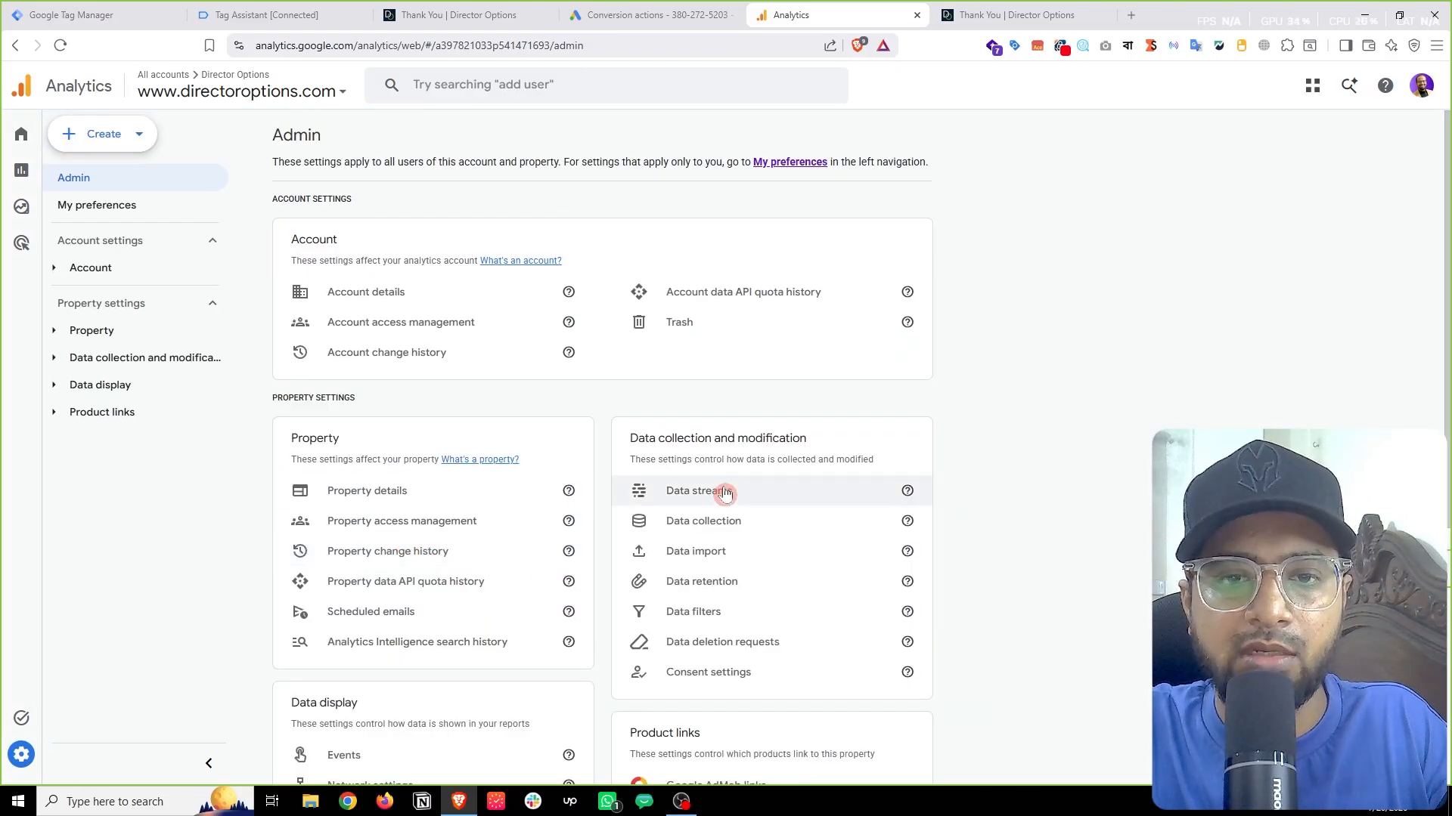
{"action": "left_click", "coordinate": [725, 492]}
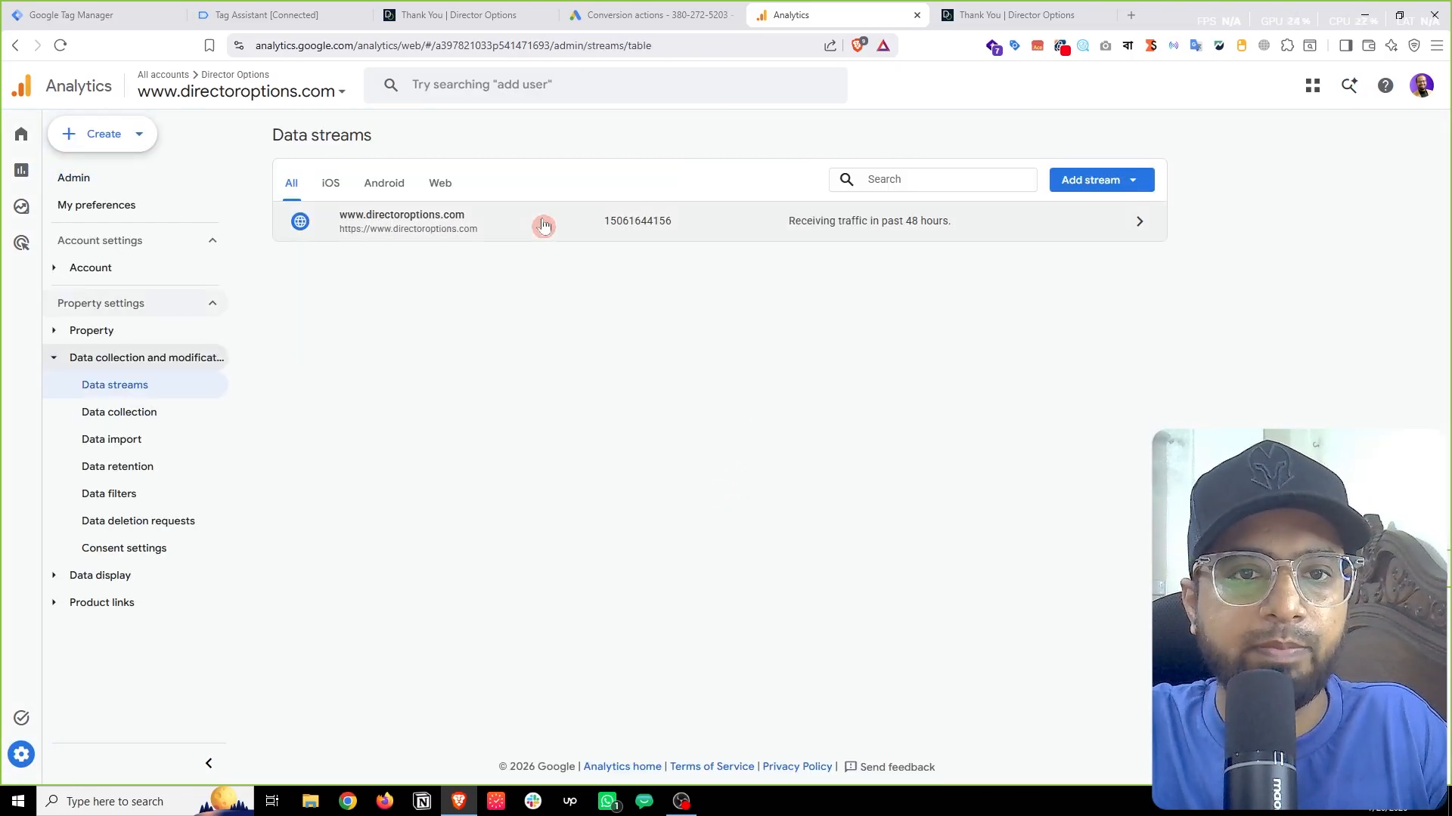
{"action": "left_click", "coordinate": [543, 226]}
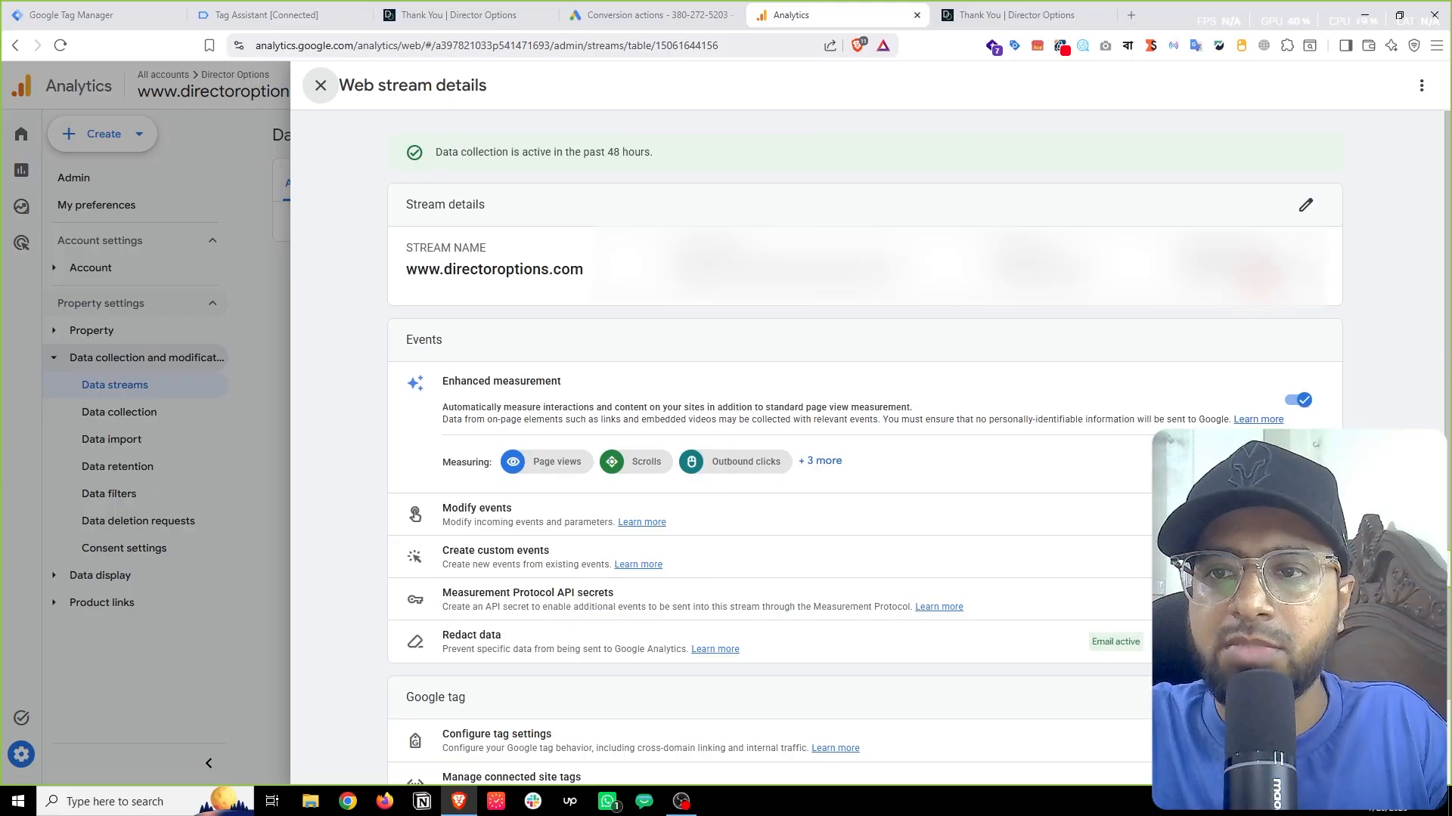
{"action": "left_click", "coordinate": [1345, 267]}
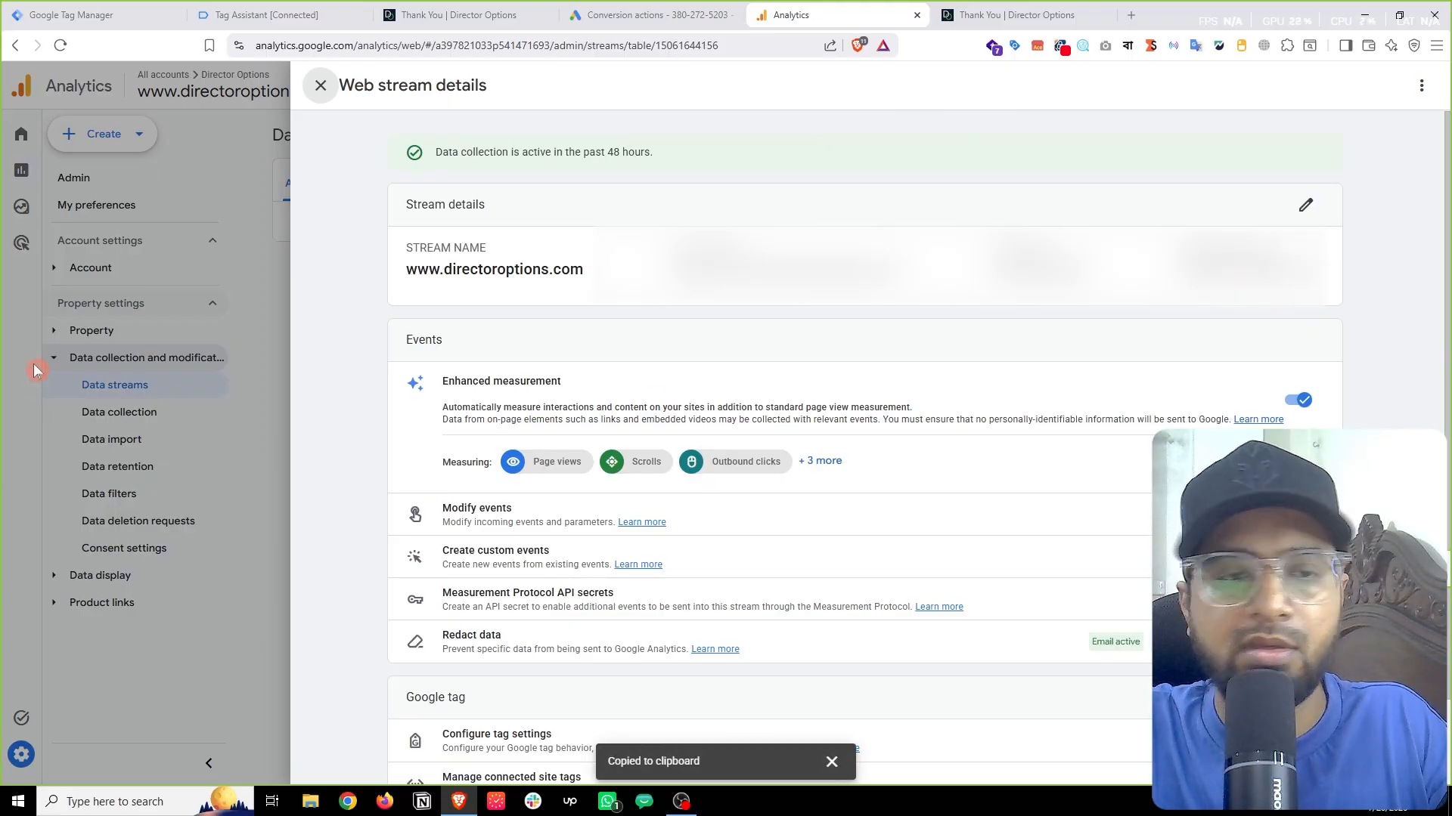
{"action": "left_click", "coordinate": [72, 350]}
{"action": "left_click", "coordinate": [72, 15]}
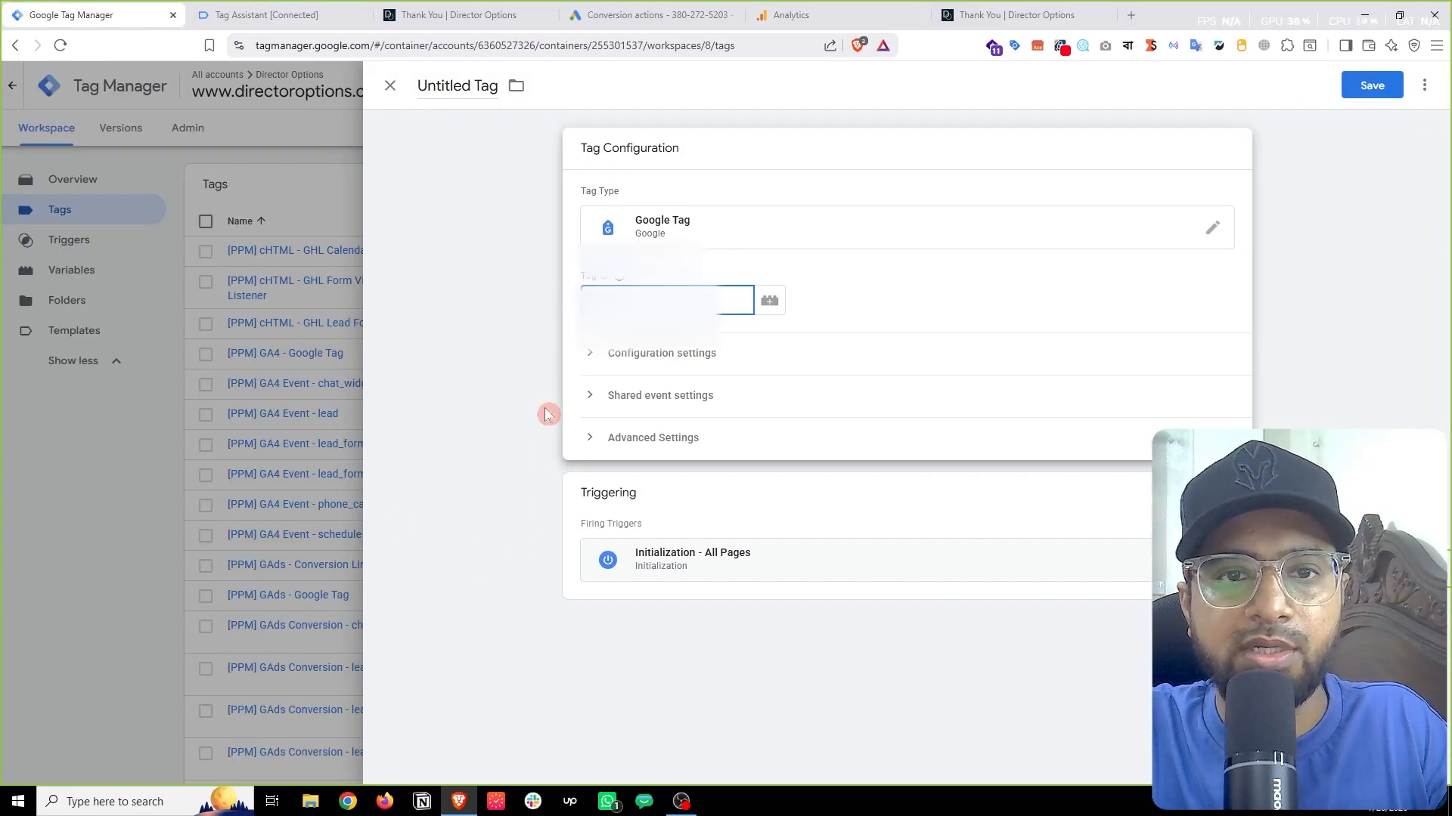
Step: Paste the stream ID into Tag ID, abandon the unsaved draft, and review [PPM] GA4 - Google Tag
{"action": "right_click", "coordinate": [614, 302]}
{"action": "left_click", "coordinate": [684, 481]}
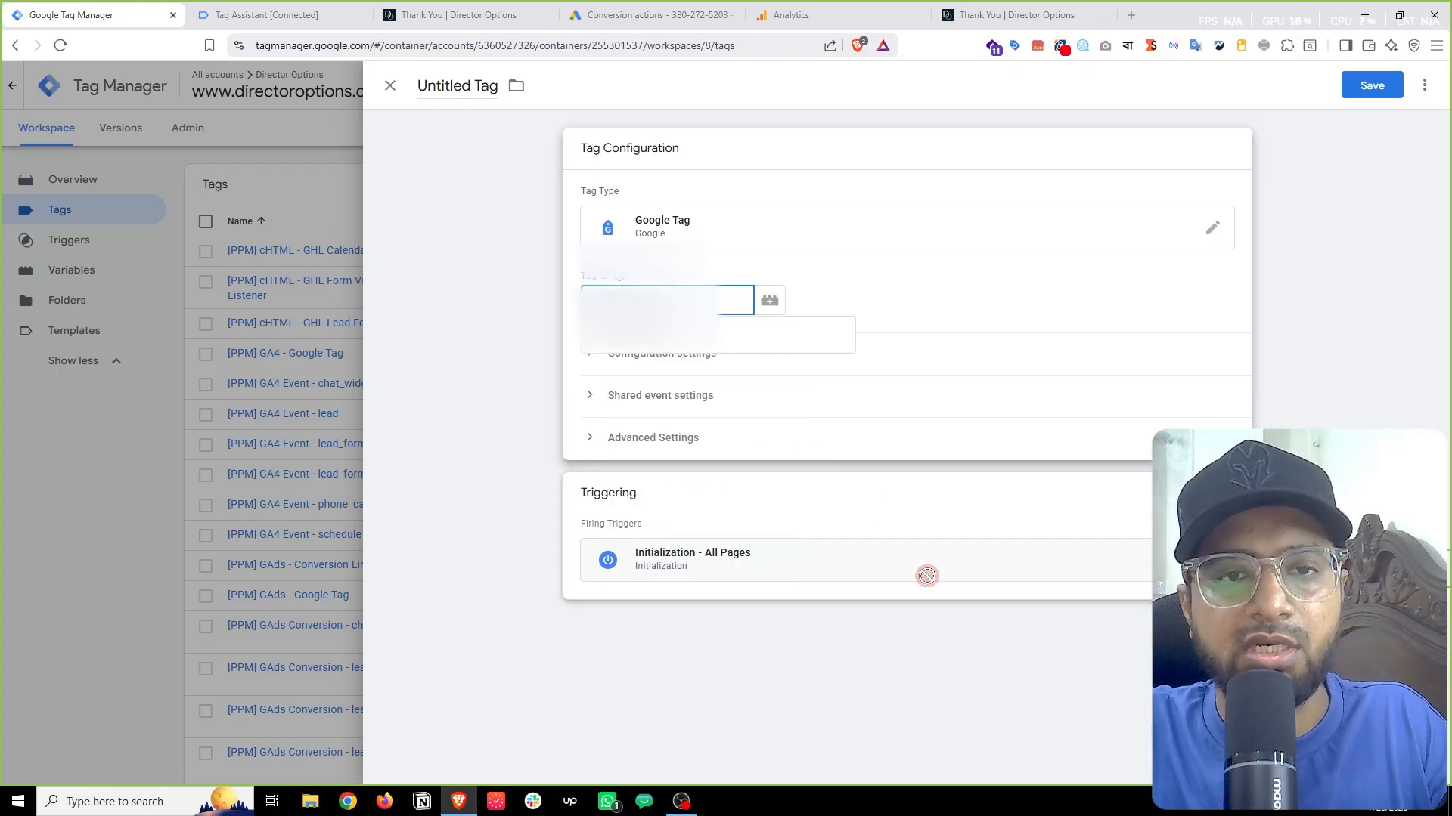
{"action": "left_click", "coordinate": [1372, 85]}
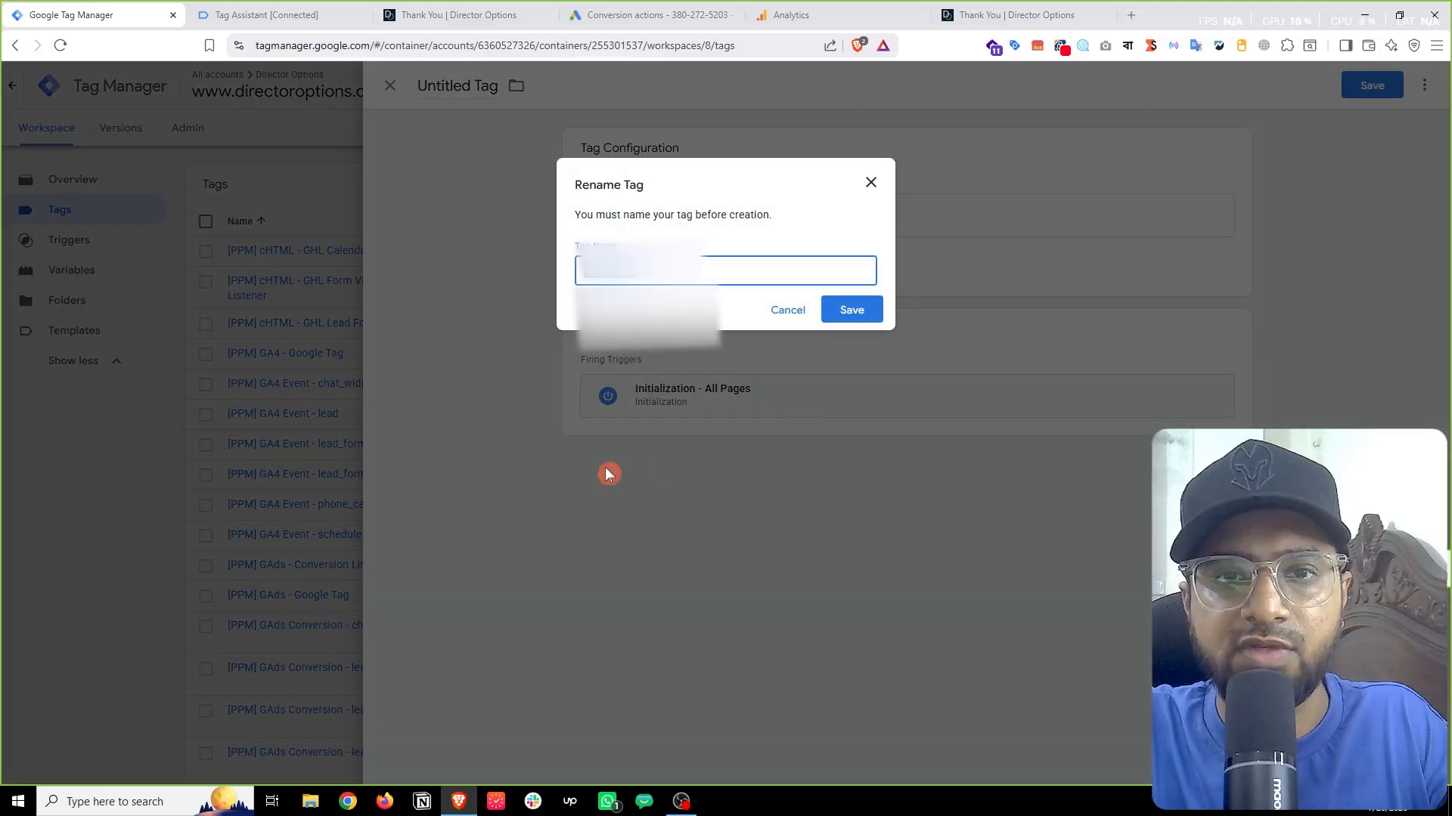
{"action": "left_click", "coordinate": [870, 182]}
{"action": "left_click", "coordinate": [10, 412]}
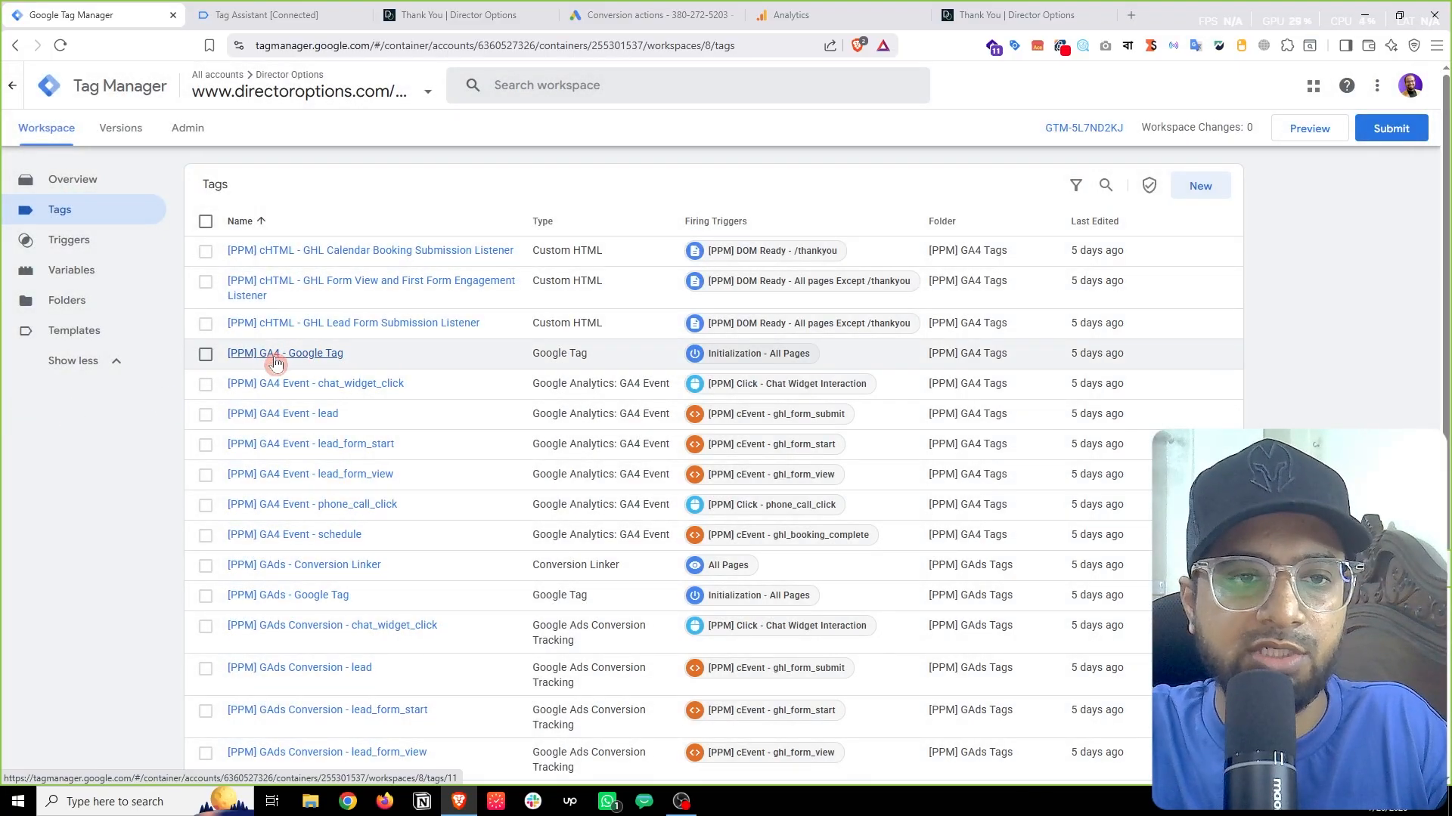
{"action": "left_click", "coordinate": [299, 357]}
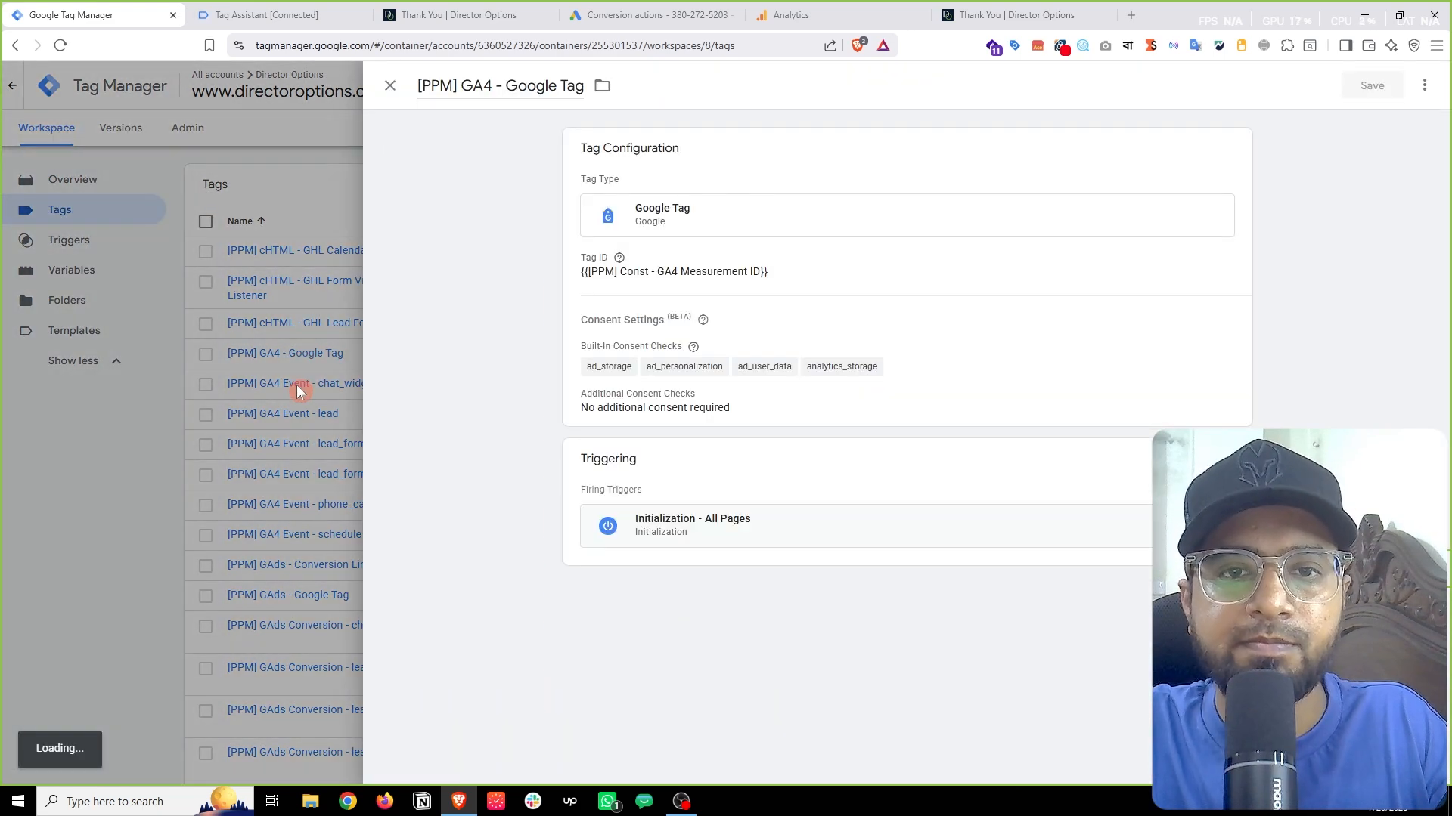
{"action": "left_click", "coordinate": [149, 437]}
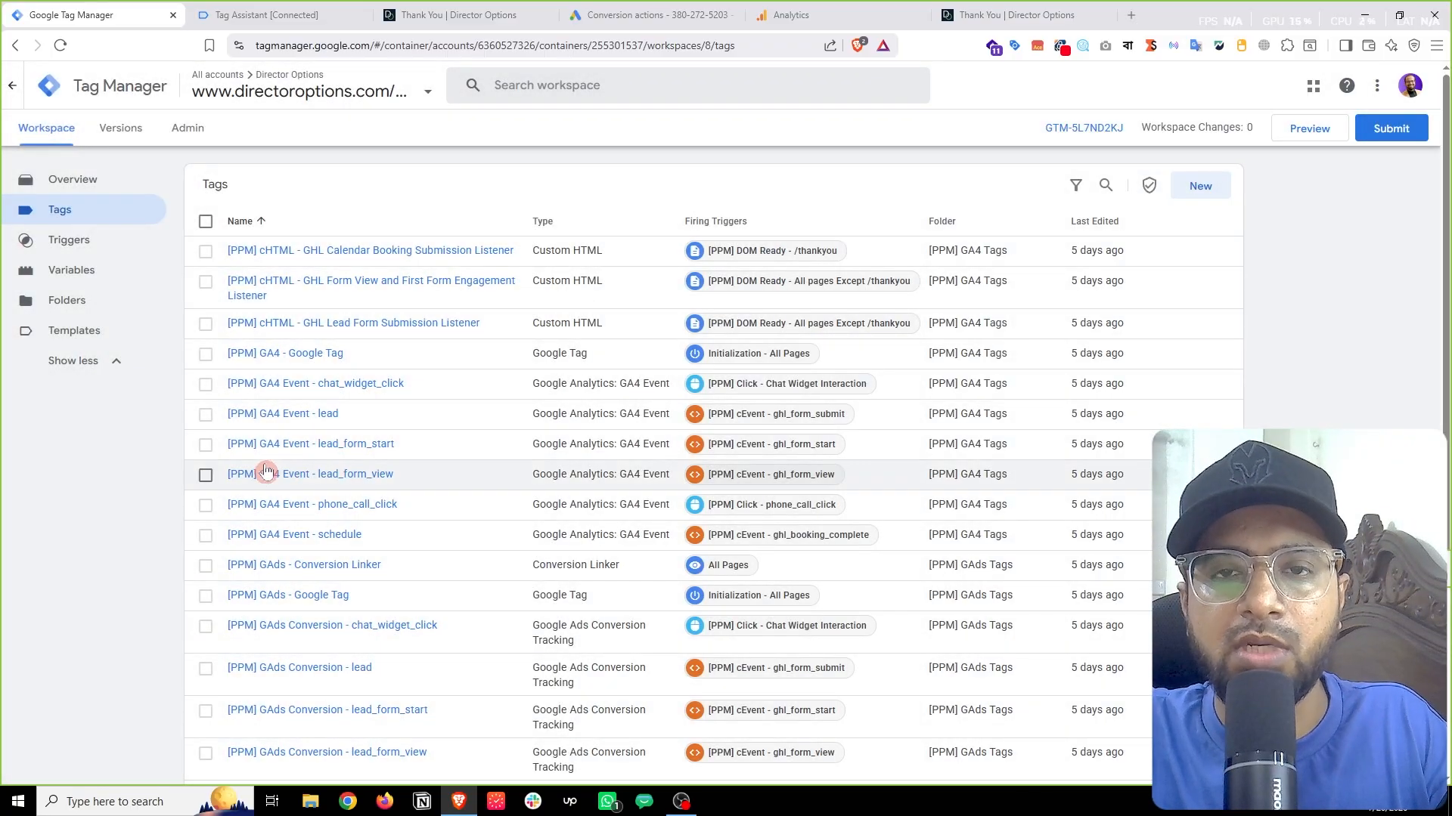
Step: Start a new GA4 Event tag with the copied Measurement ID pasted in
{"action": "left_click", "coordinate": [1195, 198]}
{"action": "left_click", "coordinate": [844, 242]}
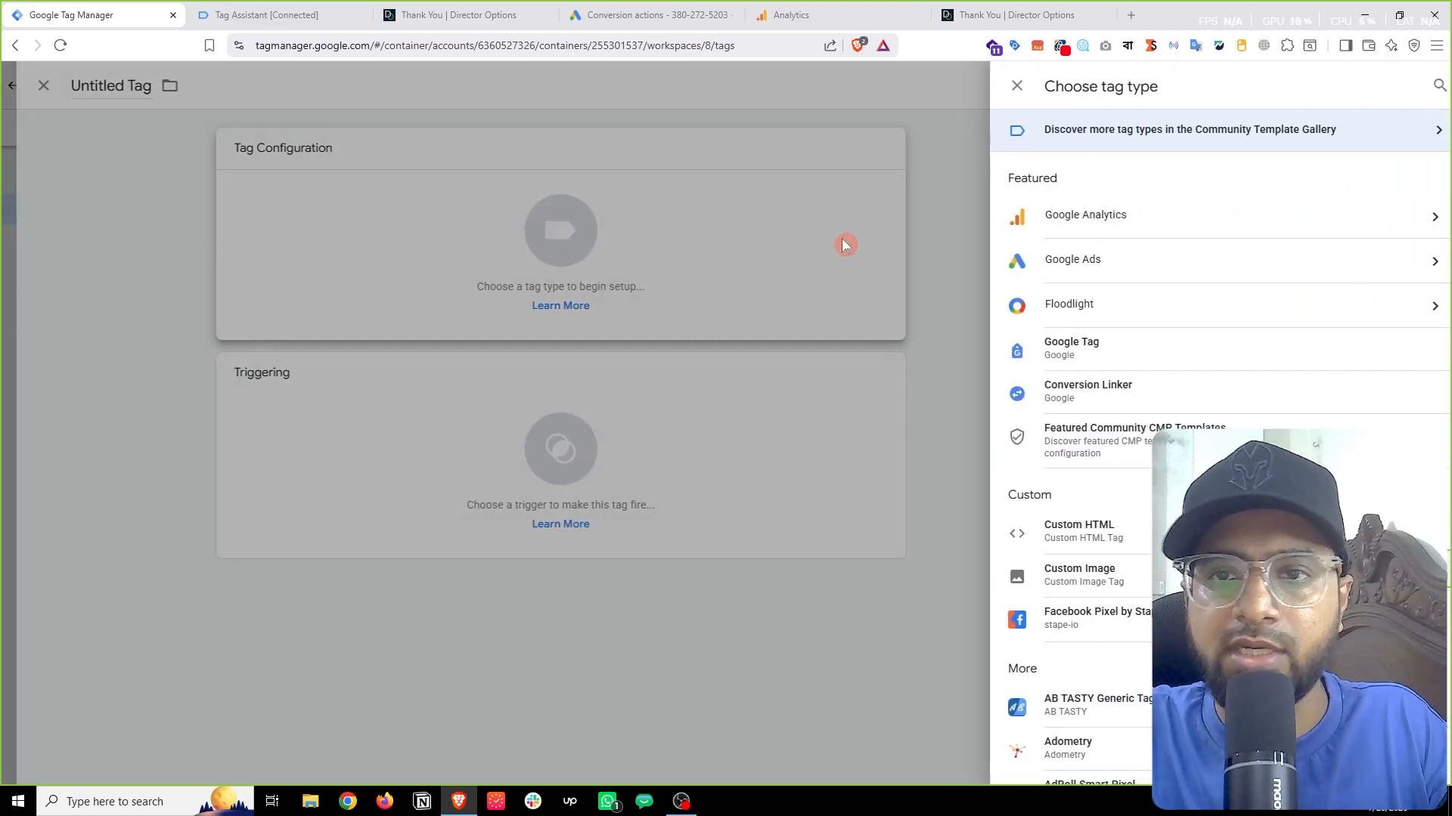
{"action": "left_click", "coordinate": [1178, 214]}
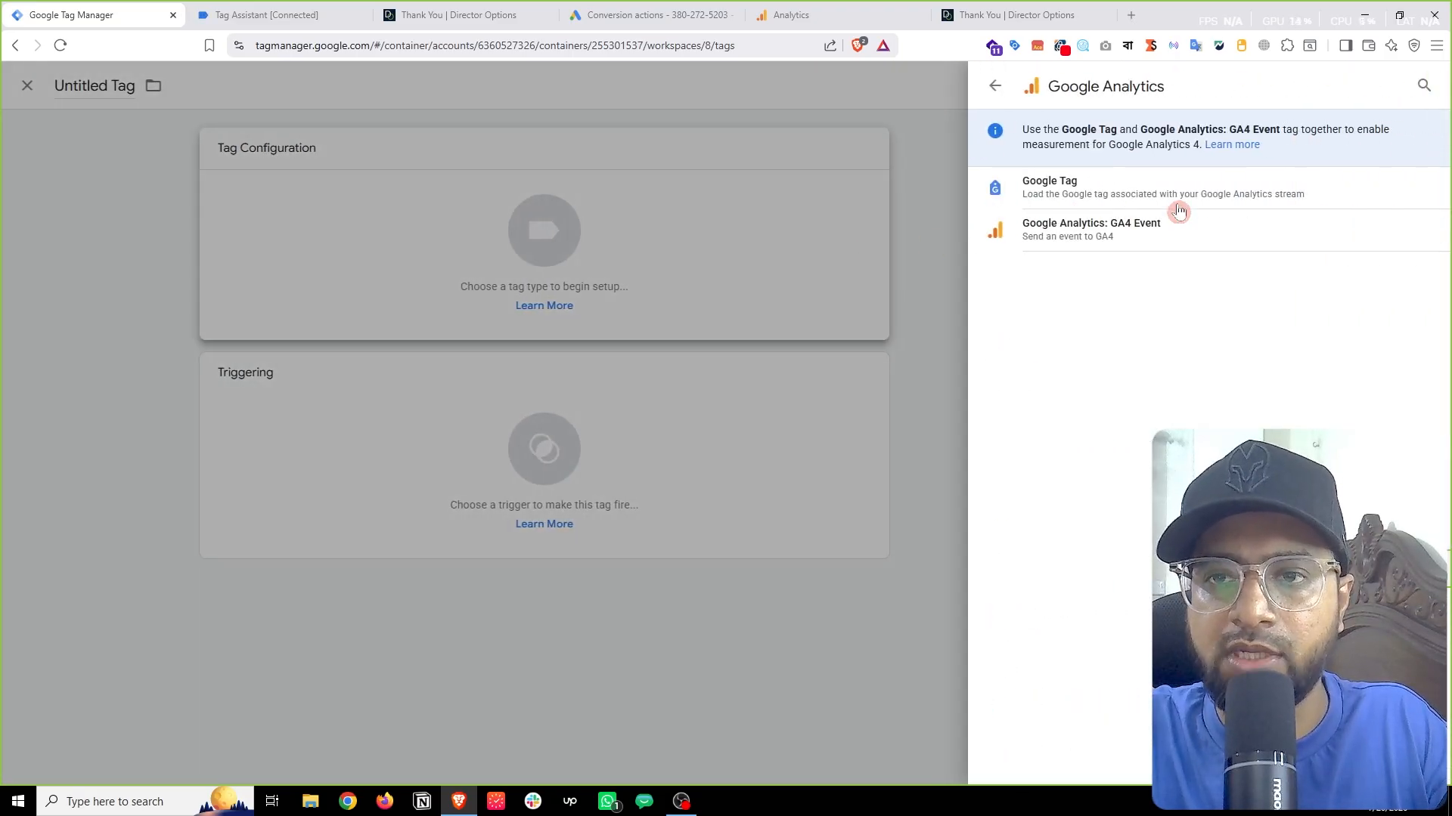
{"action": "left_click", "coordinate": [1135, 230]}
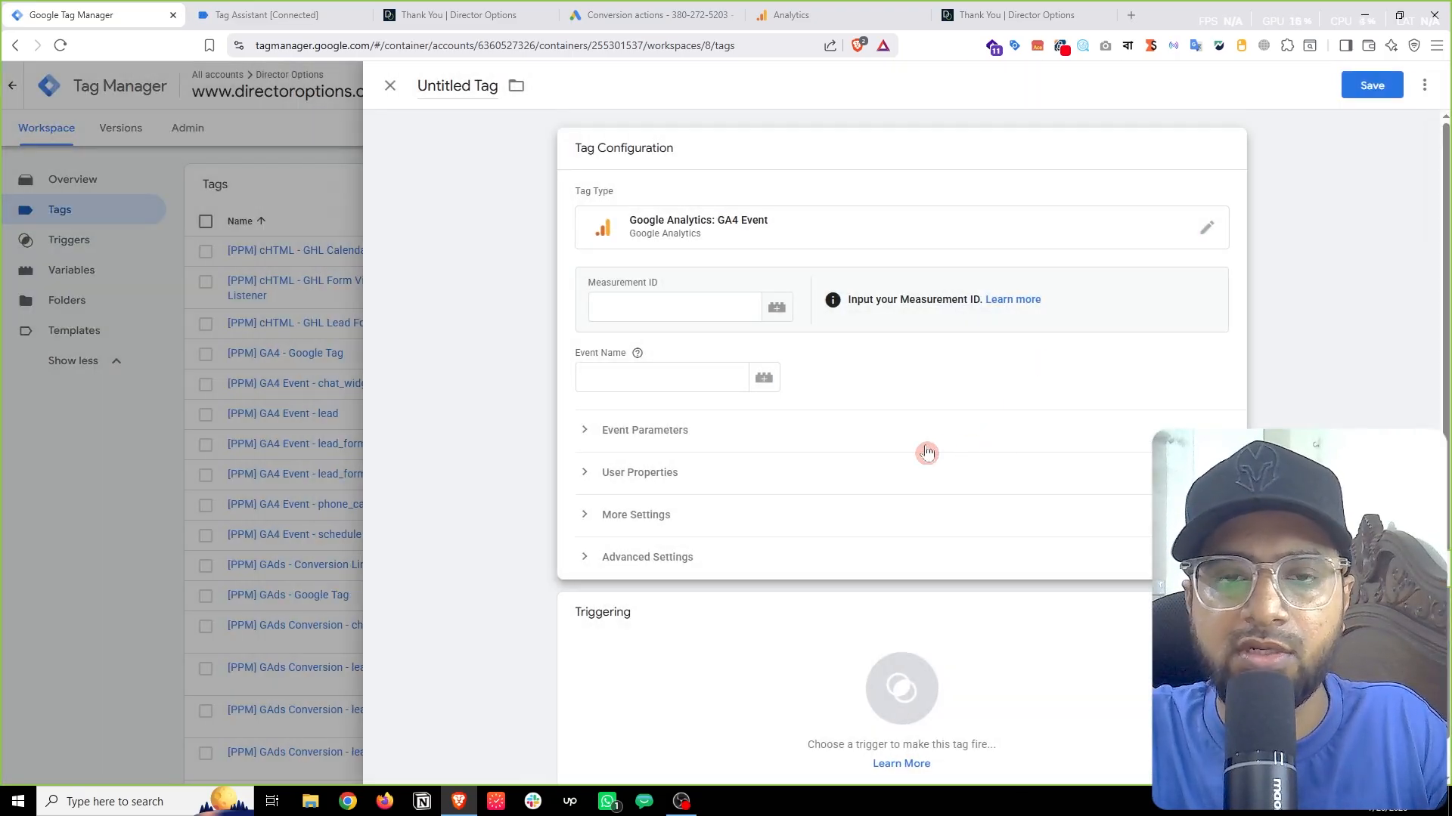
{"action": "left_click", "coordinate": [694, 310]}
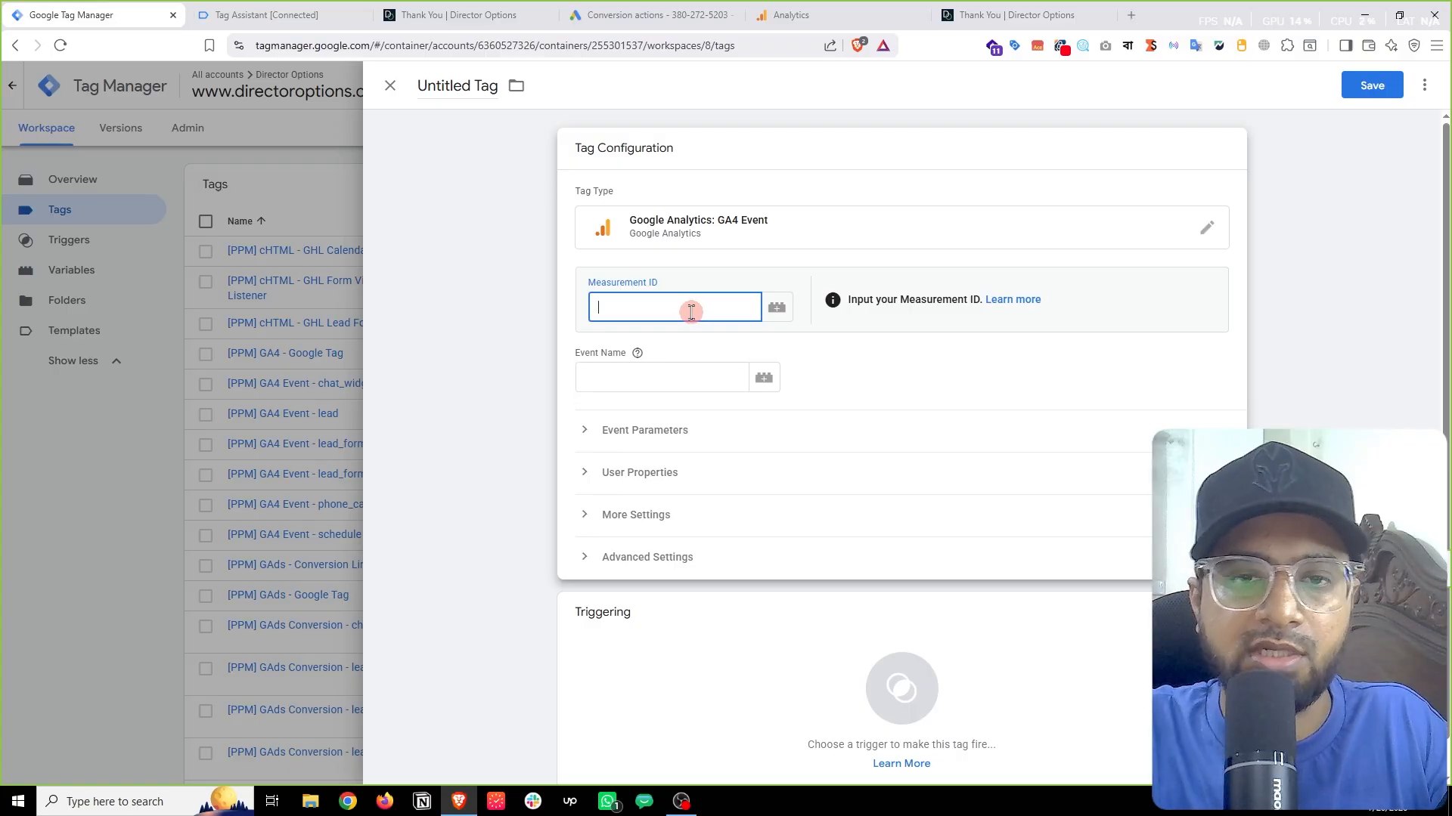
{"action": "right_click", "coordinate": [691, 312]}
{"action": "left_click", "coordinate": [720, 494]}
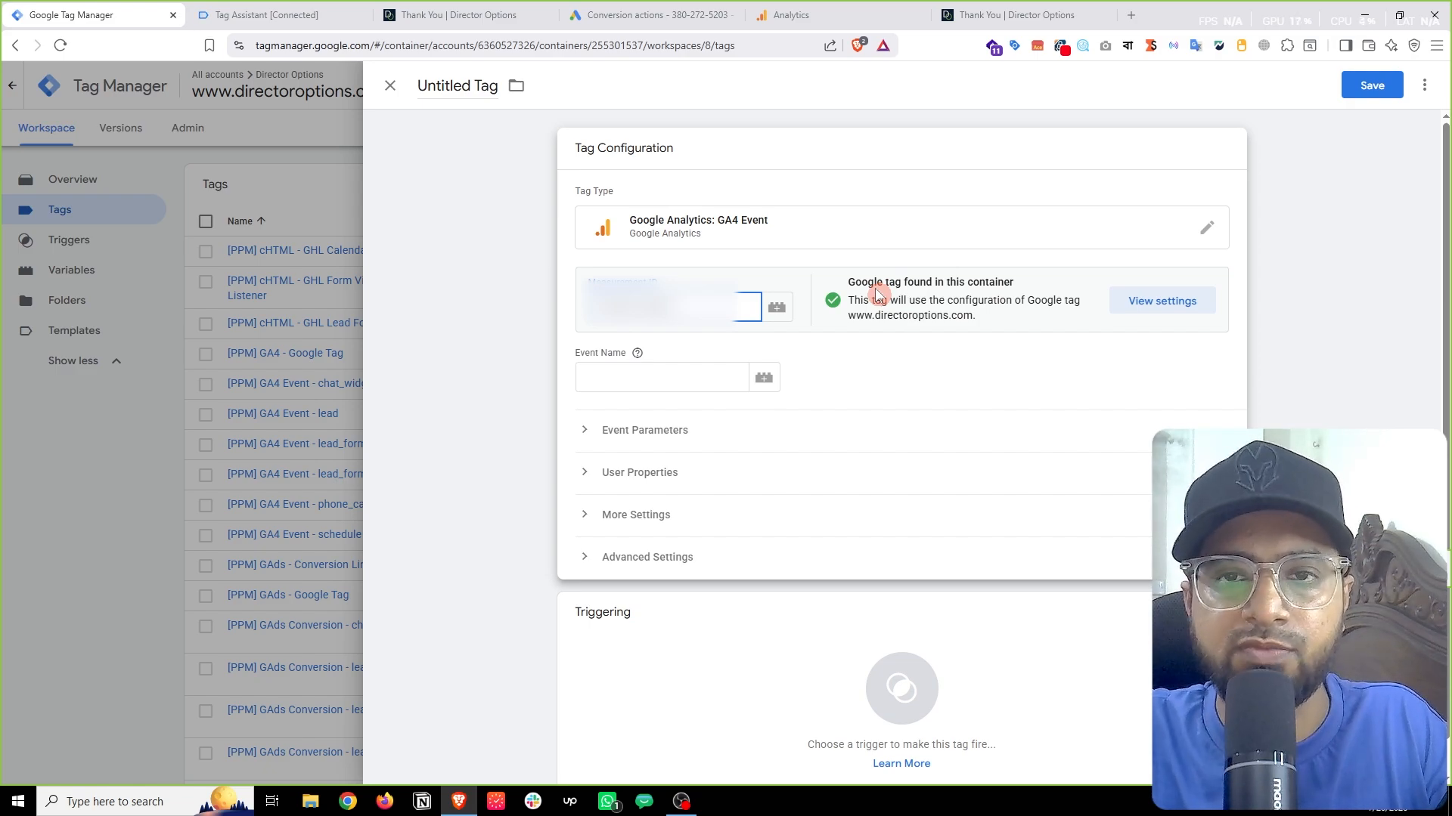
{"action": "left_click", "coordinate": [595, 376]}
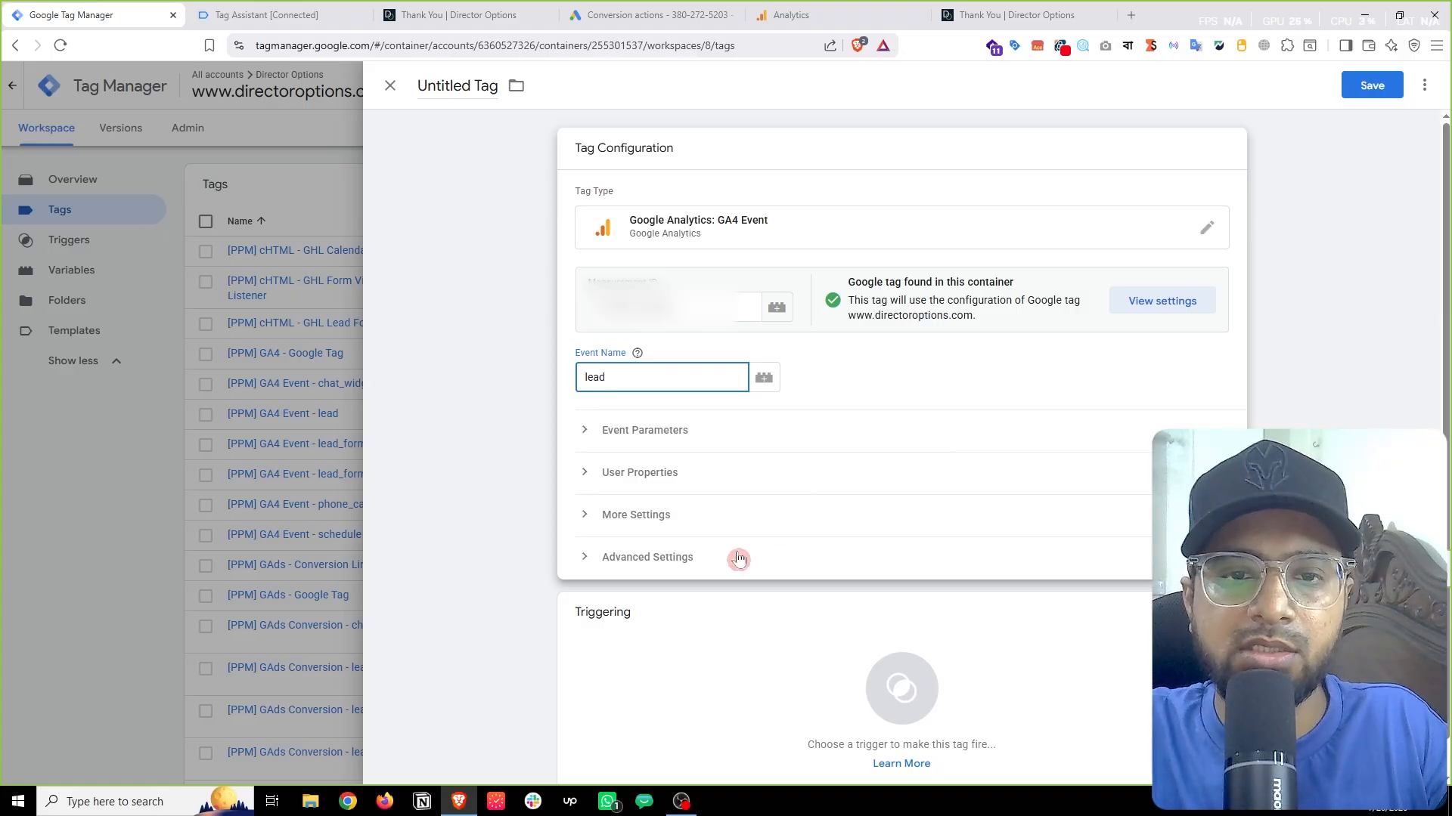
Step: Set the draft tag's trigger to '[PPM] cEvent - ghl_booking_complete', then close the editor without saving
{"action": "left_click", "coordinate": [660, 439]}
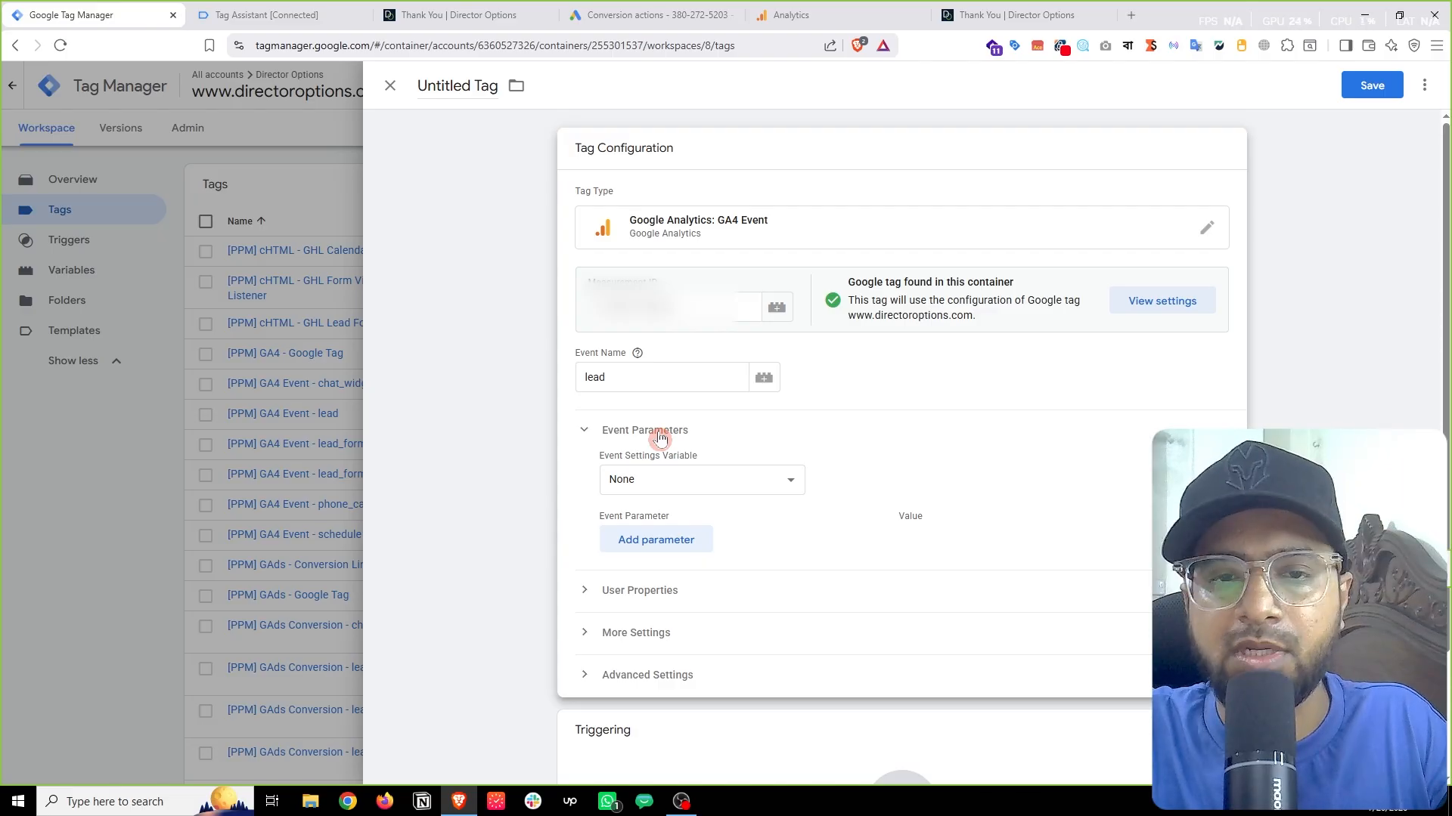
{"action": "left_click", "coordinate": [659, 437]}
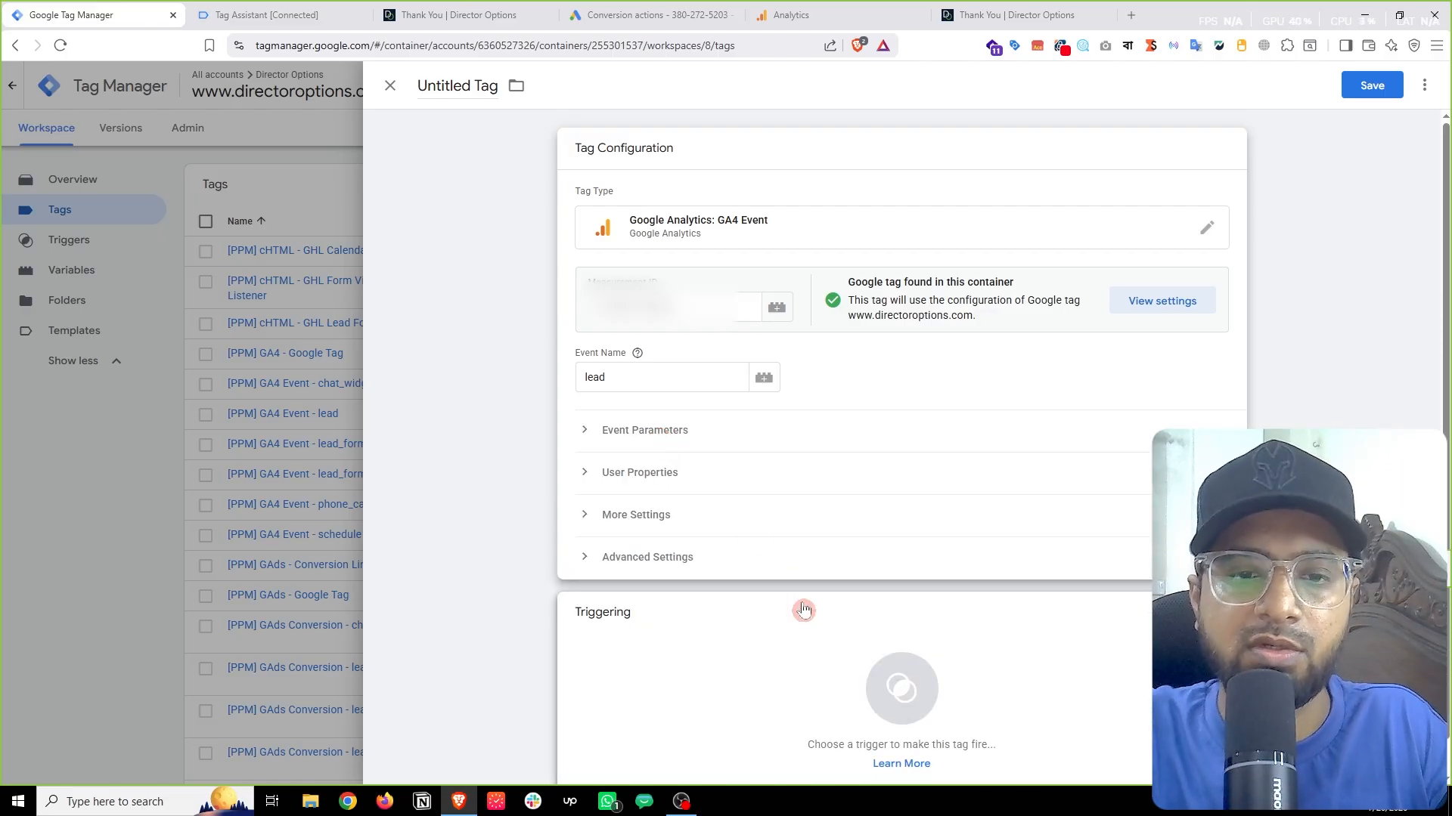
{"action": "left_click", "coordinate": [707, 654]}
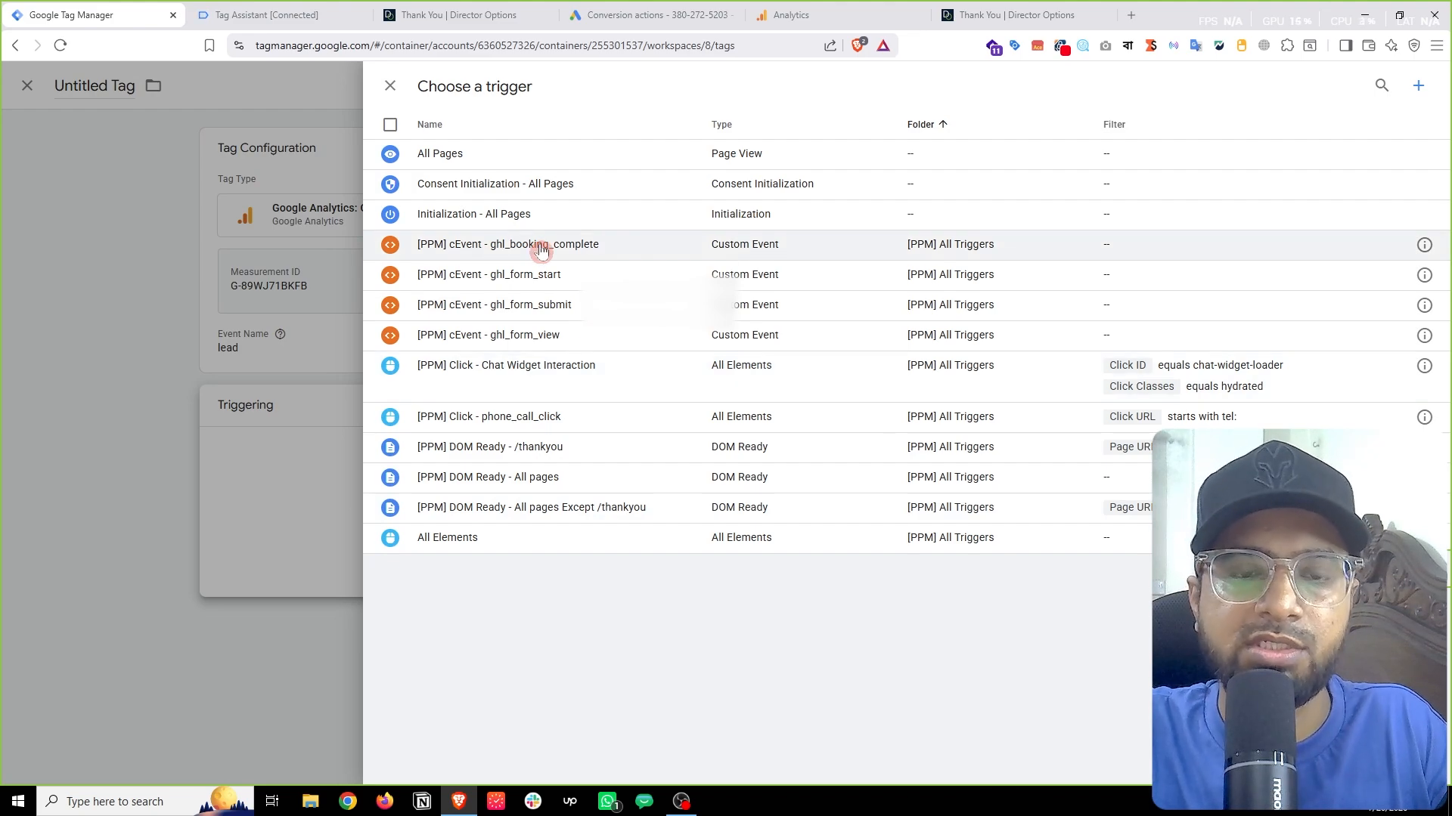
{"action": "left_click", "coordinate": [540, 247]}
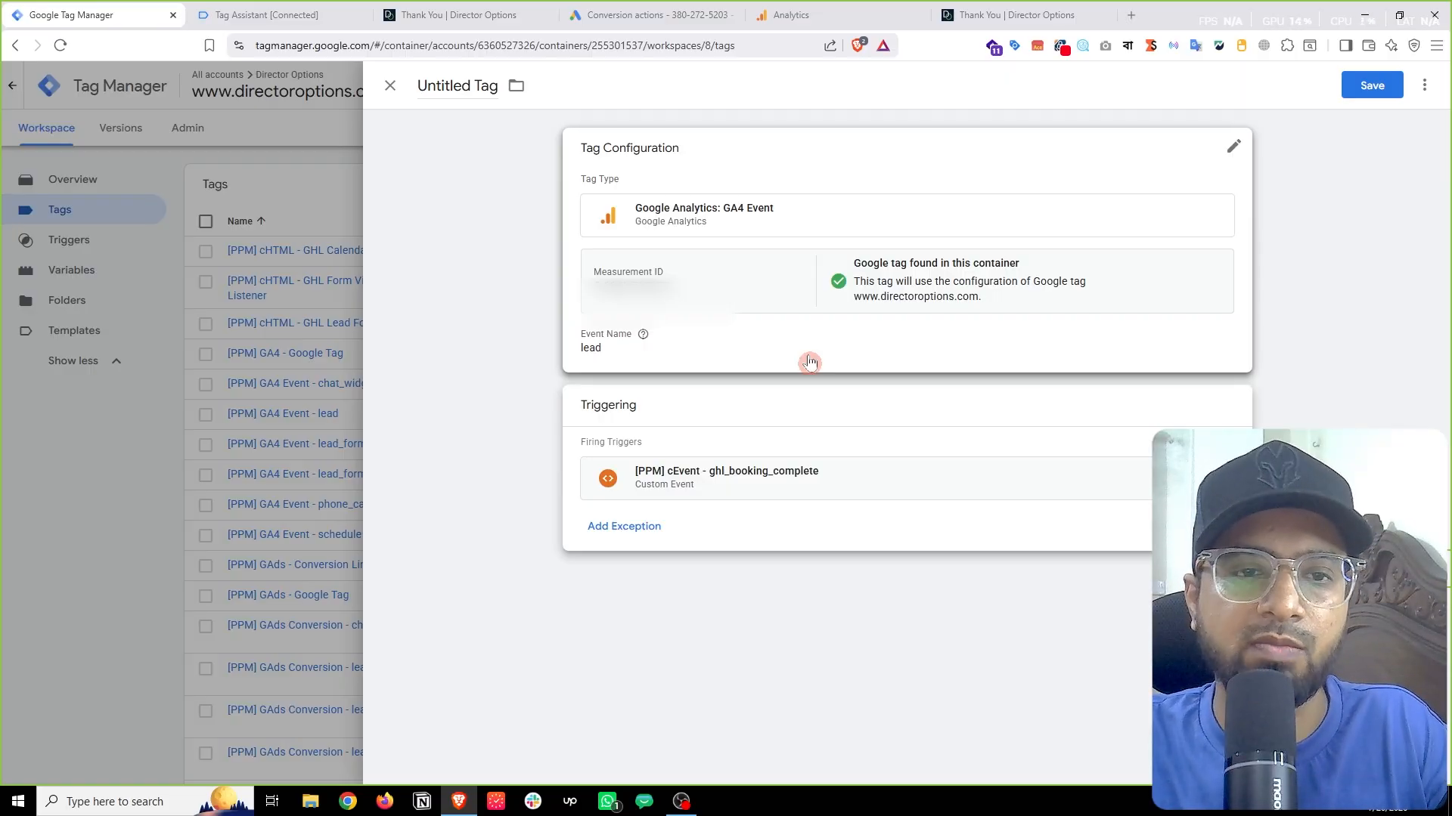
{"action": "left_click", "coordinate": [224, 371]}
Step: Discard the draft and inspect the existing [PPM] GA4 Event - lead tag, which fires on ghl_form_submit
{"action": "left_click", "coordinate": [846, 274]}
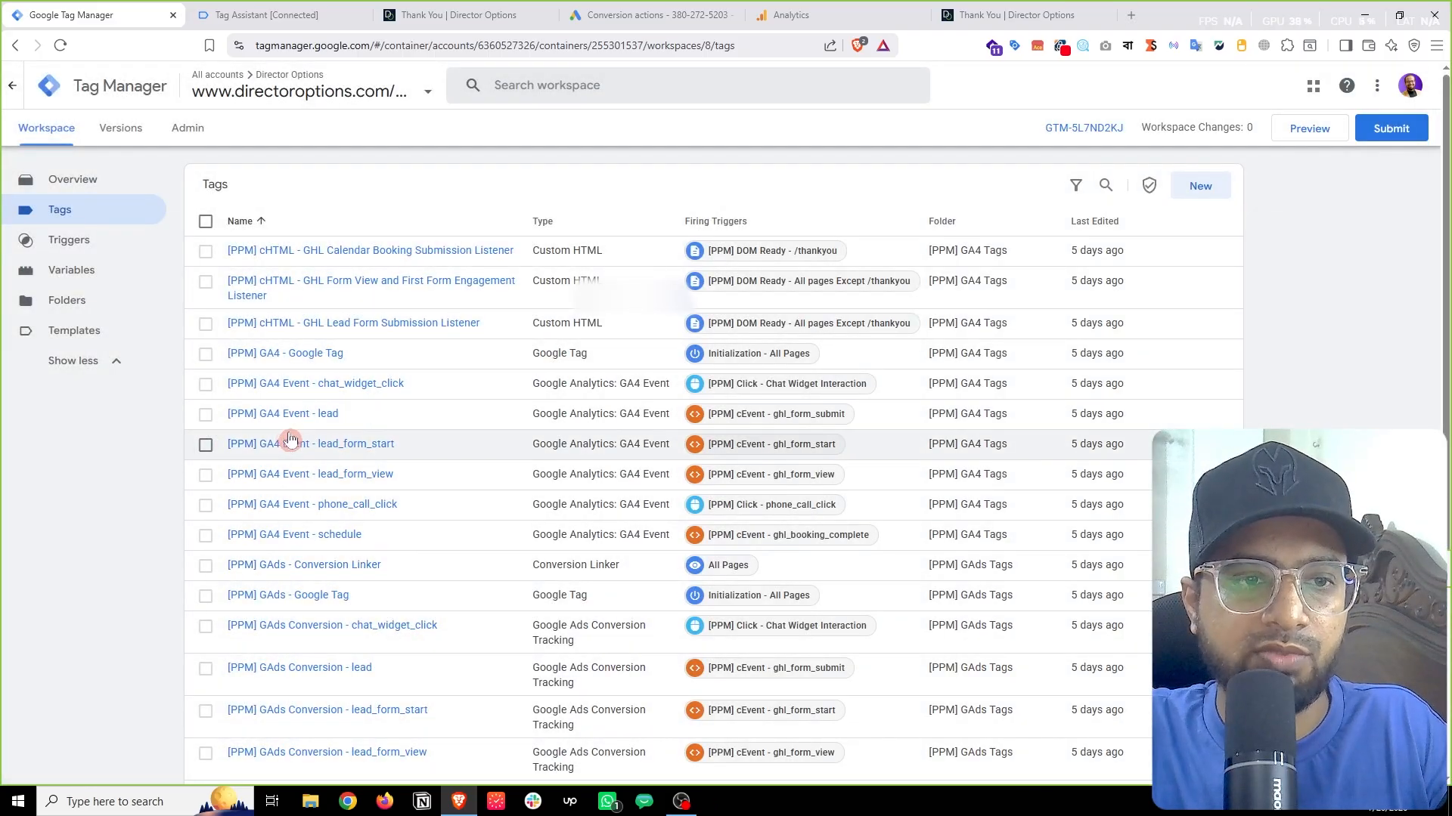
{"action": "left_click", "coordinate": [303, 414]}
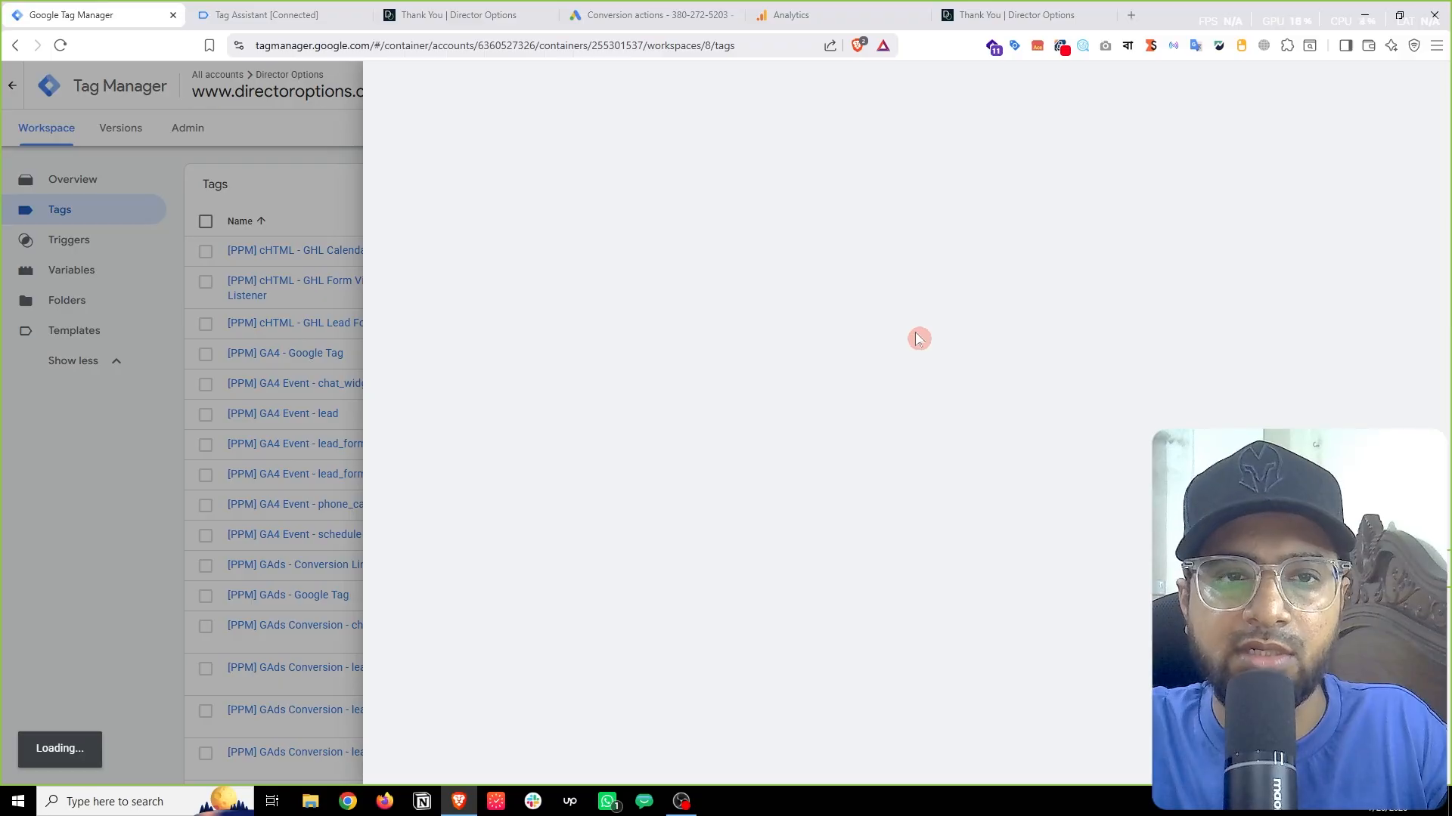
{"action": "left_click", "coordinate": [68, 358]}
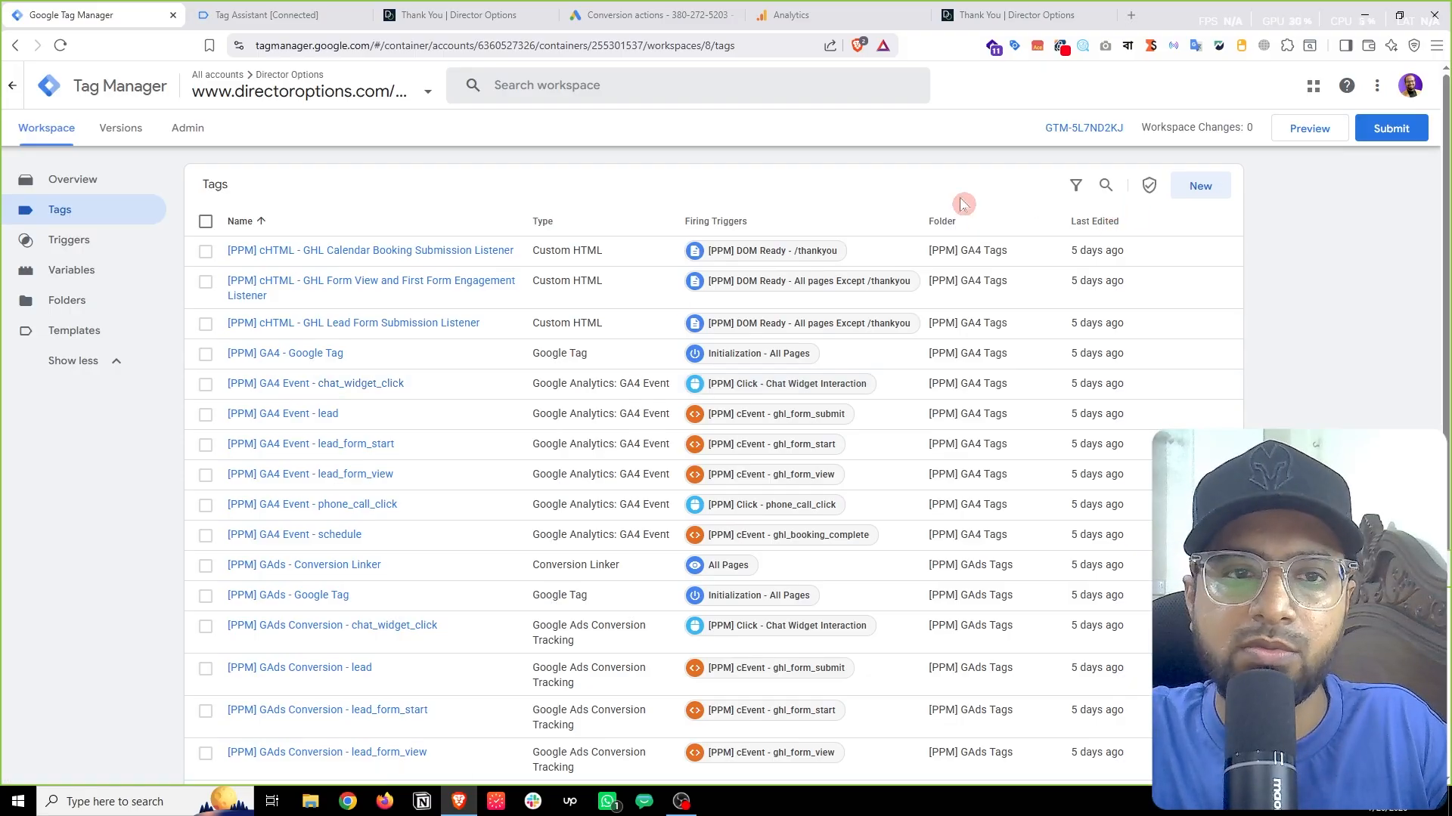
Step: Start a new Google Tag from the Google Ads tag types, firing on Initialization - All Pages
{"action": "left_click", "coordinate": [1202, 188]}
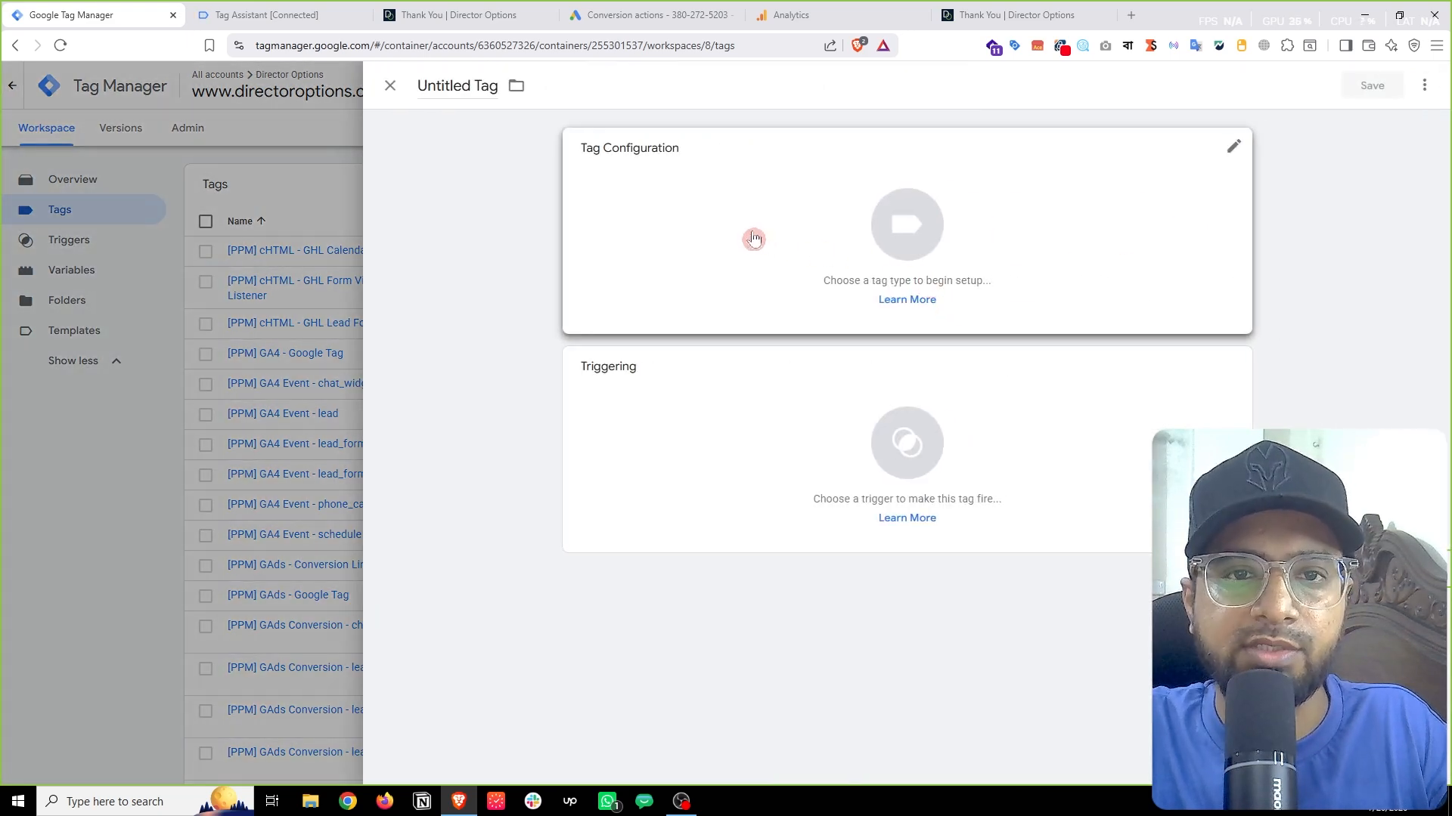
{"action": "left_click", "coordinate": [778, 230]}
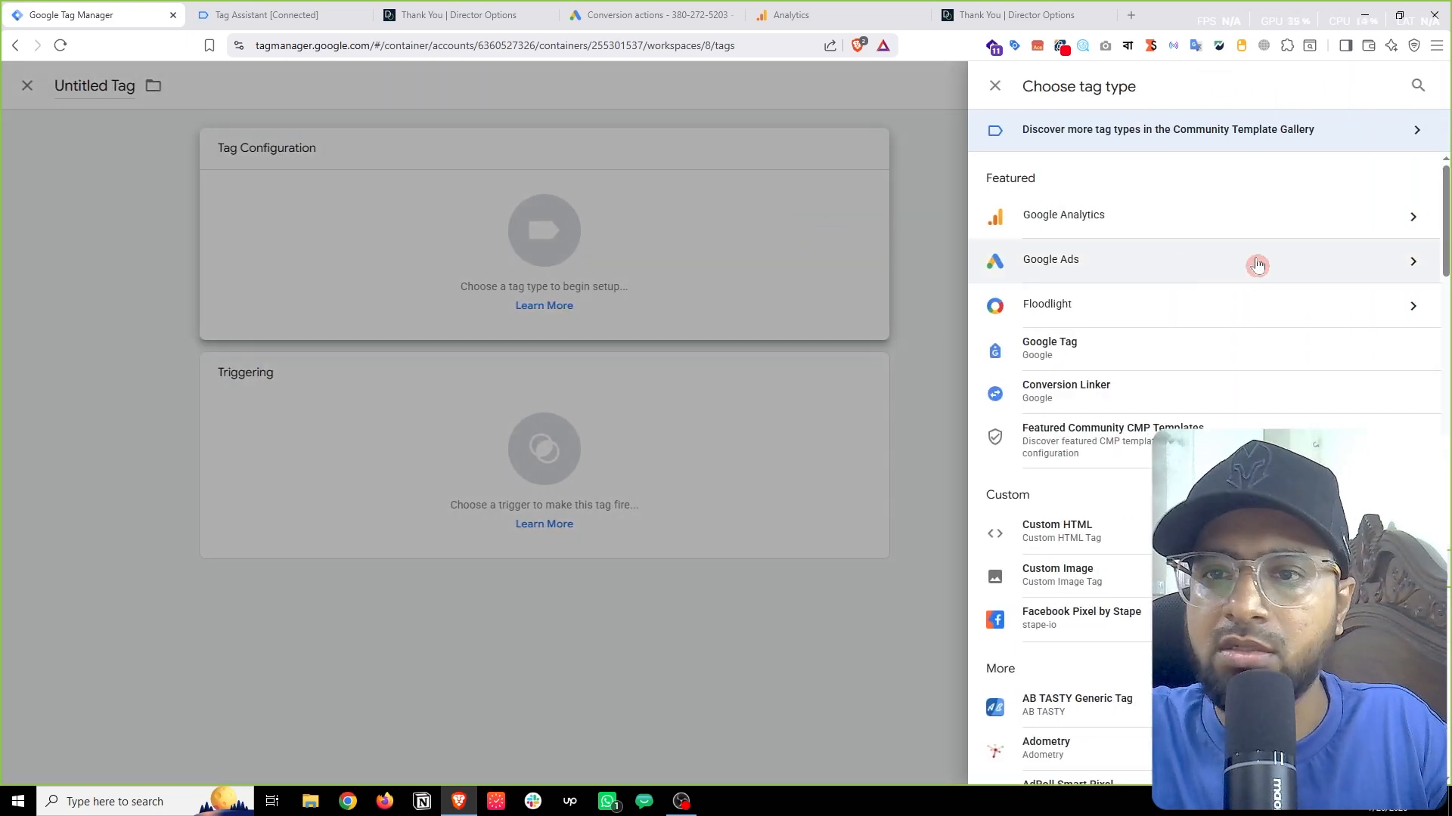
{"action": "left_click", "coordinate": [1257, 265]}
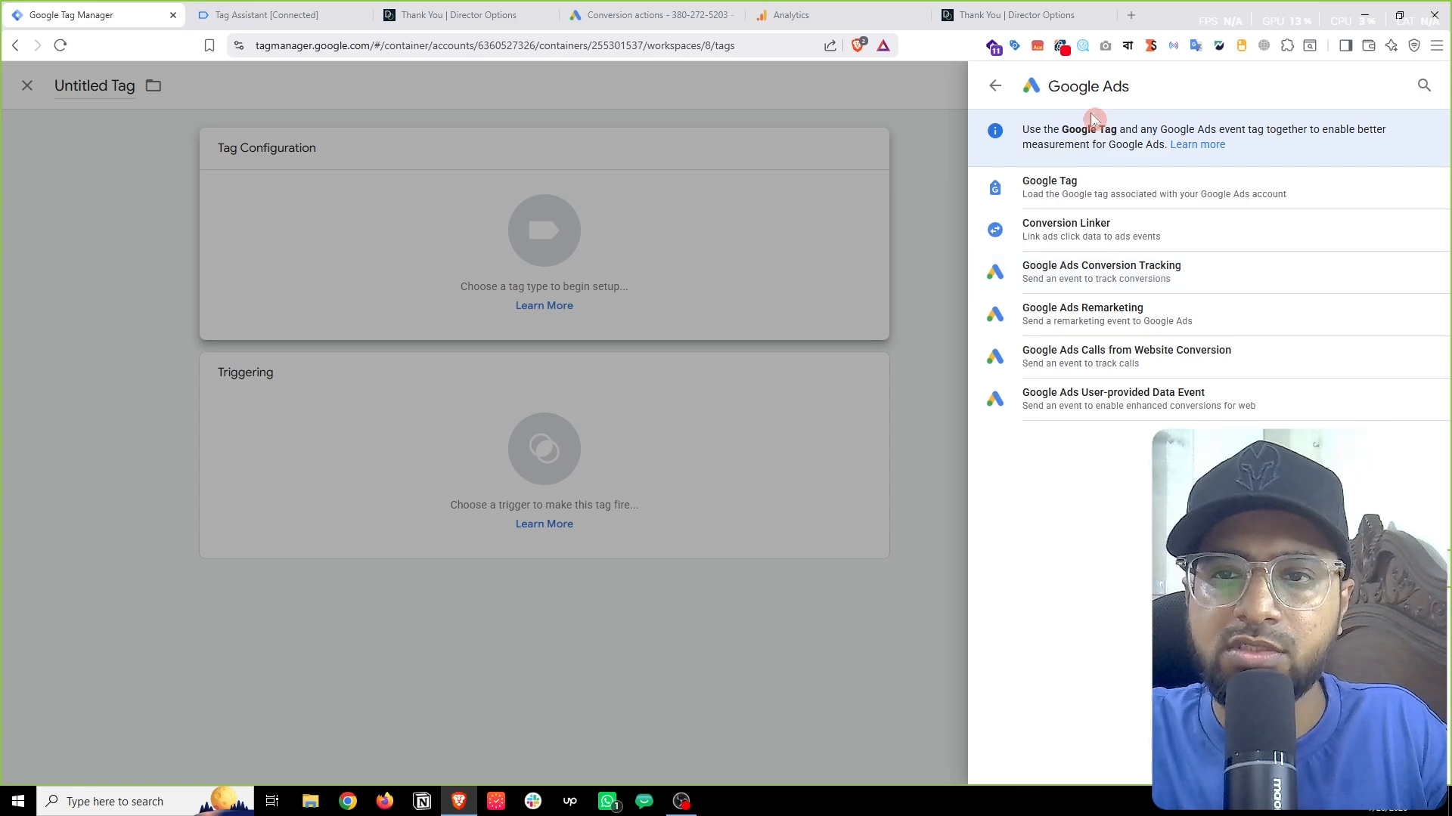
{"action": "left_click", "coordinate": [1079, 189]}
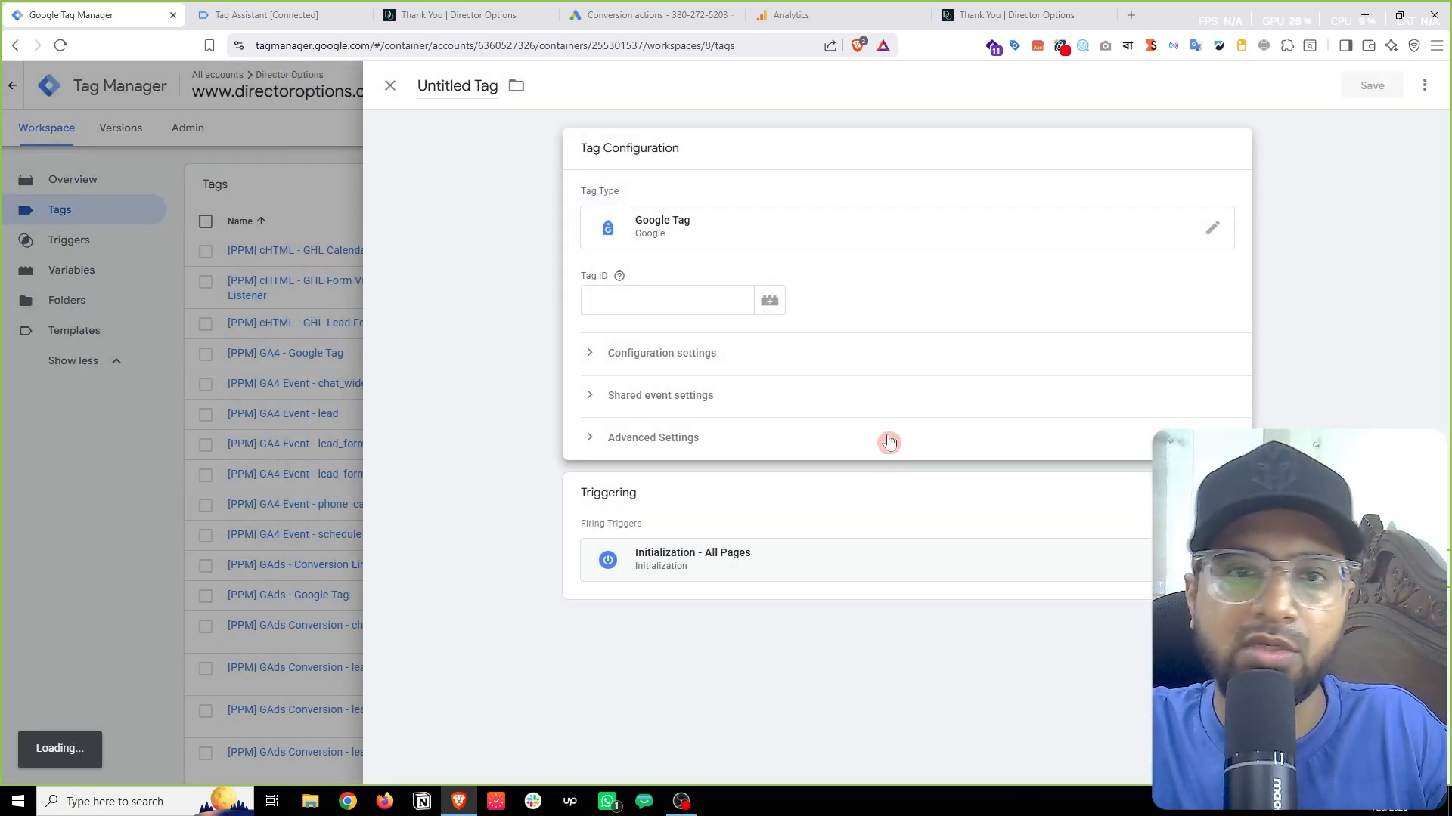
{"action": "left_click", "coordinate": [625, 302]}
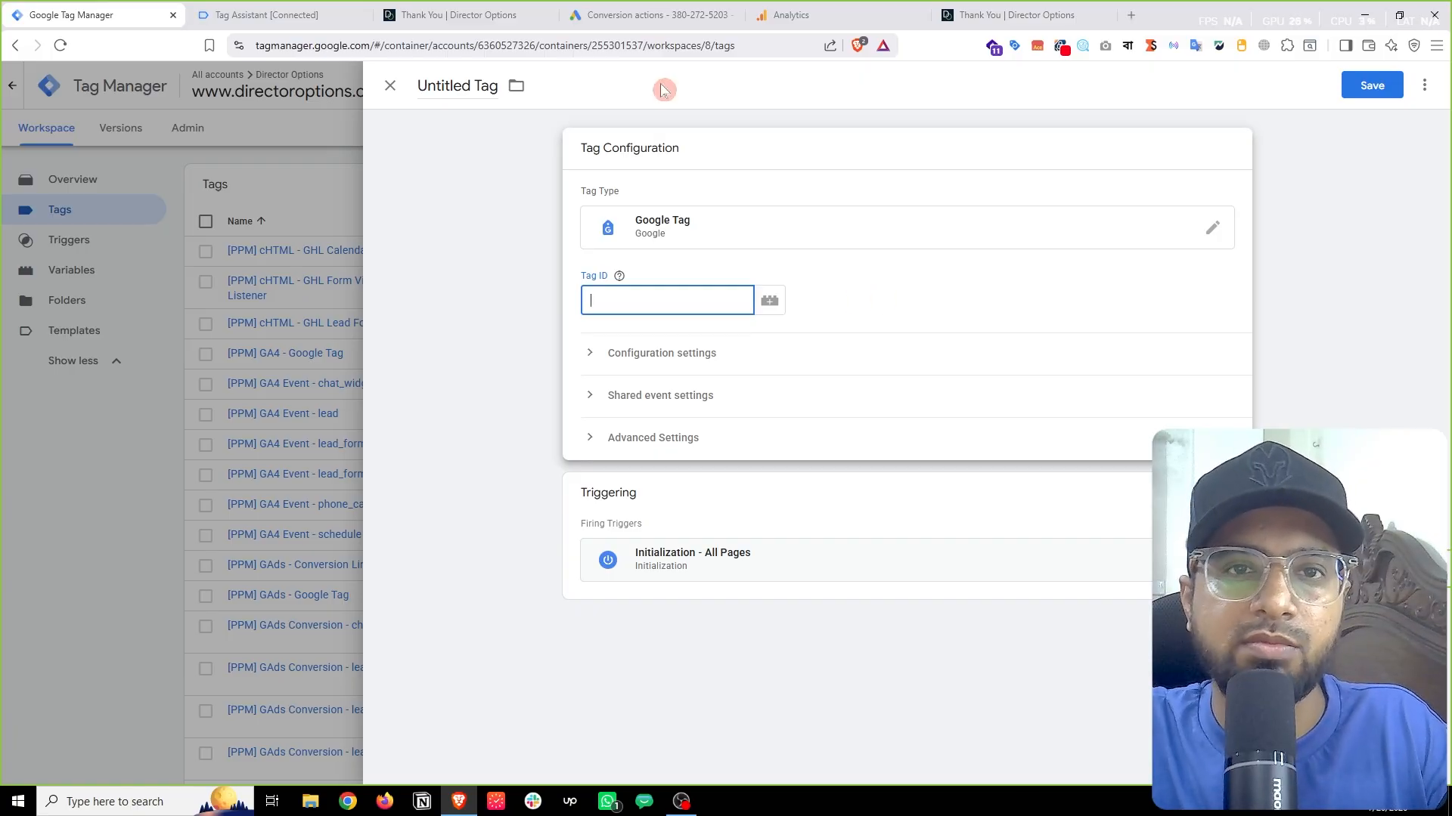
Step: Expand the Book appointment goal in Google Ads Conversions Summary to show PPM - schedule as Primary
{"action": "key", "text": "ctrl+4"}
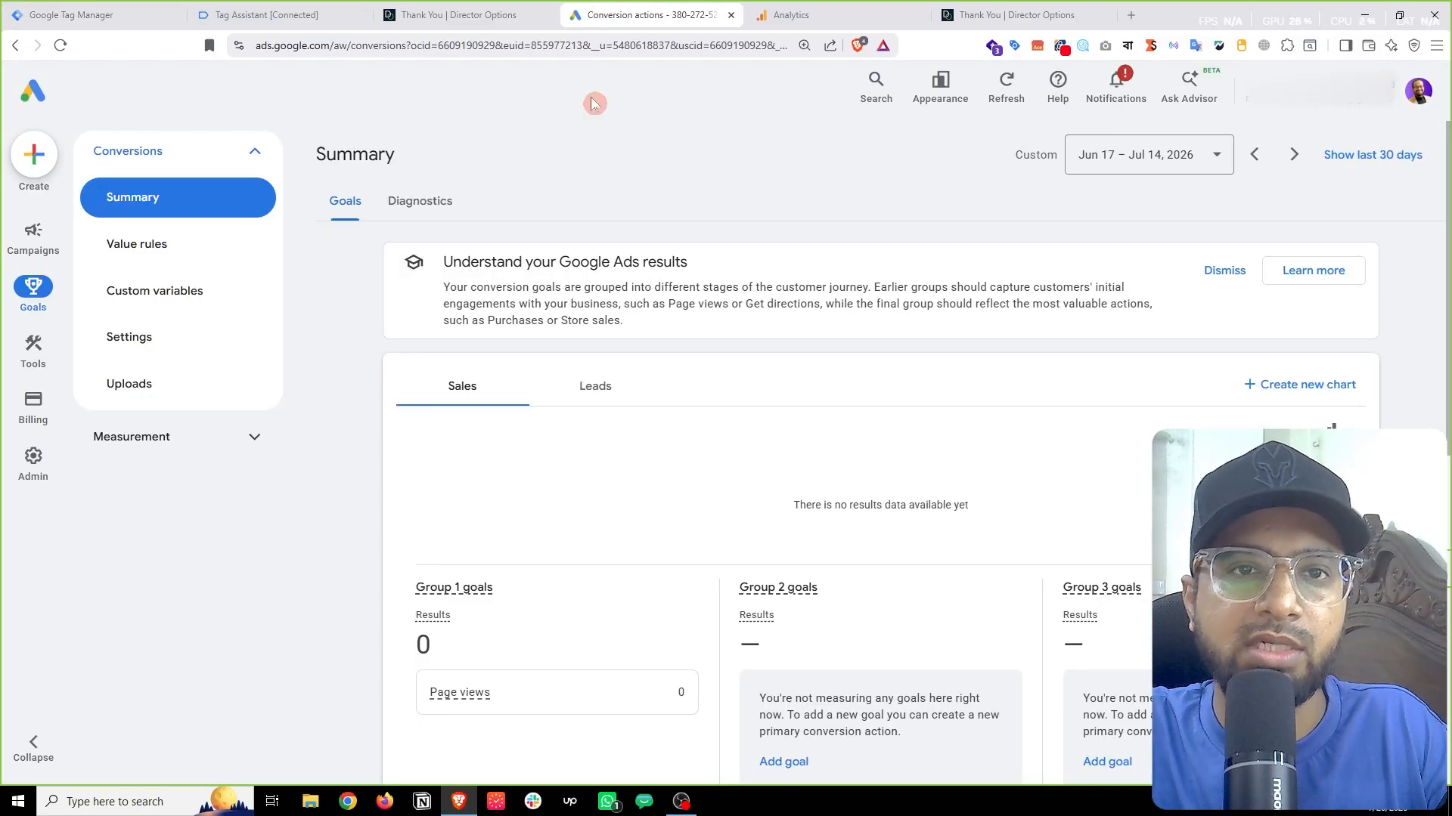
{"action": "scroll", "coordinate": [931, 463], "scroll_direction": "down", "scroll_amount": 4}
{"action": "scroll", "coordinate": [931, 460], "scroll_direction": "down", "scroll_amount": 5}
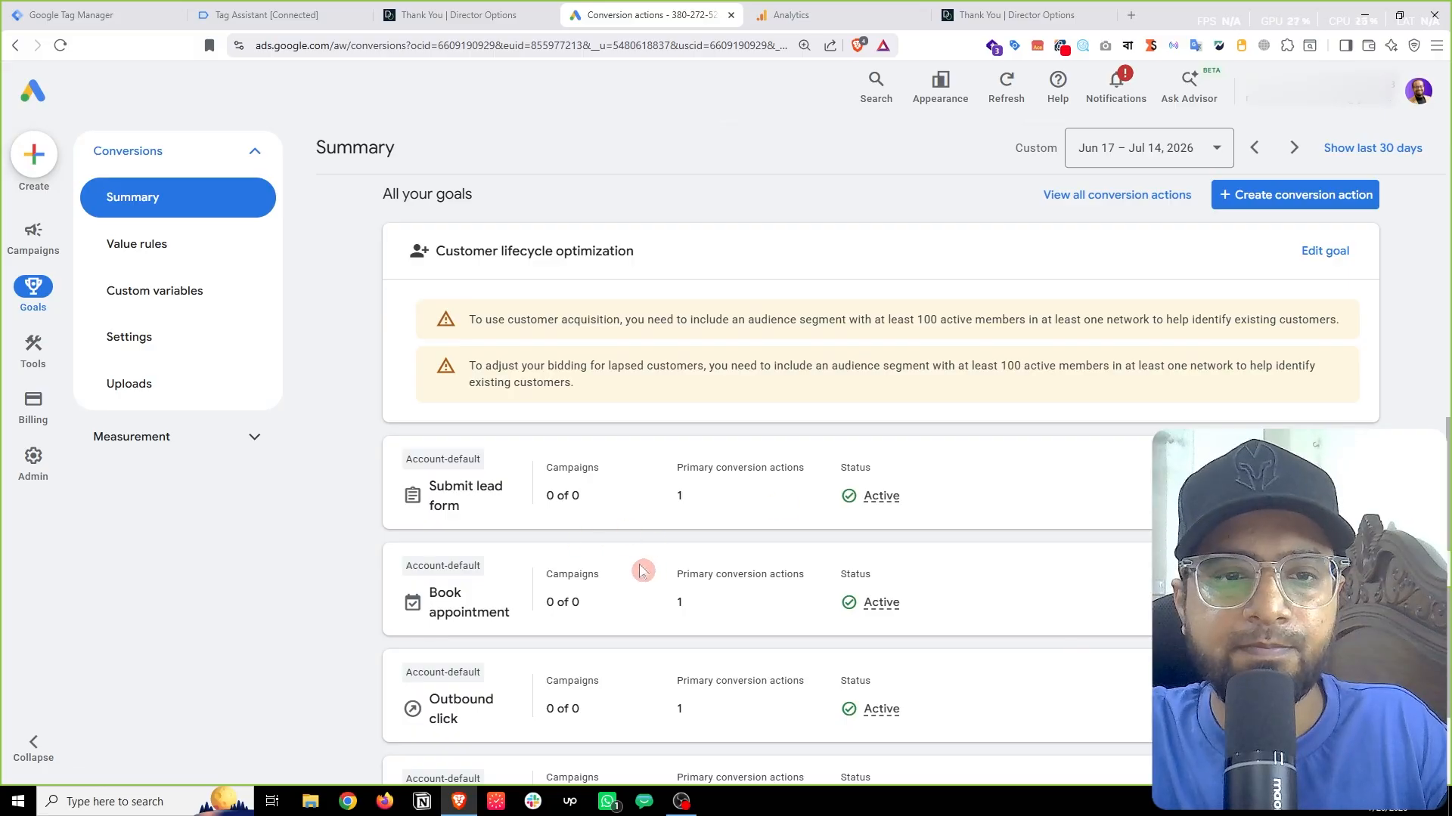
{"action": "scroll", "coordinate": [655, 563], "scroll_direction": "down", "scroll_amount": 1}
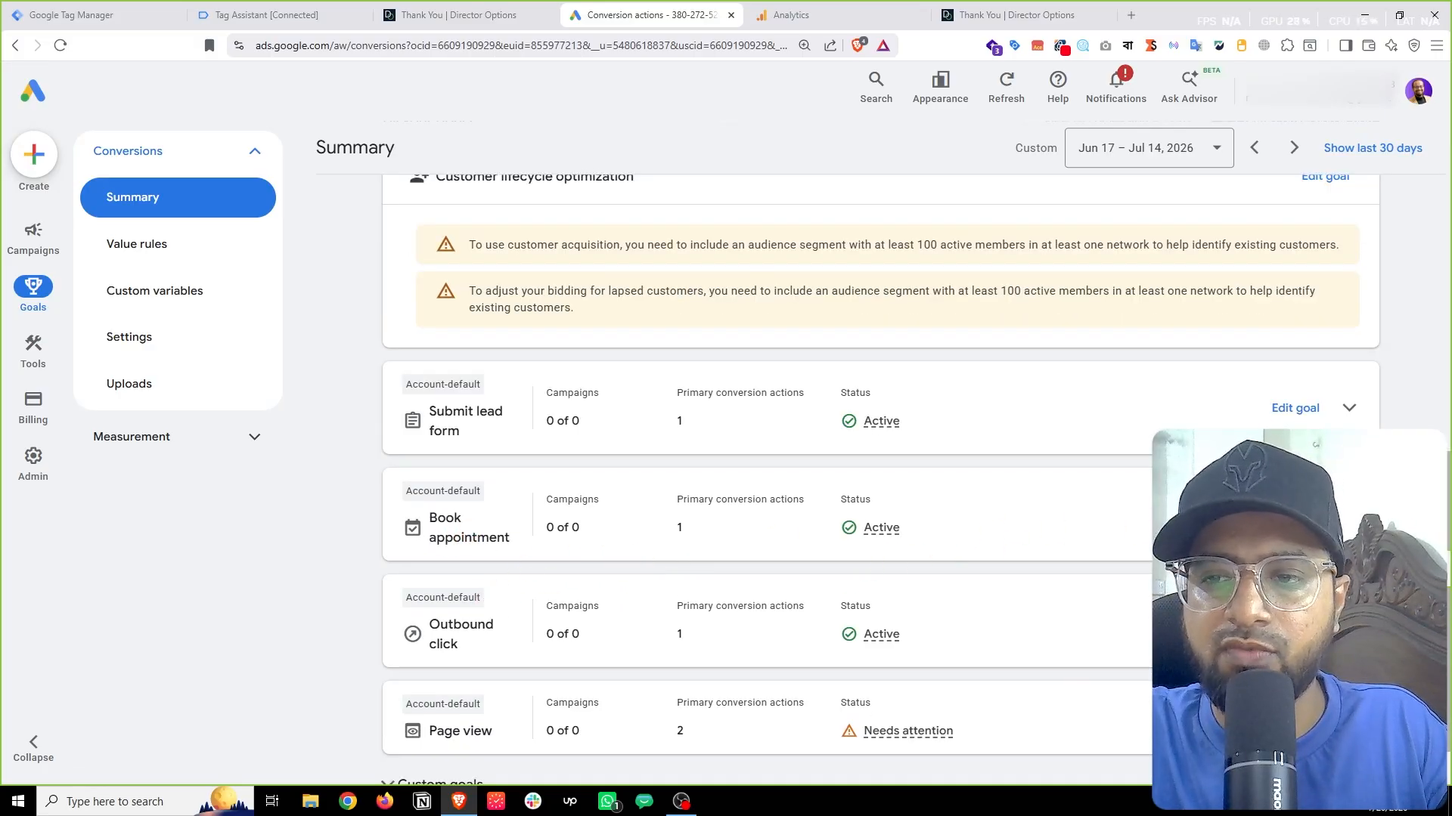
{"action": "left_click", "coordinate": [1348, 515]}
{"action": "scroll", "coordinate": [1349, 522], "scroll_direction": "down", "scroll_amount": 3}
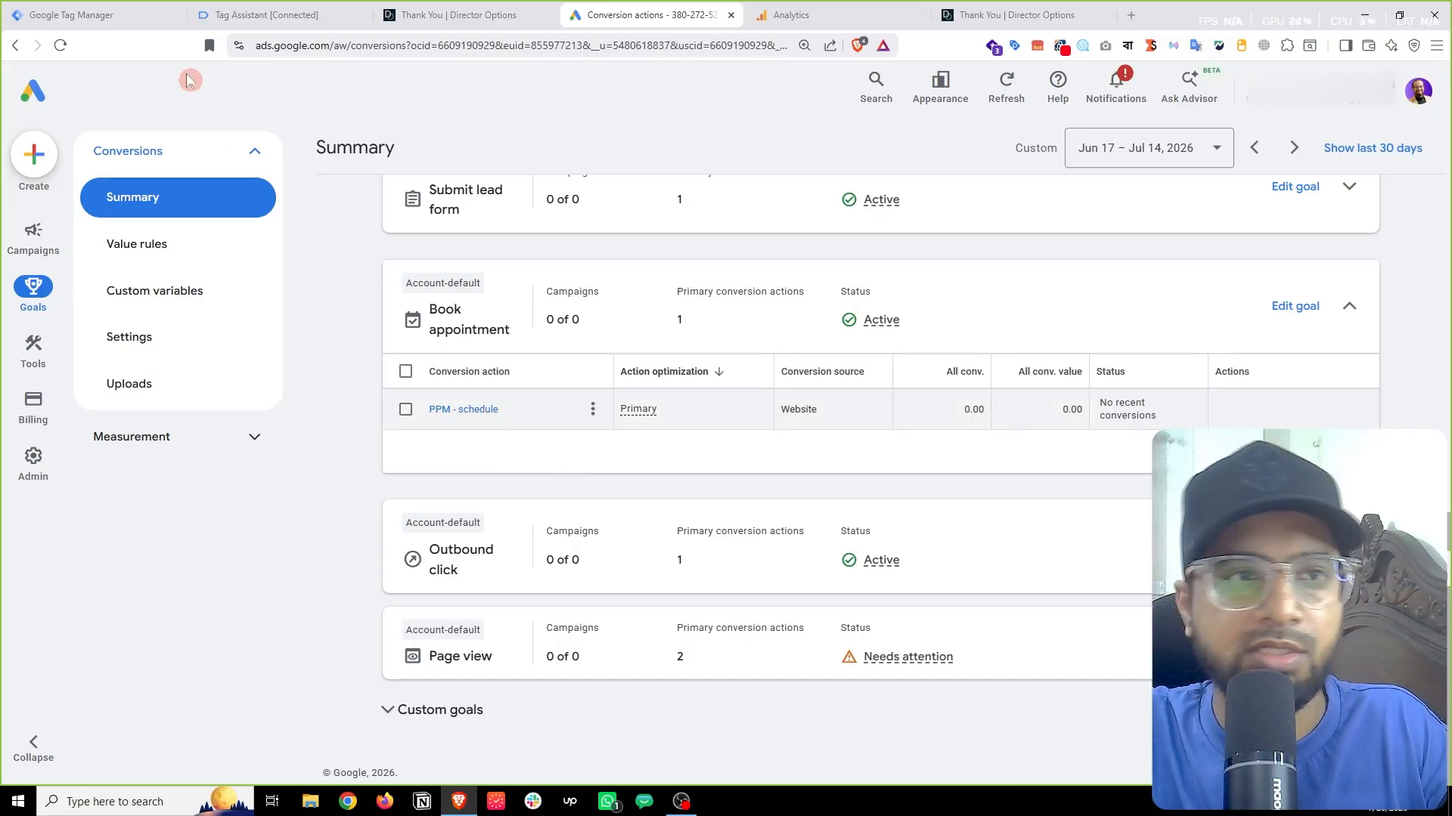
Step: Discard the unfinished Google Tag draft in Tag Manager
{"action": "left_click", "coordinate": [62, 14]}
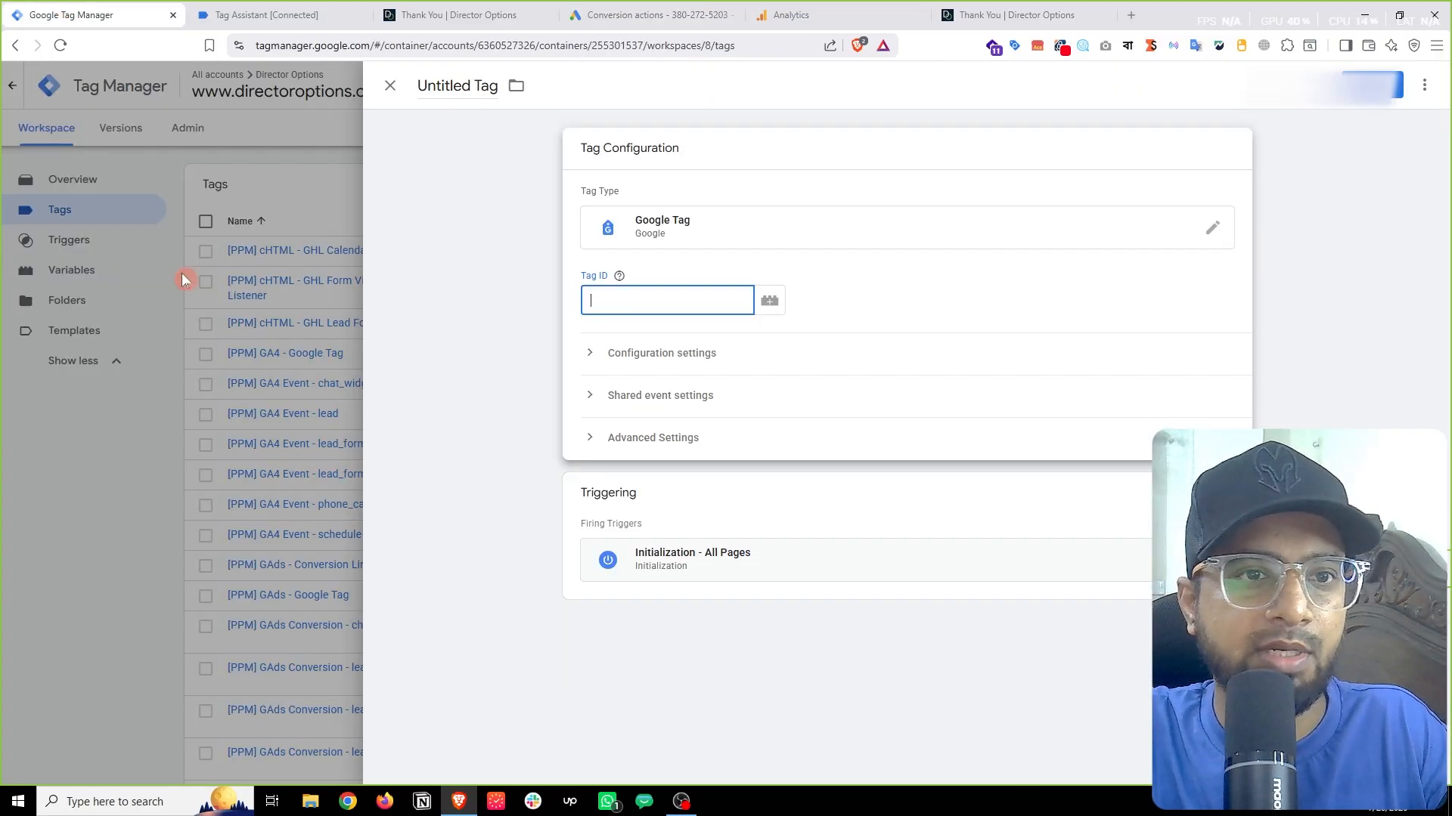
{"action": "left_click", "coordinate": [178, 413]}
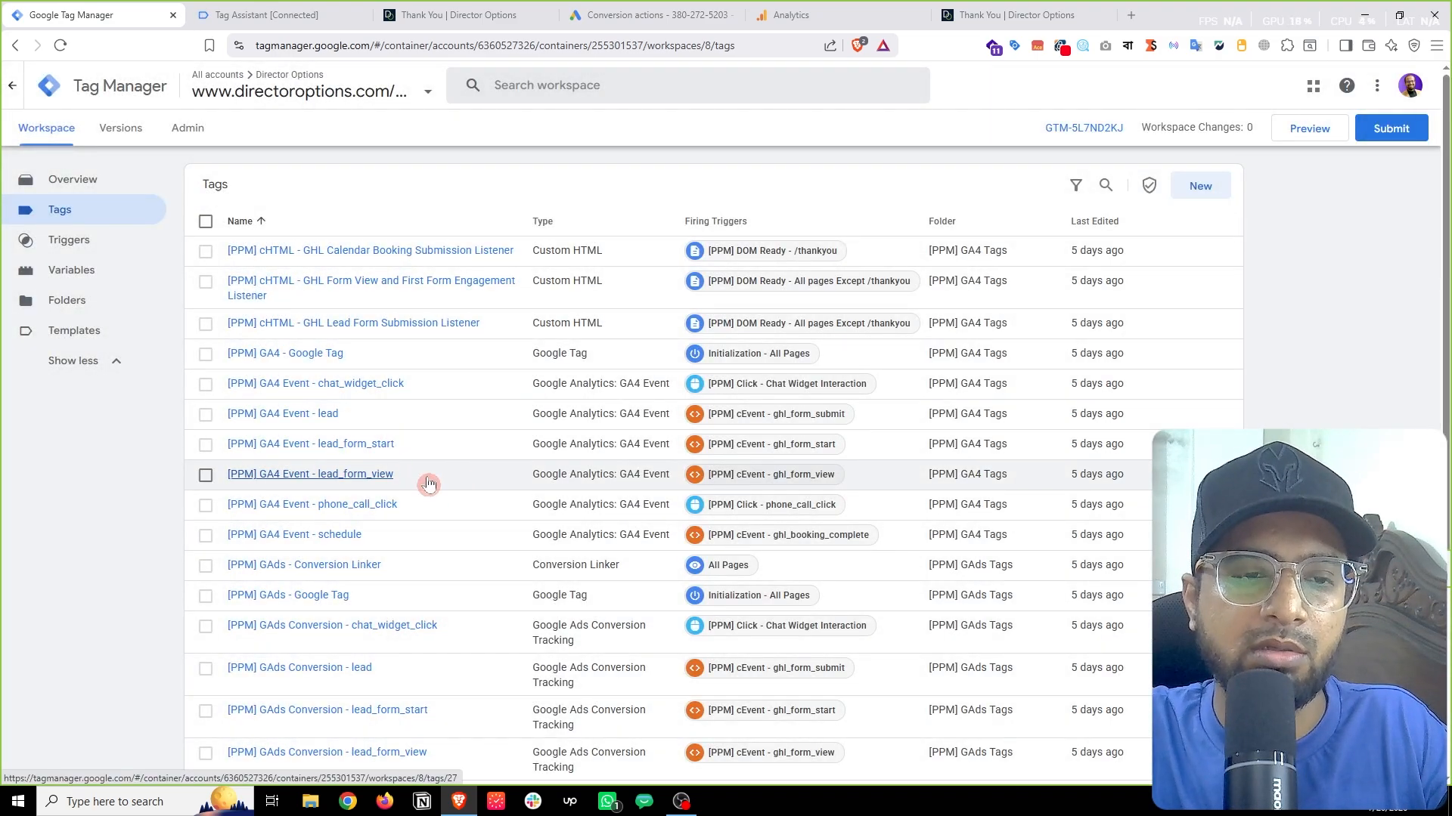
{"action": "scroll", "coordinate": [363, 484], "scroll_direction": "down", "scroll_amount": 1}
Step: Inspect the Event Name in the [PPM] GA4 Event - schedule tag, then close it
{"action": "left_click", "coordinate": [330, 465]}
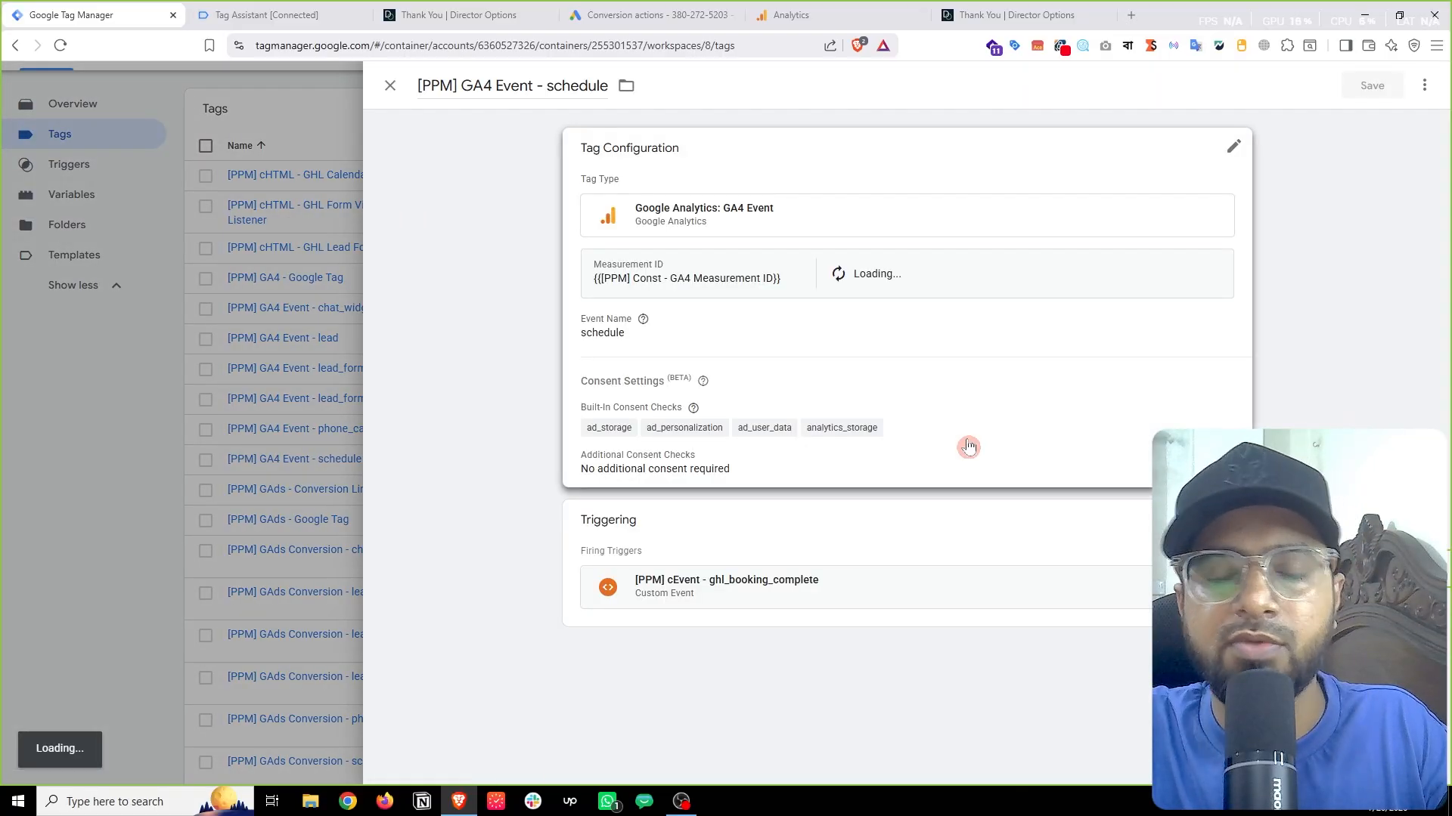
{"action": "left_click", "coordinate": [915, 386]}
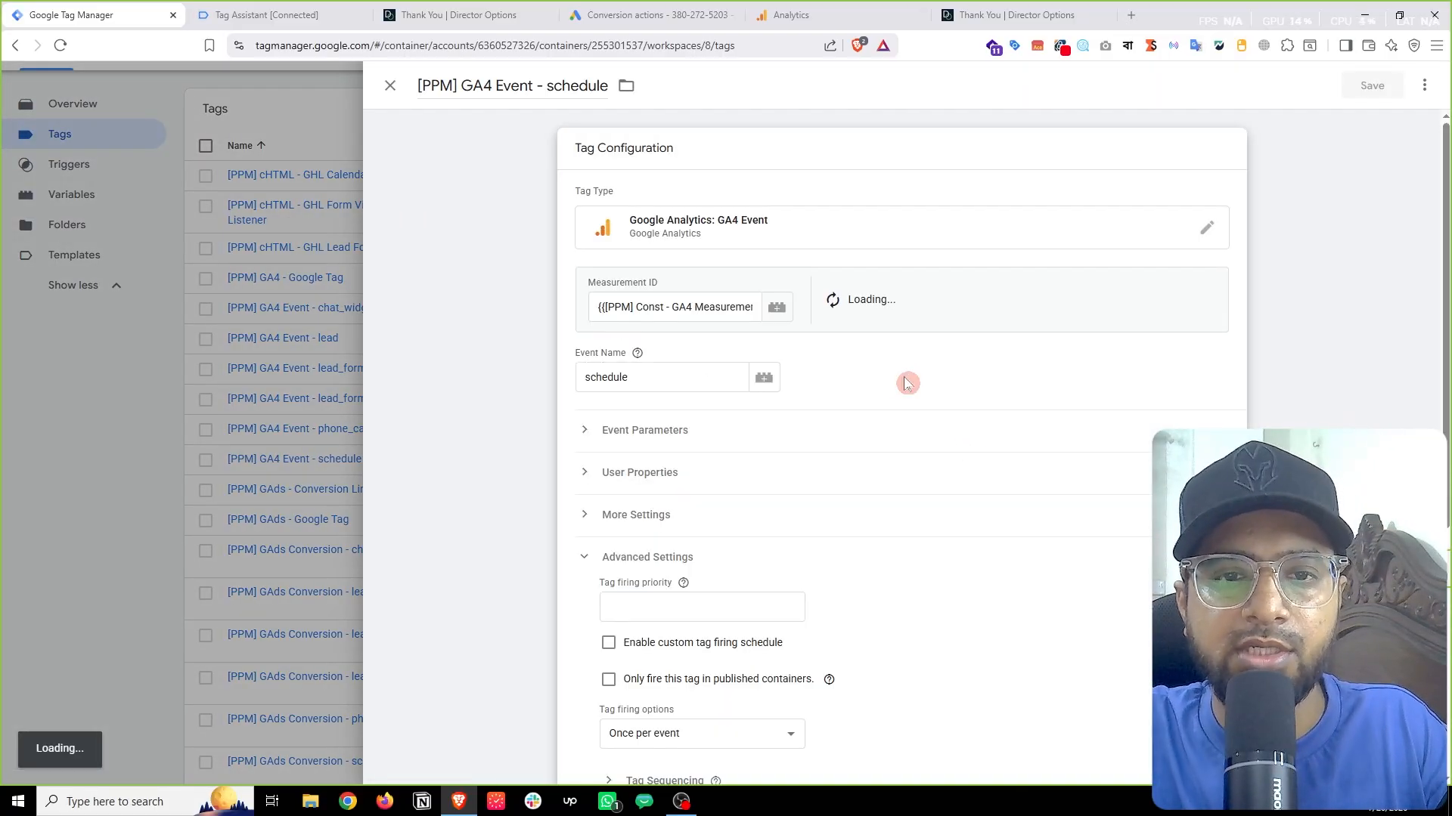
{"action": "left_click", "coordinate": [656, 377]}
{"action": "left_click_drag", "start_coordinate": [656, 377], "coordinate": [578, 377]}
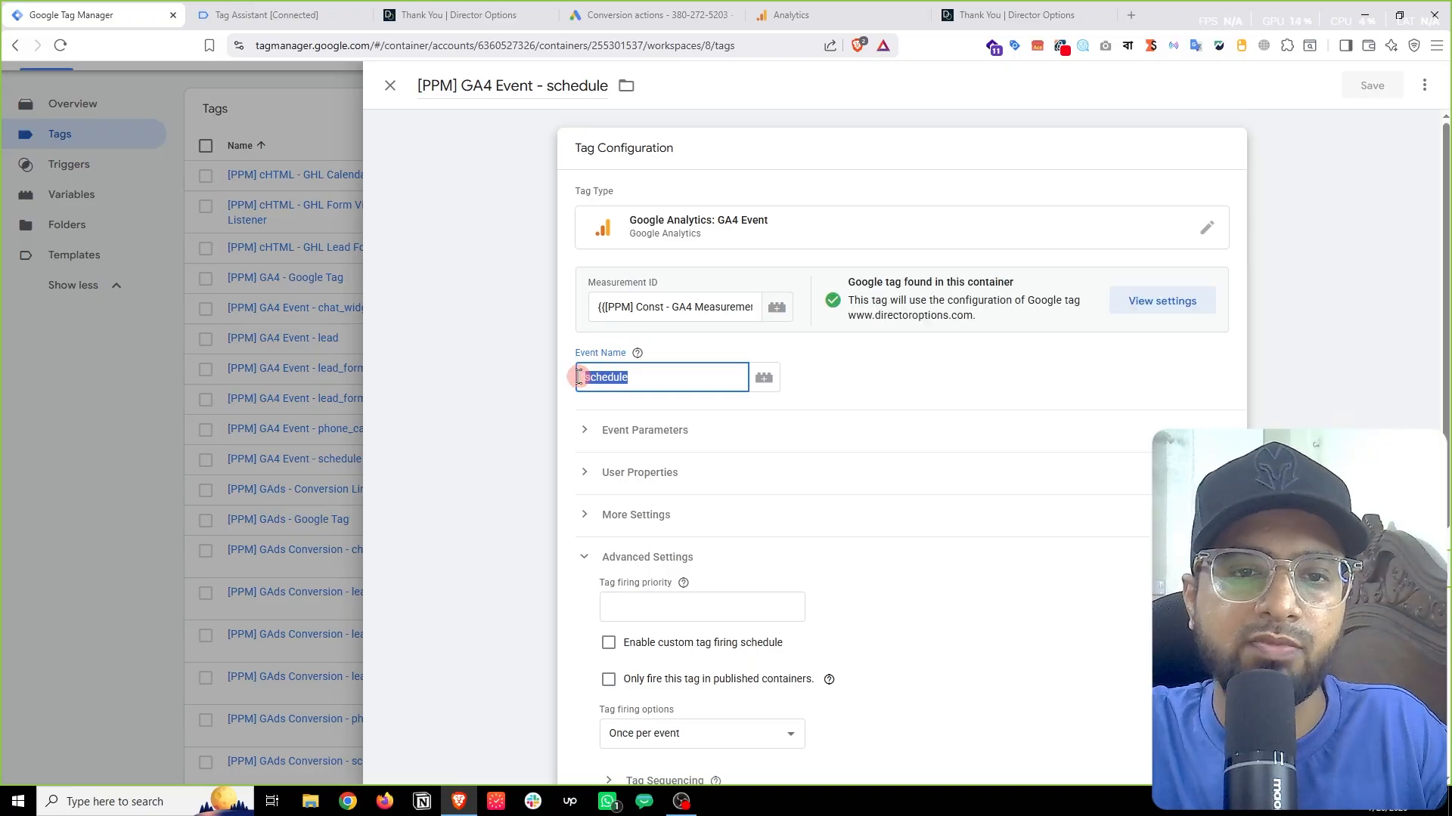
{"action": "left_click", "coordinate": [641, 380]}
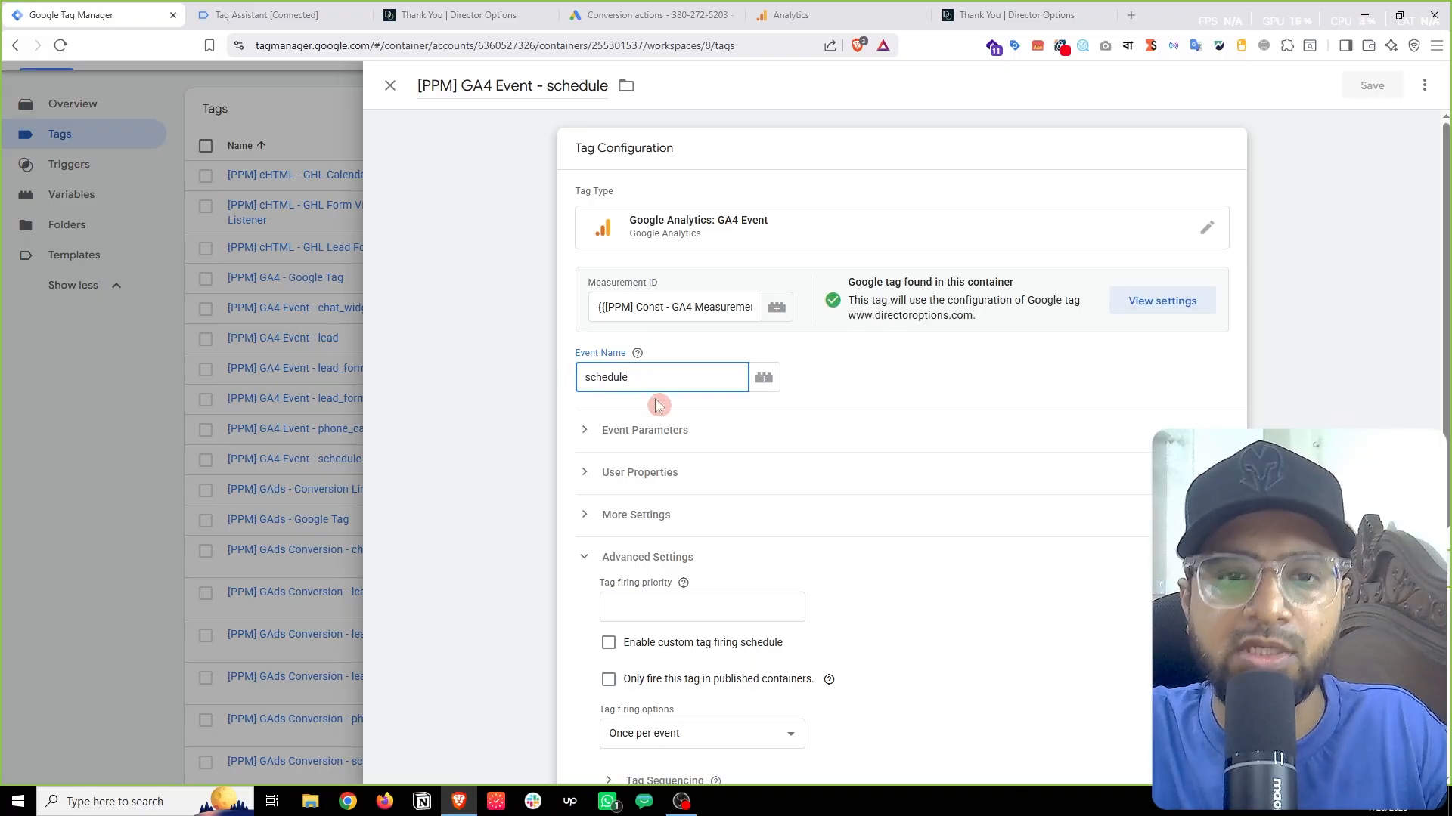
{"action": "left_click", "coordinate": [134, 491]}
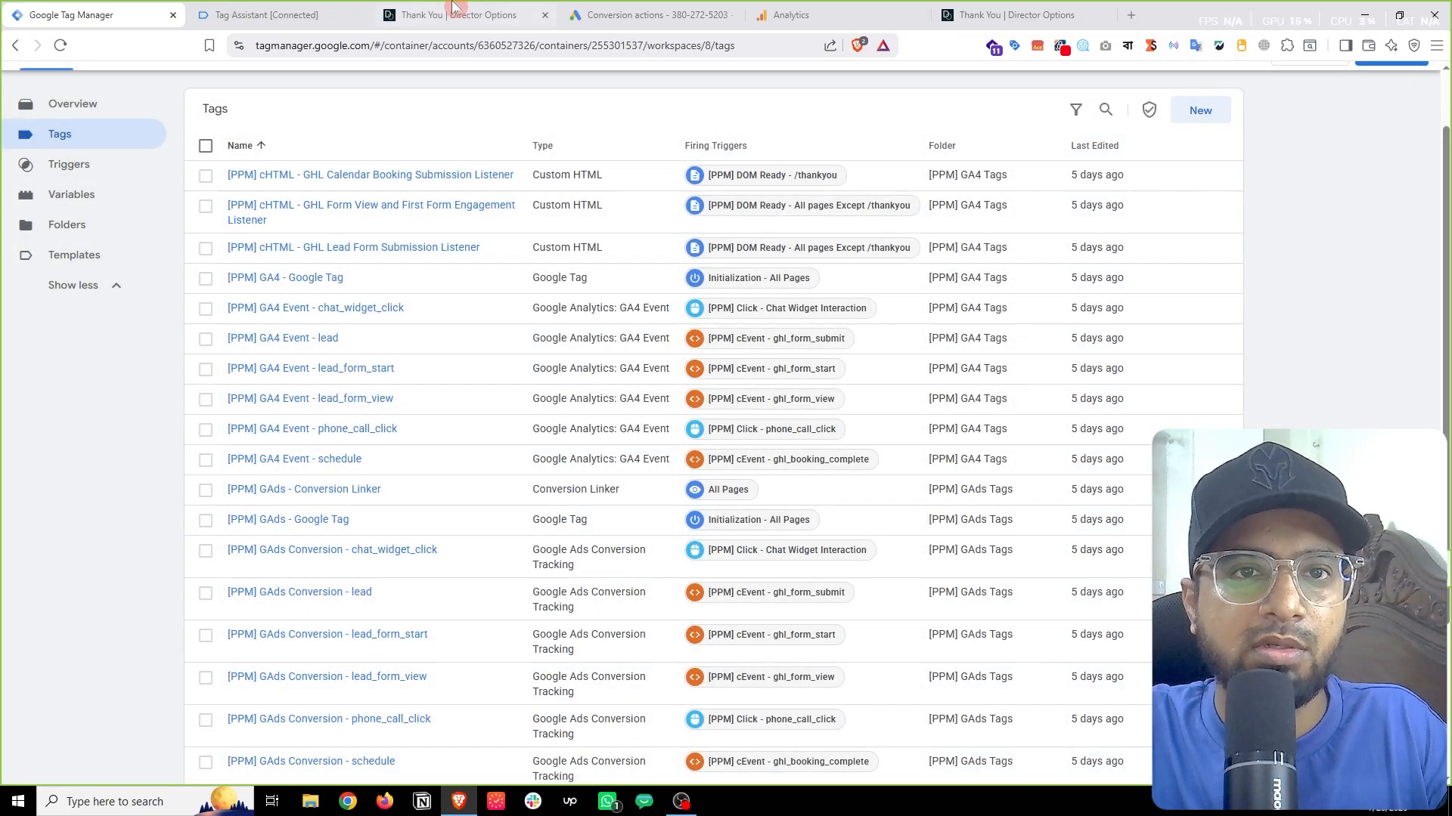
{"action": "left_click", "coordinate": [623, 10]}
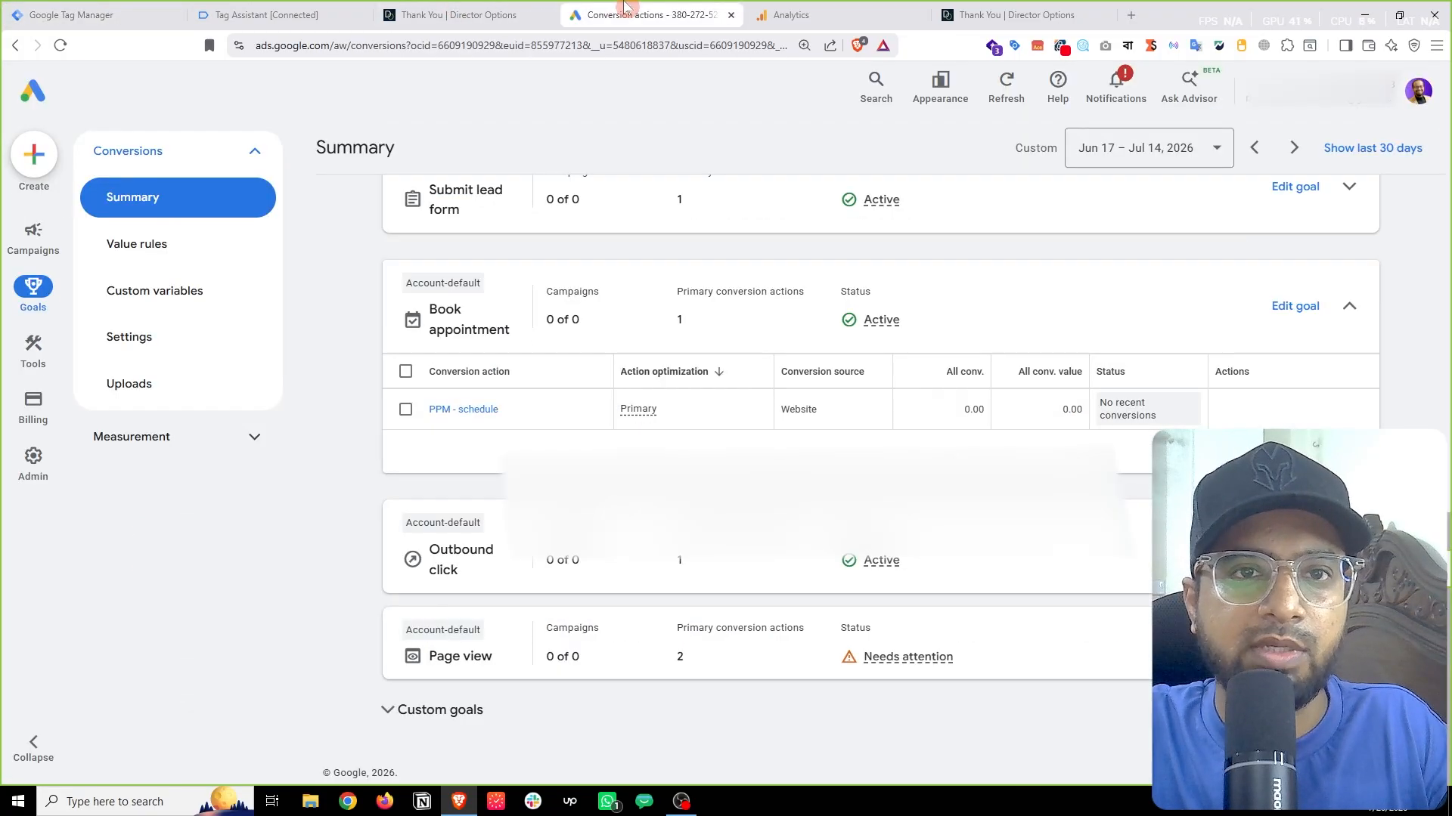
Step: Copy the PPM - schedule conversion's event snippet code from its Google Ads setup section
{"action": "left_click", "coordinate": [470, 411]}
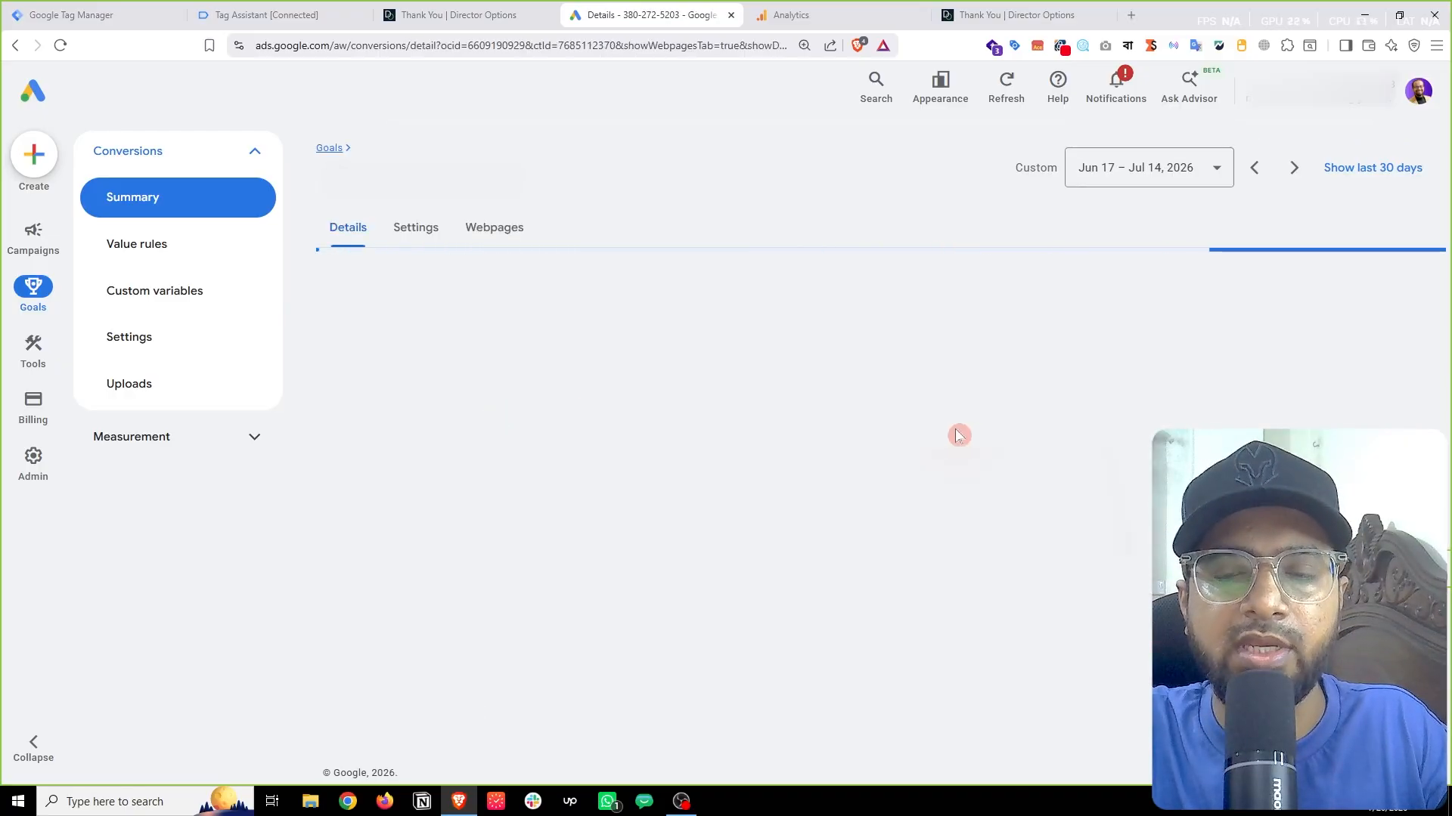
{"action": "scroll", "coordinate": [877, 453], "scroll_direction": "down", "scroll_amount": 4}
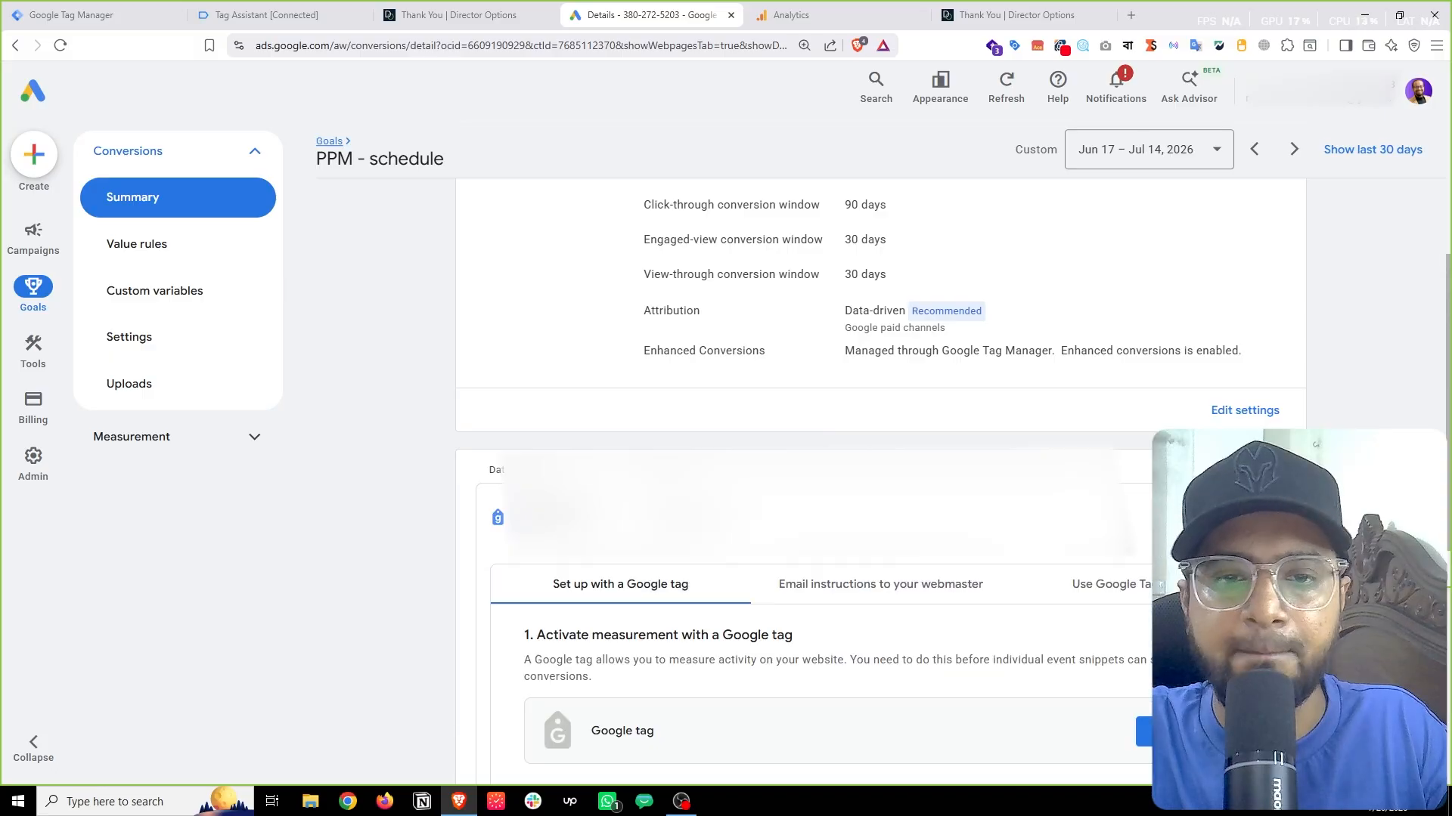
{"action": "scroll", "coordinate": [786, 563], "scroll_direction": "down", "scroll_amount": 4}
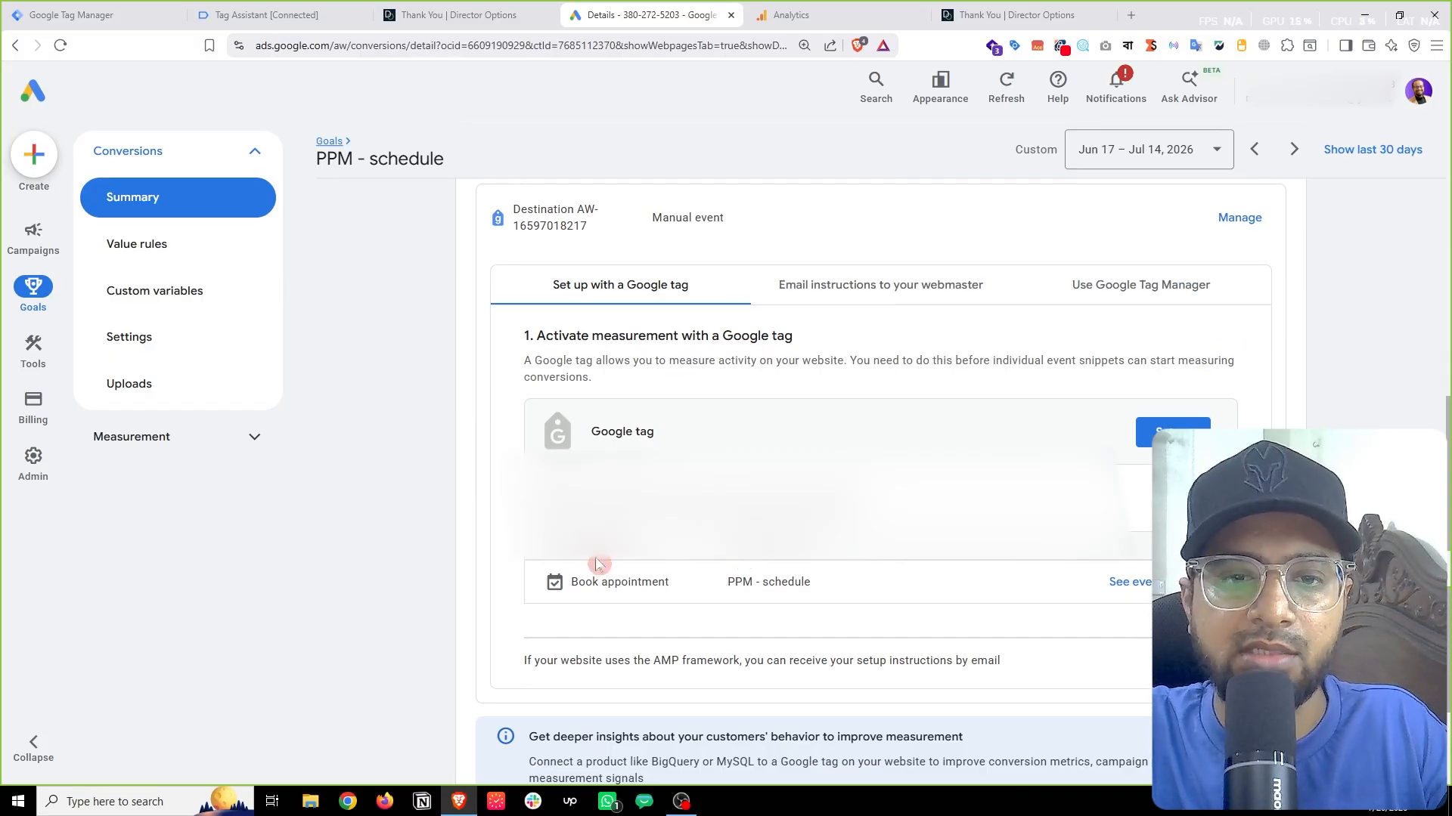
{"action": "scroll", "coordinate": [597, 559], "scroll_direction": "down", "scroll_amount": 2}
{"action": "left_click", "coordinate": [1148, 429]}
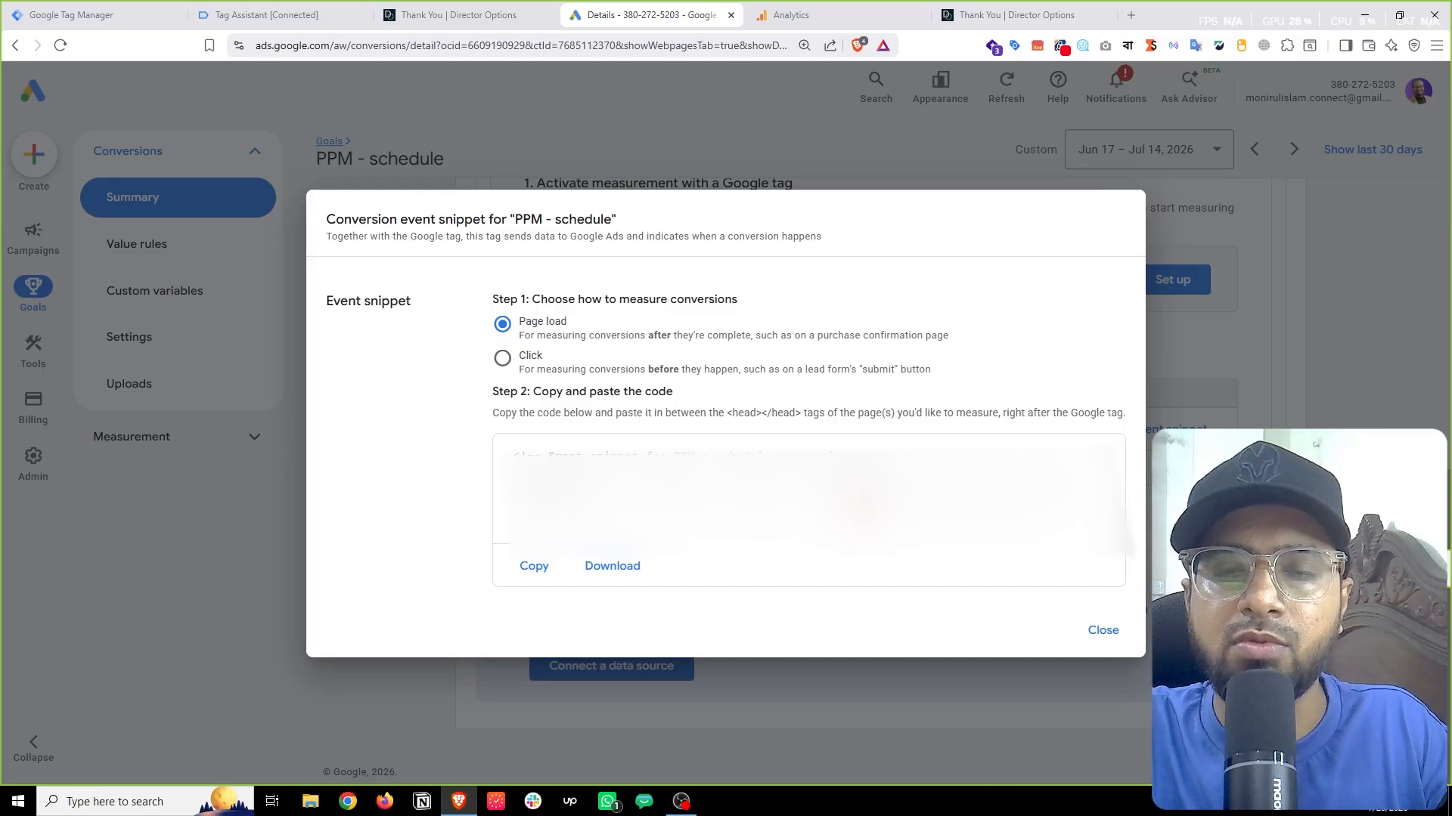
{"action": "left_click", "coordinate": [858, 497]}
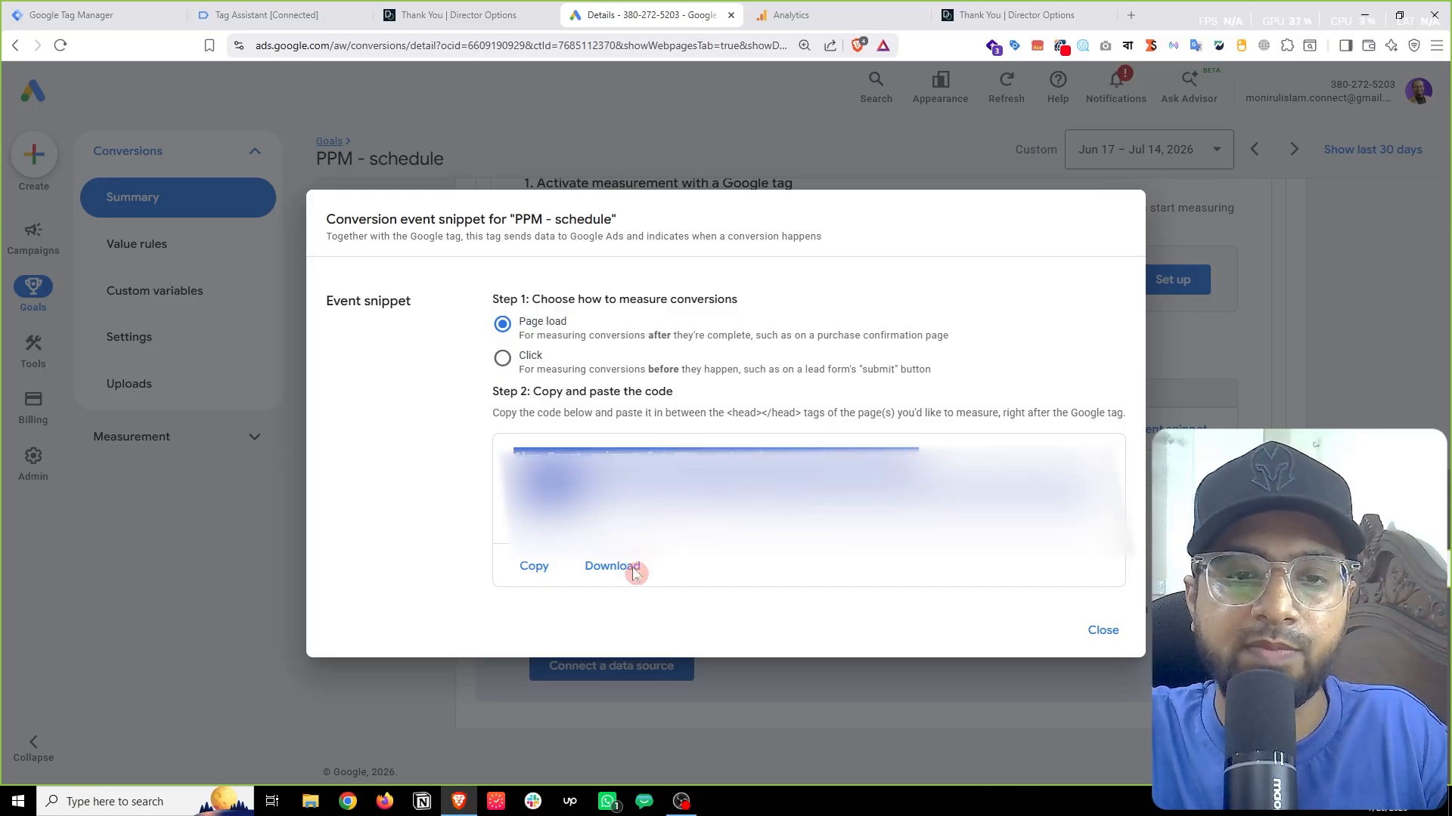
{"action": "left_click", "coordinate": [534, 566]}
{"action": "left_click", "coordinate": [95, 15]}
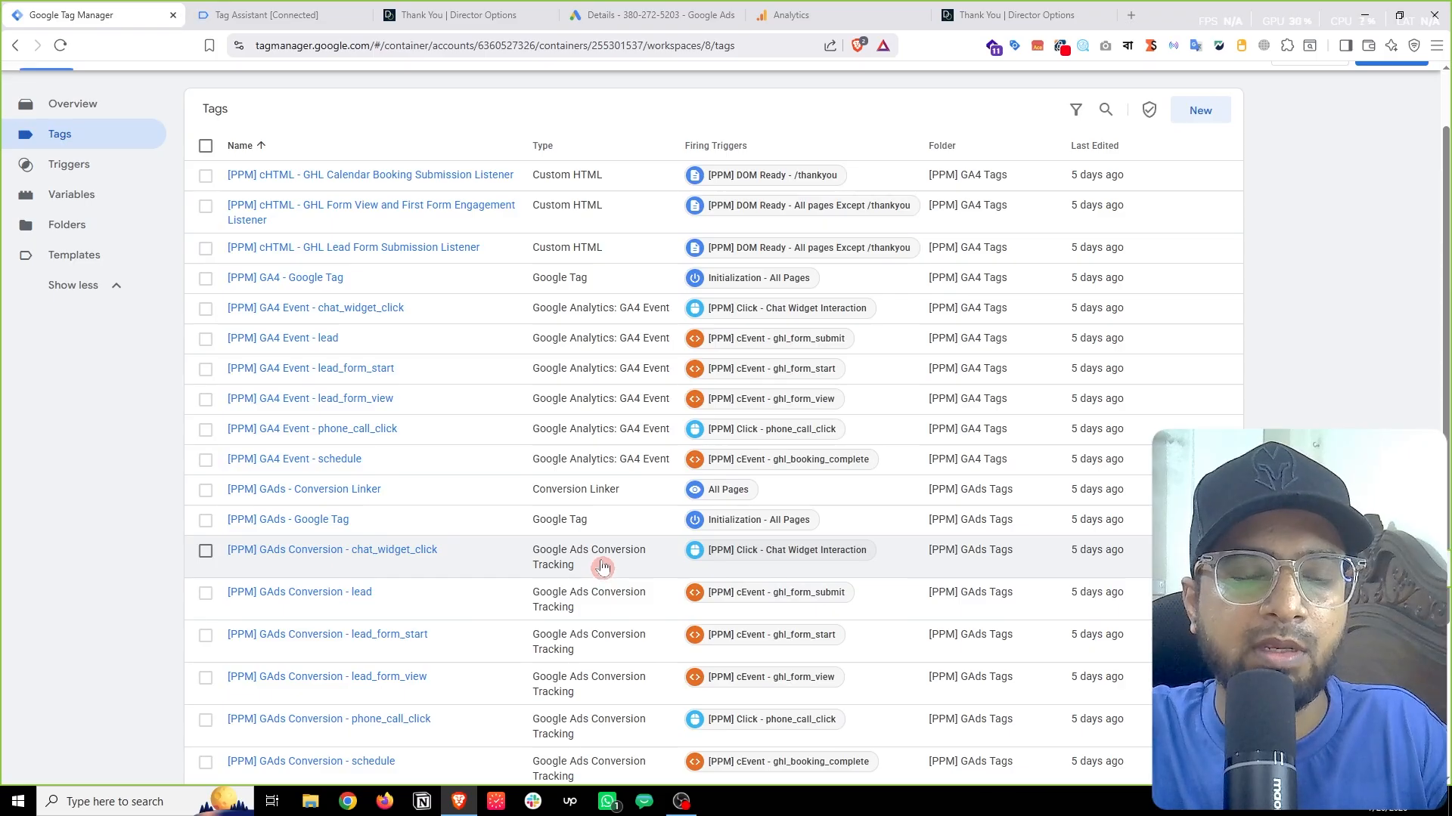
Step: Create a Google Ads Google Tag draft and paste the PPM - schedule event snippet into its Notes
{"action": "left_click", "coordinate": [1199, 110]}
{"action": "left_click", "coordinate": [988, 201]}
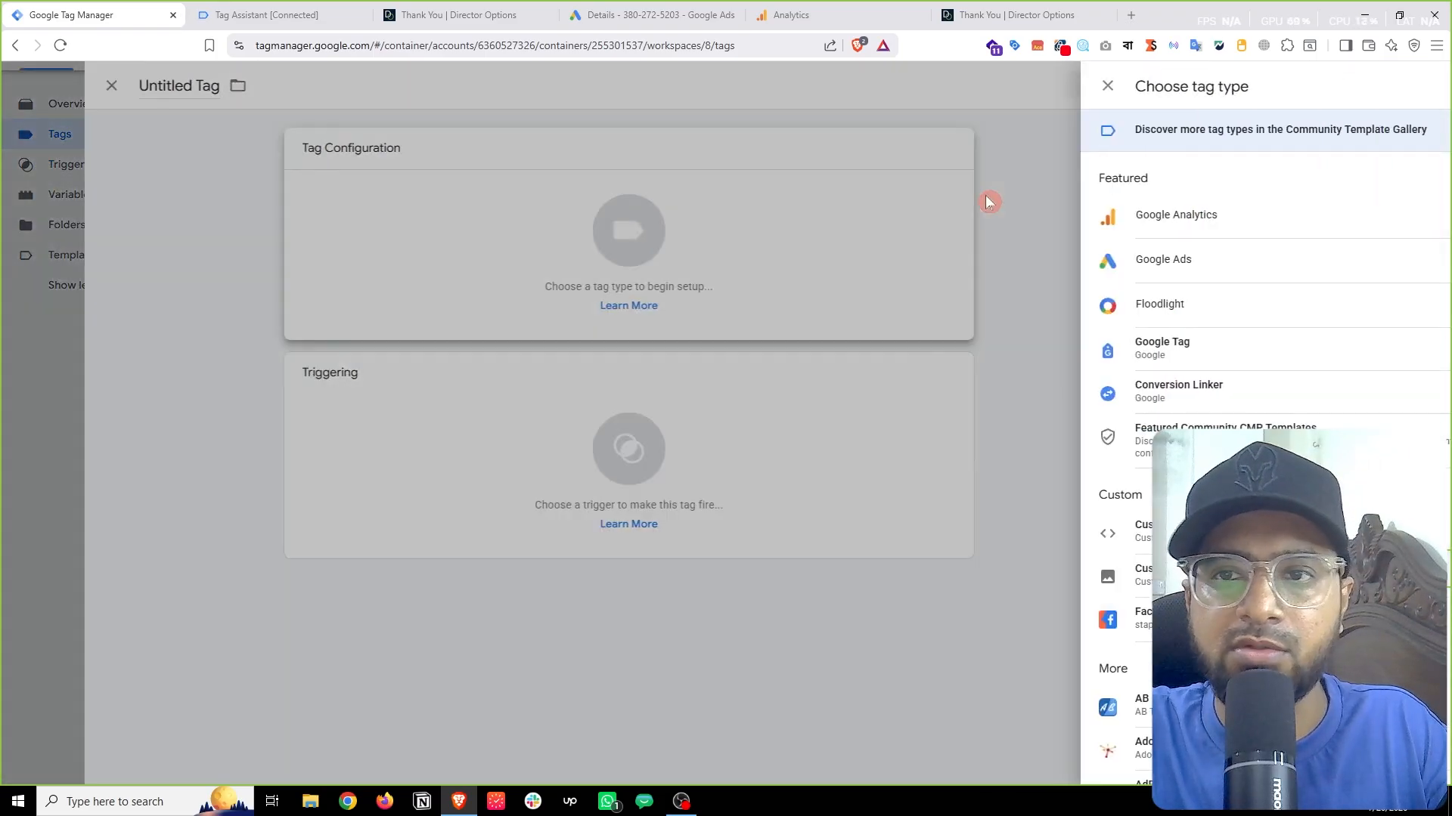
{"action": "left_click", "coordinate": [1096, 266]}
{"action": "left_click", "coordinate": [1105, 191]}
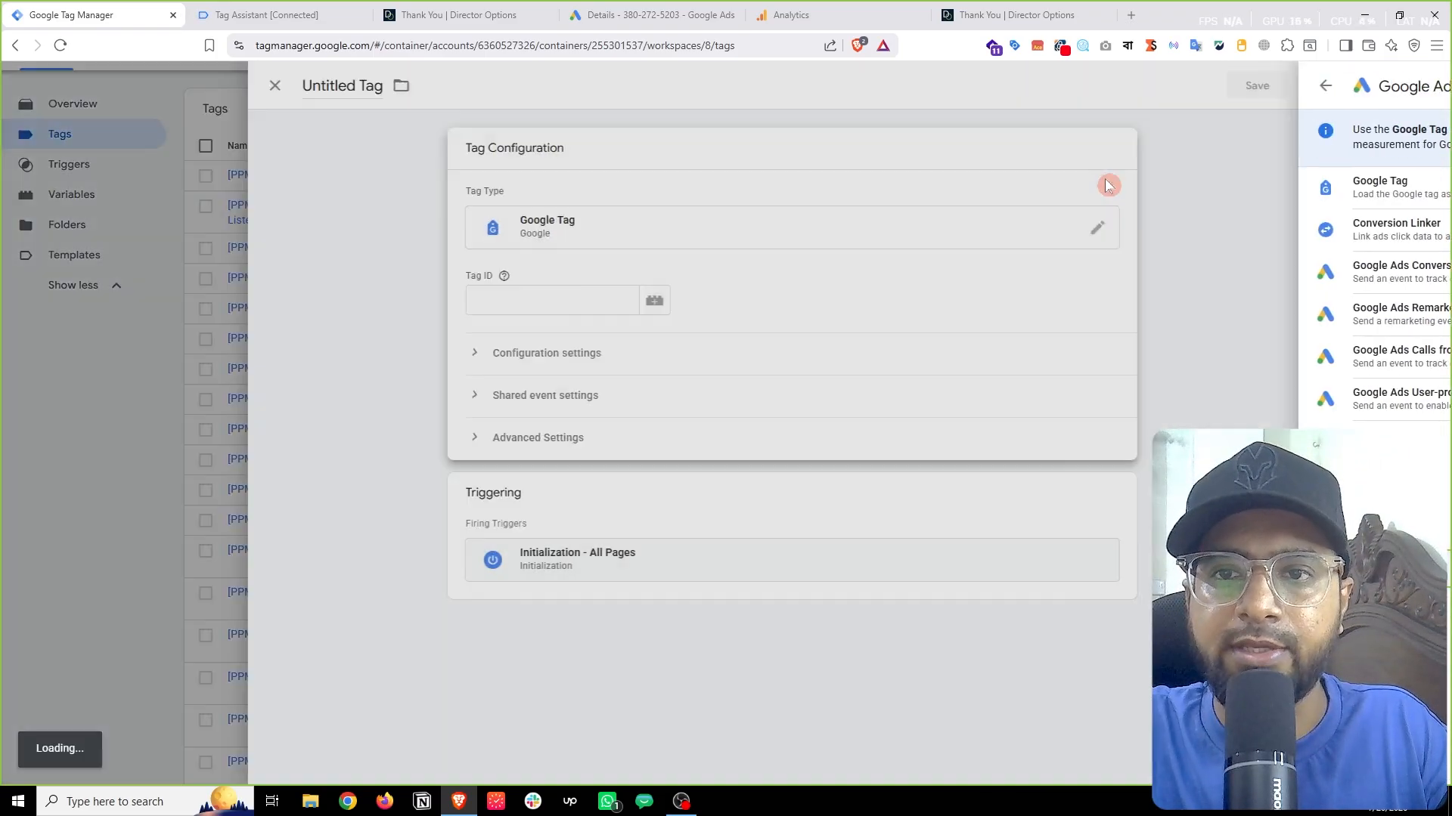
{"action": "left_click", "coordinate": [1421, 90]}
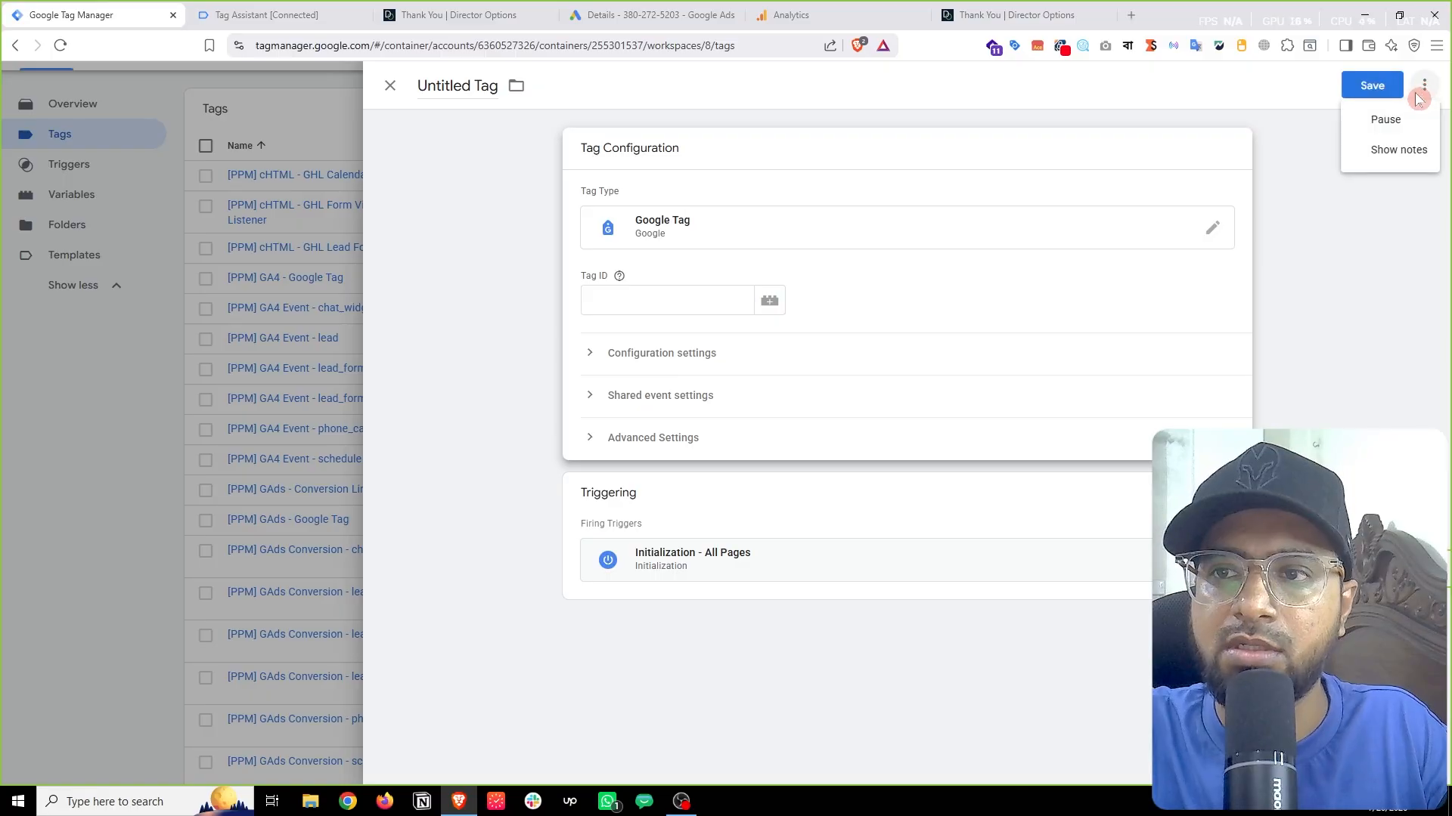
{"action": "left_click", "coordinate": [1408, 150]}
{"action": "left_click", "coordinate": [781, 483]}
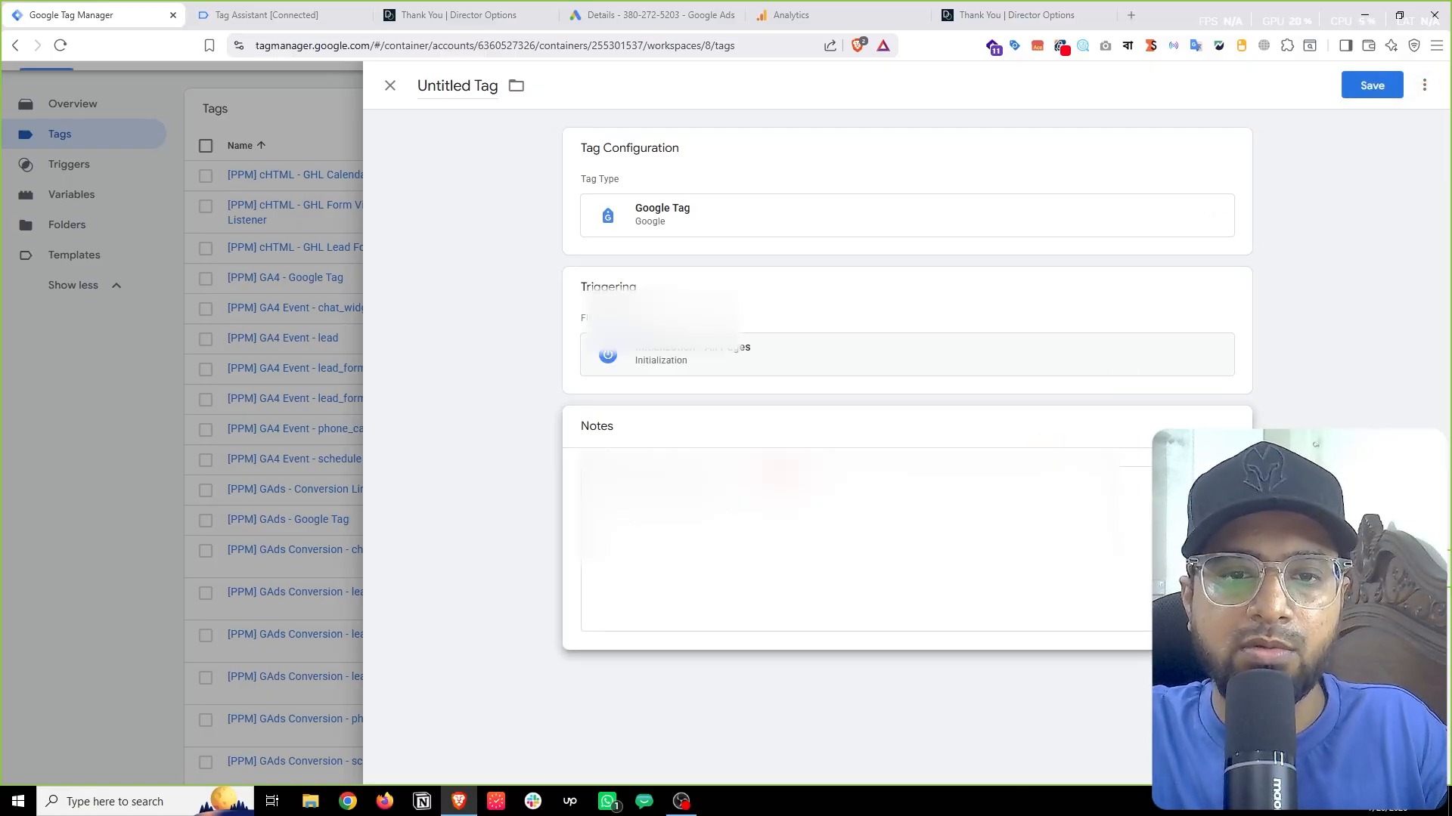
{"action": "left_click", "coordinate": [727, 526]}
{"action": "key", "text": "ctrl+v"}
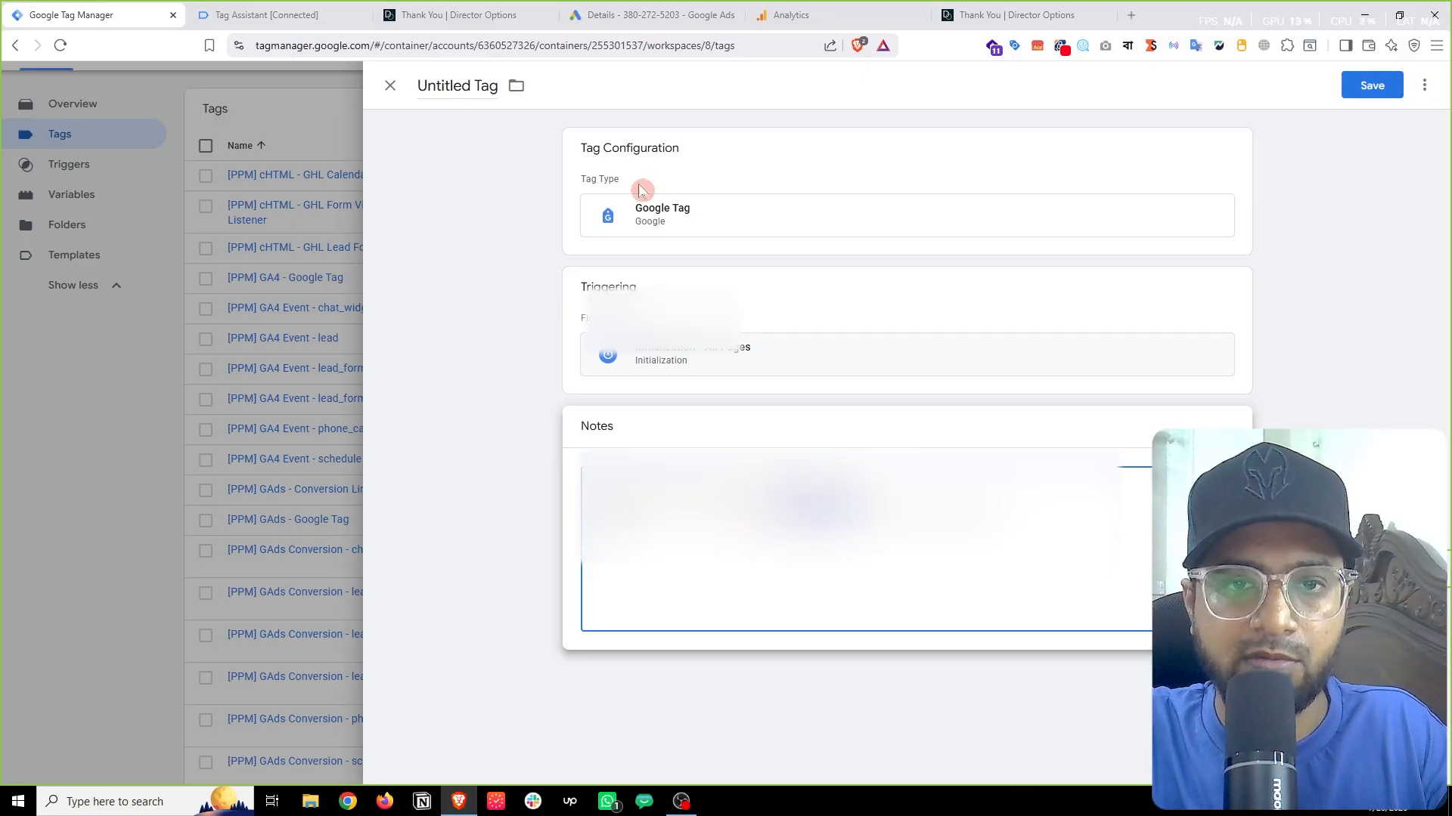
Step: Paste the copied ID into Tag ID and close the draft unsaved
{"action": "left_click", "coordinate": [662, 217]}
{"action": "right_click", "coordinate": [671, 291]}
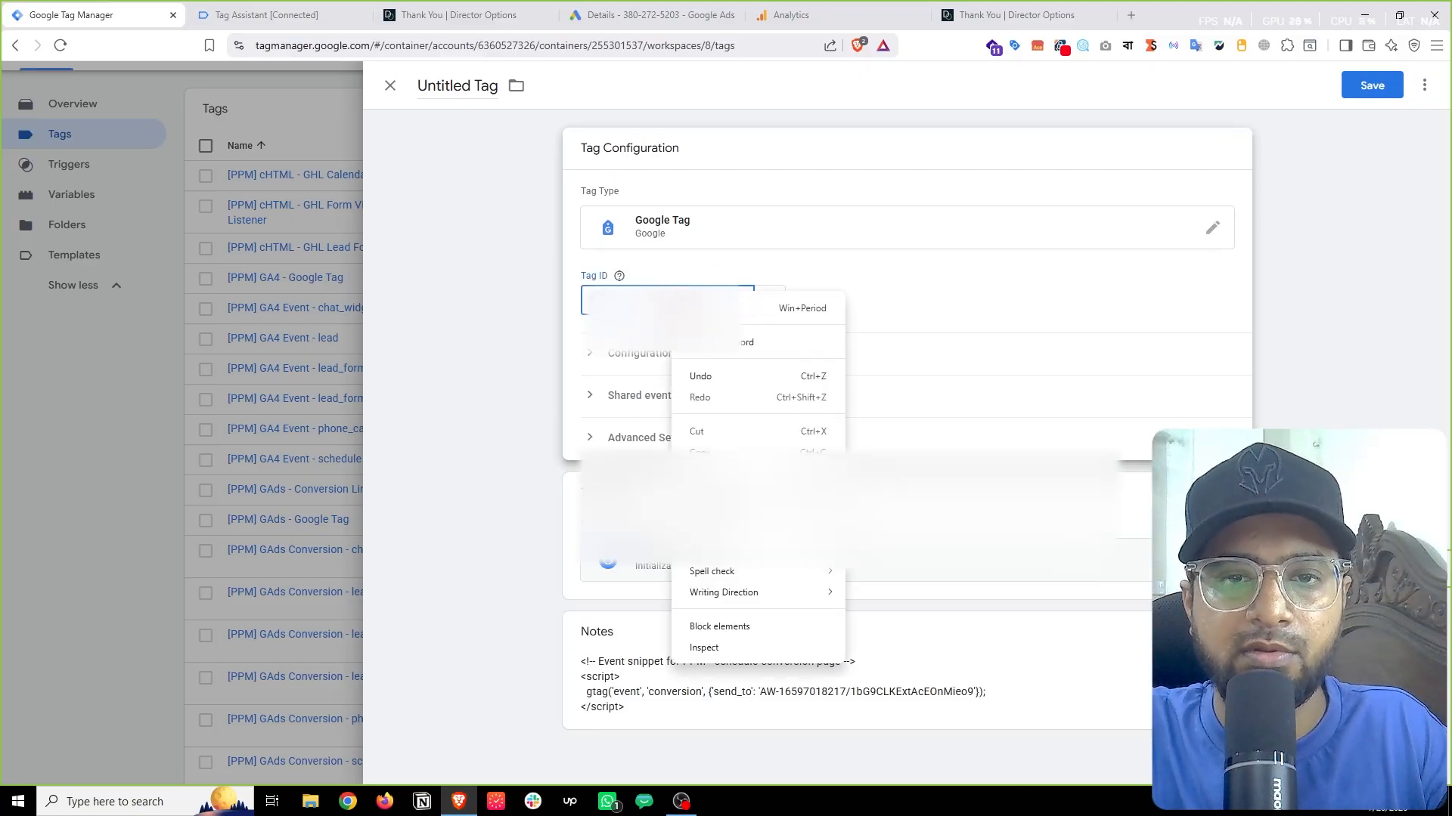
{"action": "left_click", "coordinate": [734, 474]}
{"action": "left_click", "coordinate": [981, 276]}
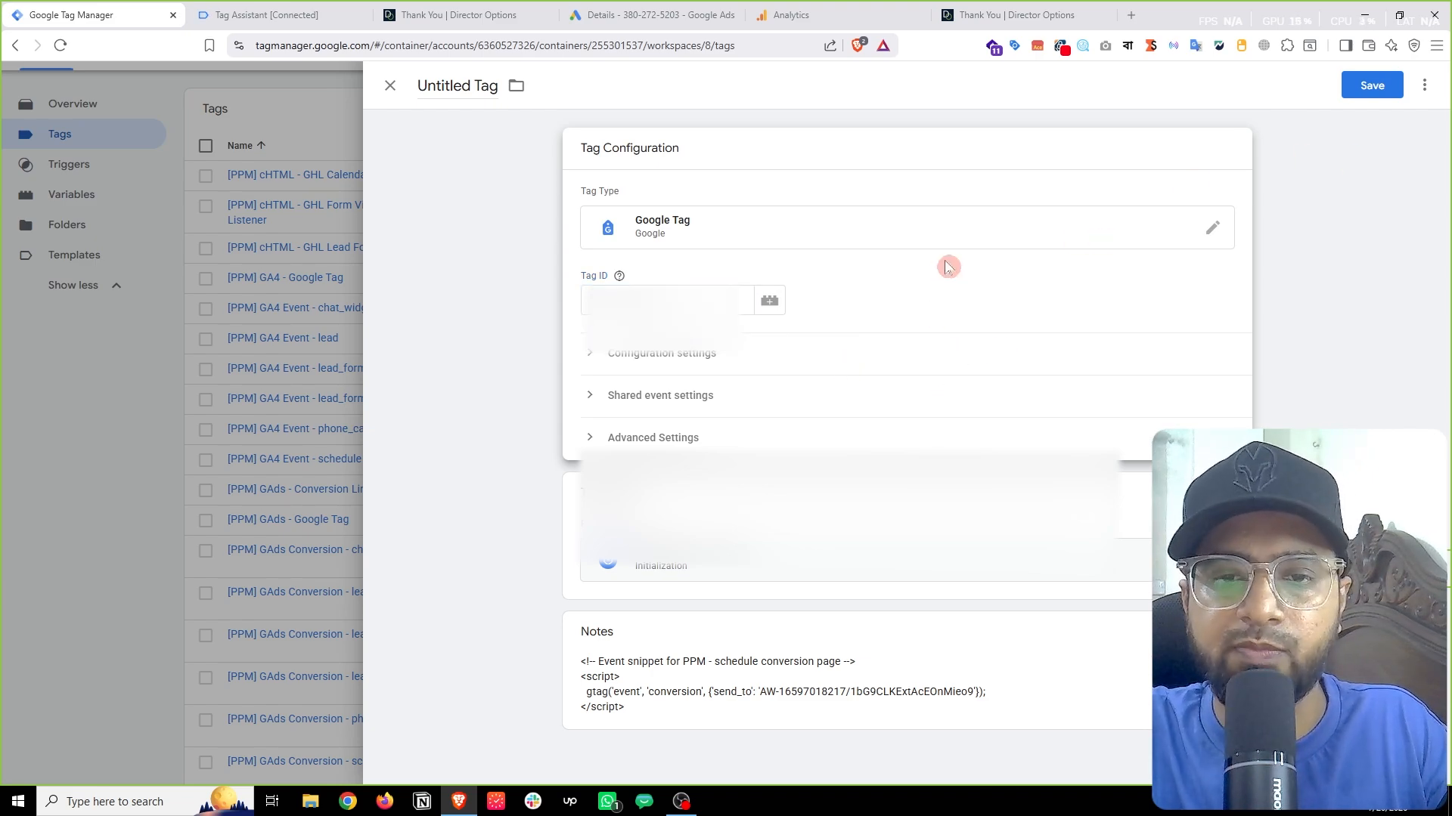
{"action": "left_click", "coordinate": [204, 492]}
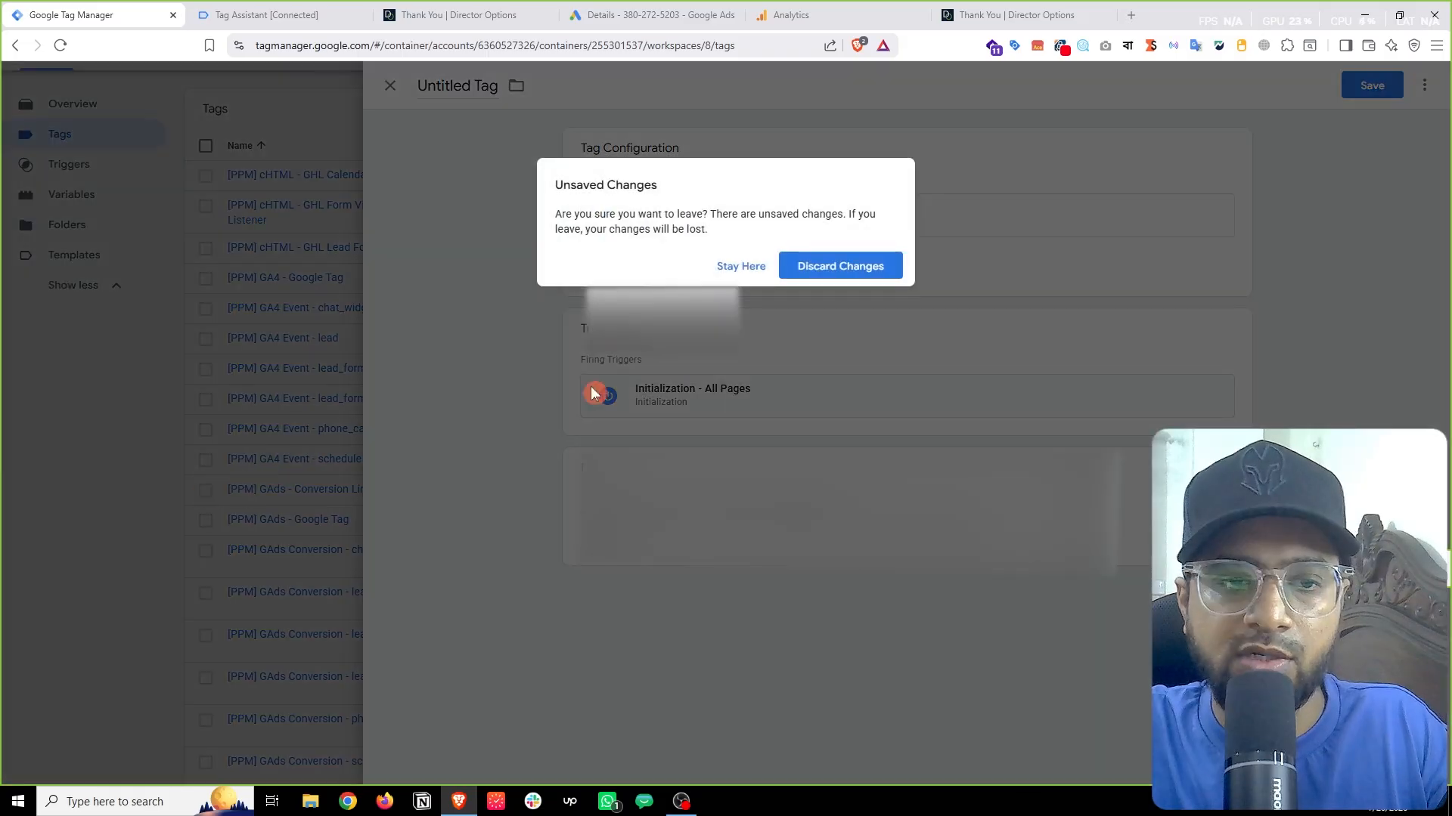
Step: Discard the leftover draft and inspect the [PPM] GAds - Google Tag configuration
{"action": "left_click", "coordinate": [864, 270]}
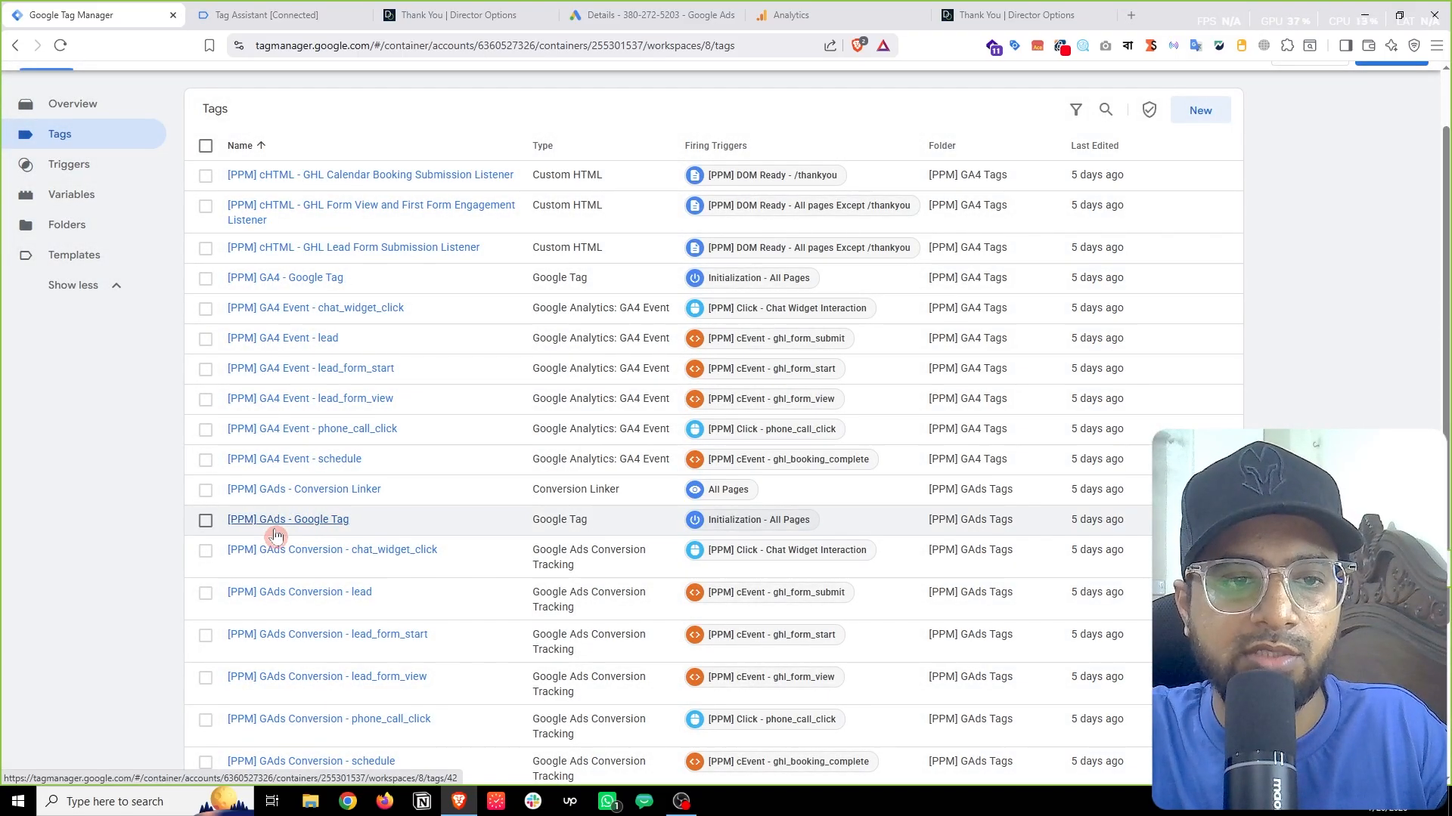
{"action": "left_click", "coordinate": [277, 532]}
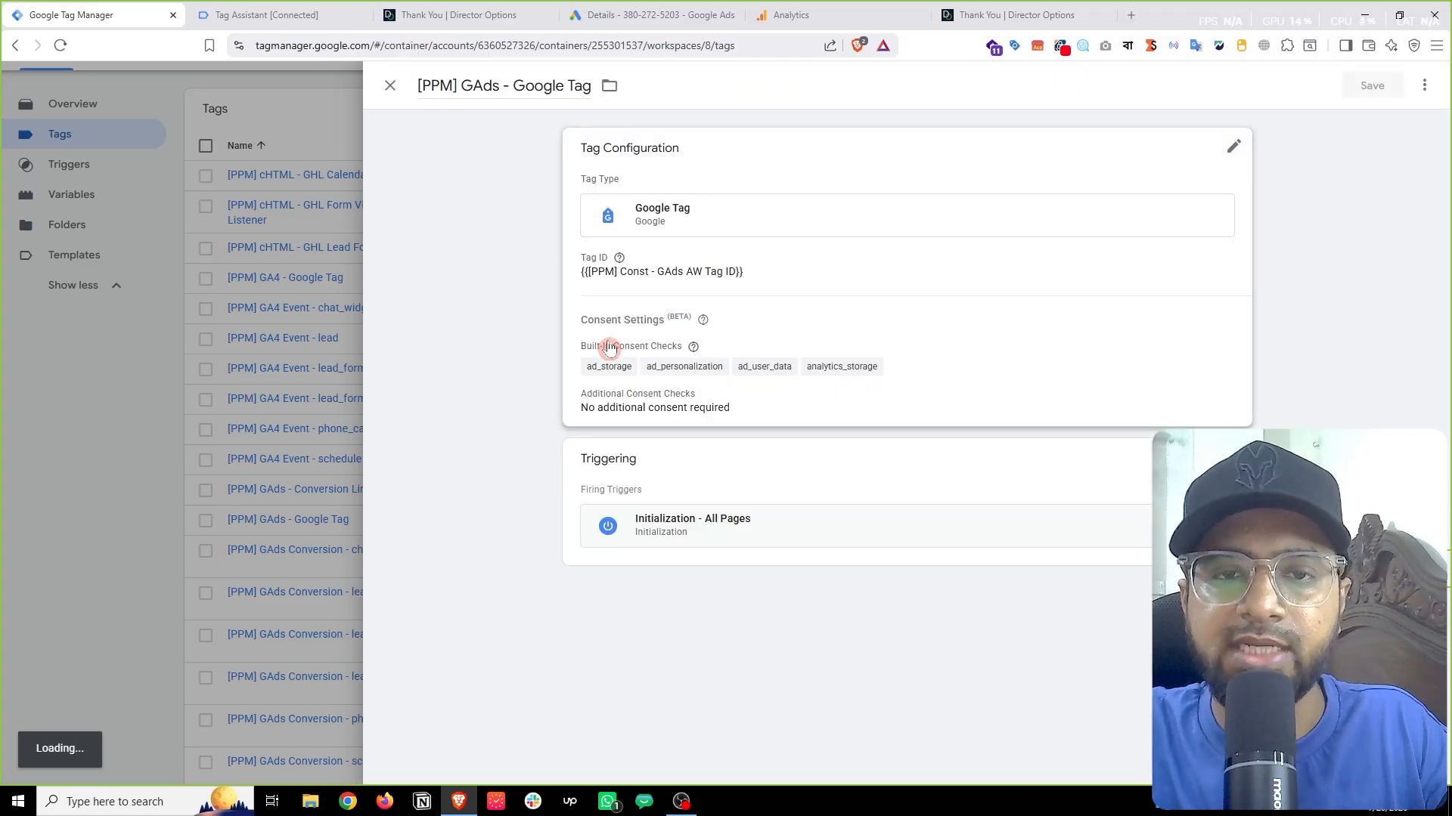
{"action": "left_click", "coordinate": [816, 307]}
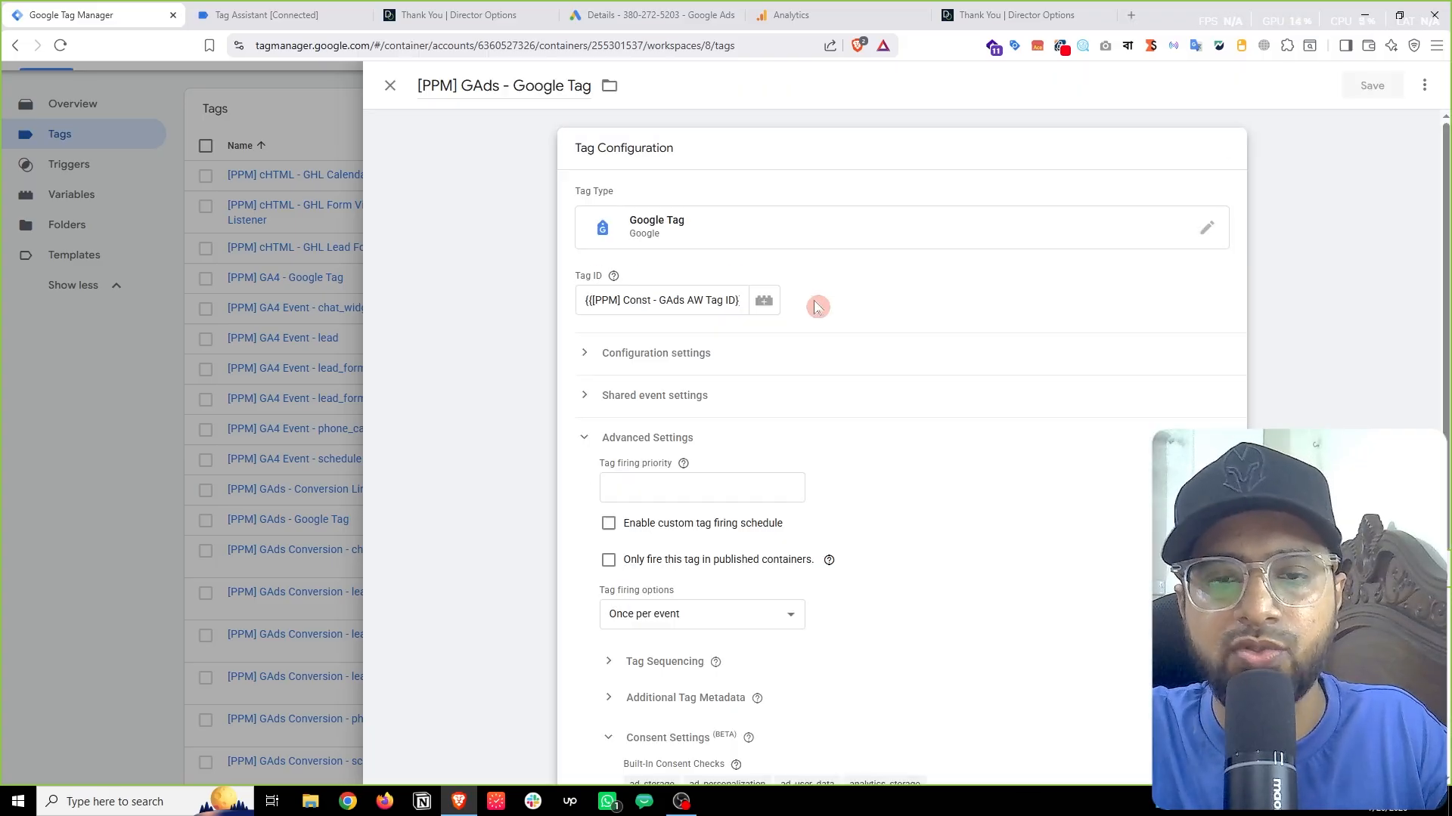
{"action": "left_click", "coordinate": [80, 496]}
{"action": "scroll", "coordinate": [983, 294], "scroll_direction": "up", "scroll_amount": 1}
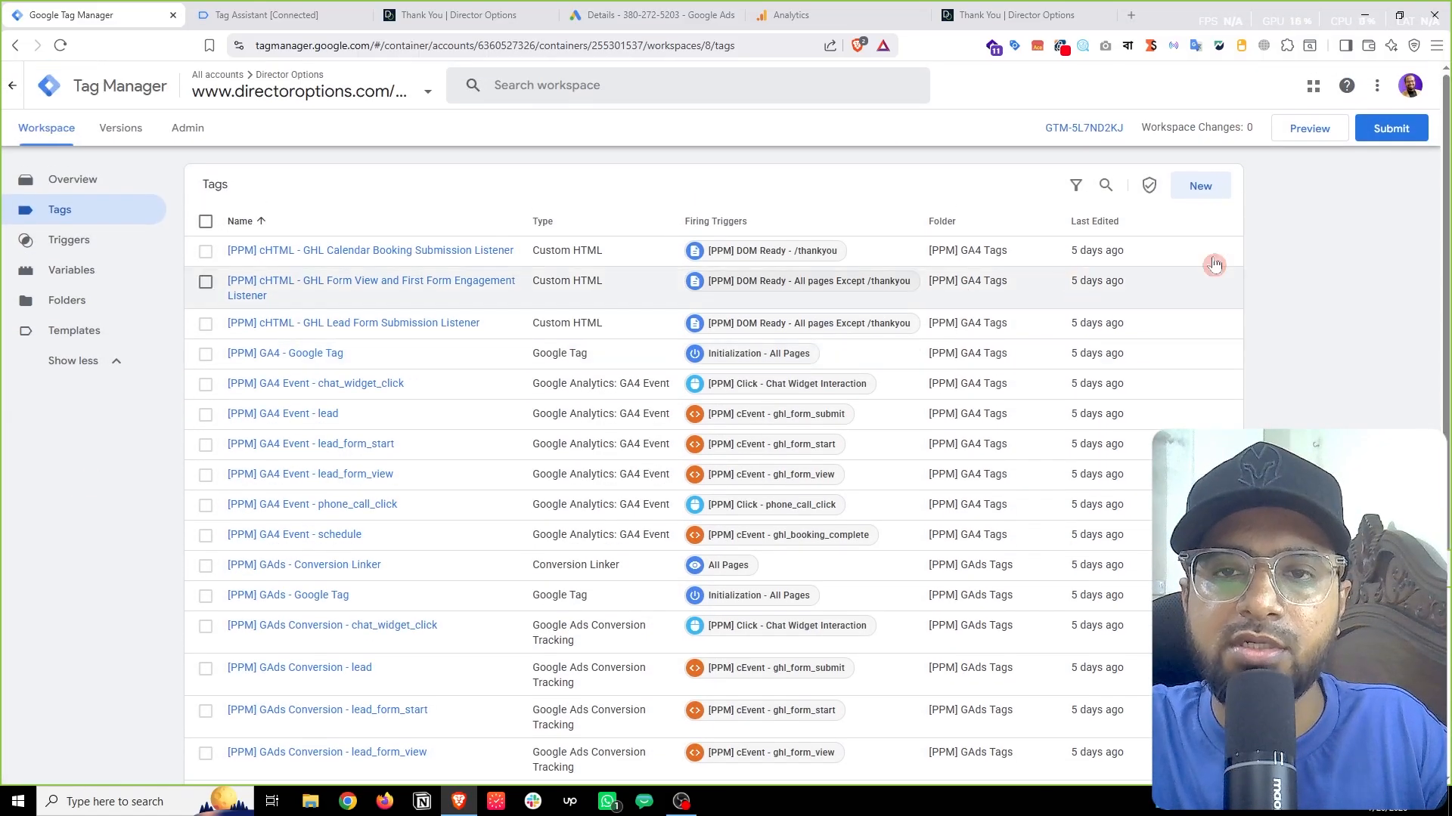
Step: Create a new Google Ads Conversion Linker tag with linking enabled on all page URLs
{"action": "left_click", "coordinate": [1217, 189]}
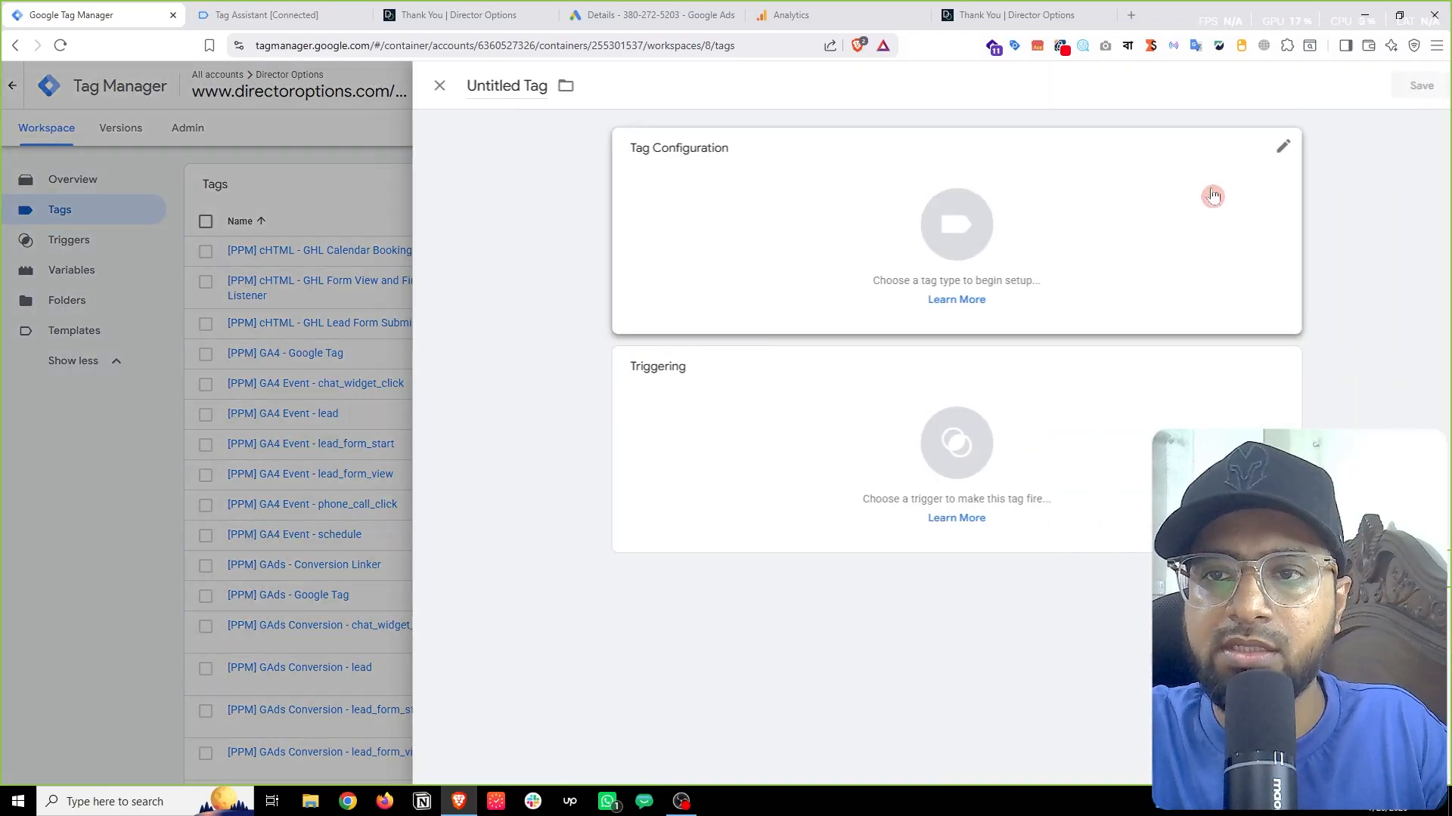
{"action": "left_click", "coordinate": [1140, 212]}
{"action": "left_click", "coordinate": [1136, 262]}
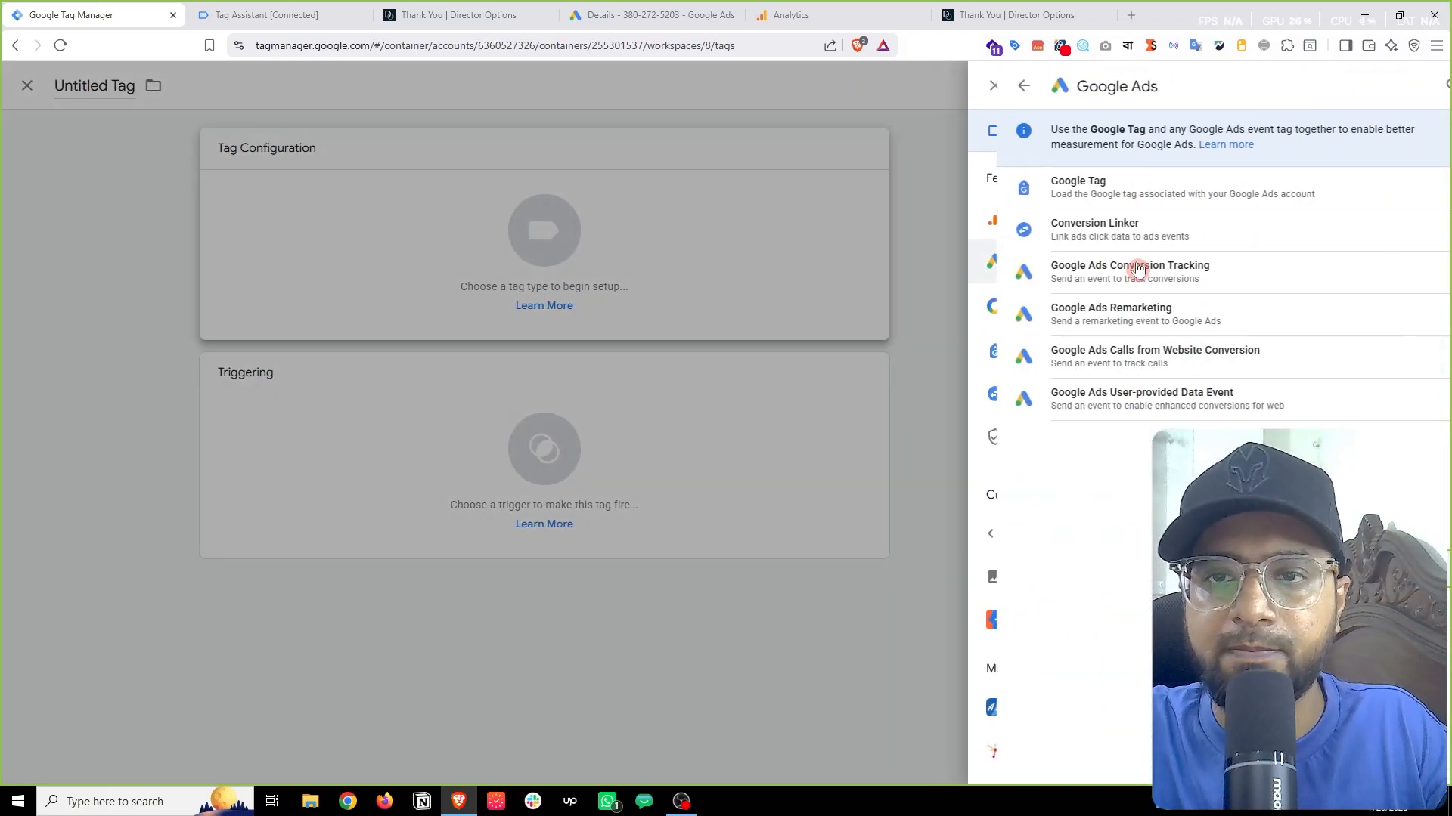
{"action": "left_click", "coordinate": [1119, 234]}
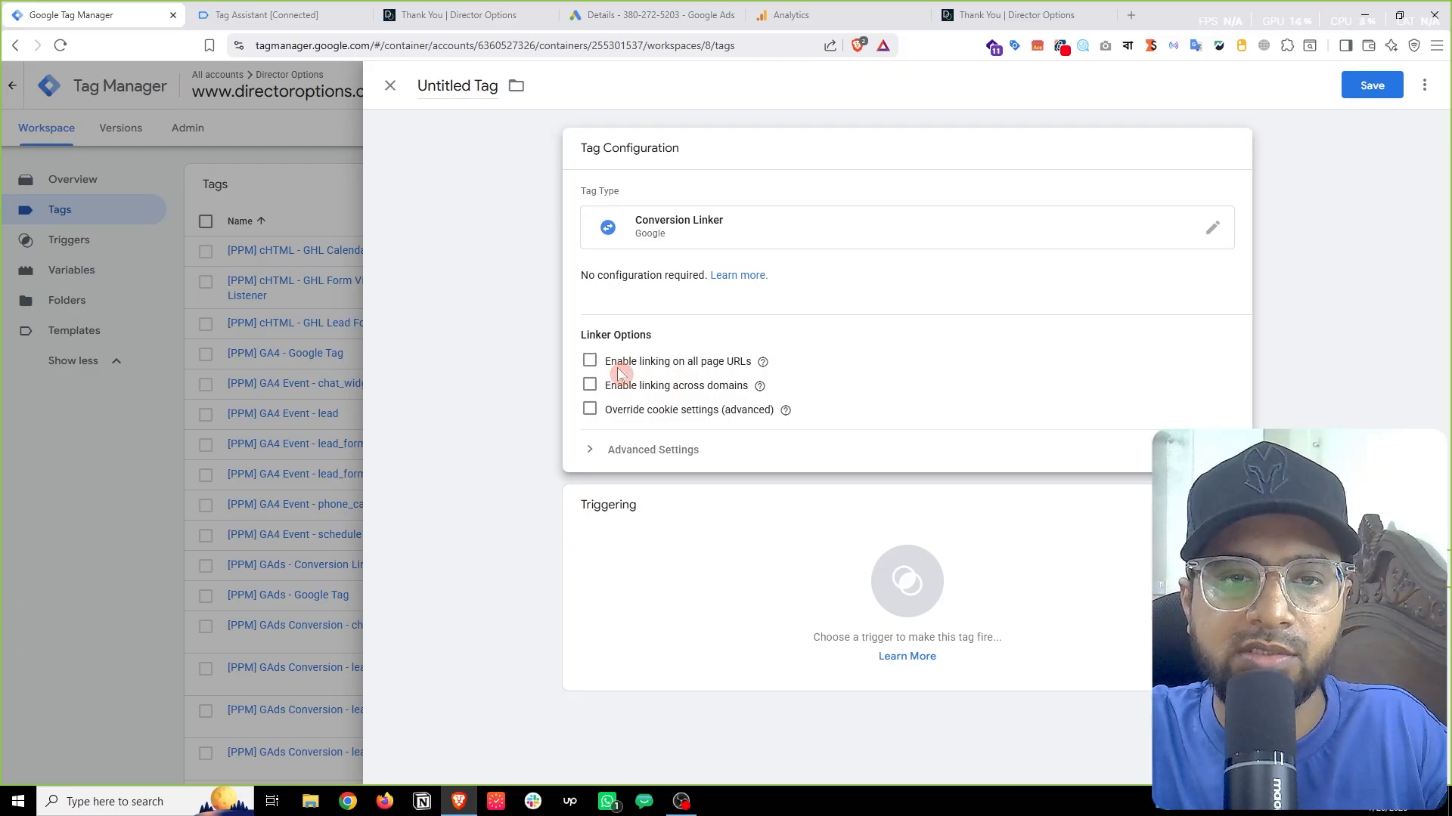
{"action": "left_click", "coordinate": [591, 364]}
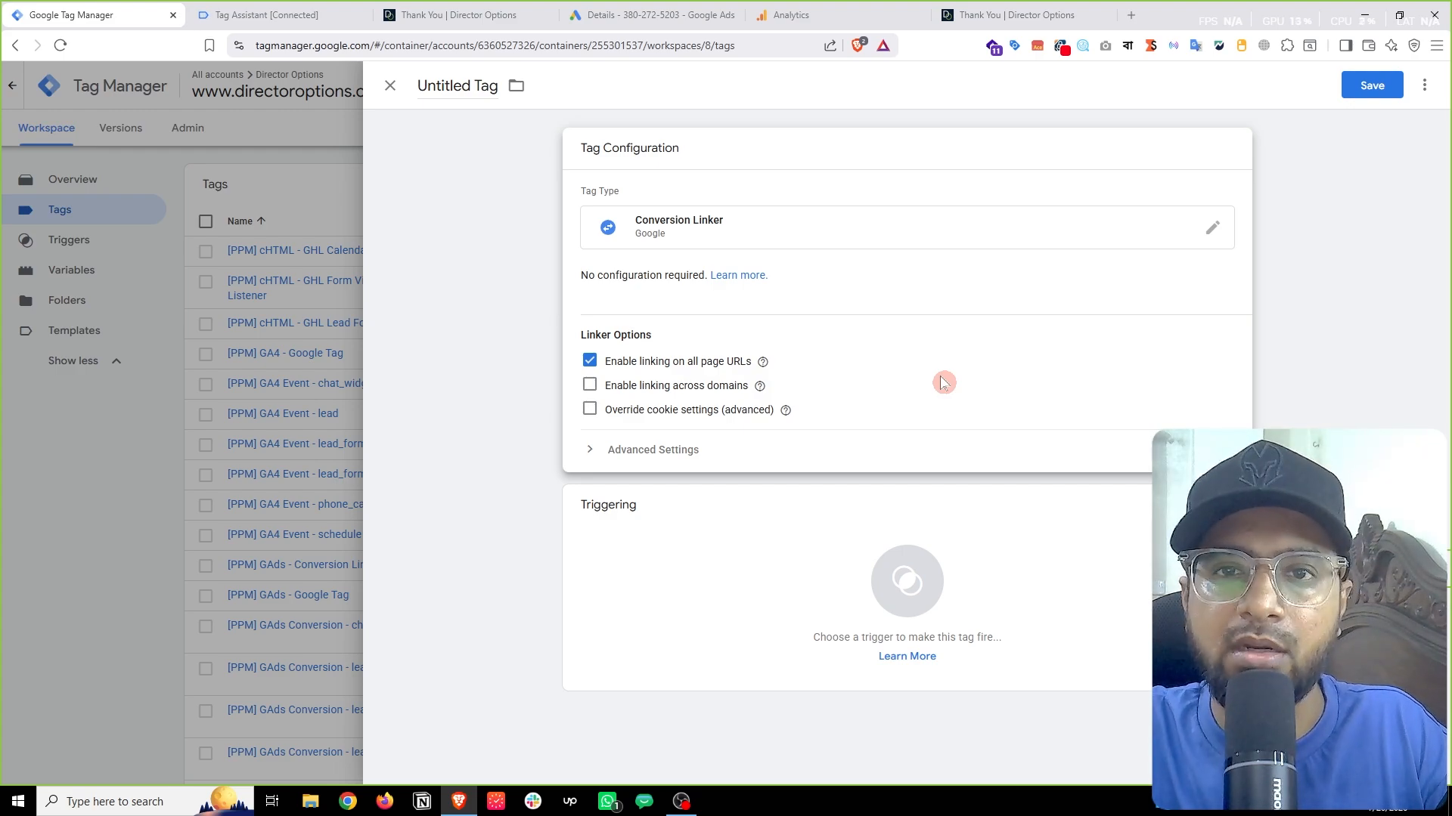
Step: Fire the Conversion Linker on All Pages instead of ghl_booking_complete, then discard the draft
{"action": "left_click", "coordinate": [711, 571]}
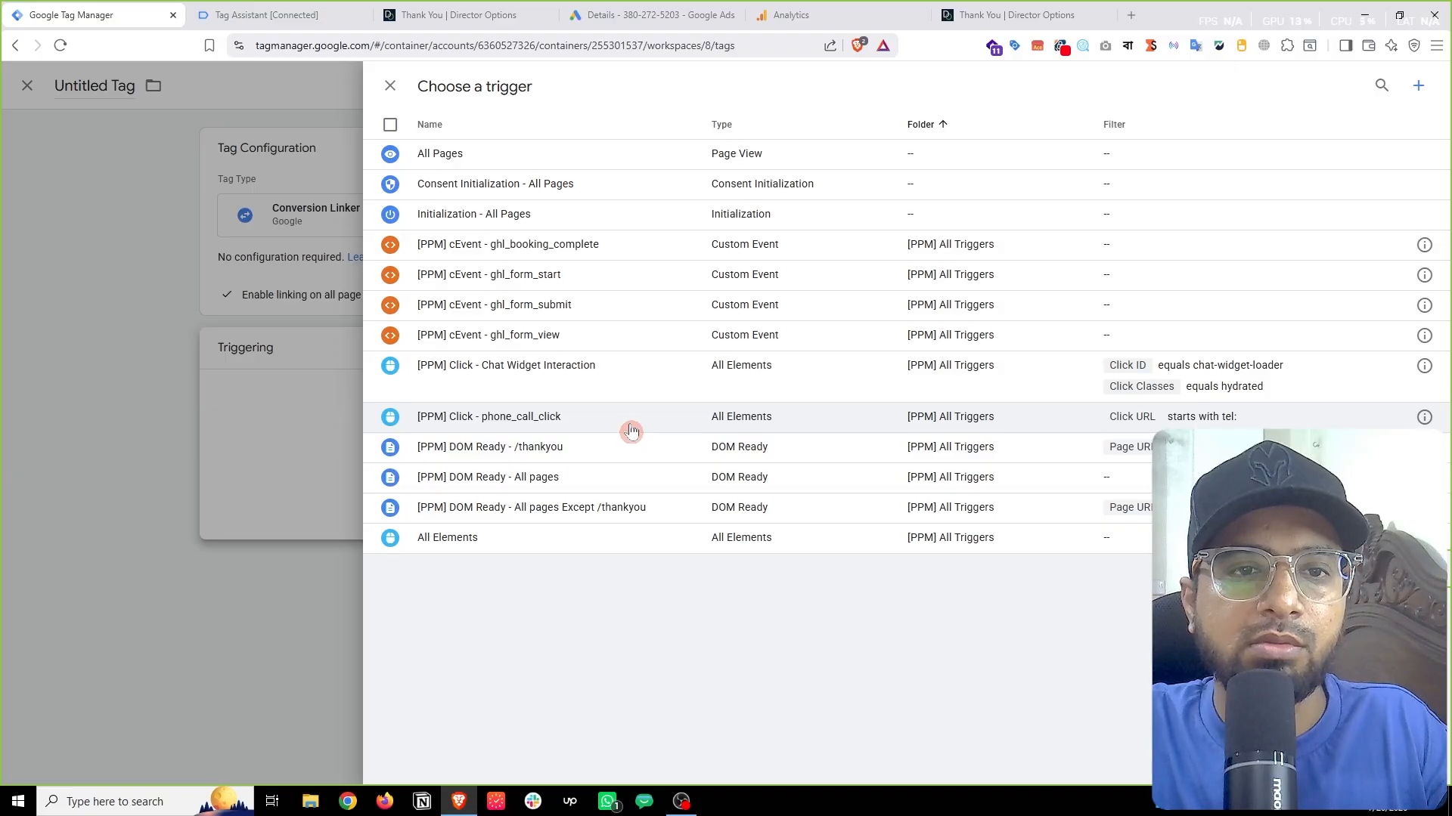
{"action": "left_click", "coordinate": [571, 246]}
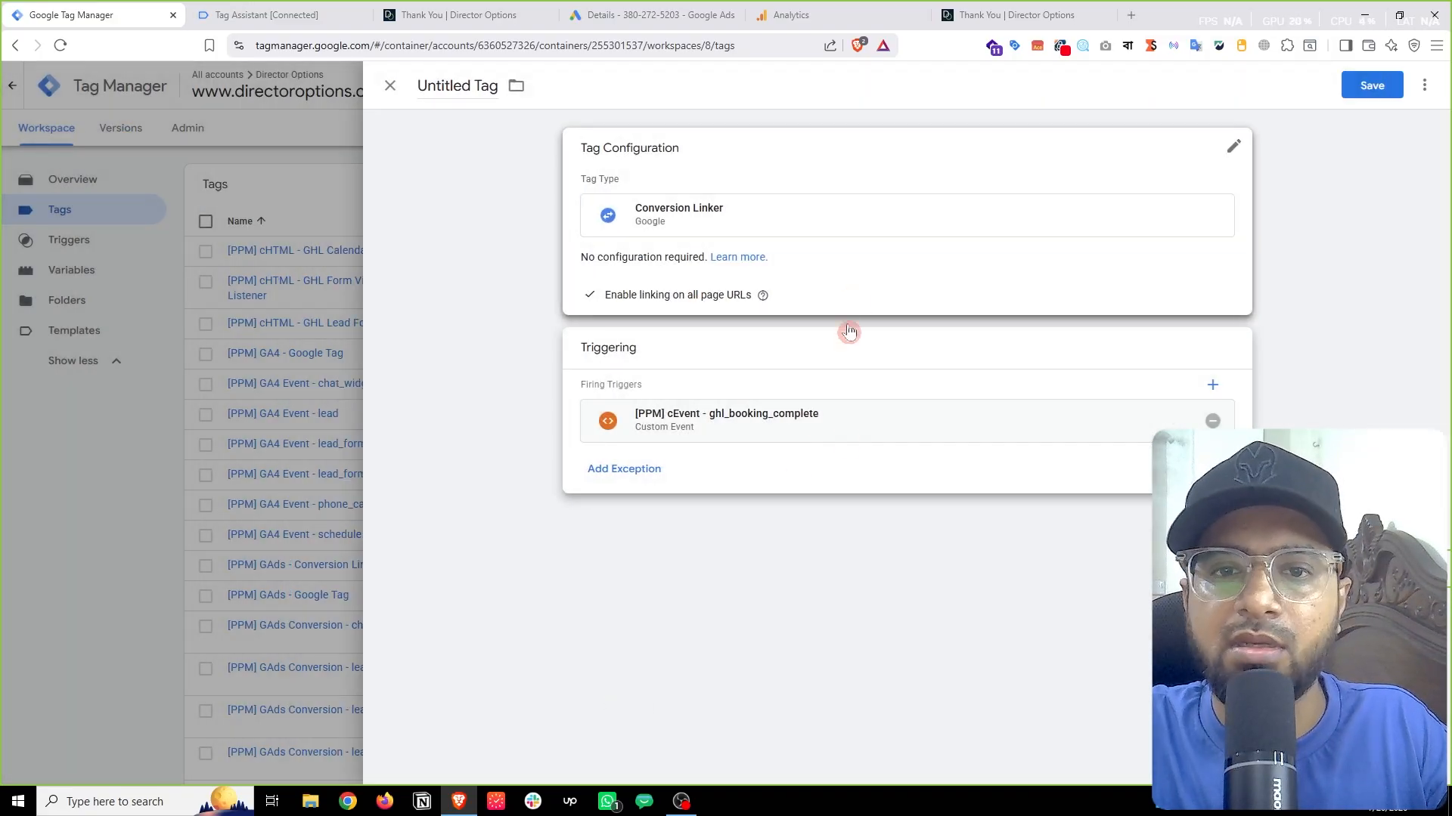
{"action": "left_click", "coordinate": [1213, 421]}
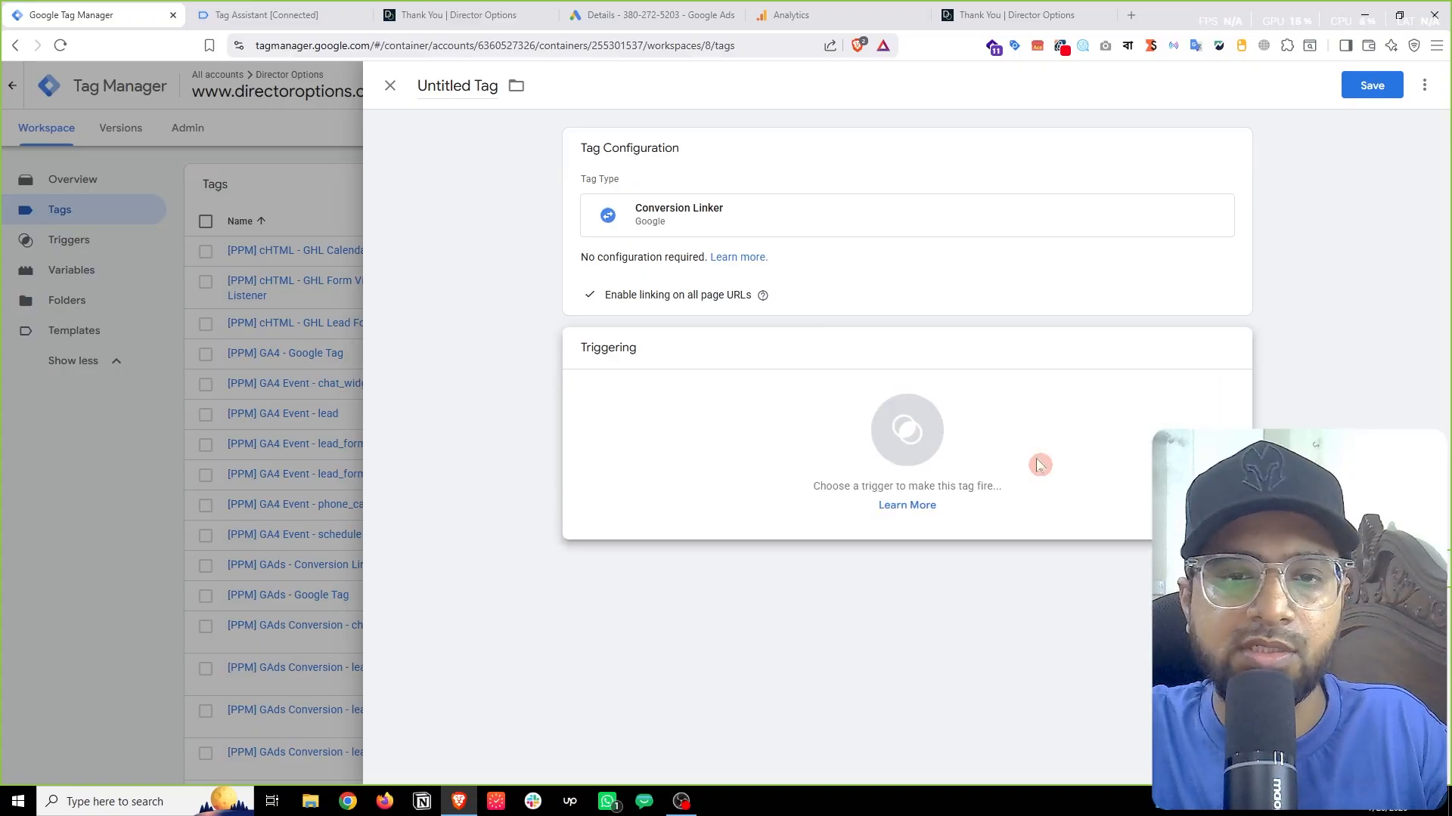
{"action": "left_click", "coordinate": [729, 454]}
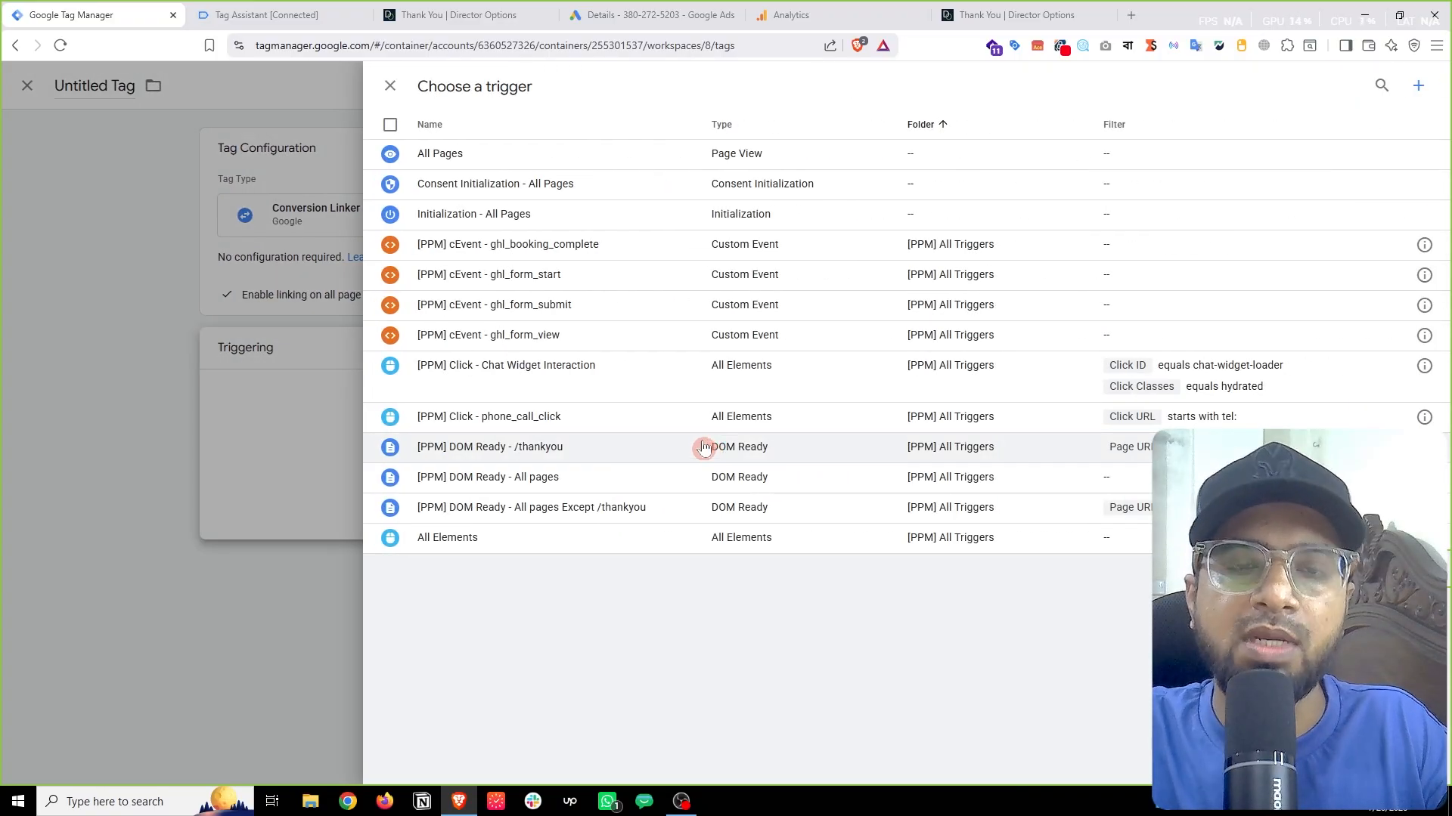
{"action": "left_click", "coordinate": [468, 156]}
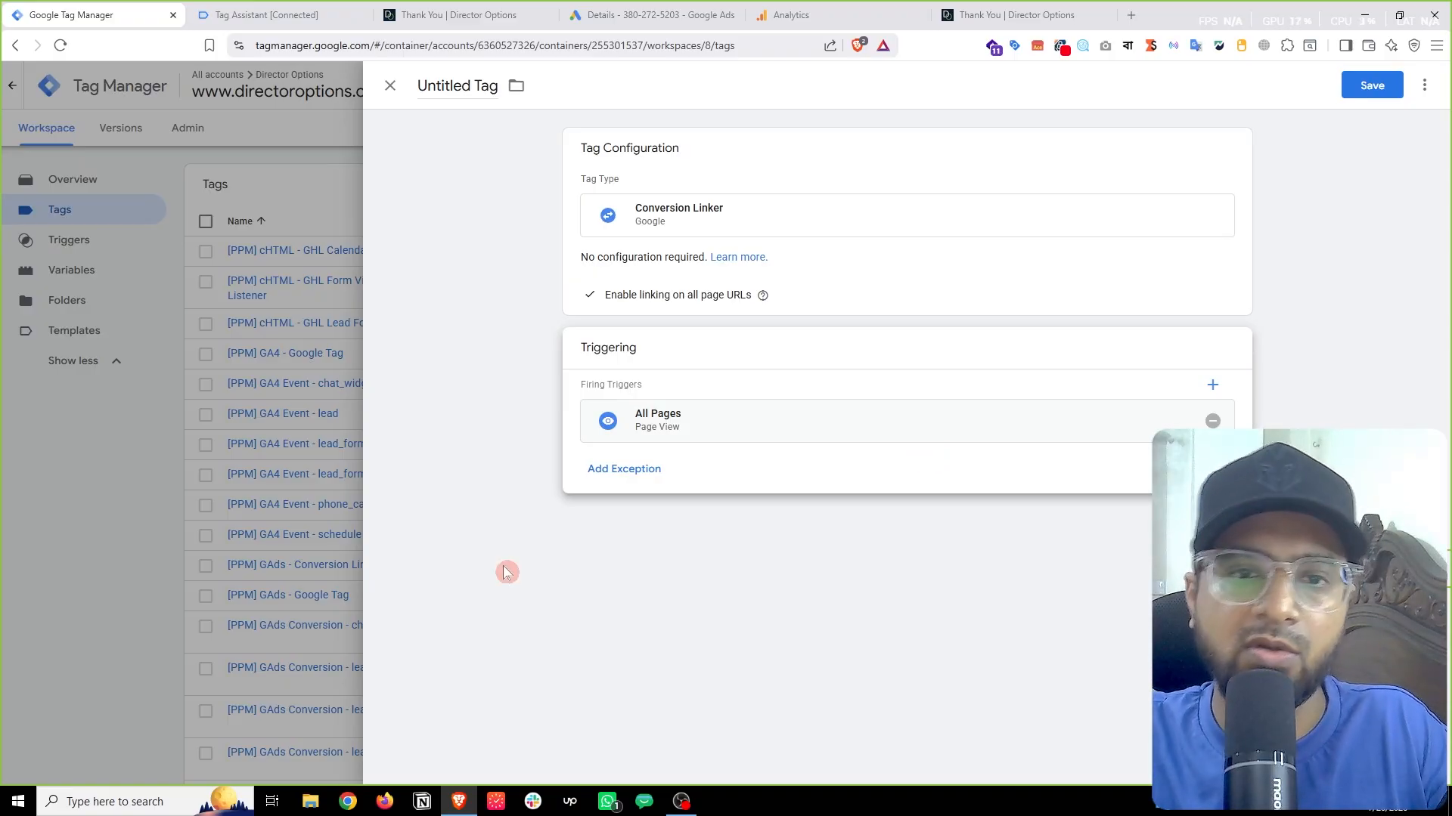
{"action": "left_click", "coordinate": [262, 386]}
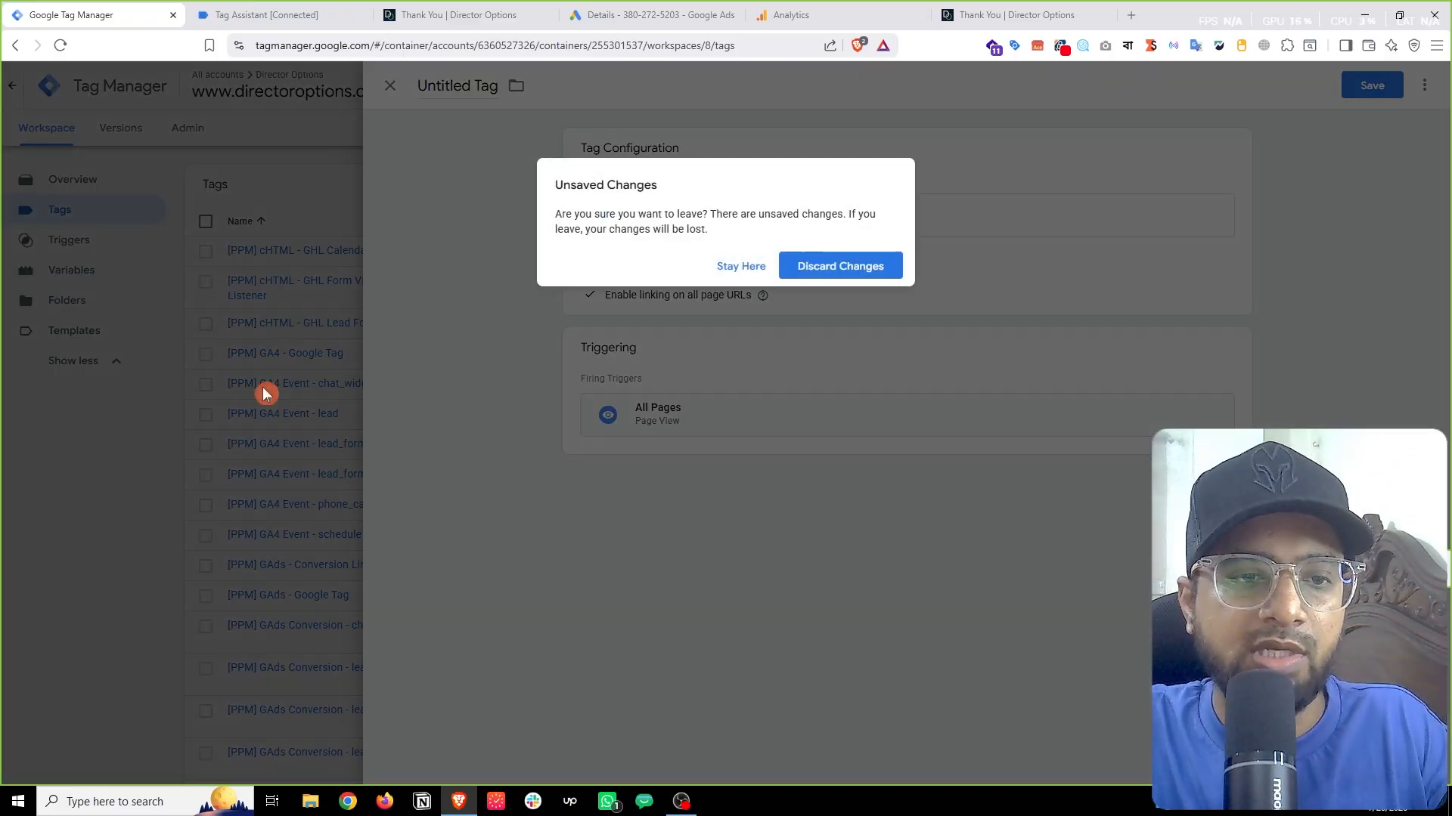
{"action": "left_click", "coordinate": [838, 274]}
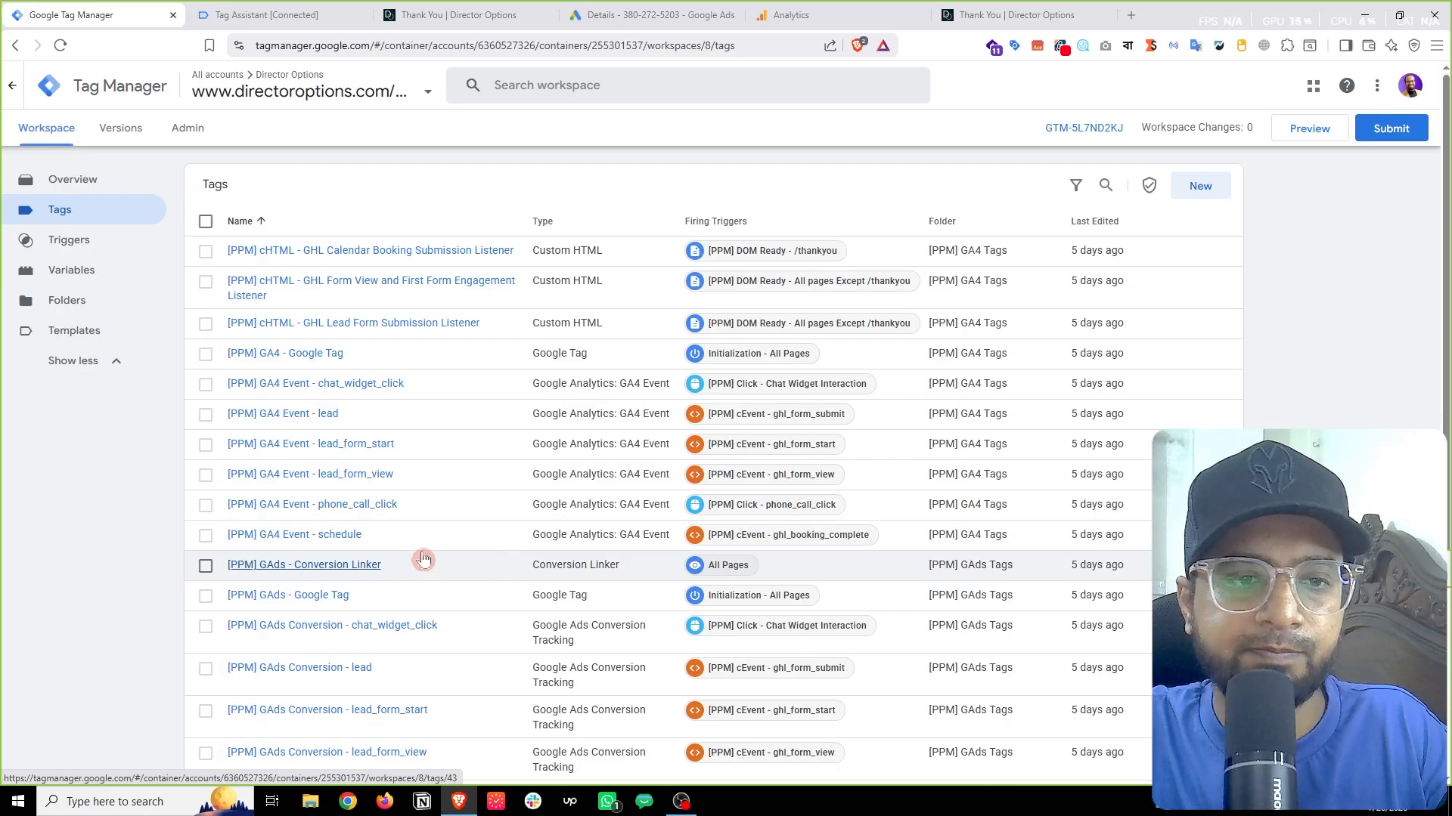
Step: Create a new Google Ads Conversion Tracking tag and place the cursor in its empty Conversion ID field
{"action": "scroll", "coordinate": [380, 518], "scroll_direction": "down", "scroll_amount": 4}
{"action": "scroll", "coordinate": [440, 632], "scroll_direction": "up", "scroll_amount": 1}
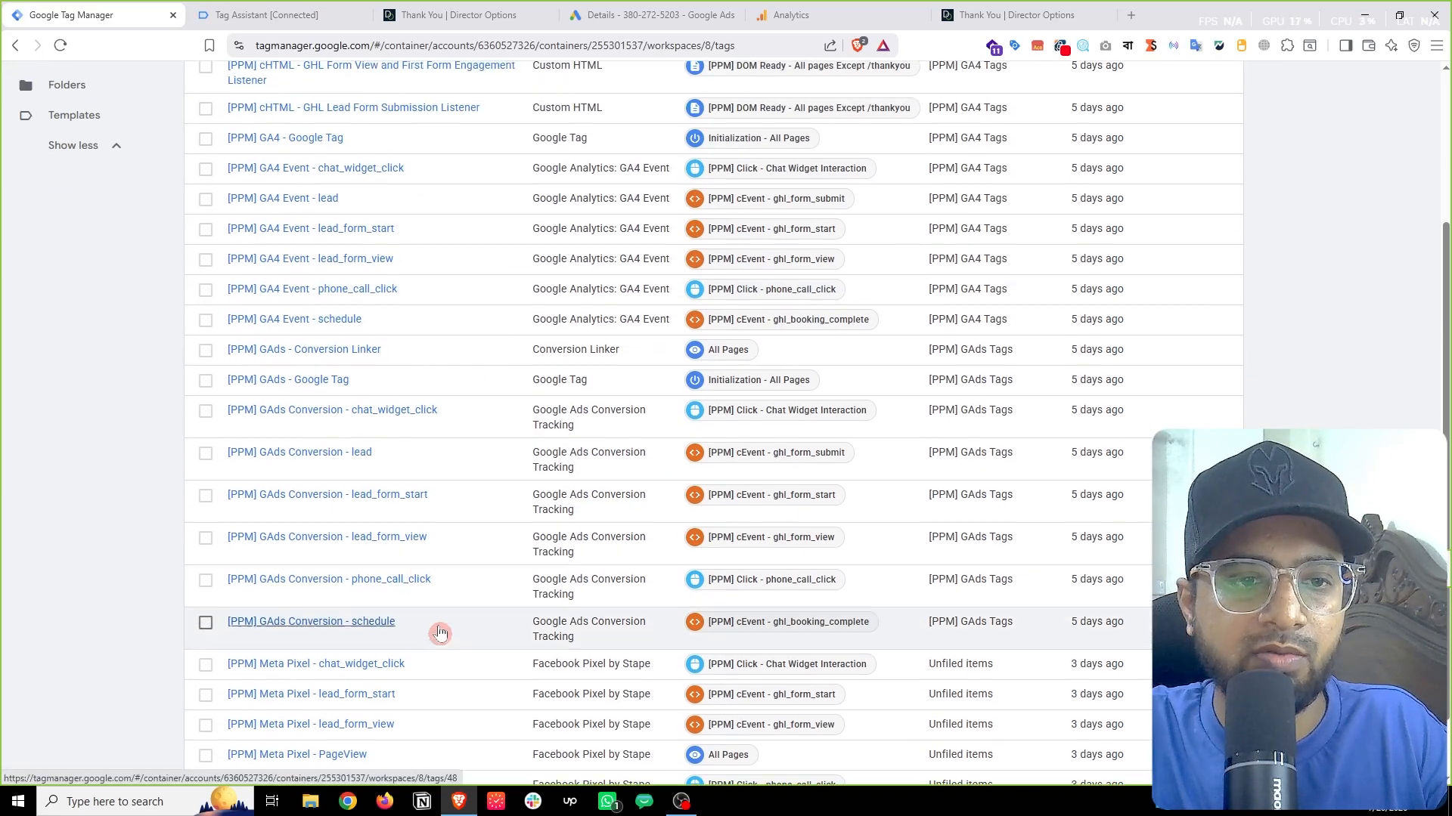
{"action": "scroll", "coordinate": [317, 514], "scroll_direction": "up", "scroll_amount": 1}
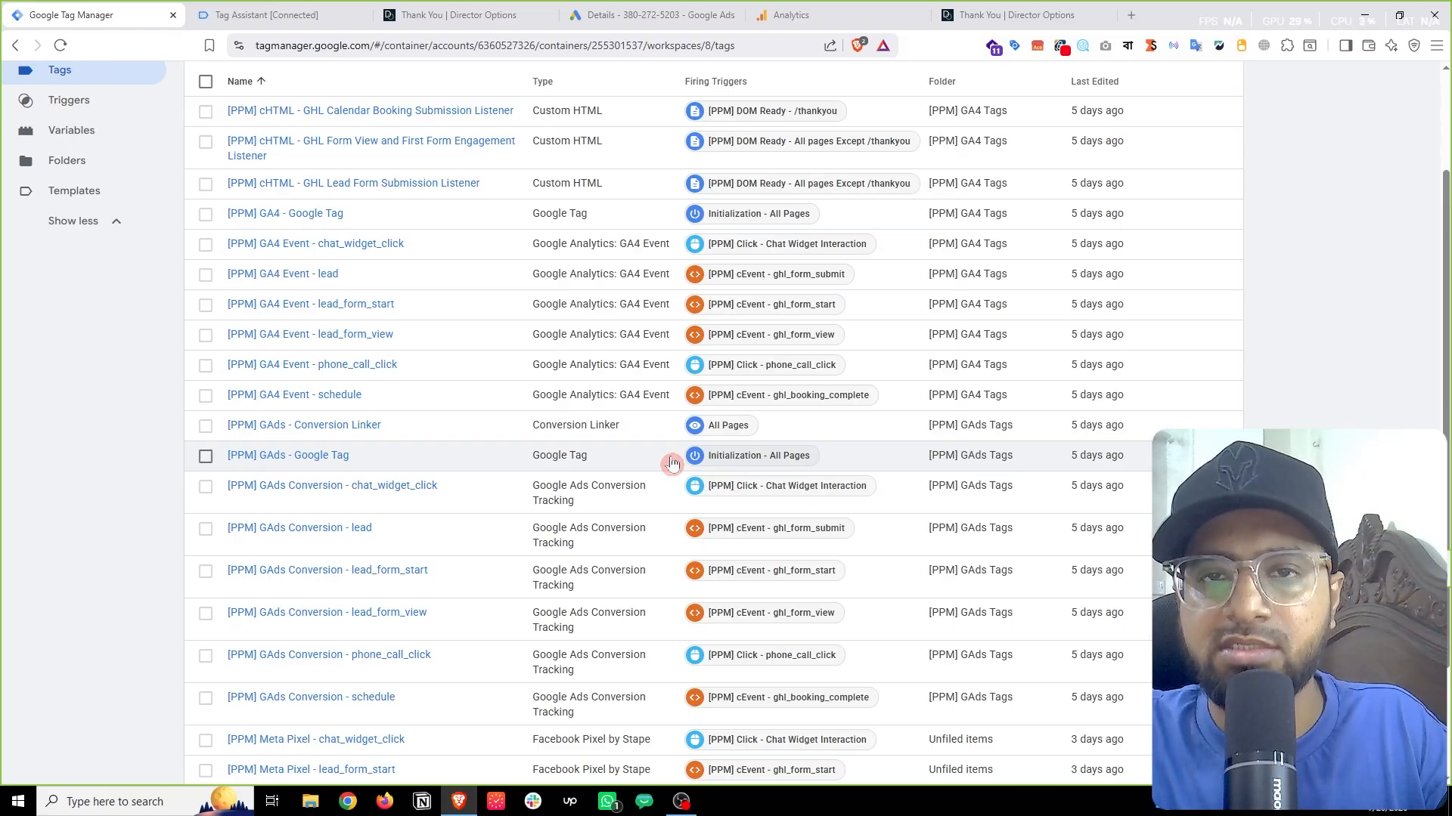
{"action": "scroll", "coordinate": [672, 462], "scroll_direction": "up", "scroll_amount": 2}
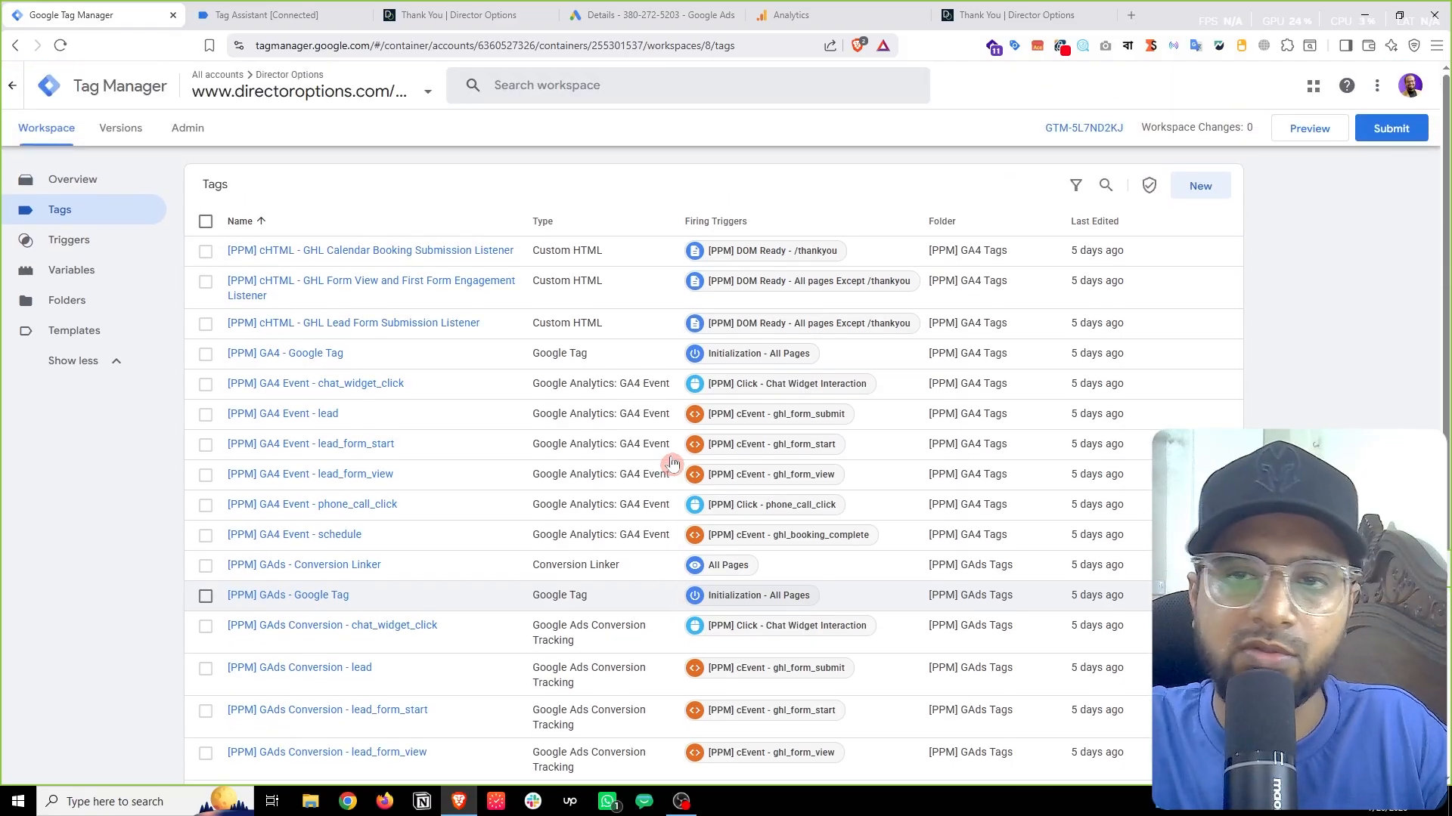
{"action": "left_click", "coordinate": [1202, 187]}
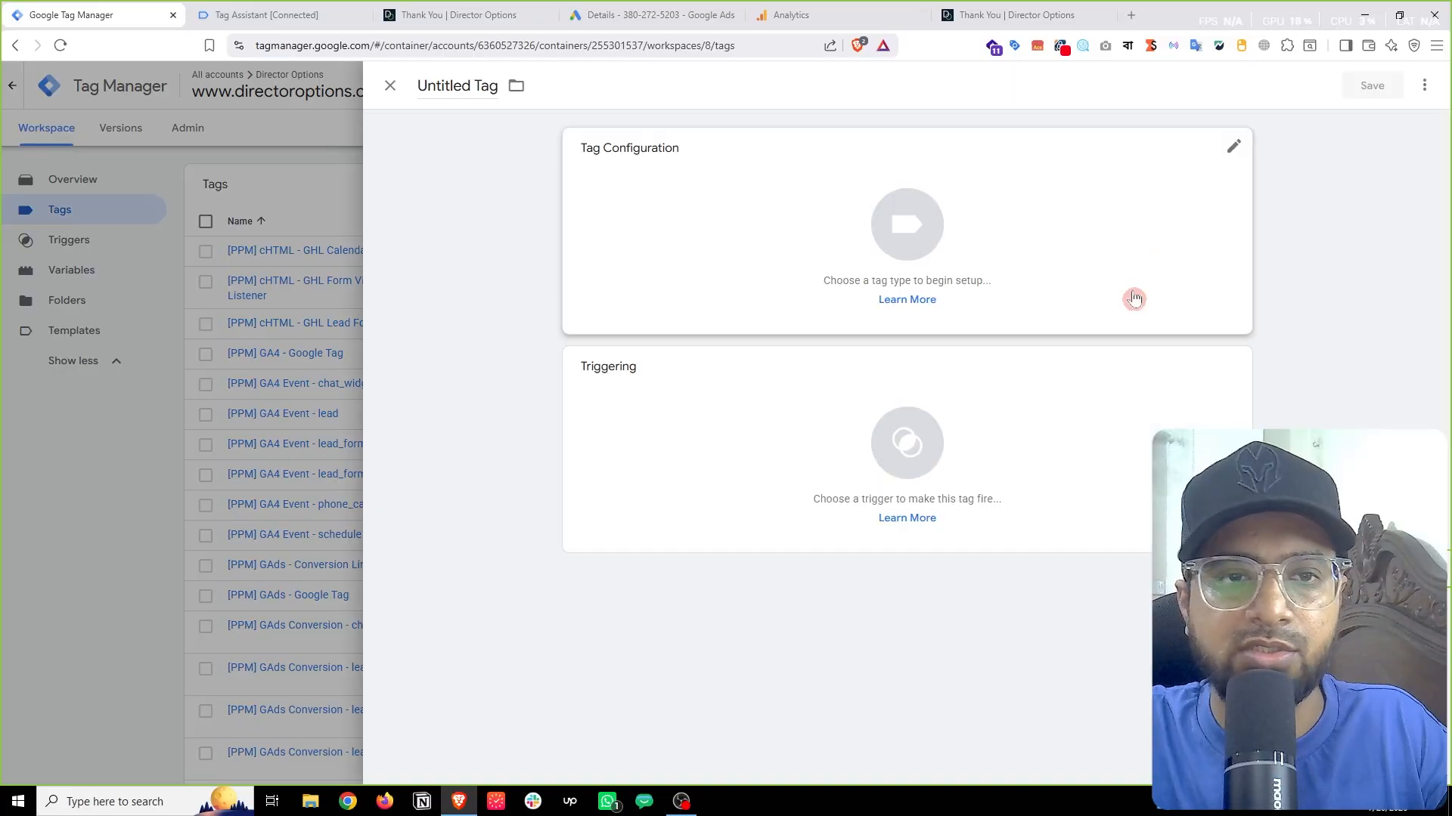
{"action": "left_click", "coordinate": [761, 229]}
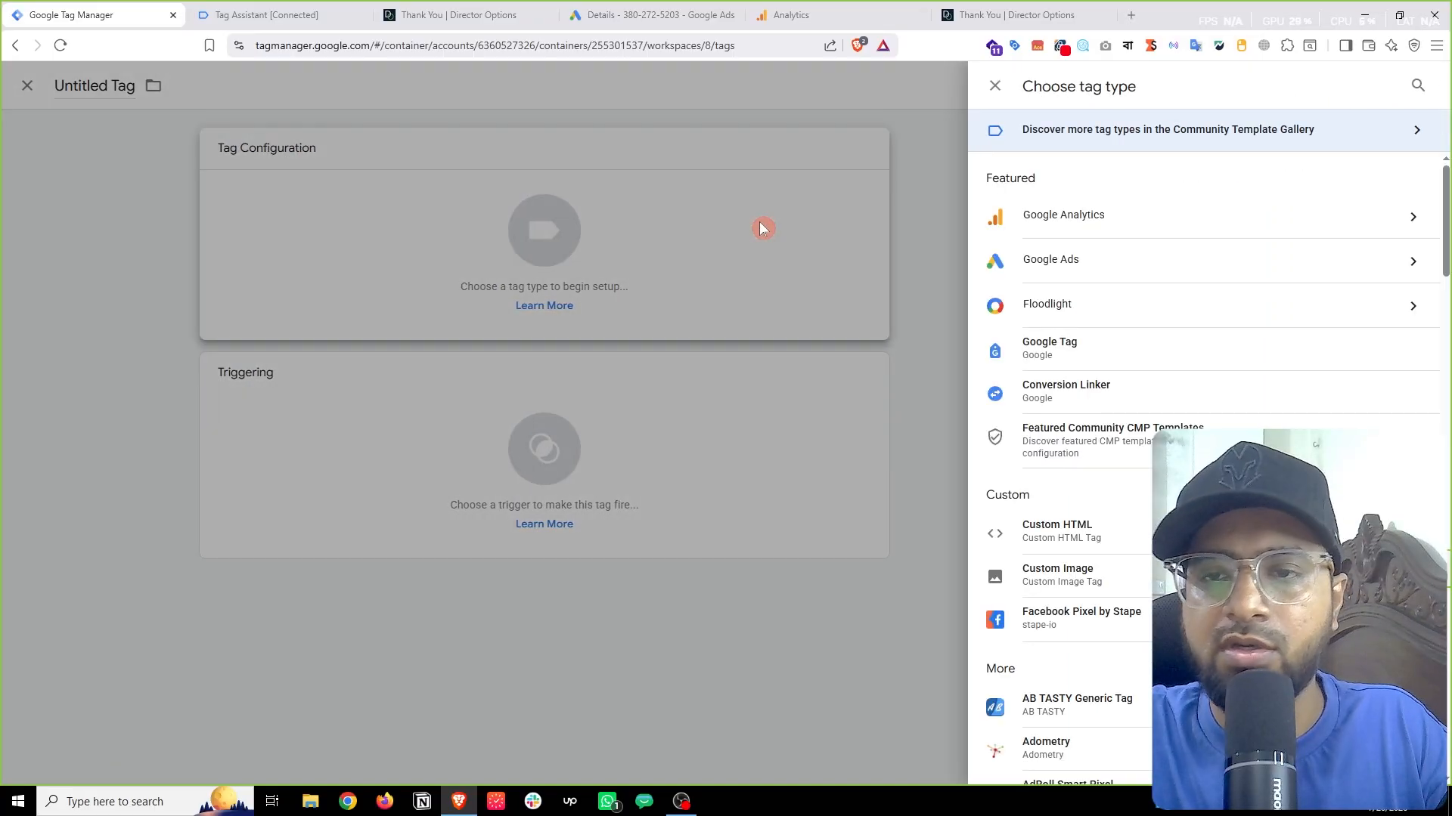
{"action": "left_click", "coordinate": [1269, 270]}
{"action": "left_click", "coordinate": [1251, 266]}
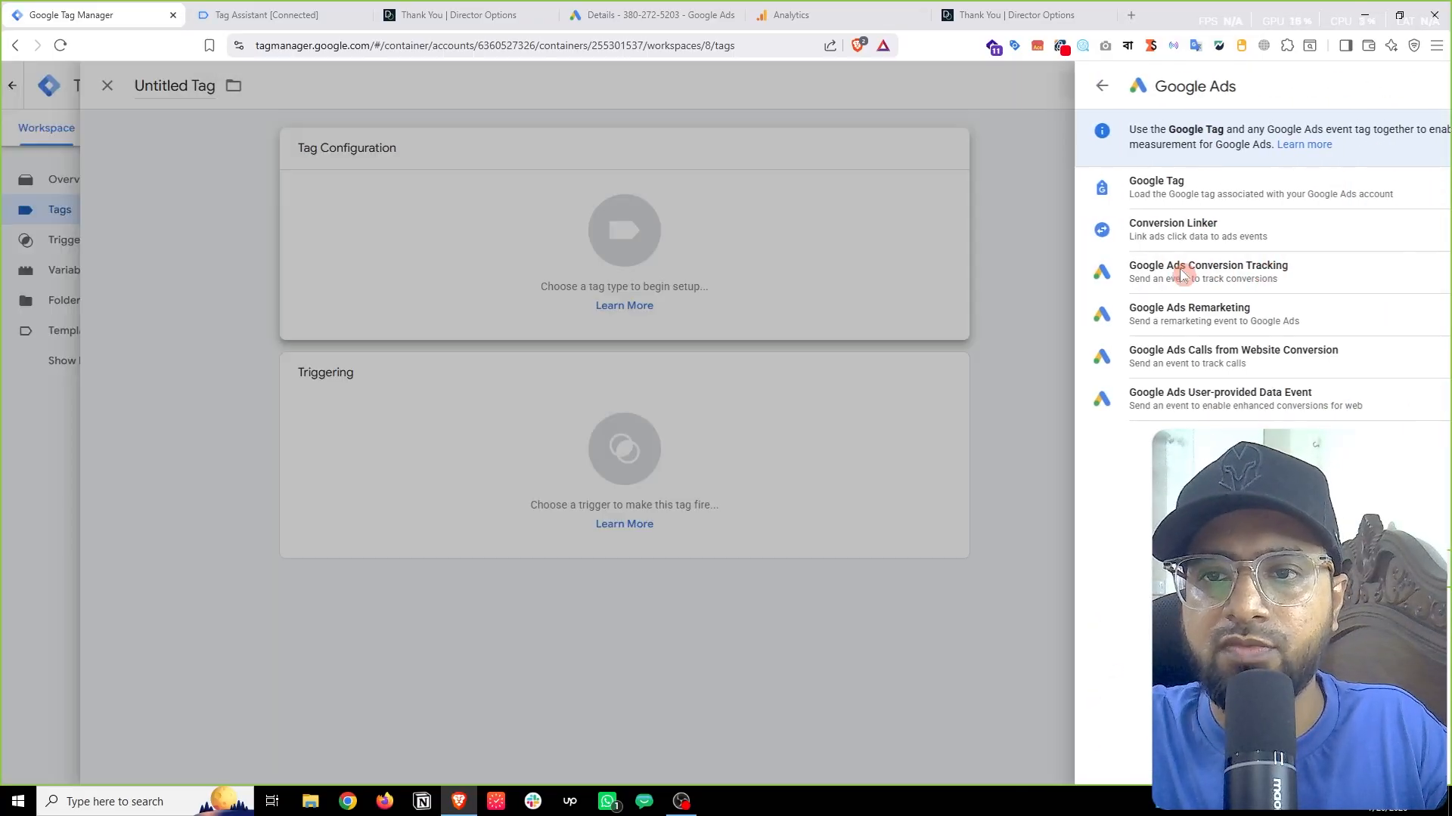
{"action": "left_click", "coordinate": [639, 288]}
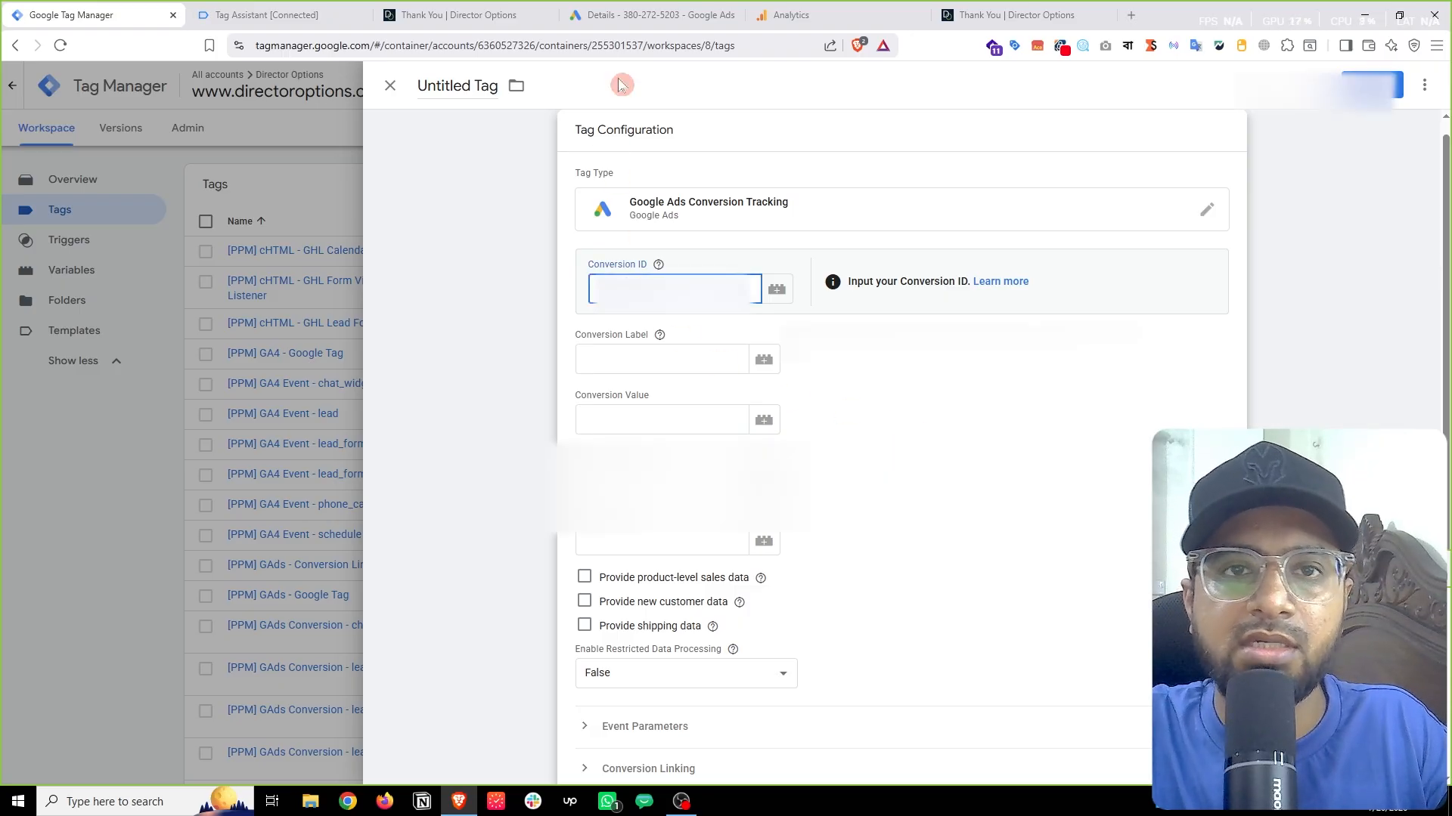
Step: Copy the Conversion ID from the PPM - schedule conversion's Tag Manager setup instructions
{"action": "left_click", "coordinate": [617, 9]}
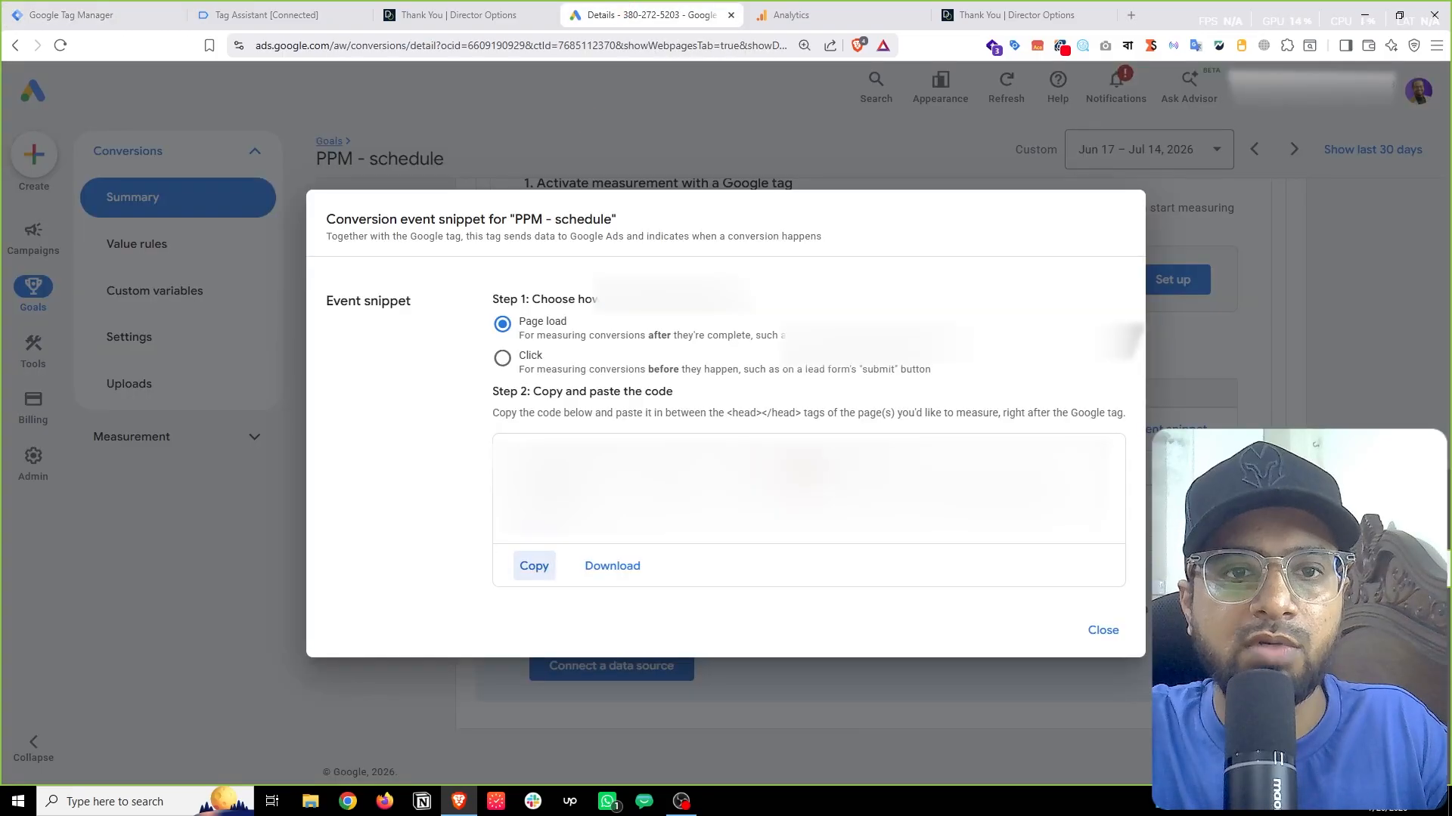
{"action": "left_click", "coordinate": [1103, 632]}
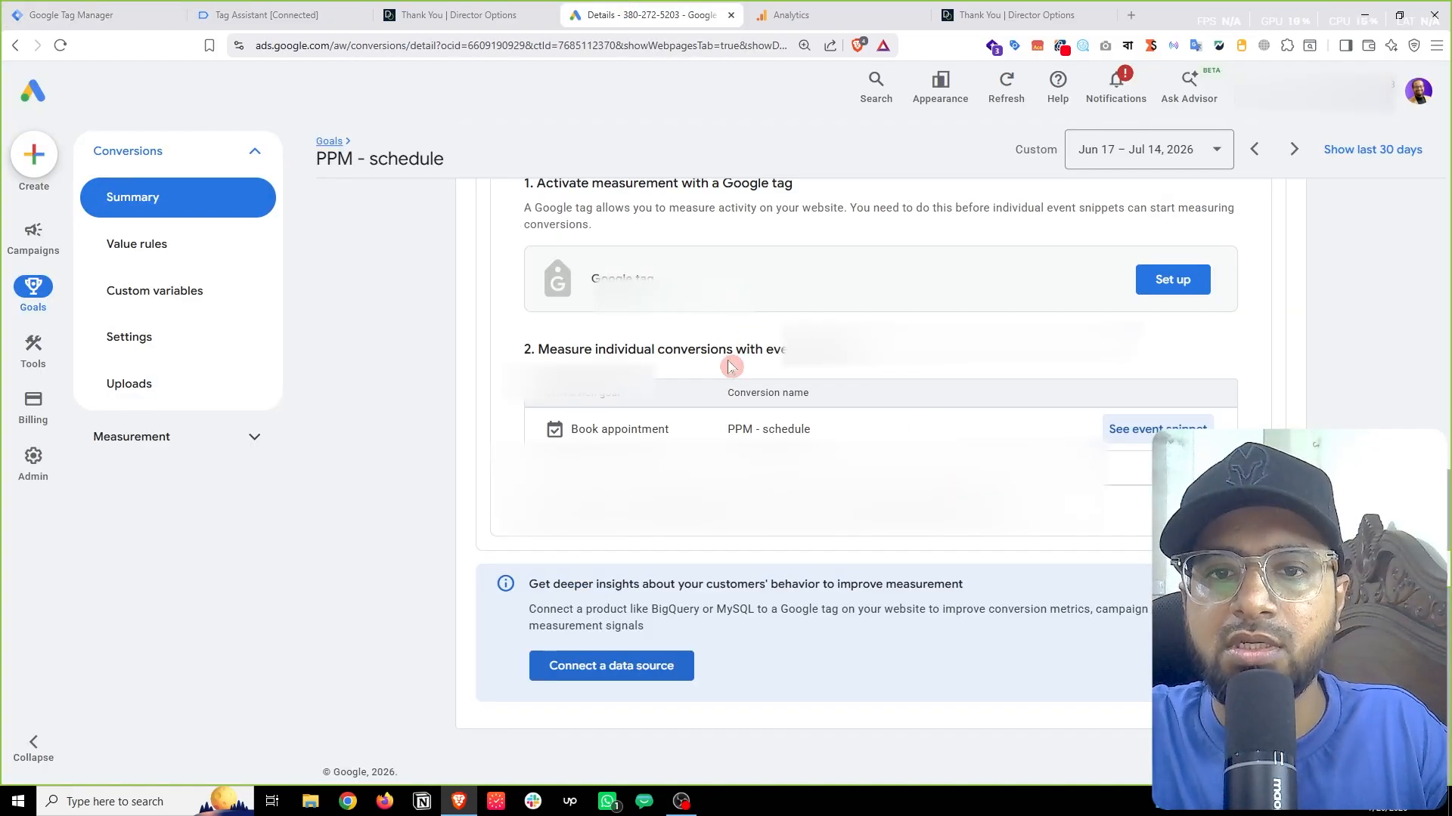
{"action": "scroll", "coordinate": [851, 418], "scroll_direction": "up", "scroll_amount": 3}
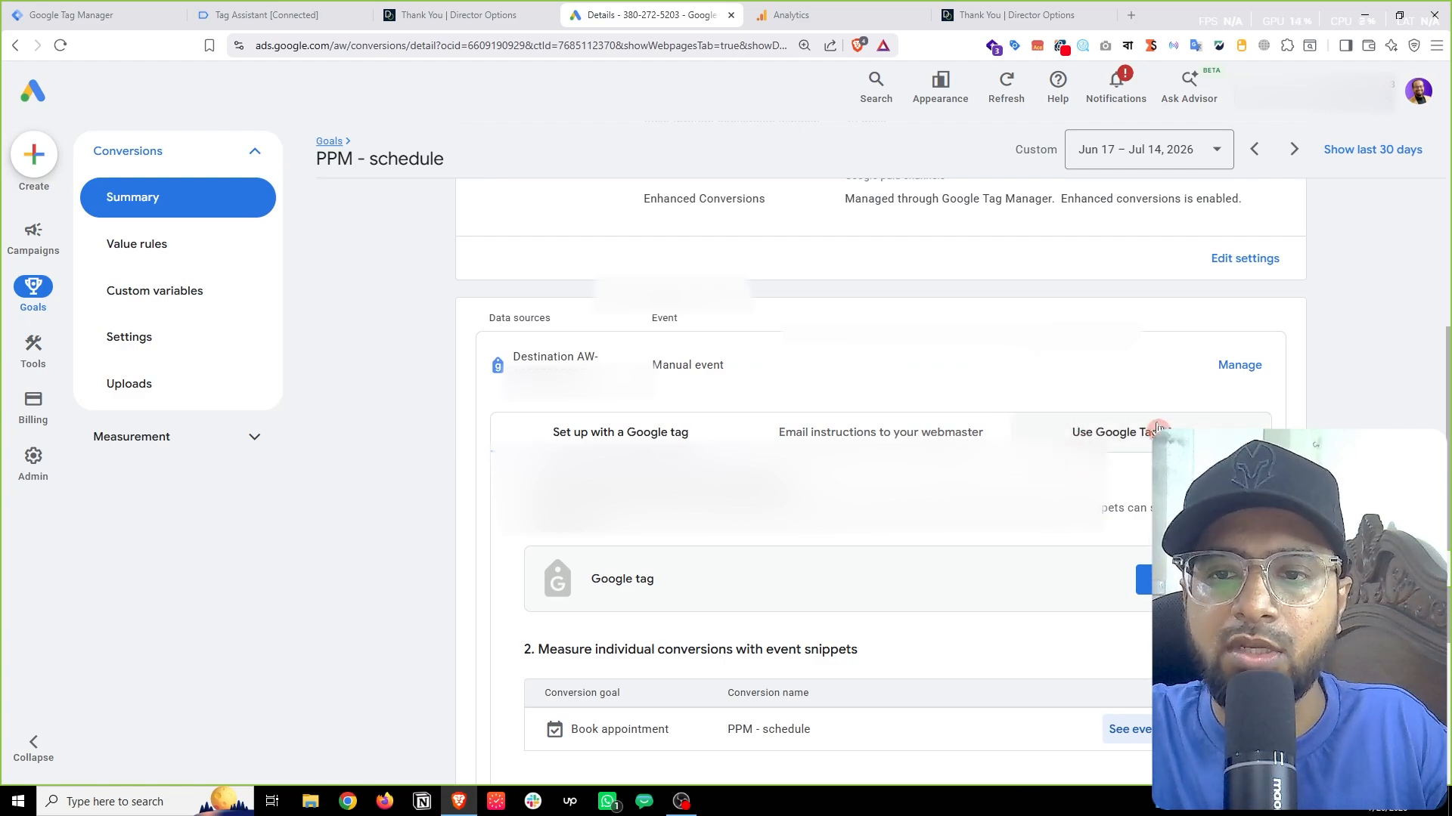
{"action": "left_click", "coordinate": [1124, 442]}
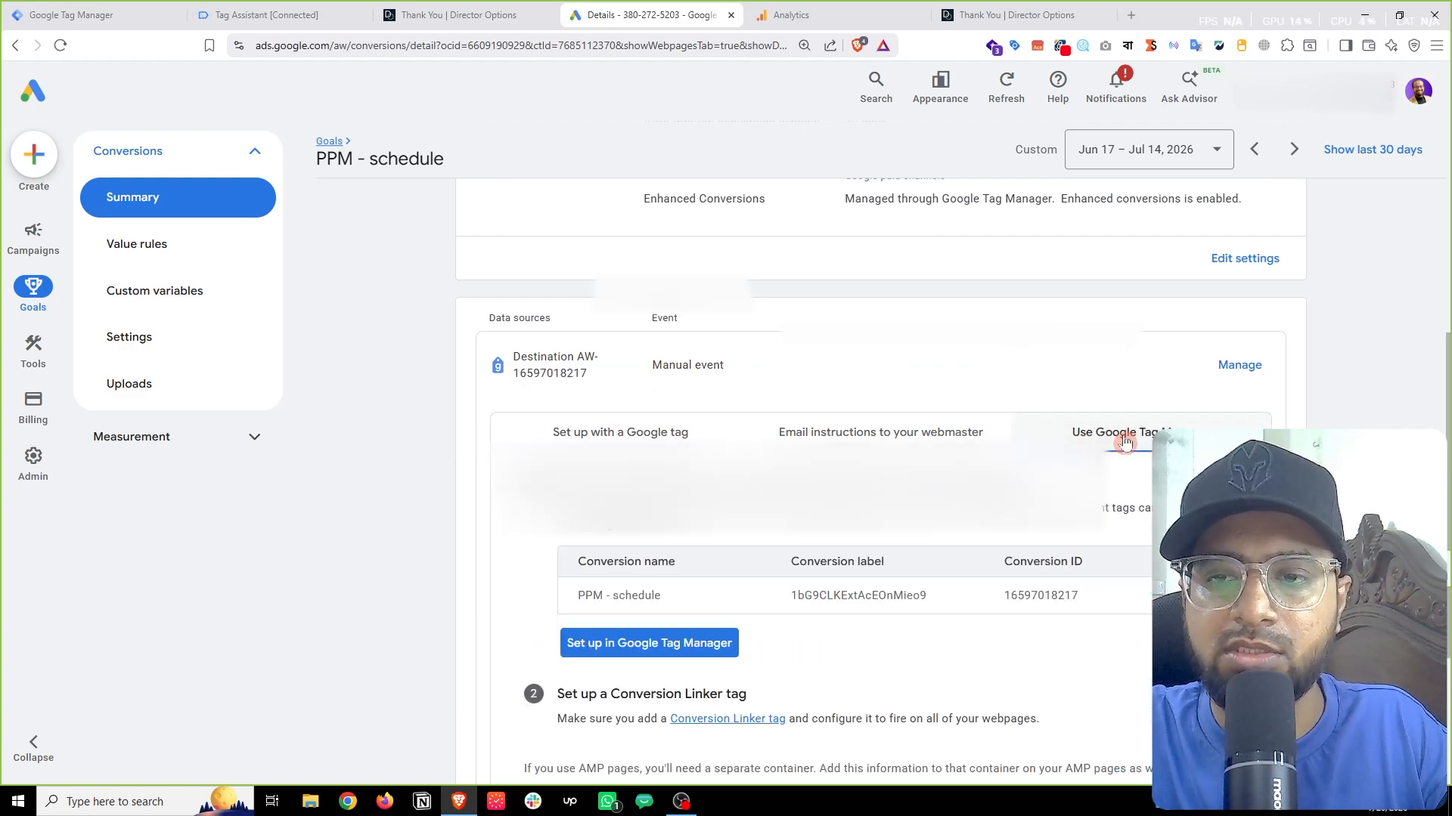
{"action": "scroll", "coordinate": [1125, 442], "scroll_direction": "down", "scroll_amount": 3}
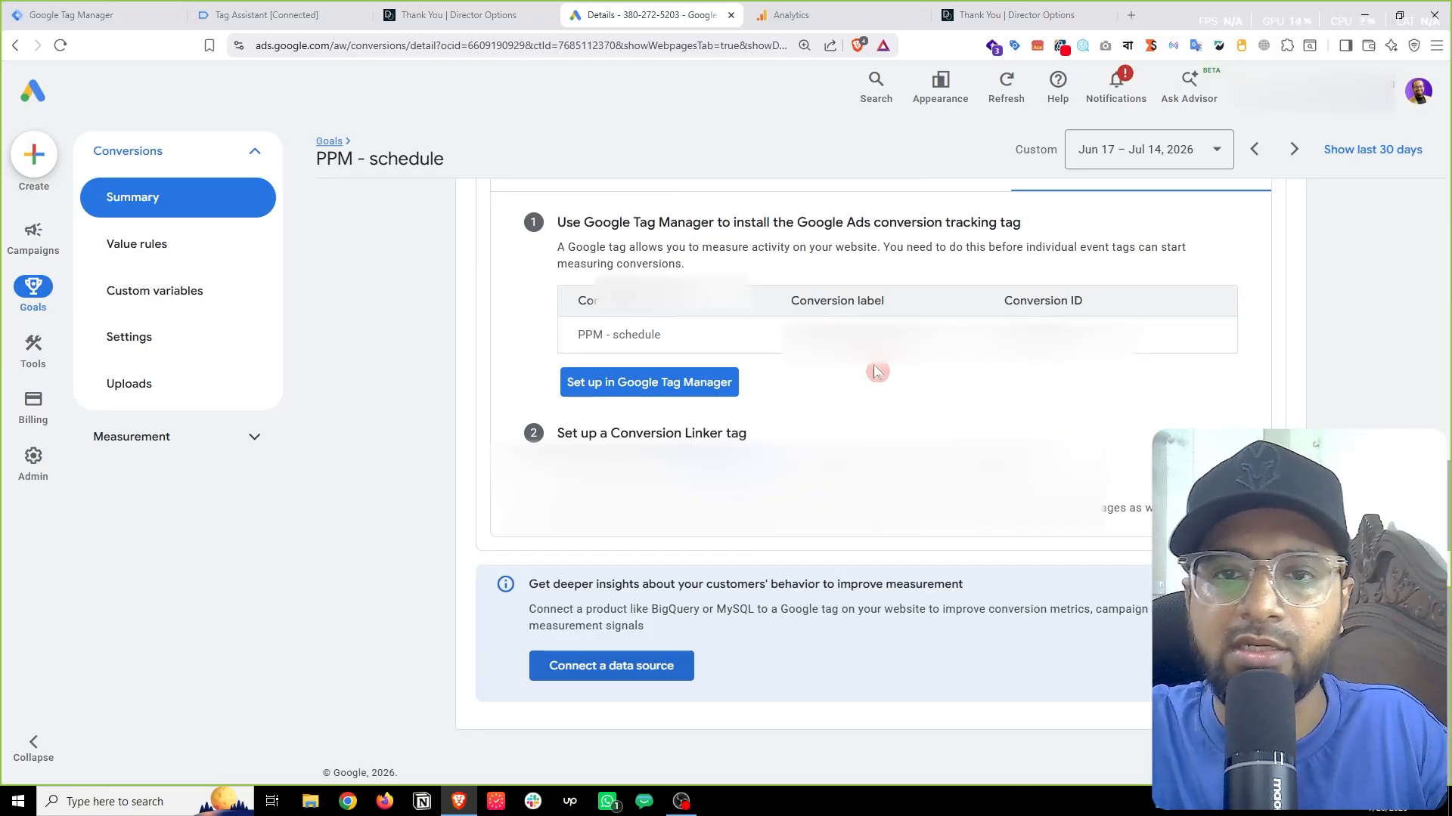
{"action": "right_click", "coordinate": [1039, 332]}
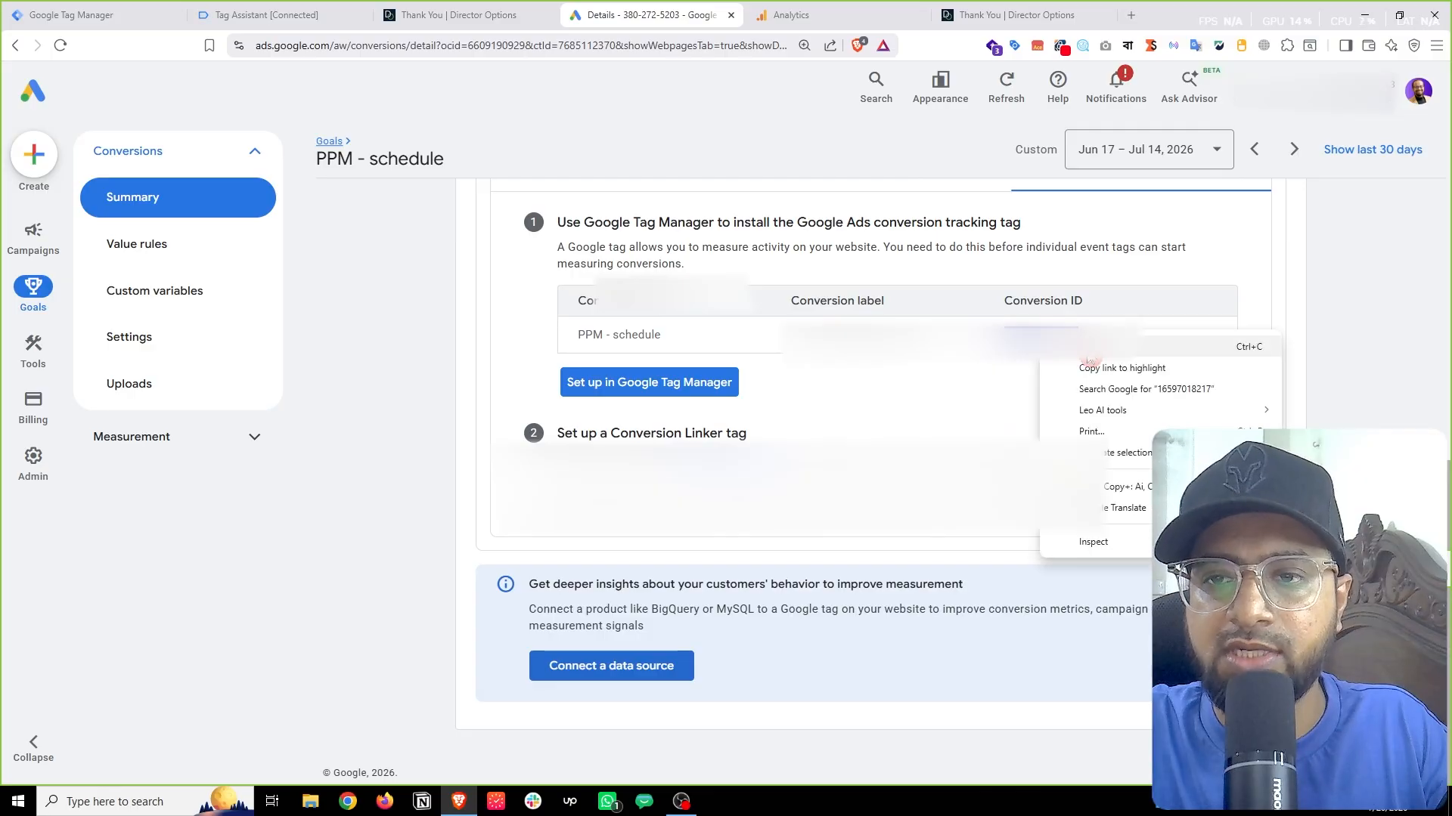
{"action": "left_click", "coordinate": [1087, 354]}
Step: Paste the conversion ID into the GTM tag, confirming the container's Google tag is found
{"action": "left_click", "coordinate": [86, 7]}
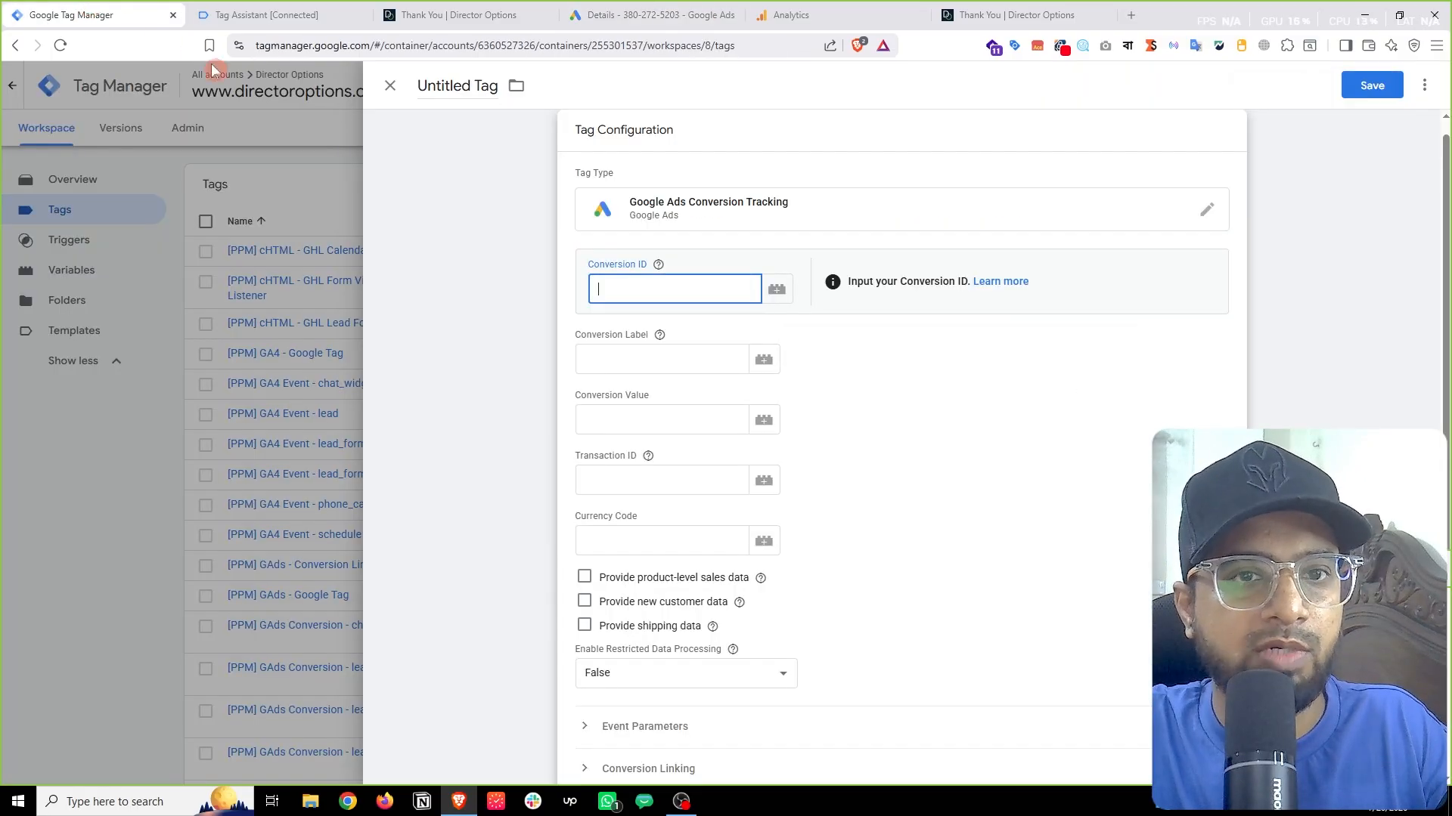
{"action": "right_click", "coordinate": [646, 289]}
{"action": "left_click", "coordinate": [674, 471]}
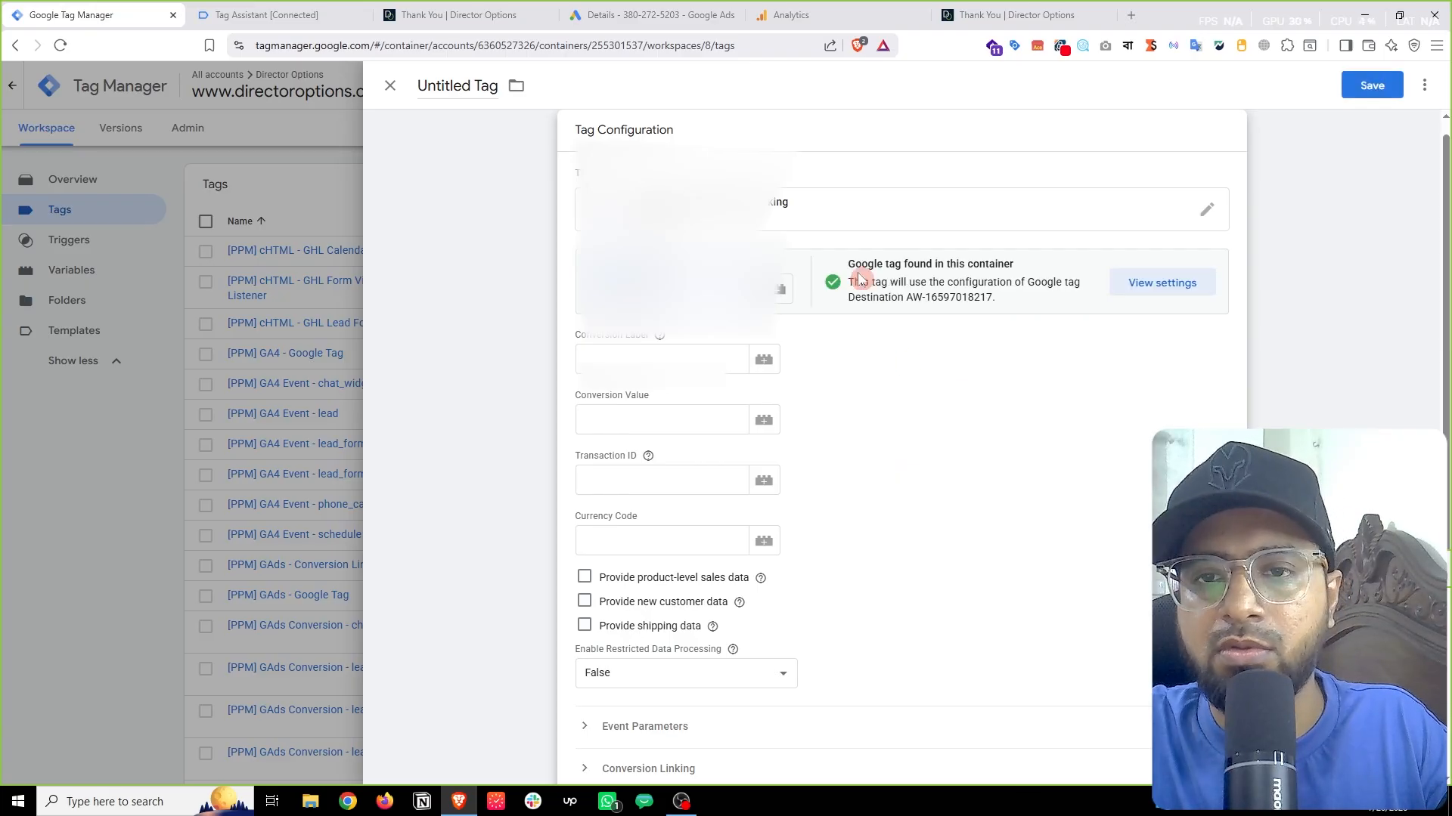
{"action": "left_click_drag", "start_coordinate": [846, 270], "coordinate": [893, 272]}
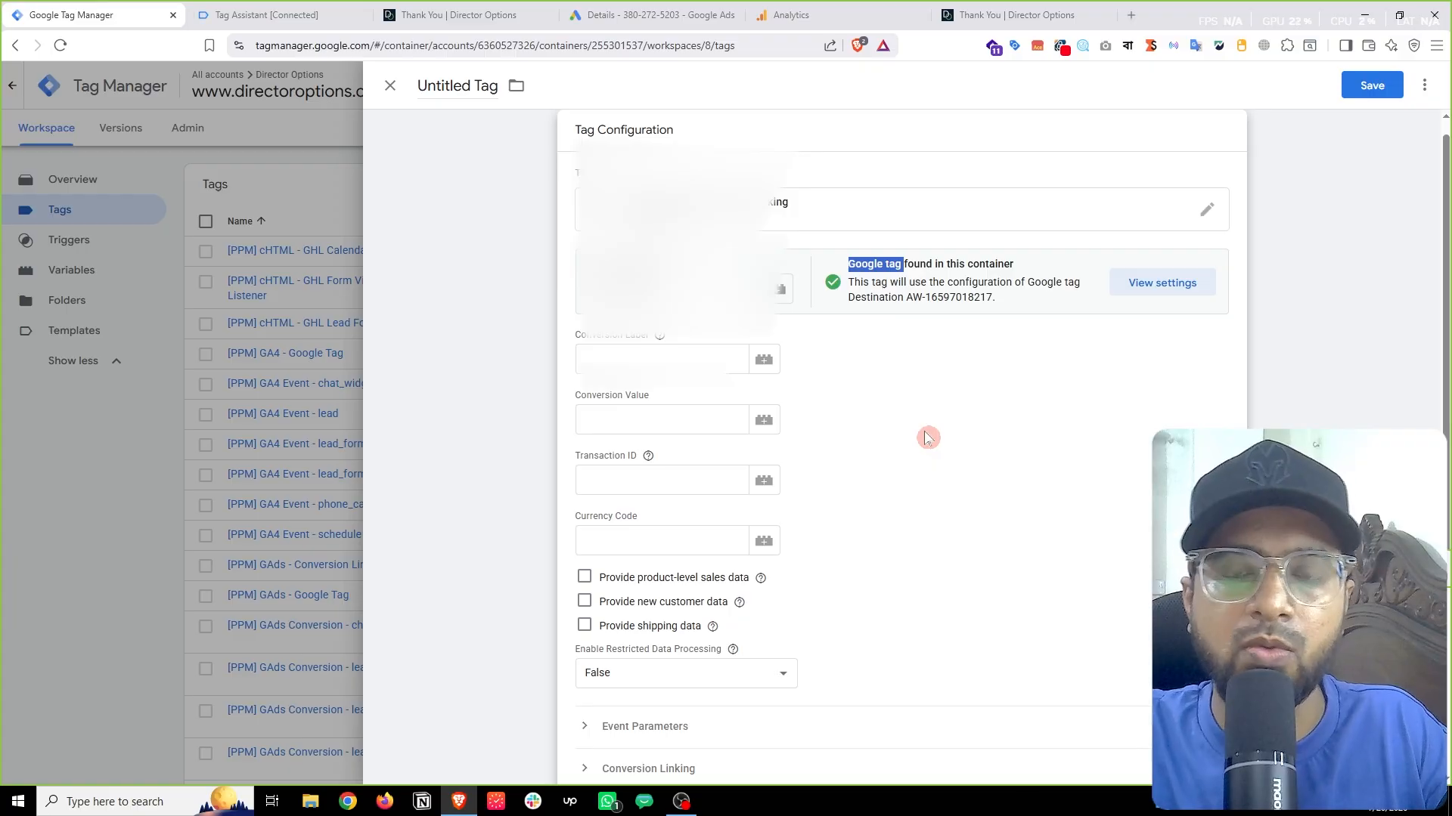
{"action": "scroll", "coordinate": [924, 434], "scroll_direction": "up", "scroll_amount": 1}
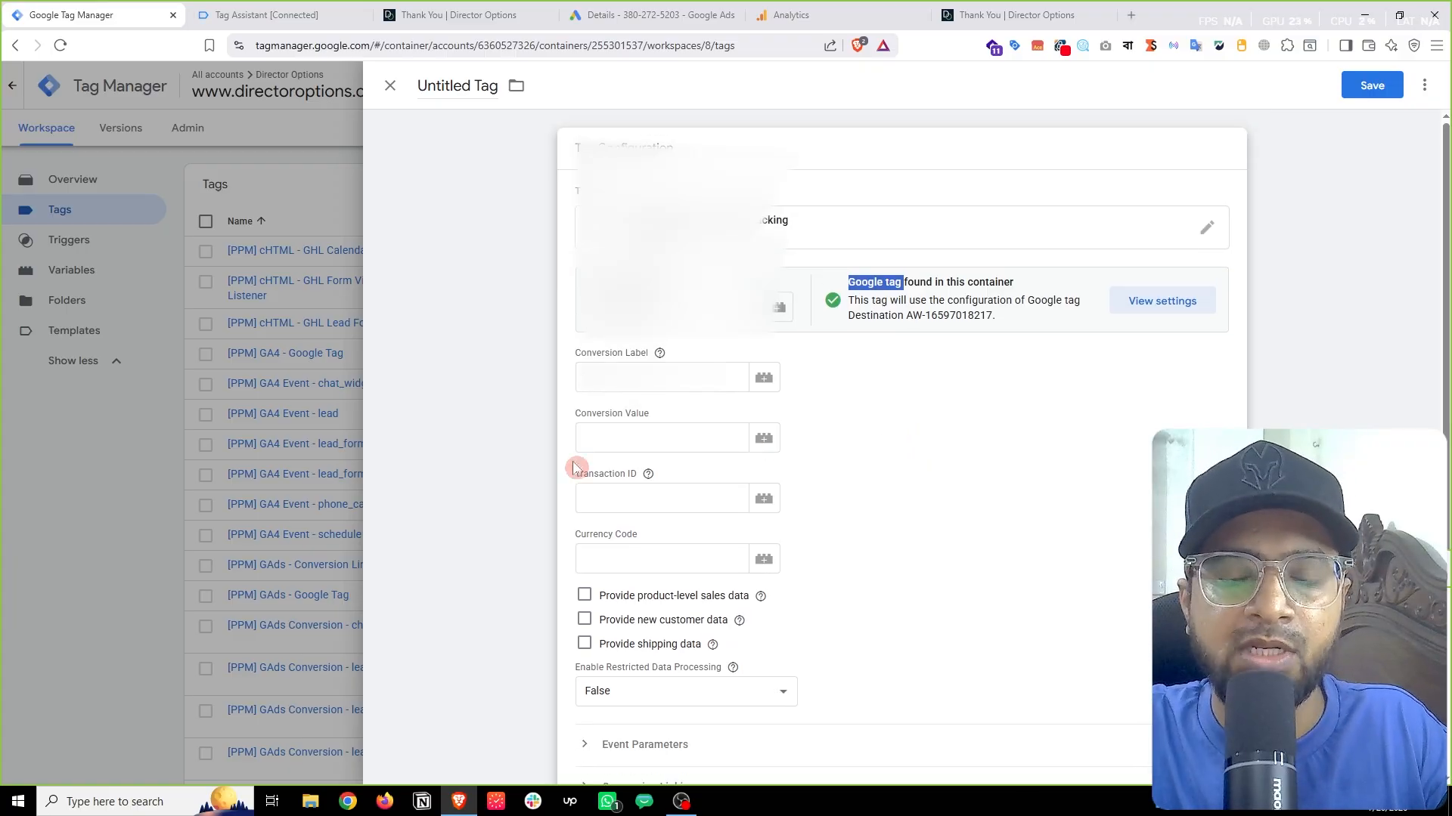
{"action": "left_click", "coordinate": [692, 385]}
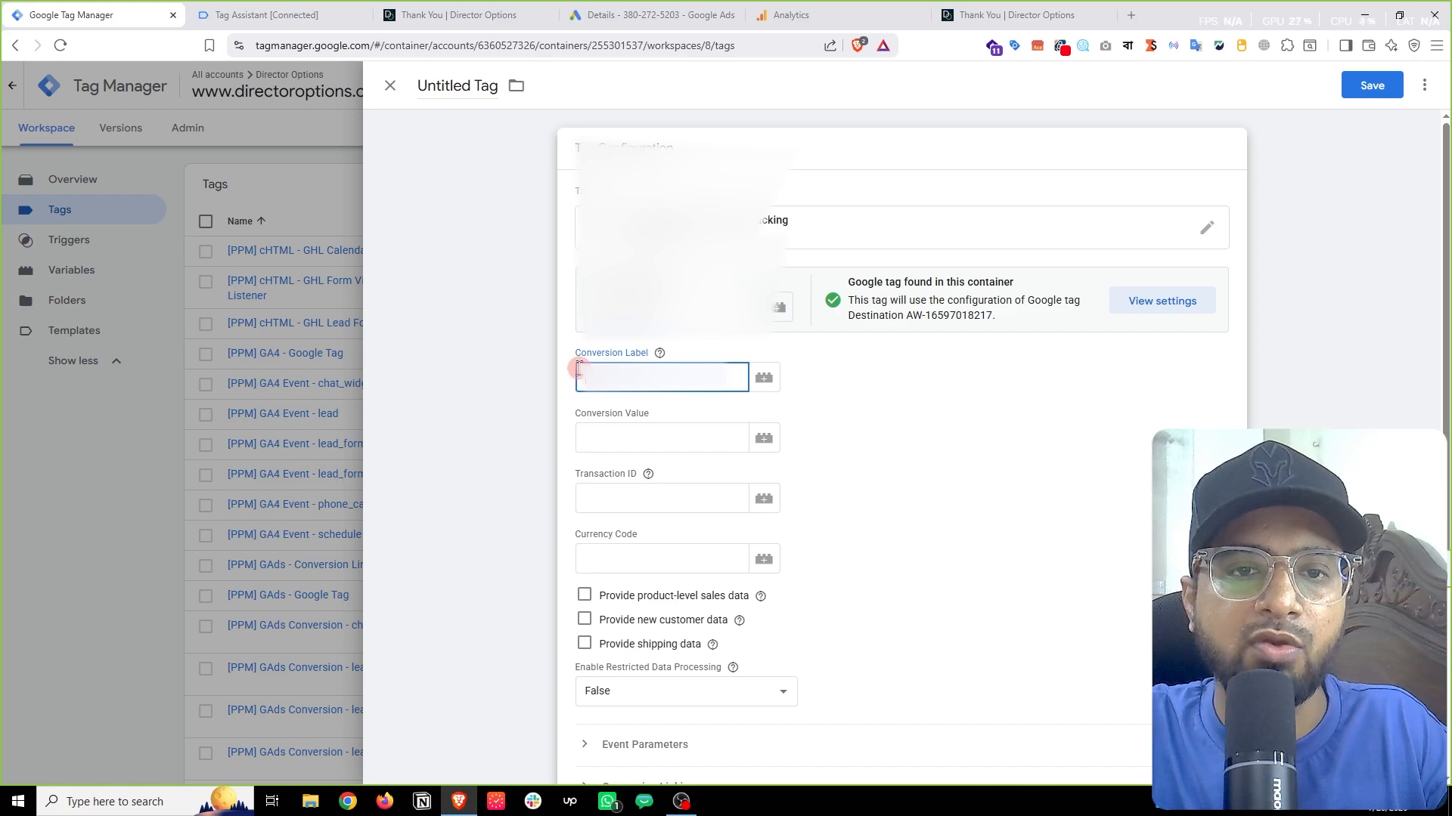
Step: Copy the PPM - schedule conversion label from Google Ads
{"action": "left_click", "coordinate": [612, 16]}
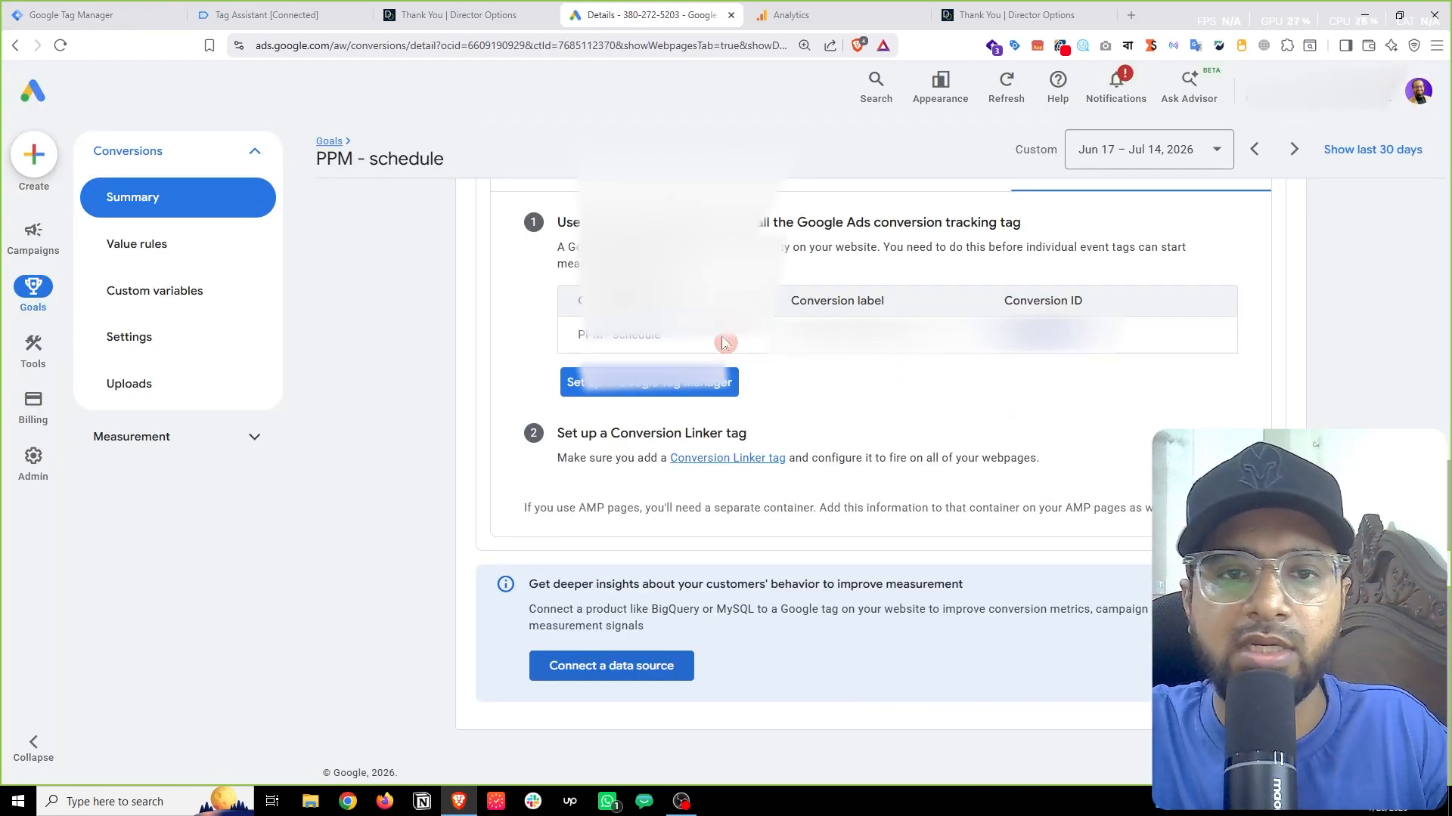
{"action": "double_click", "coordinate": [847, 335]}
{"action": "right_click", "coordinate": [873, 337]}
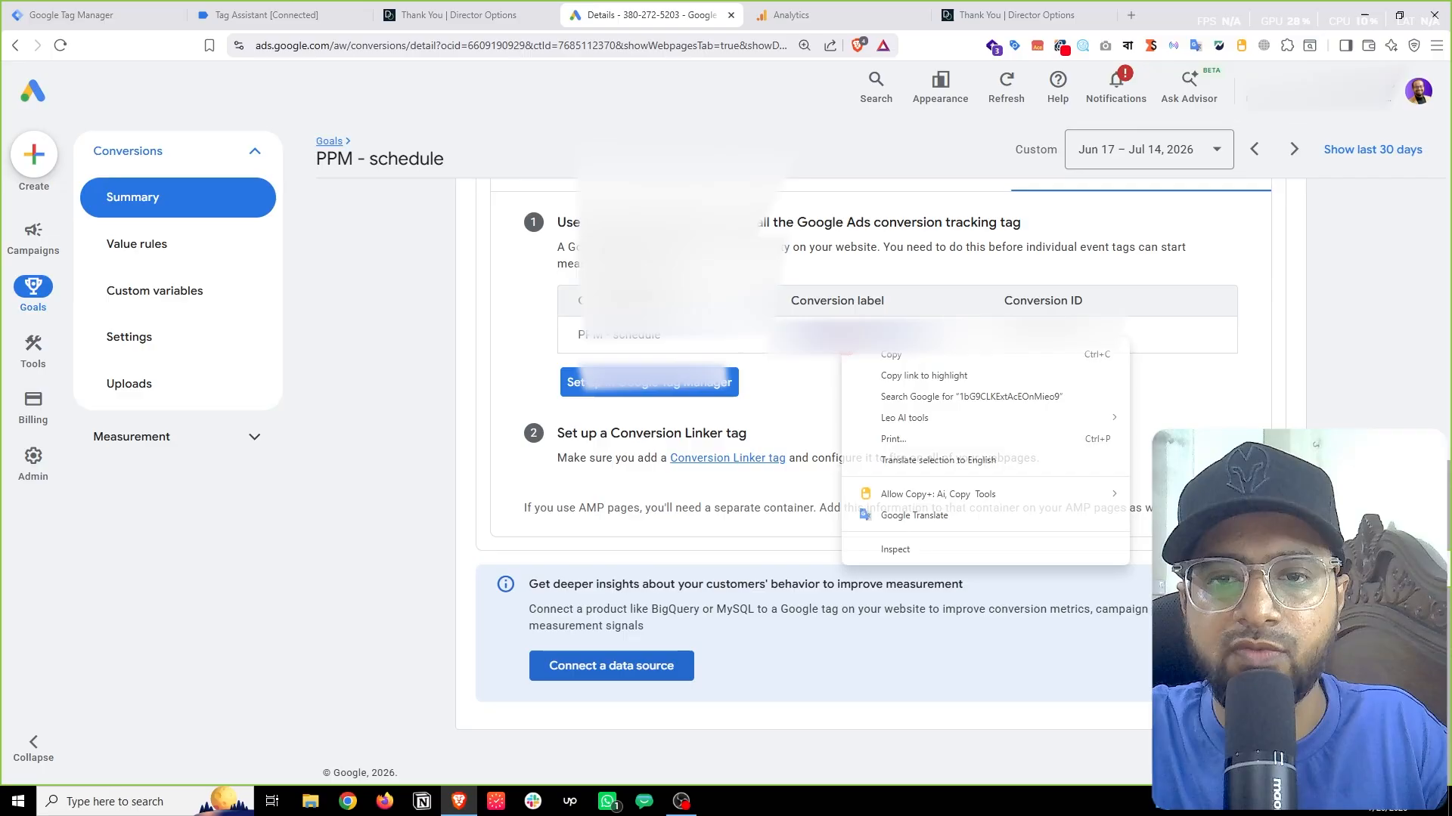
{"action": "left_click", "coordinate": [915, 361]}
Step: Paste the conversion label into the tag's Conversion Label field and expand Event Parameters
{"action": "left_click", "coordinate": [95, 9]}
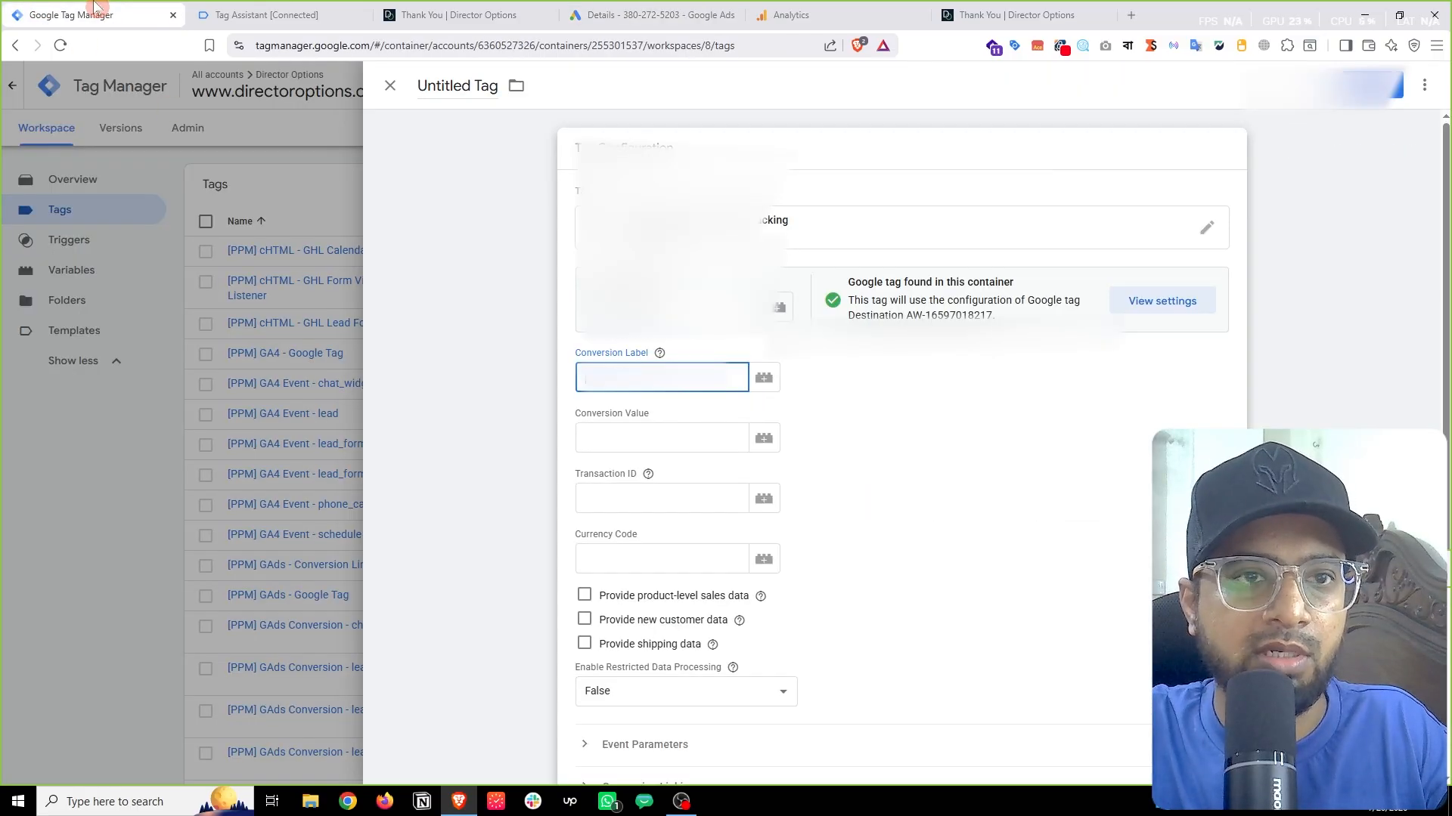
{"action": "right_click", "coordinate": [624, 387]}
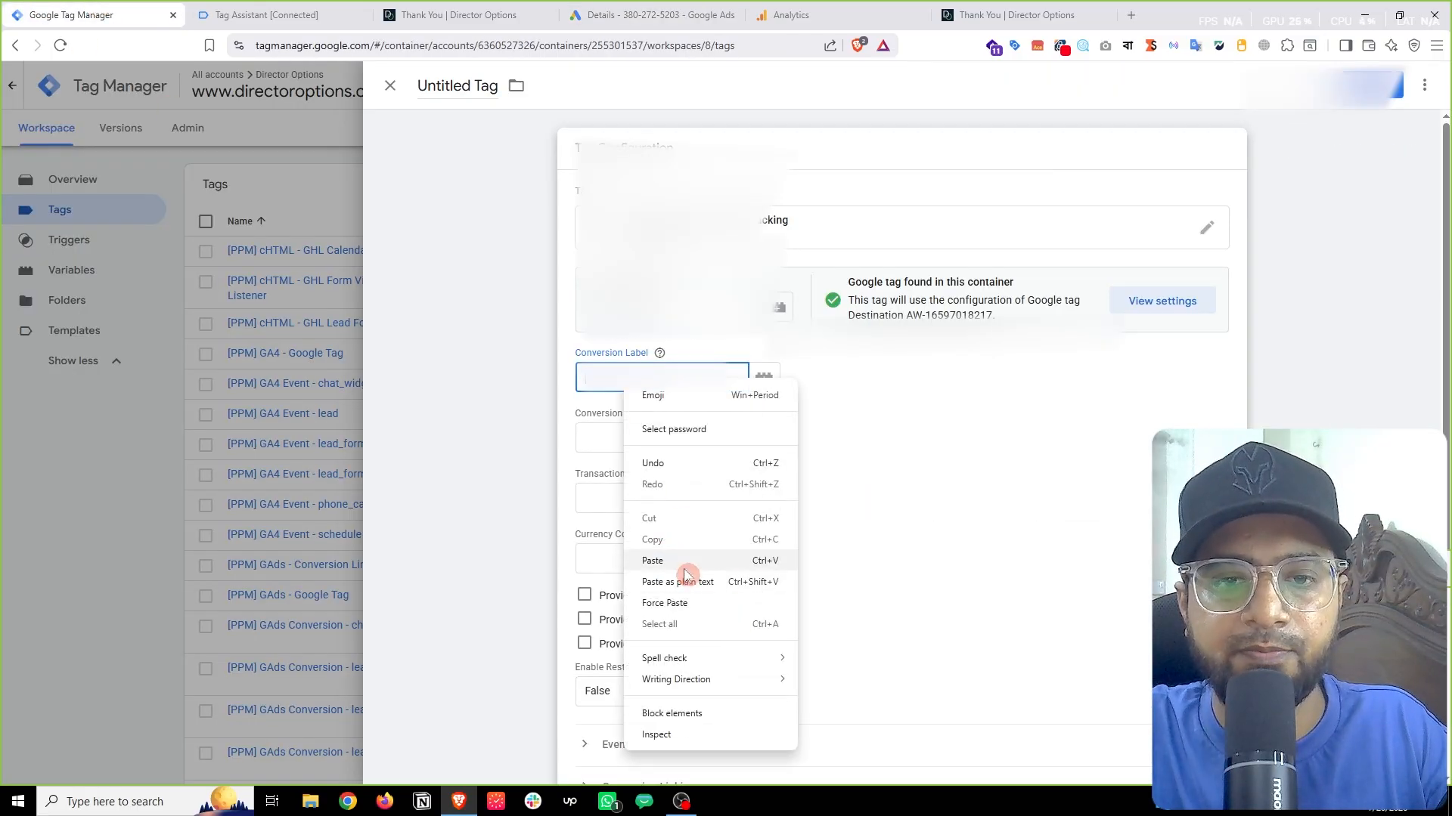
{"action": "left_click", "coordinate": [652, 561]}
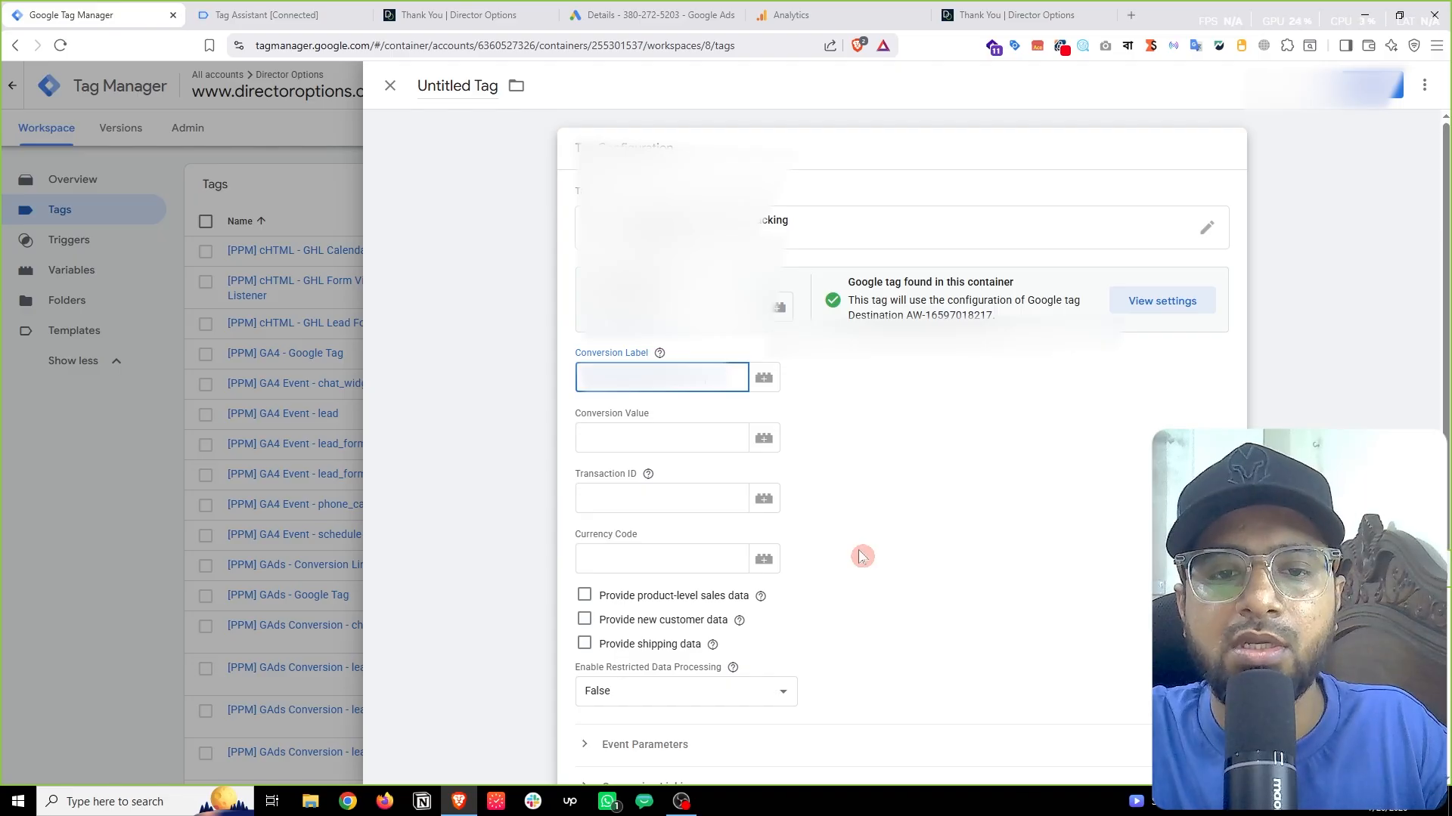
{"action": "scroll", "coordinate": [862, 555], "scroll_direction": "down", "scroll_amount": 2}
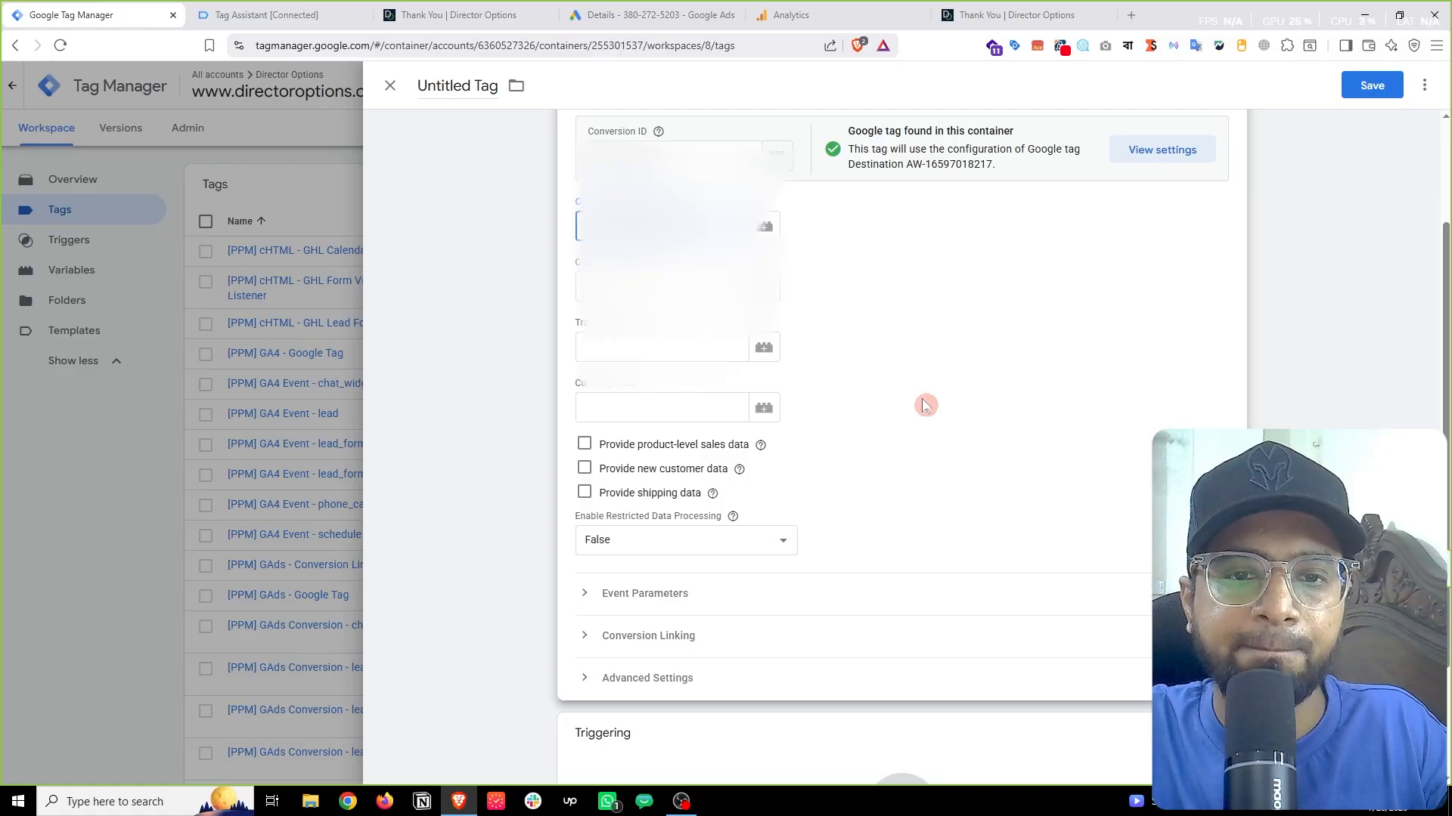
{"action": "scroll", "coordinate": [910, 406], "scroll_direction": "down", "scroll_amount": 2}
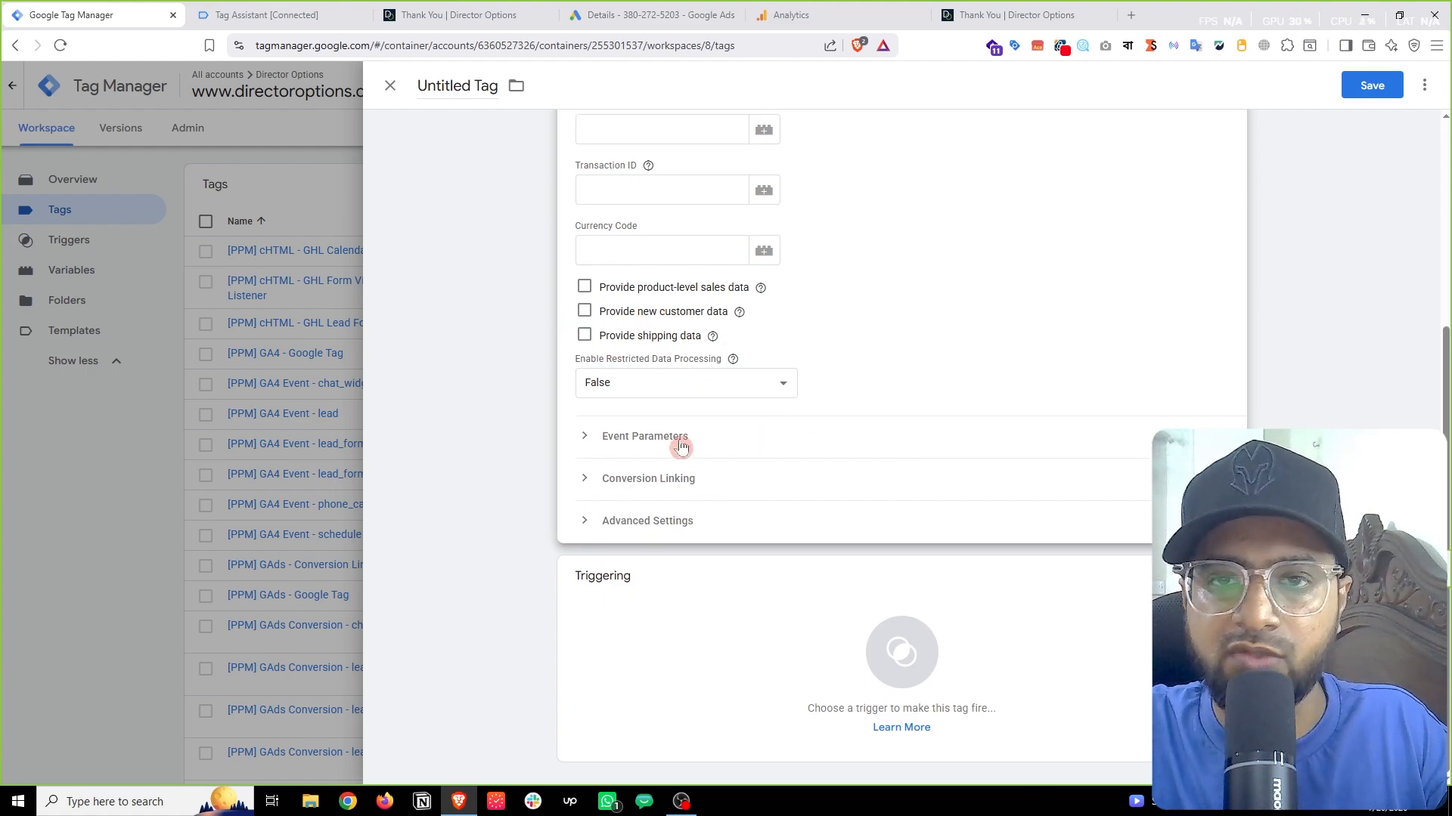
{"action": "left_click", "coordinate": [634, 446]}
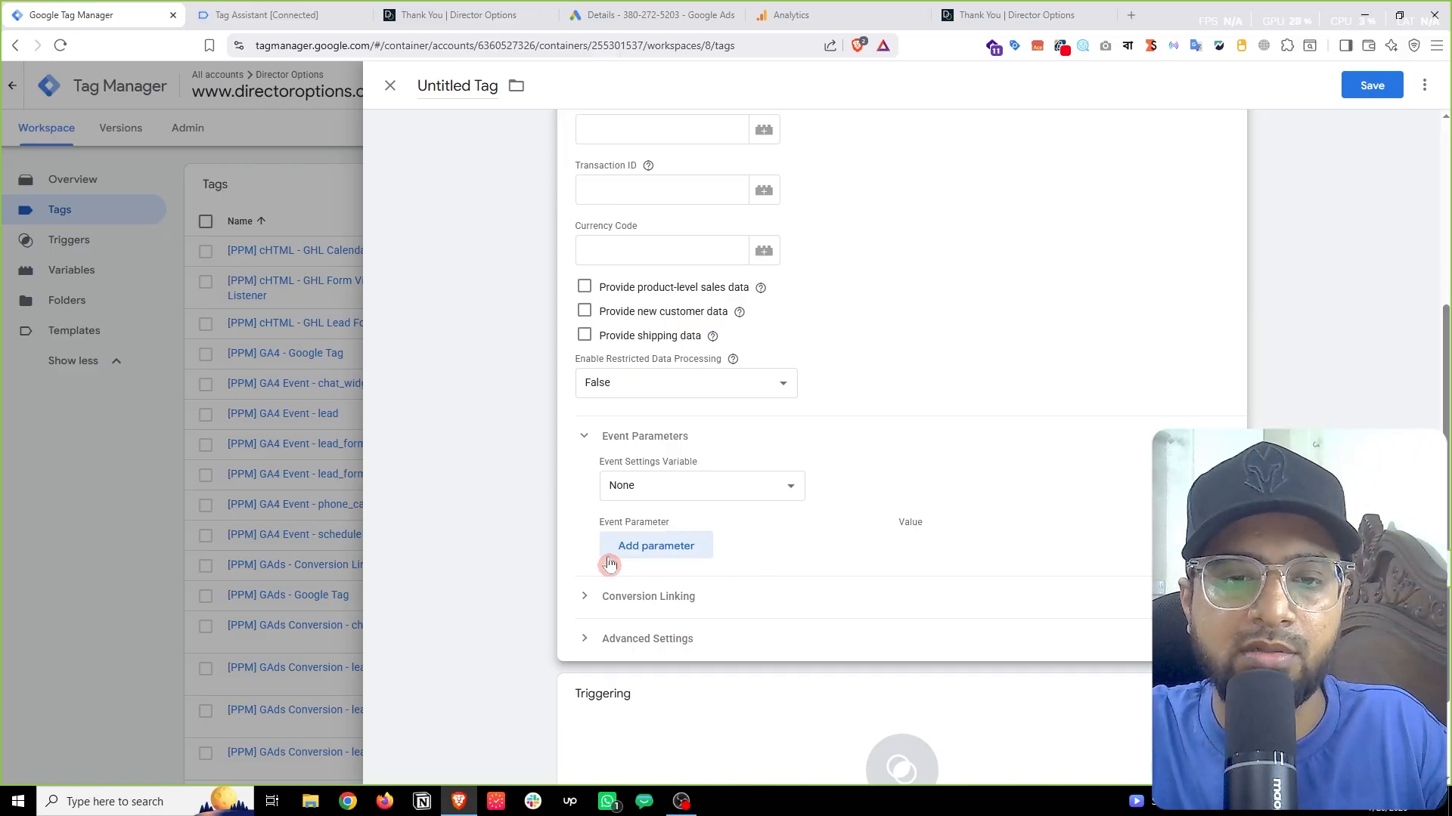
Step: Add a user_data event parameter valued {{[PPM] GAds User-Provided Data}}
{"action": "left_click", "coordinate": [664, 551]}
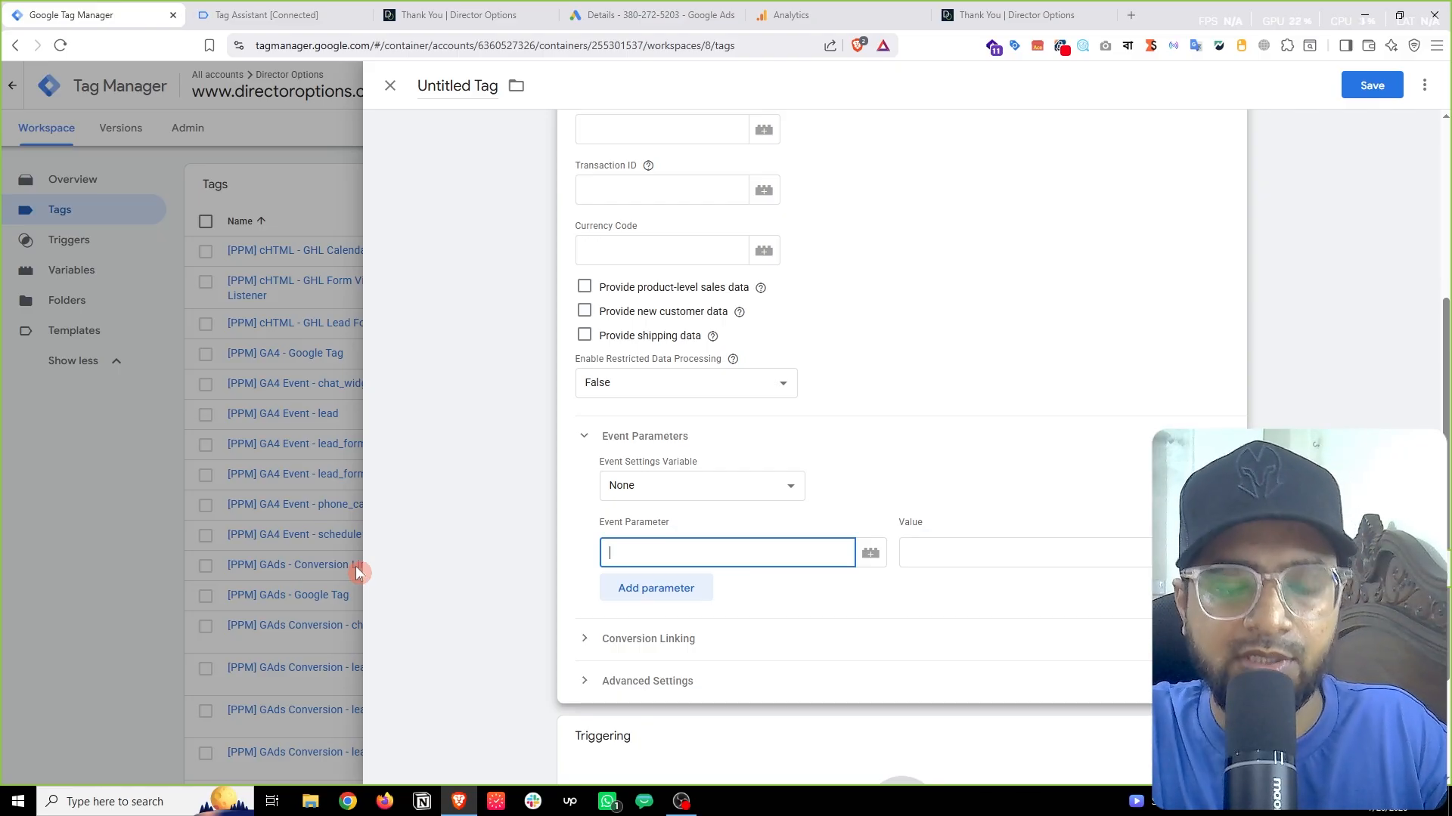
{"action": "type", "text": "user_dat"}
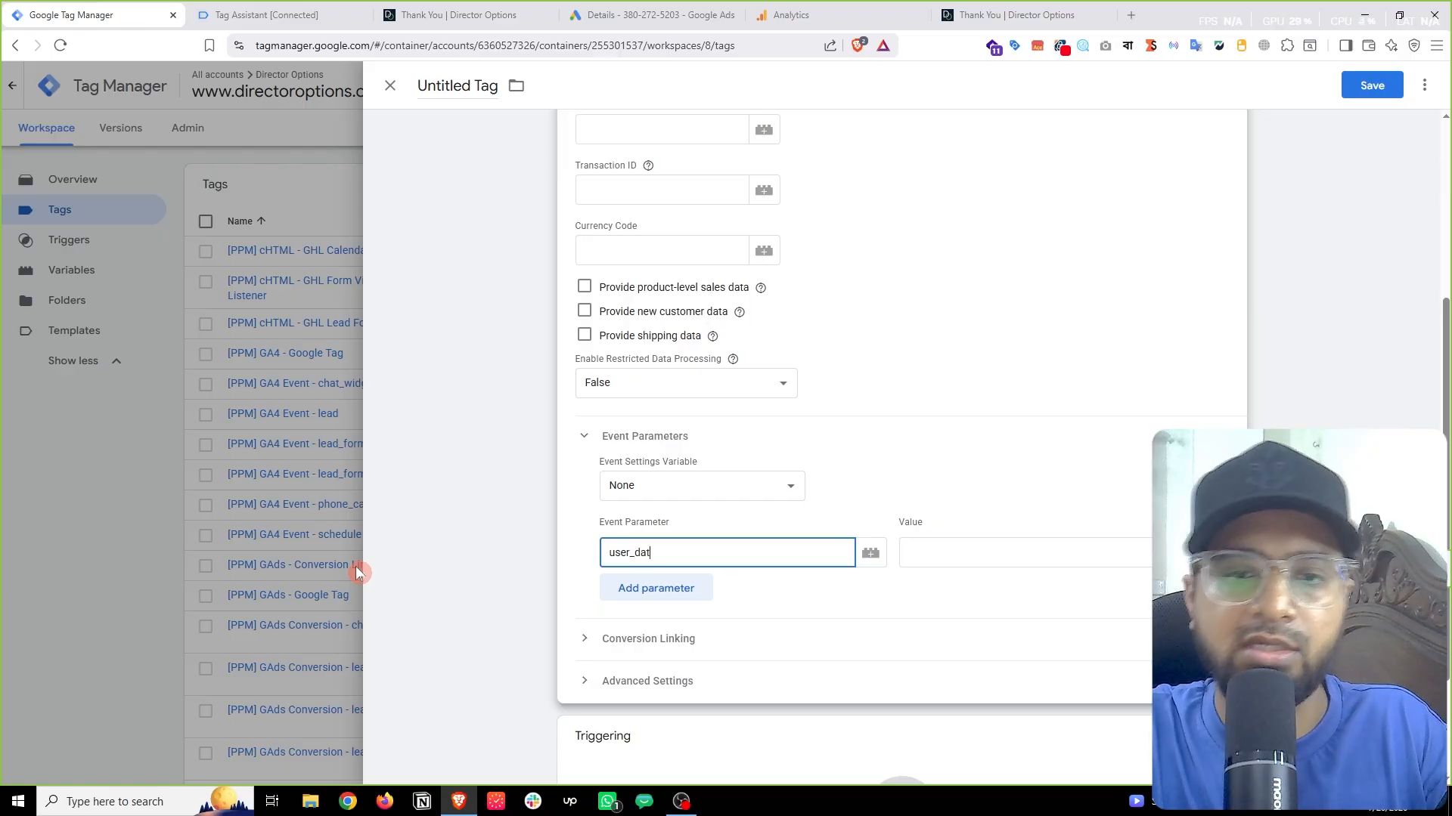
{"action": "type", "text": "a"}
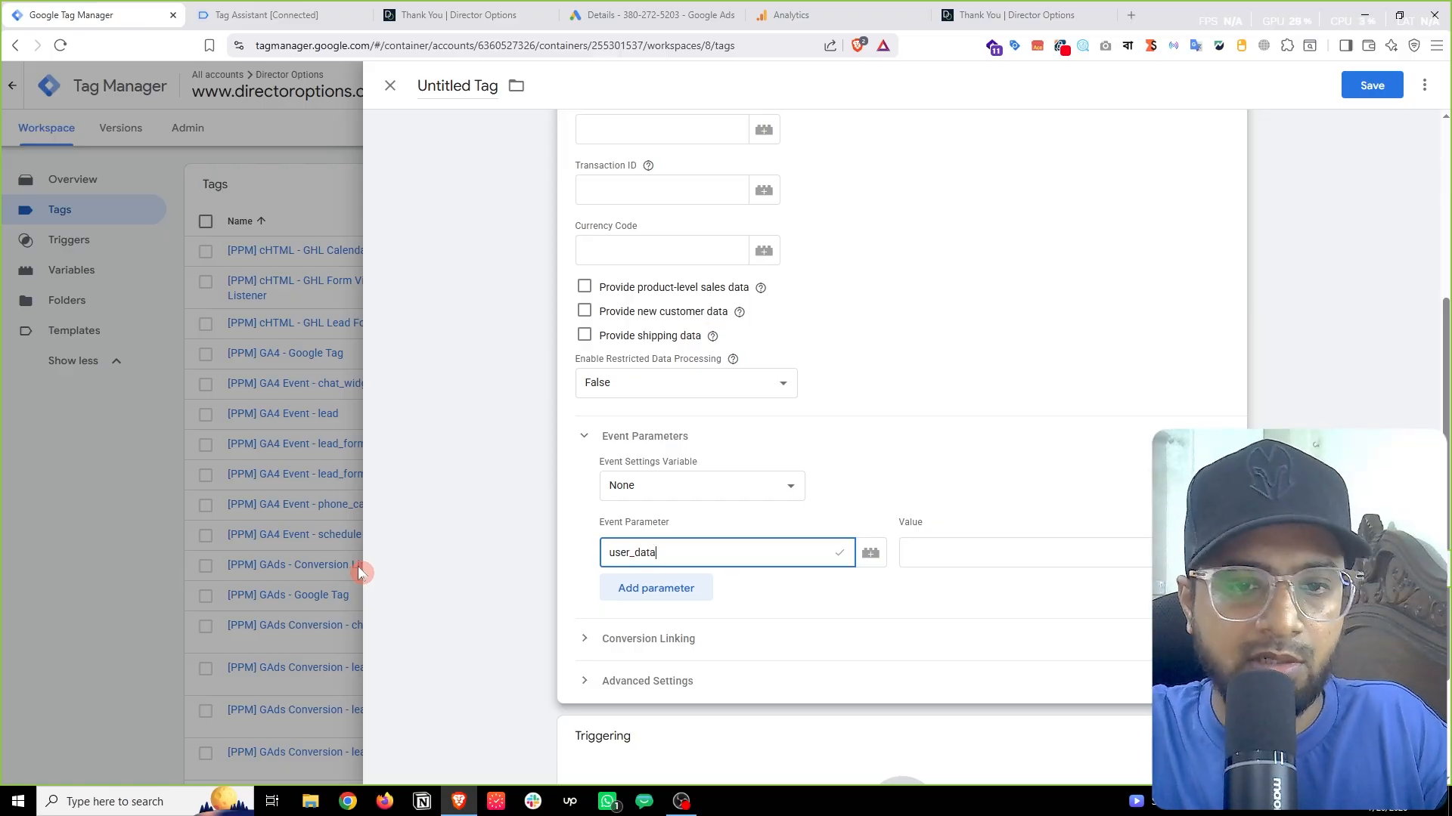
{"action": "mouse_move", "coordinate": [843, 563]}
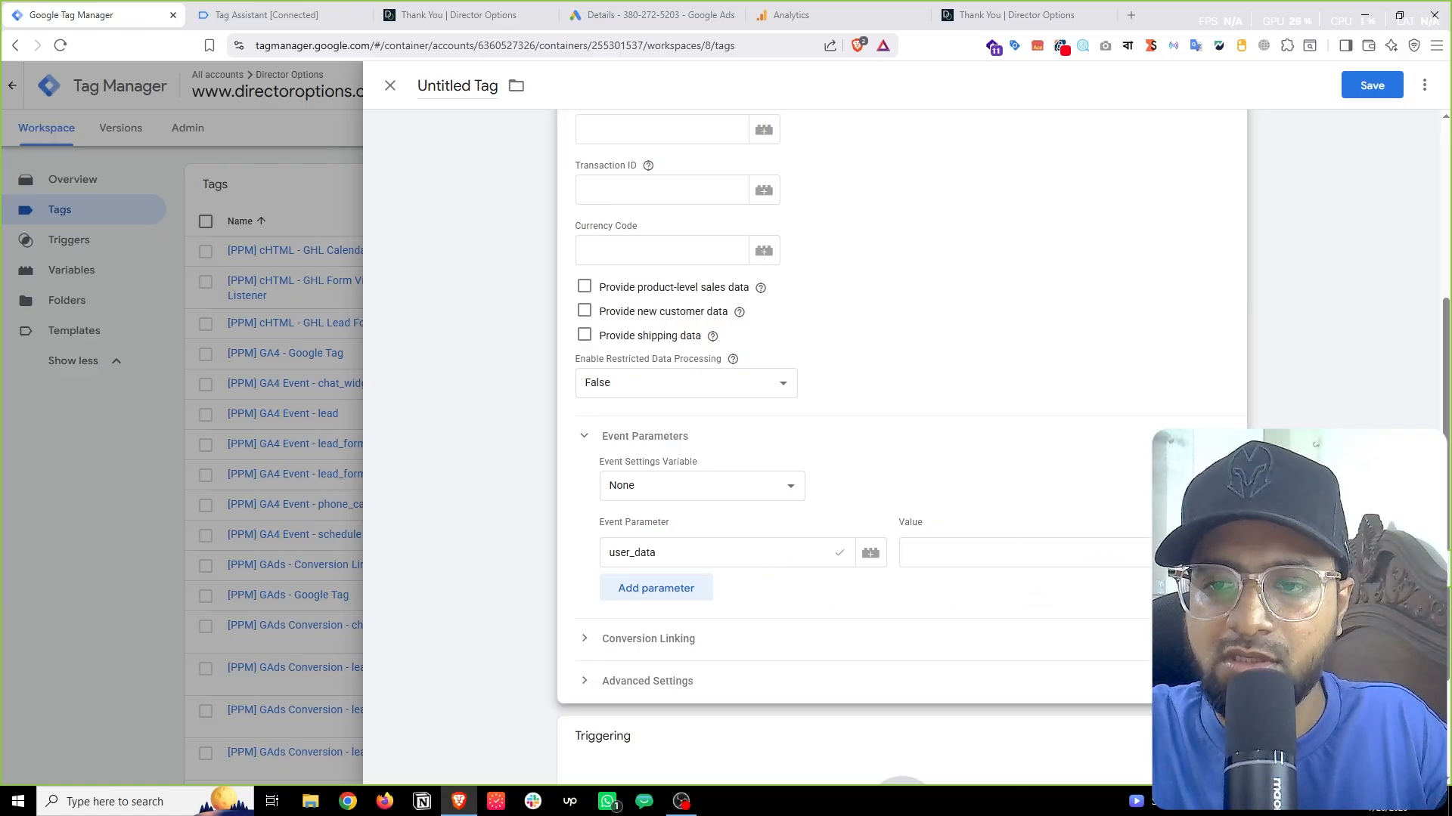
{"action": "left_click", "coordinate": [1172, 553]}
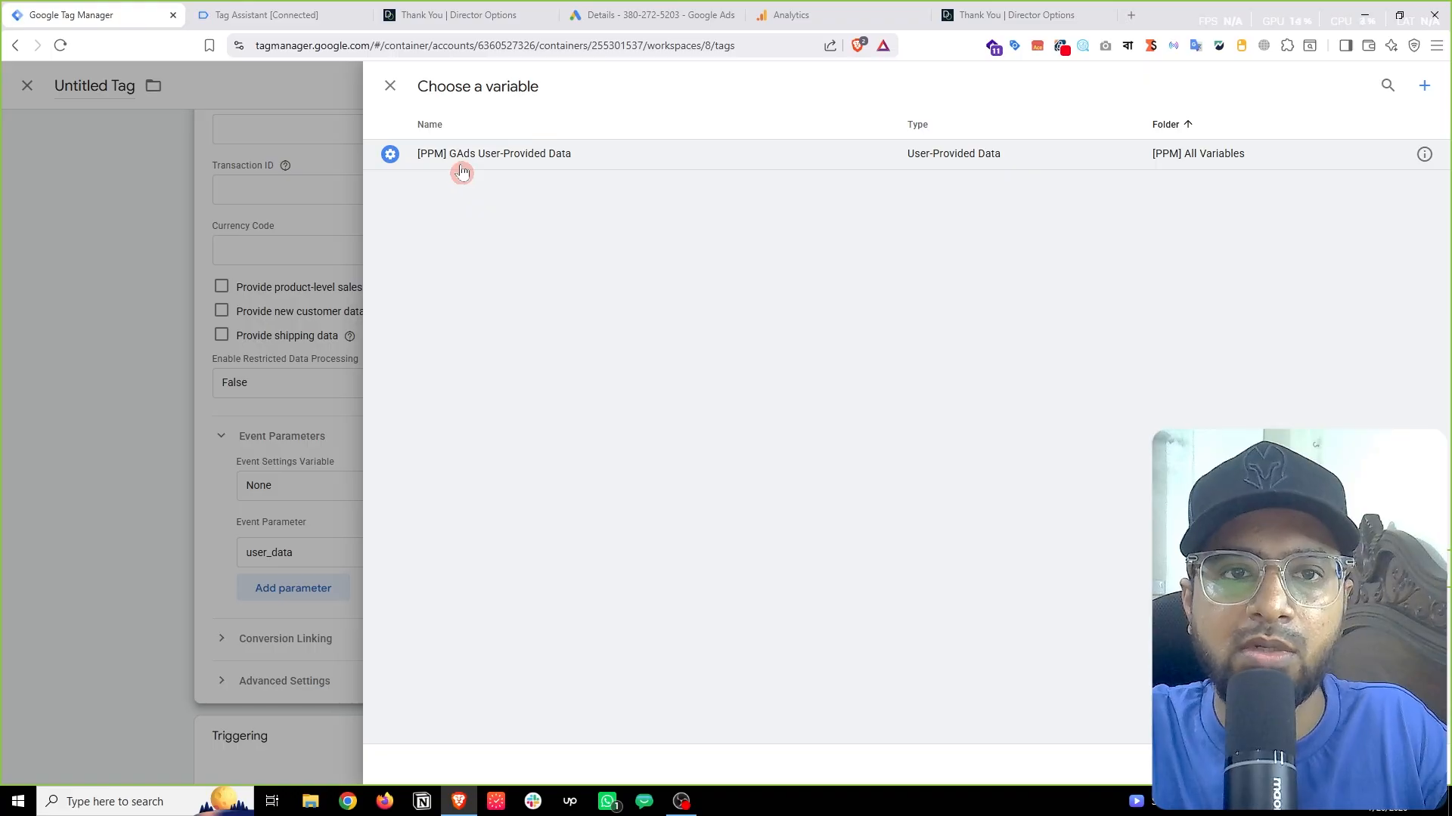
{"action": "left_click", "coordinate": [537, 154]}
{"action": "scroll", "coordinate": [992, 538], "scroll_direction": "down", "scroll_amount": 3}
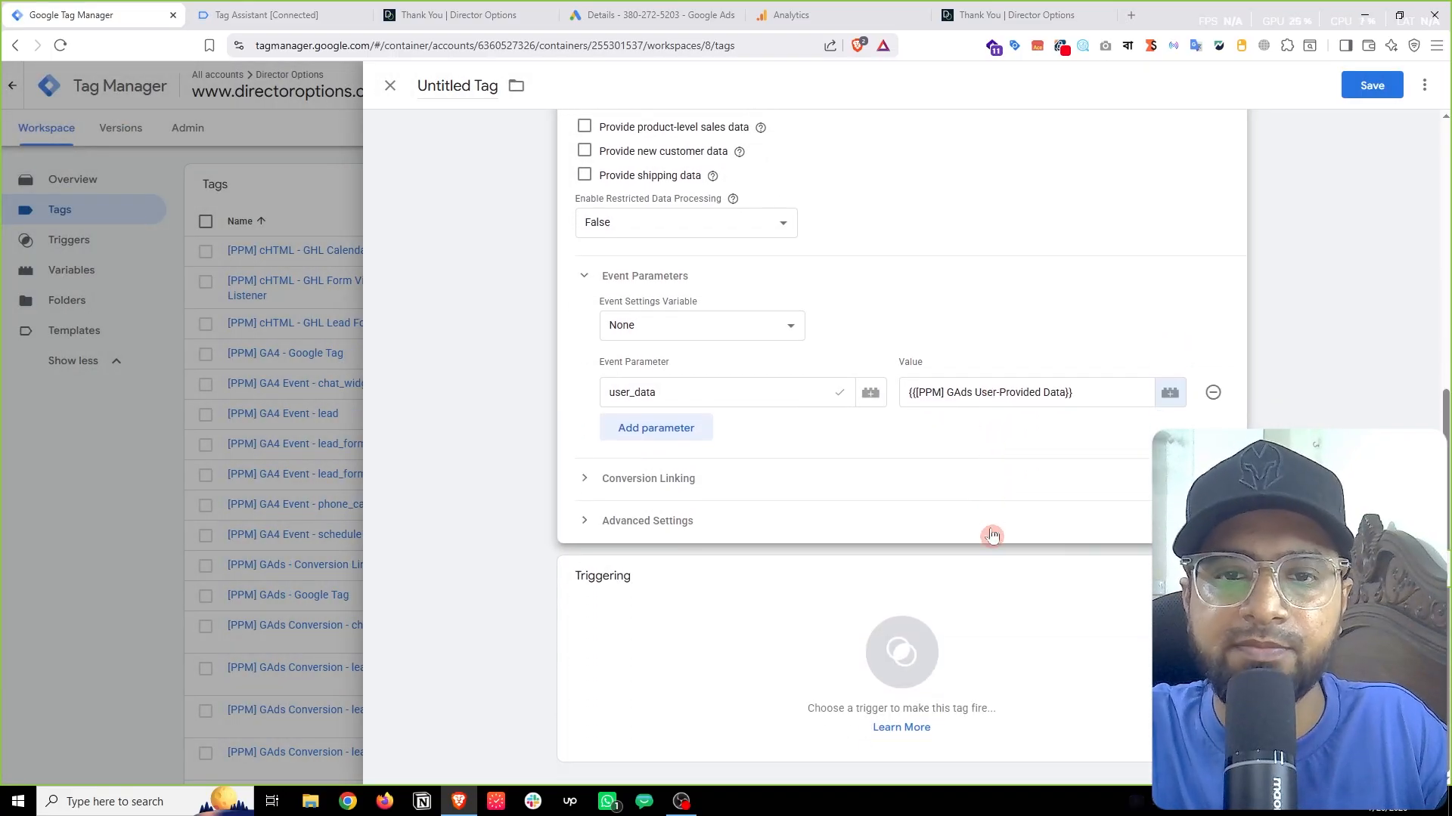
Step: Assign the ghl_booking_complete trigger, then discard the draft and review the Tags list
{"action": "left_click", "coordinate": [667, 616]}
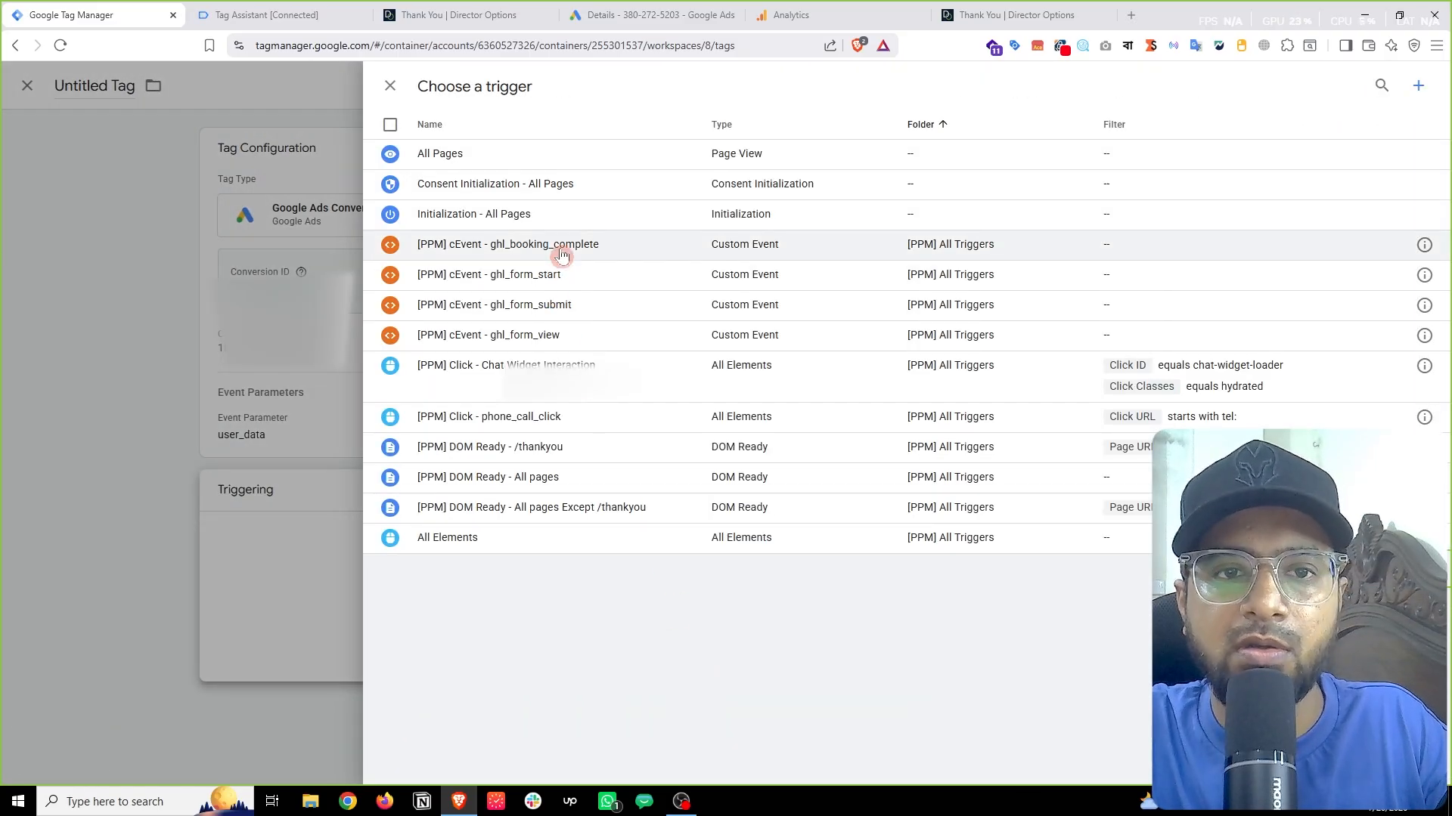
{"action": "left_click", "coordinate": [562, 255]}
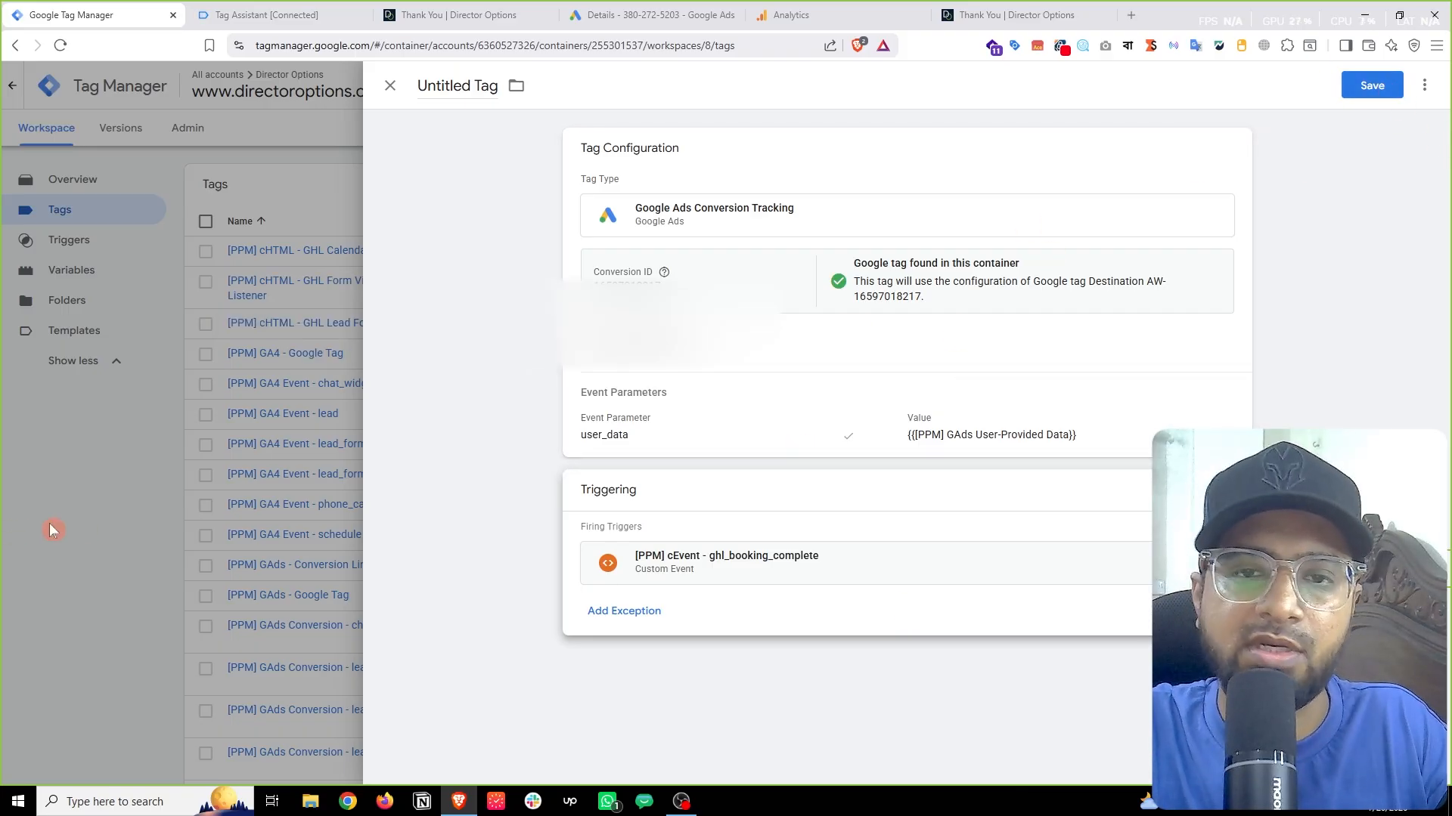
{"action": "left_click", "coordinate": [83, 530]}
{"action": "left_click", "coordinate": [836, 266]}
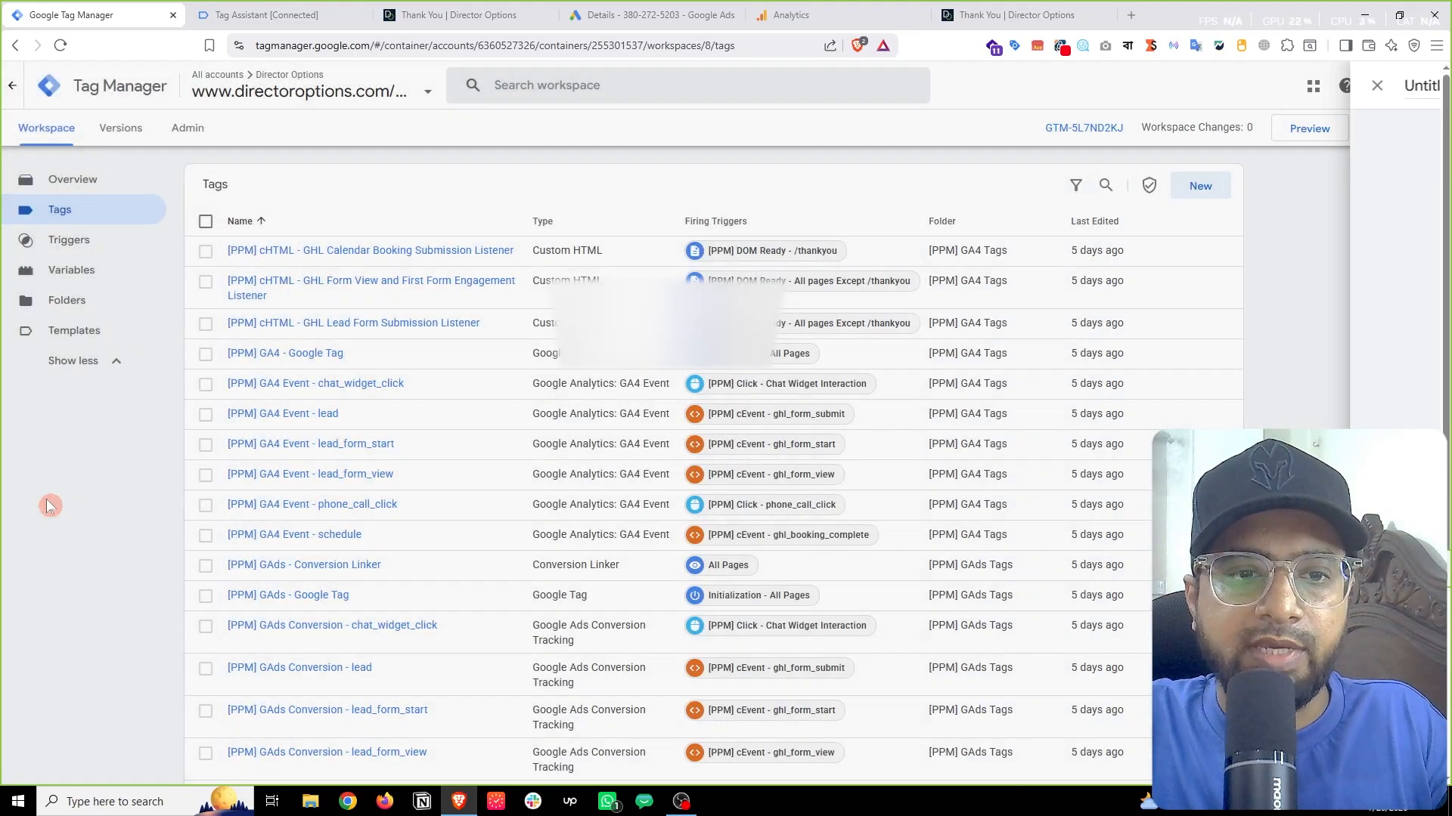
{"action": "scroll", "coordinate": [67, 499], "scroll_direction": "down", "scroll_amount": 4}
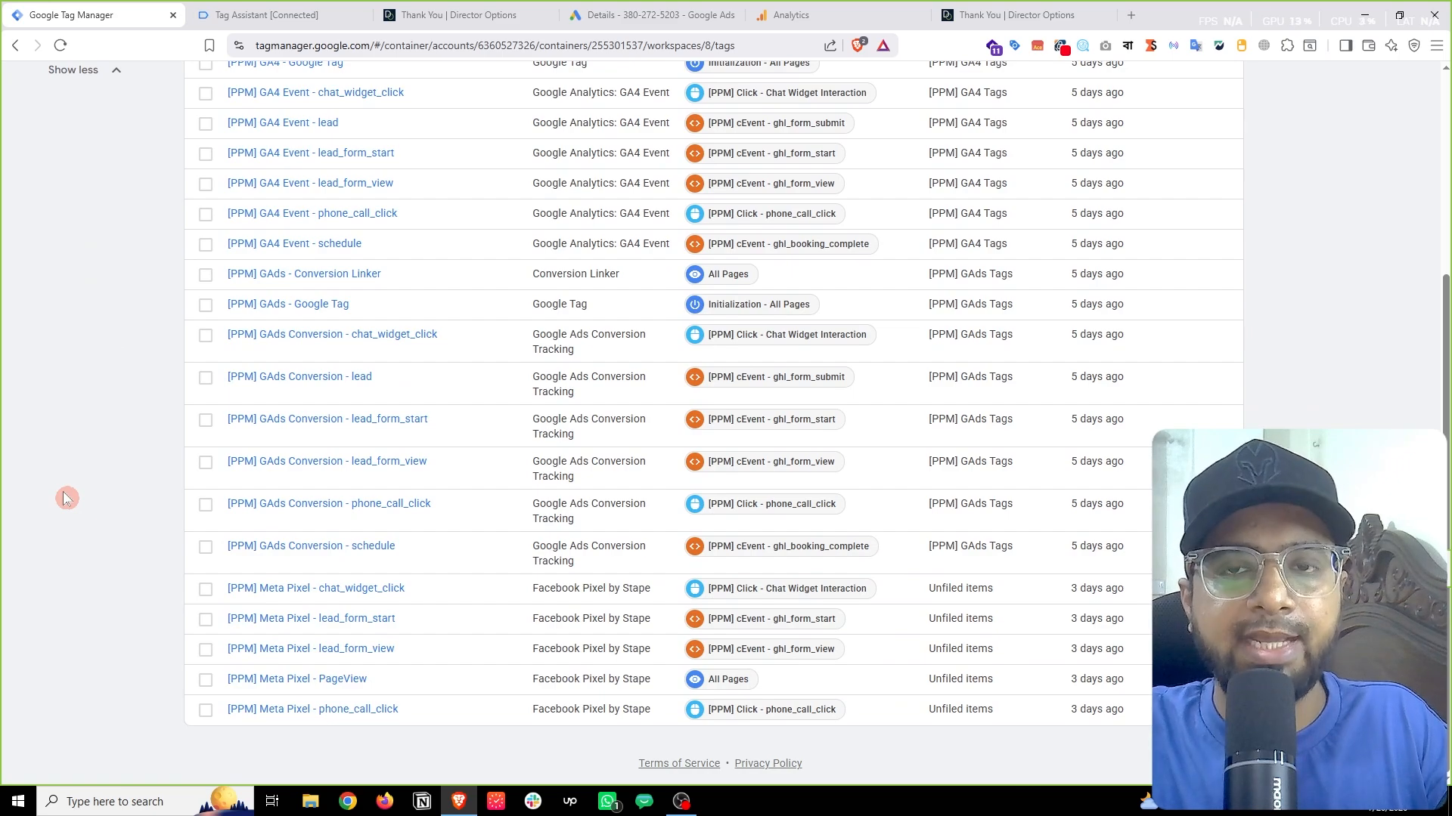
{"action": "scroll", "coordinate": [67, 499], "scroll_direction": "up", "scroll_amount": 4}
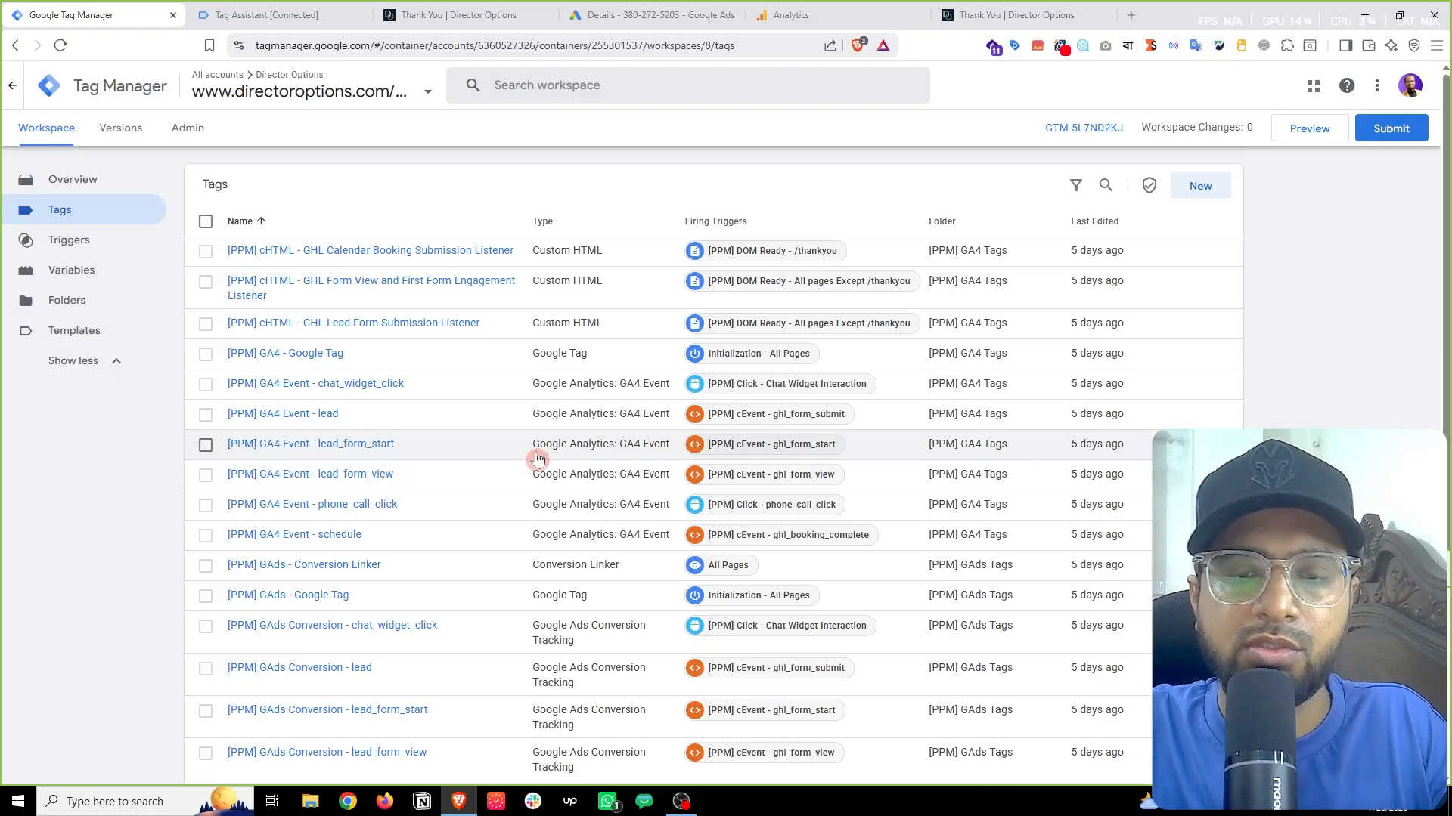
Step: Open GA4 DebugView from Admin's Data display section, then switch to the Director Options thank-you page
{"action": "left_click", "coordinate": [790, 14]}
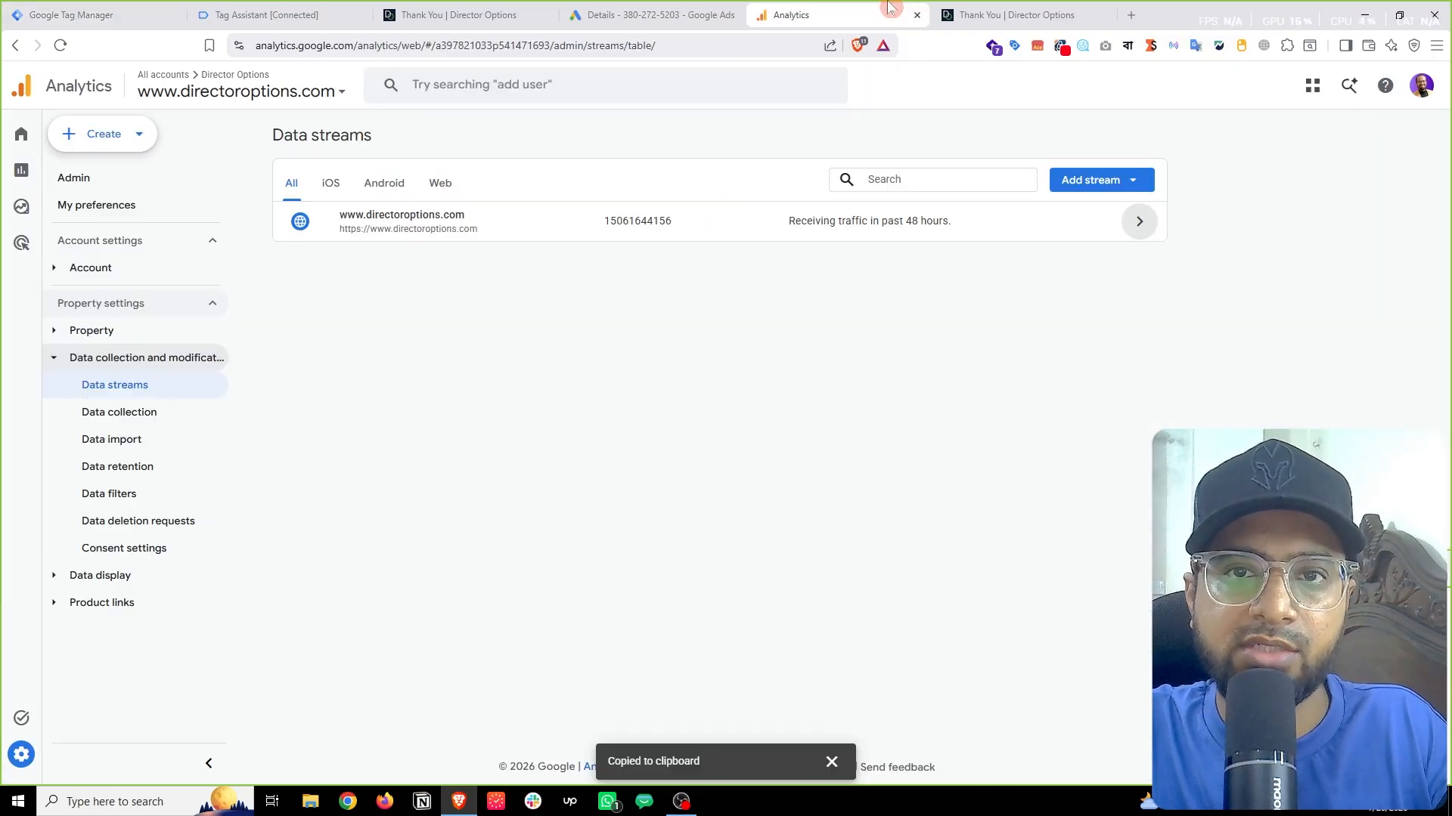
{"action": "left_click", "coordinate": [38, 754]}
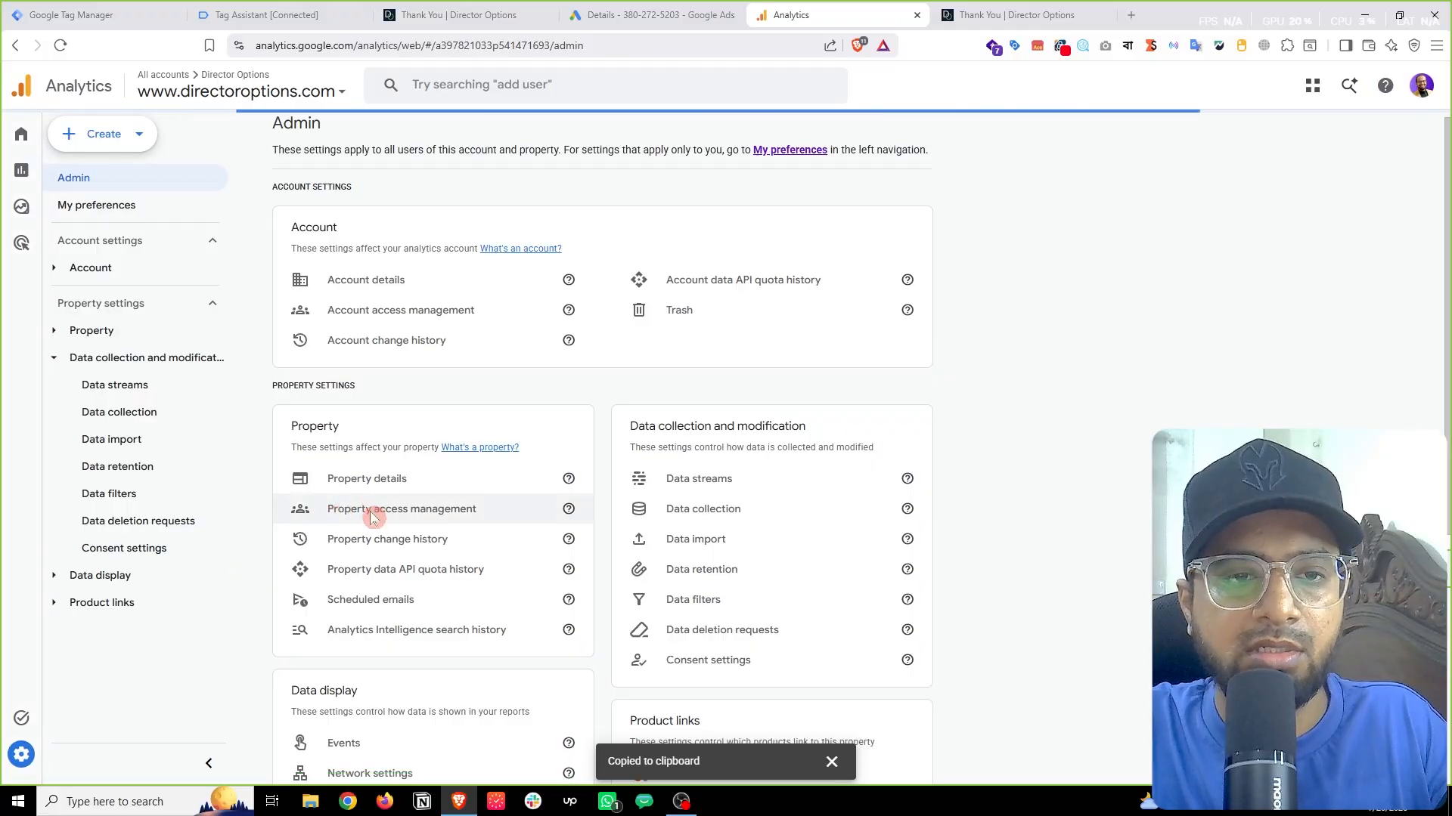
{"action": "scroll", "coordinate": [373, 514], "scroll_direction": "down", "scroll_amount": 6}
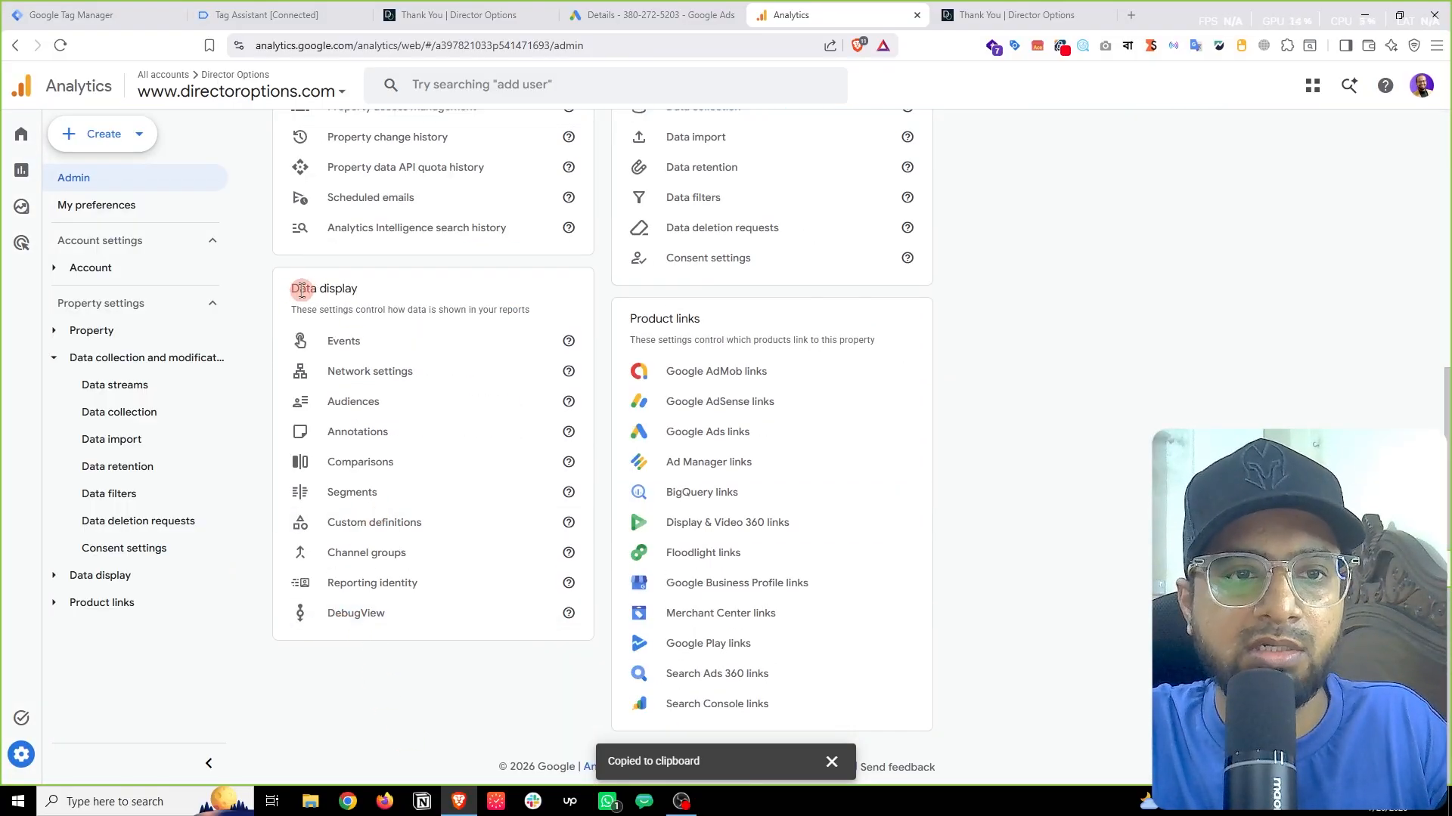
{"action": "left_click", "coordinate": [385, 620]}
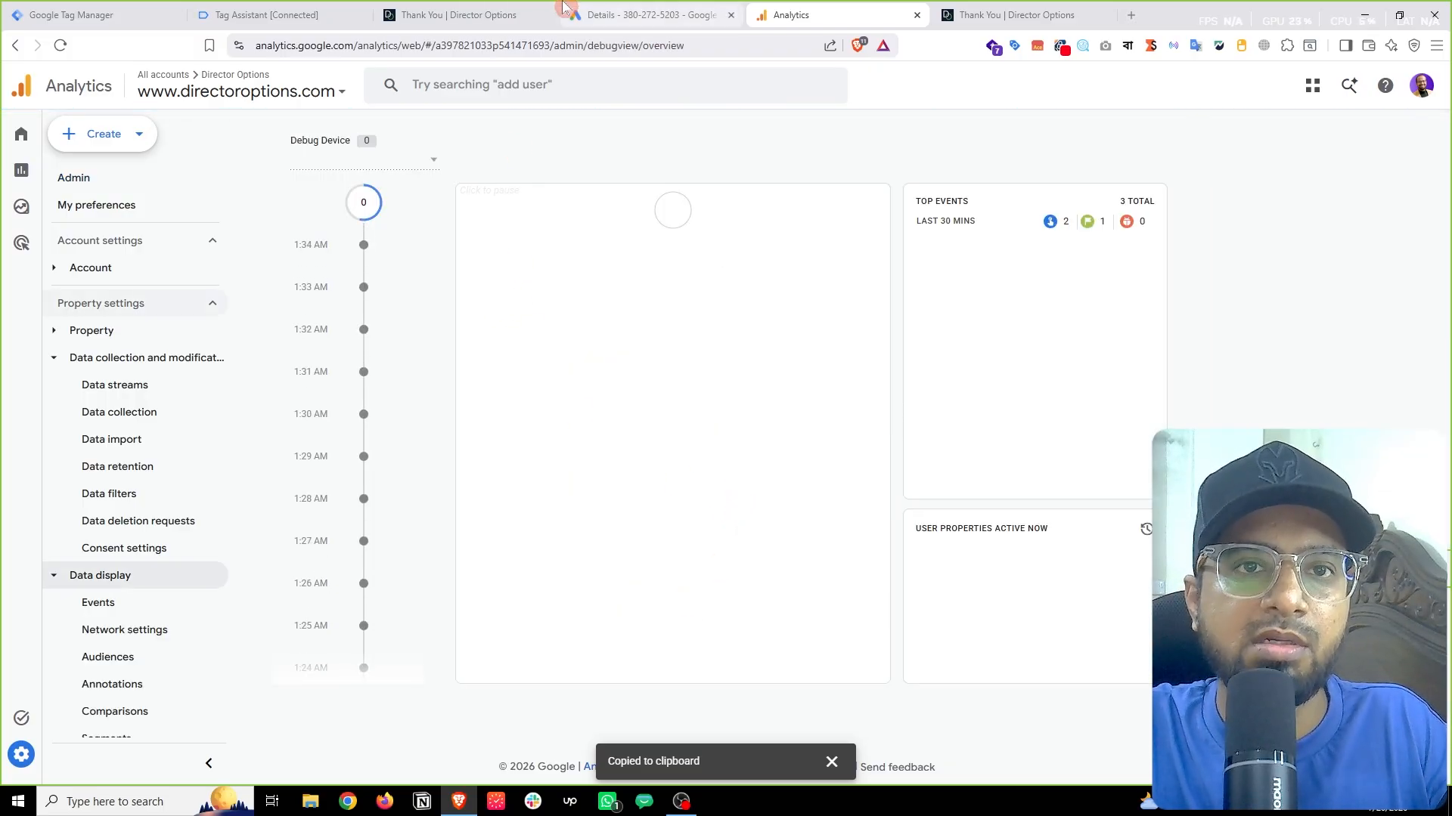
{"action": "left_click", "coordinate": [493, 6]}
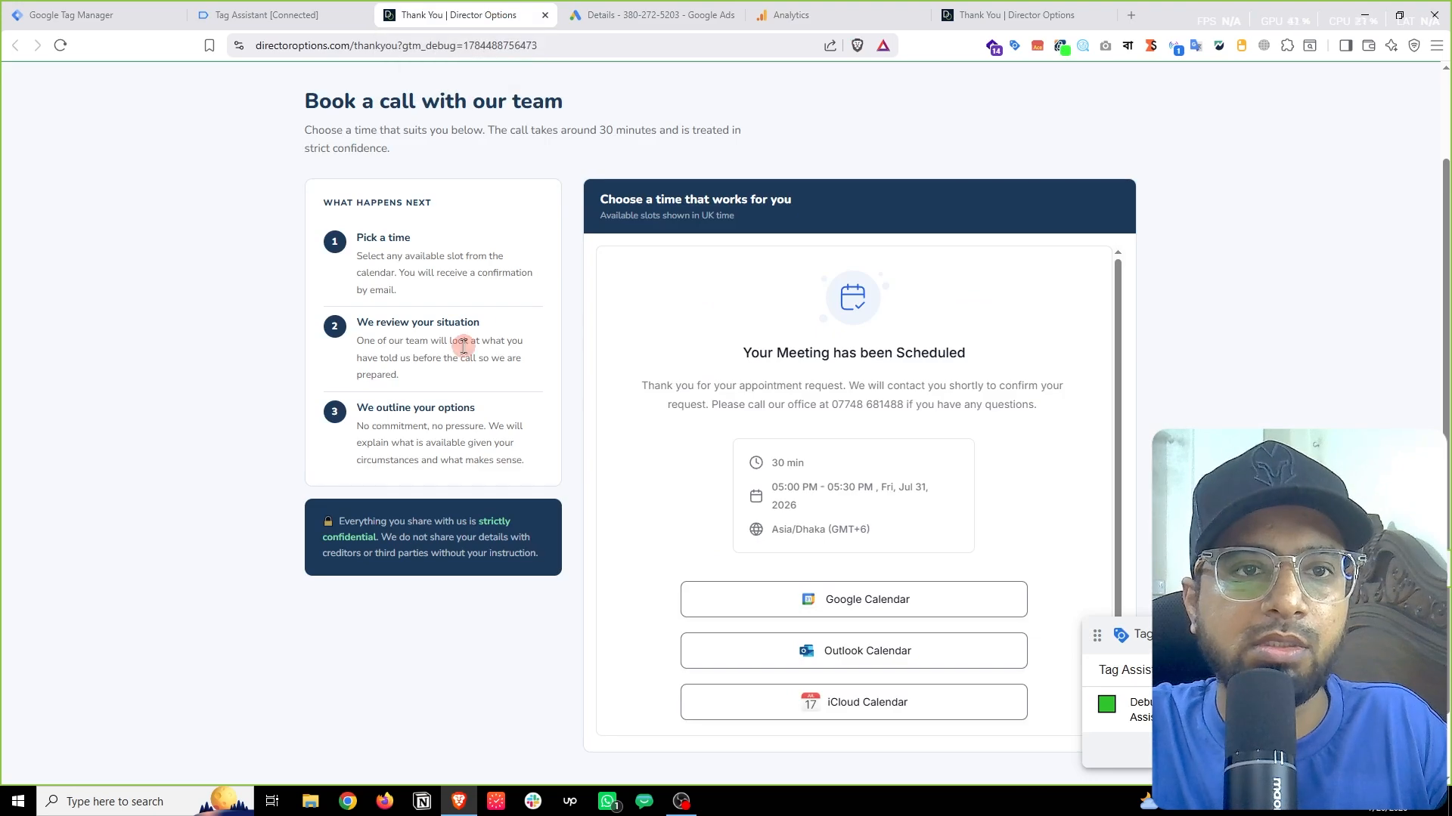
Step: Return to the GTM workspace and relaunch Preview for directoroptions.com
{"action": "left_click", "coordinate": [288, 6]}
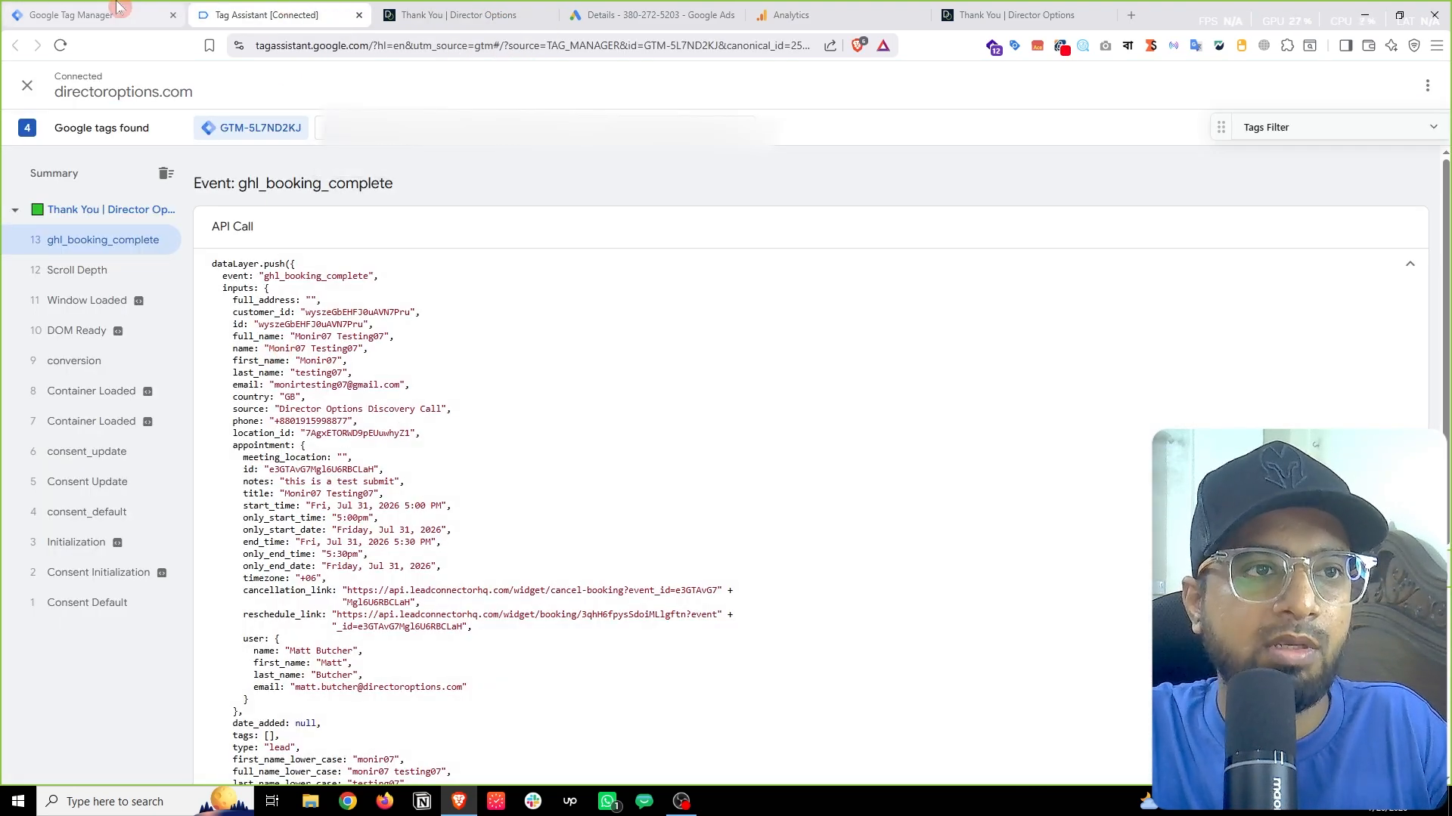
{"action": "left_click", "coordinate": [91, 15]}
{"action": "left_click", "coordinate": [1310, 130]}
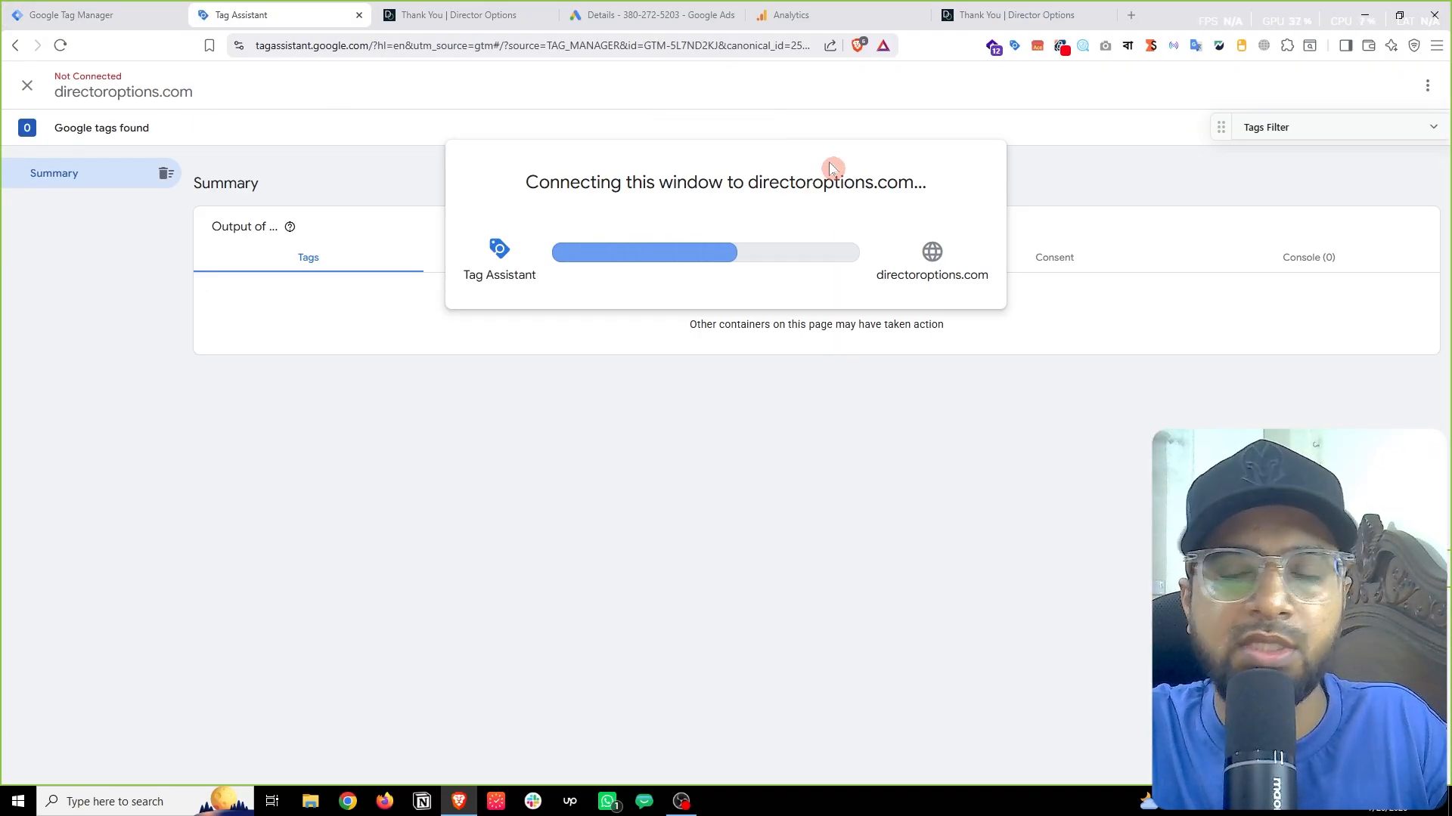
Step: Continue to the booking page, dock DevTools' Network tab with no filter, then view Tag Assistant's summary
{"action": "left_click", "coordinate": [742, 359]}
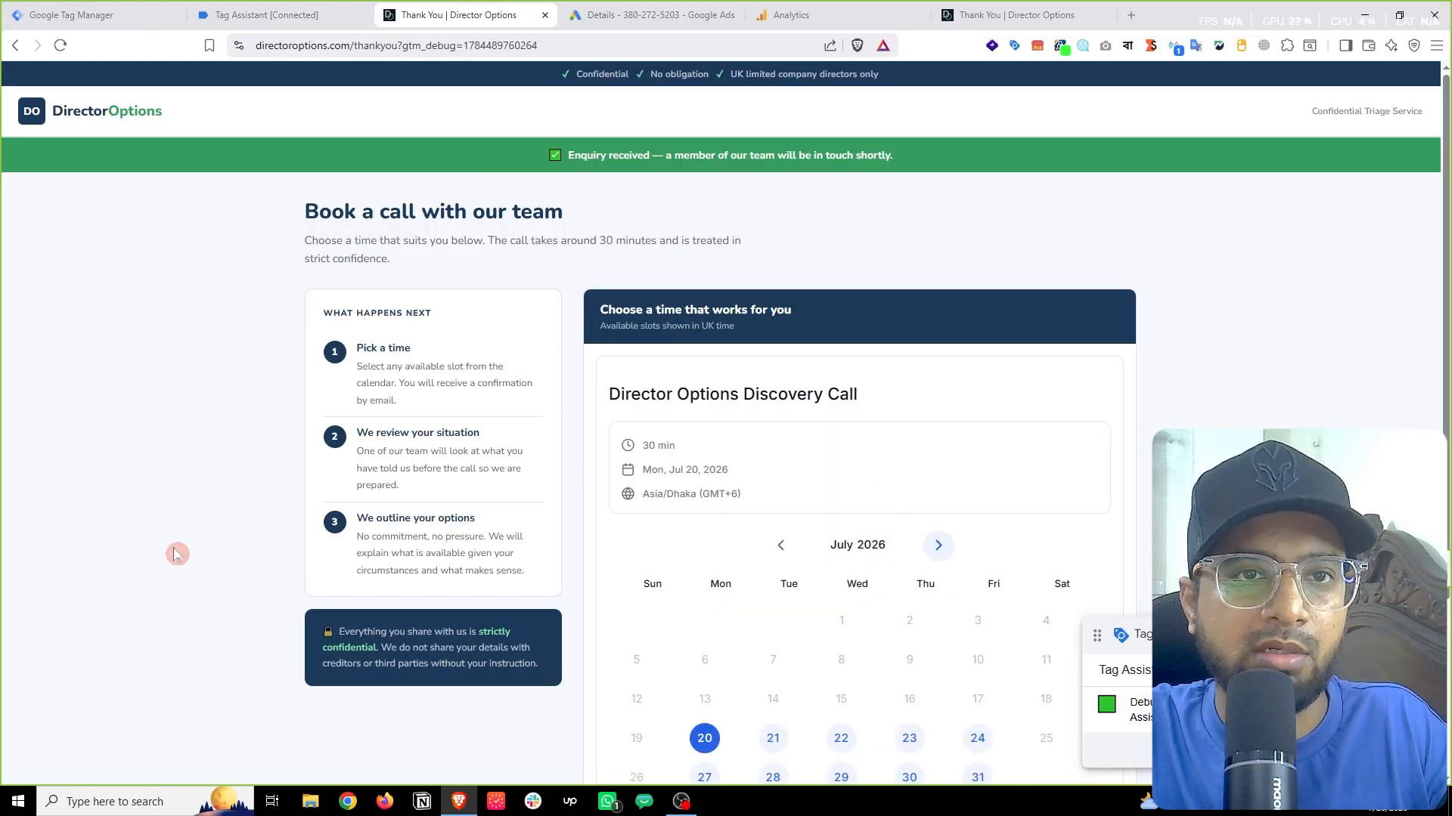
{"action": "right_click", "coordinate": [161, 682]}
{"action": "left_click", "coordinate": [197, 684]}
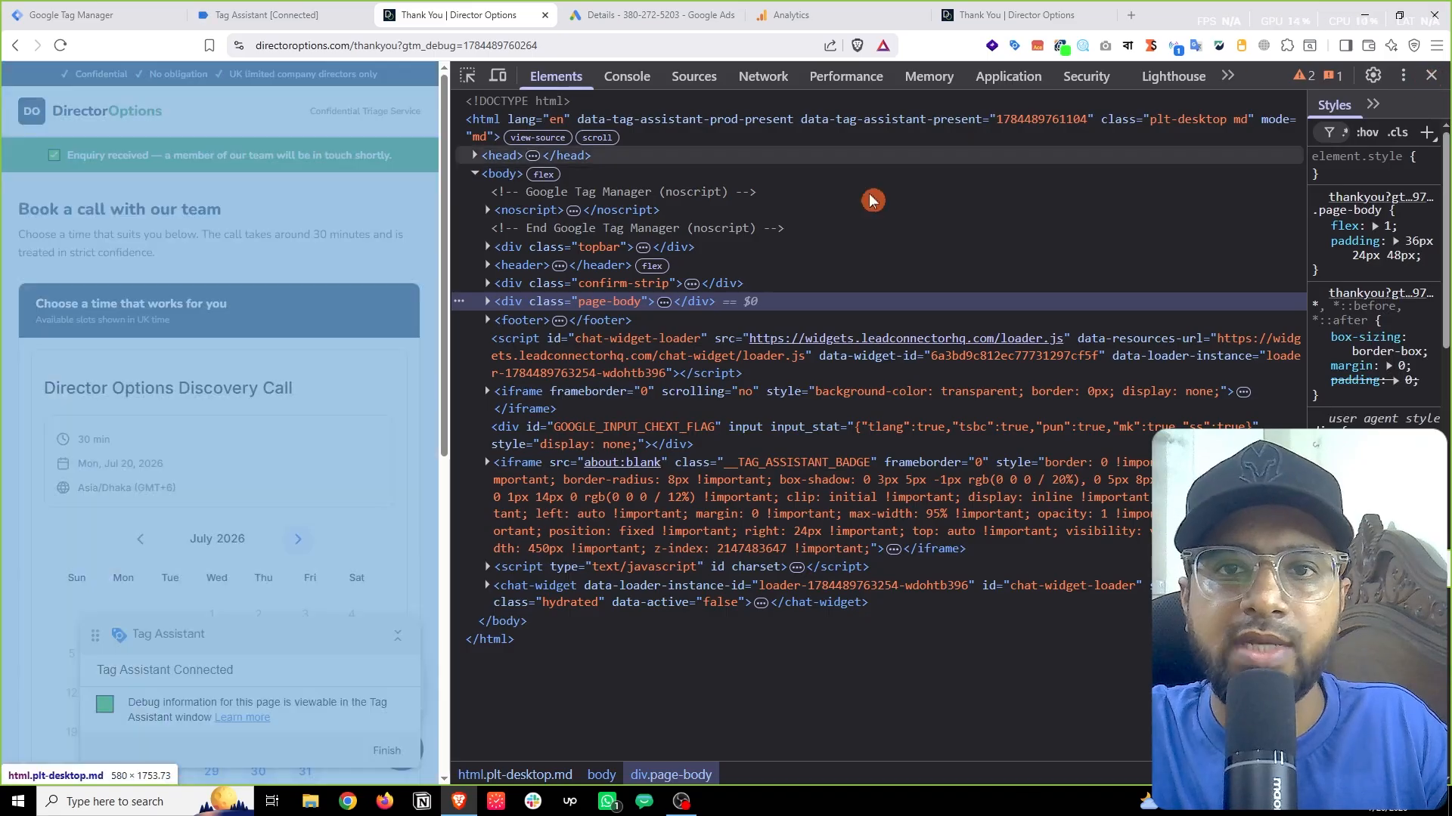
{"action": "left_click", "coordinate": [1435, 75]}
{"action": "right_click", "coordinate": [201, 341]}
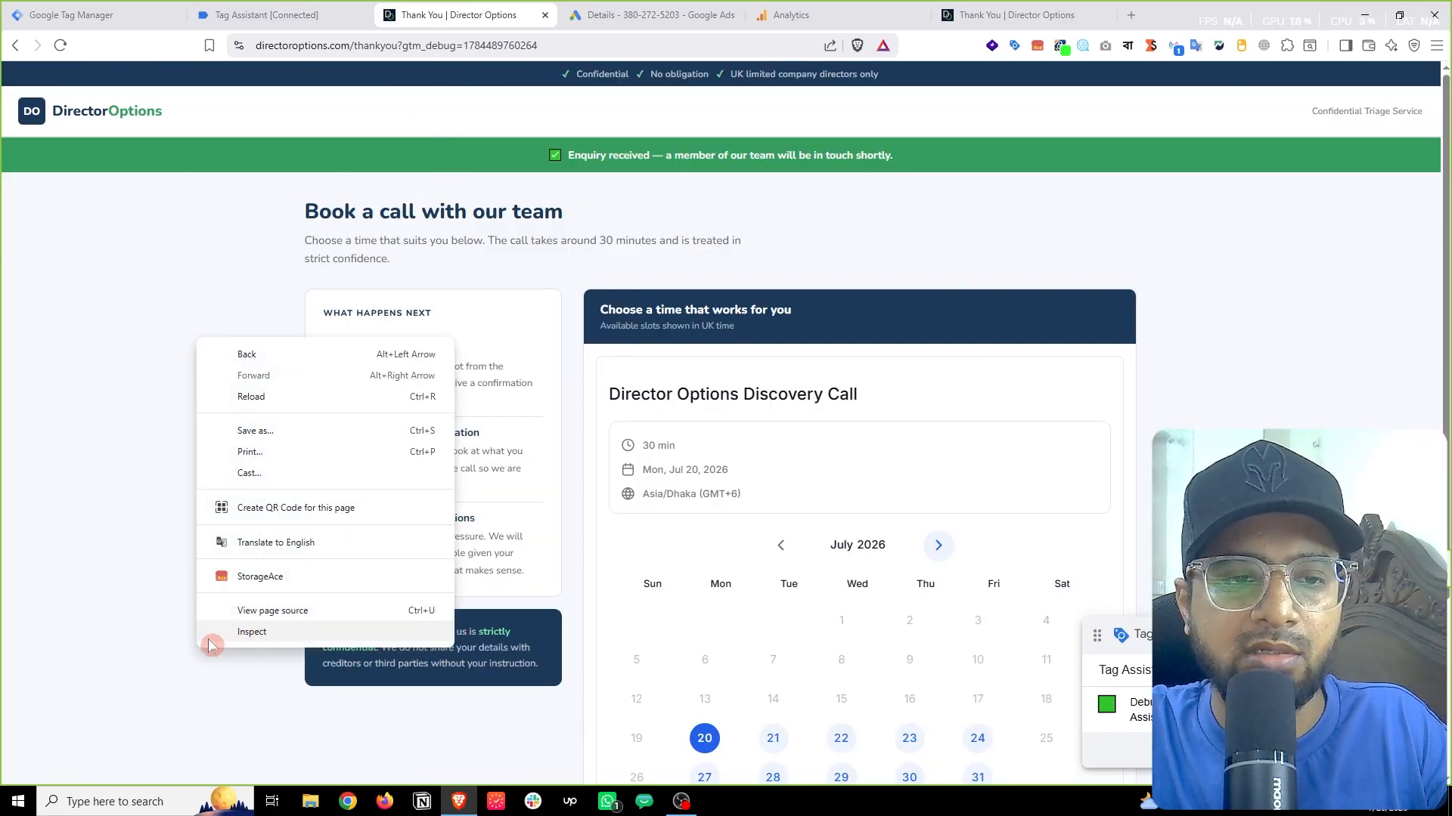
{"action": "left_click", "coordinate": [242, 635]}
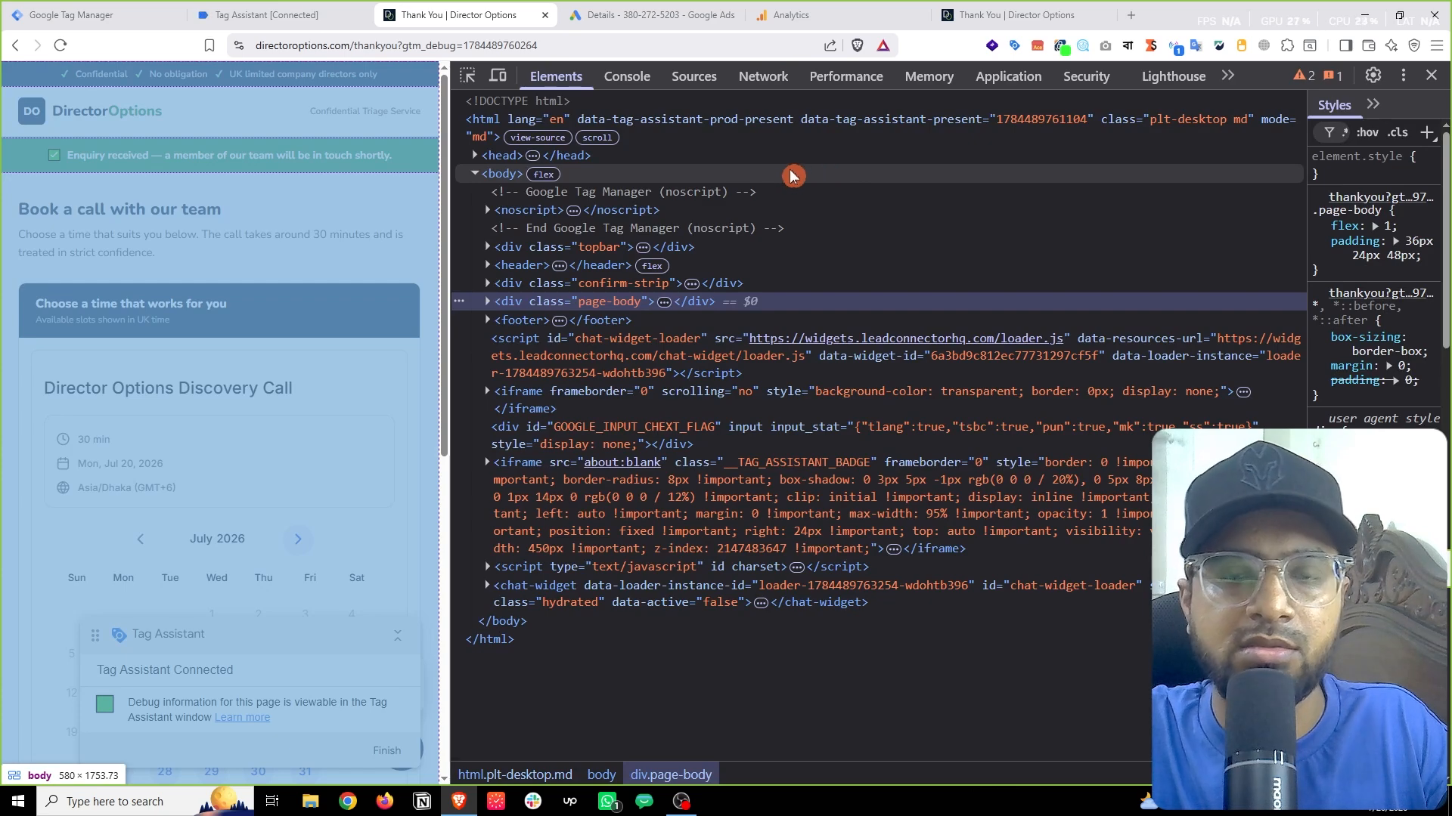
{"action": "left_click", "coordinate": [764, 77]}
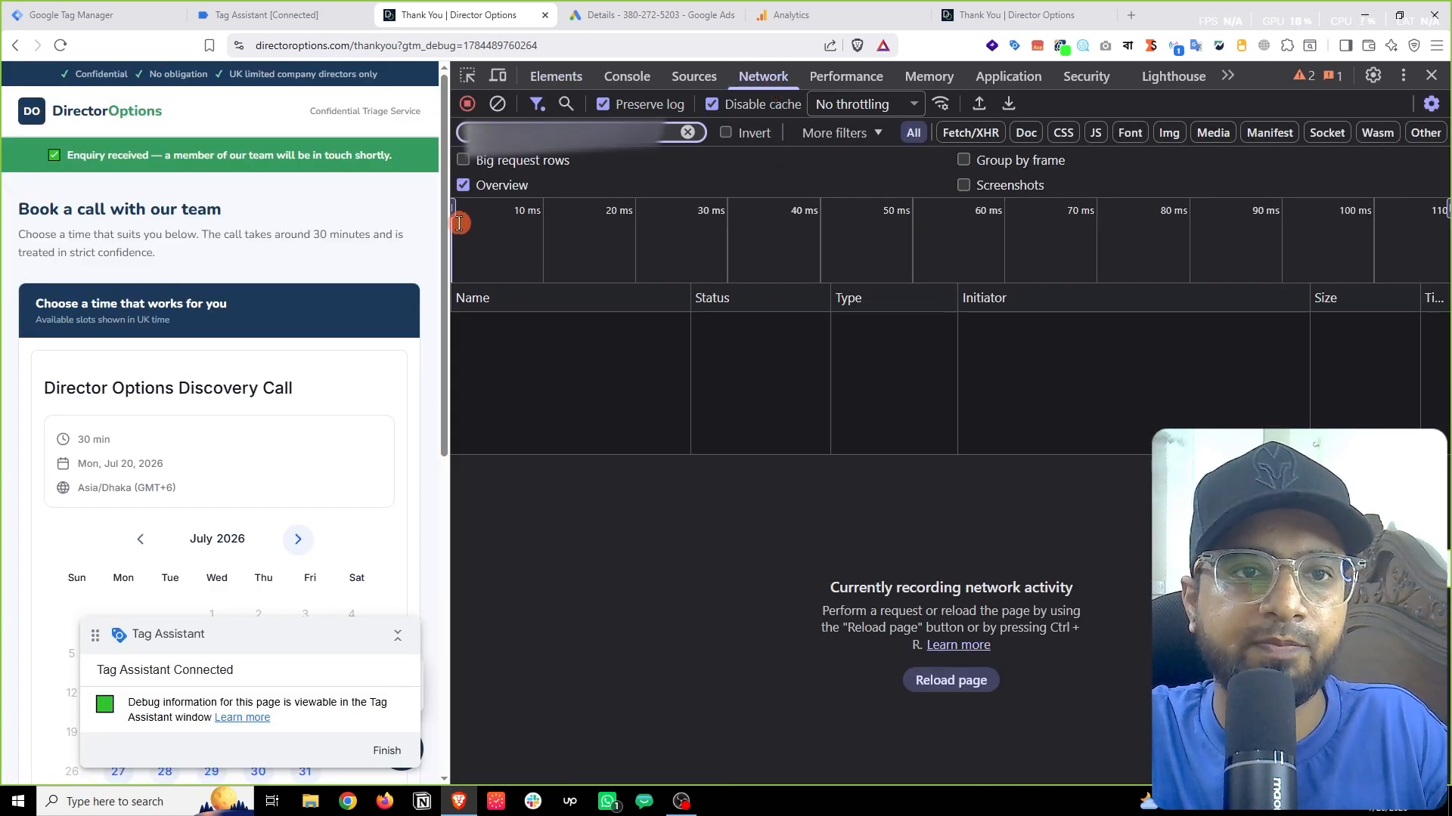
{"action": "left_click", "coordinate": [691, 133]}
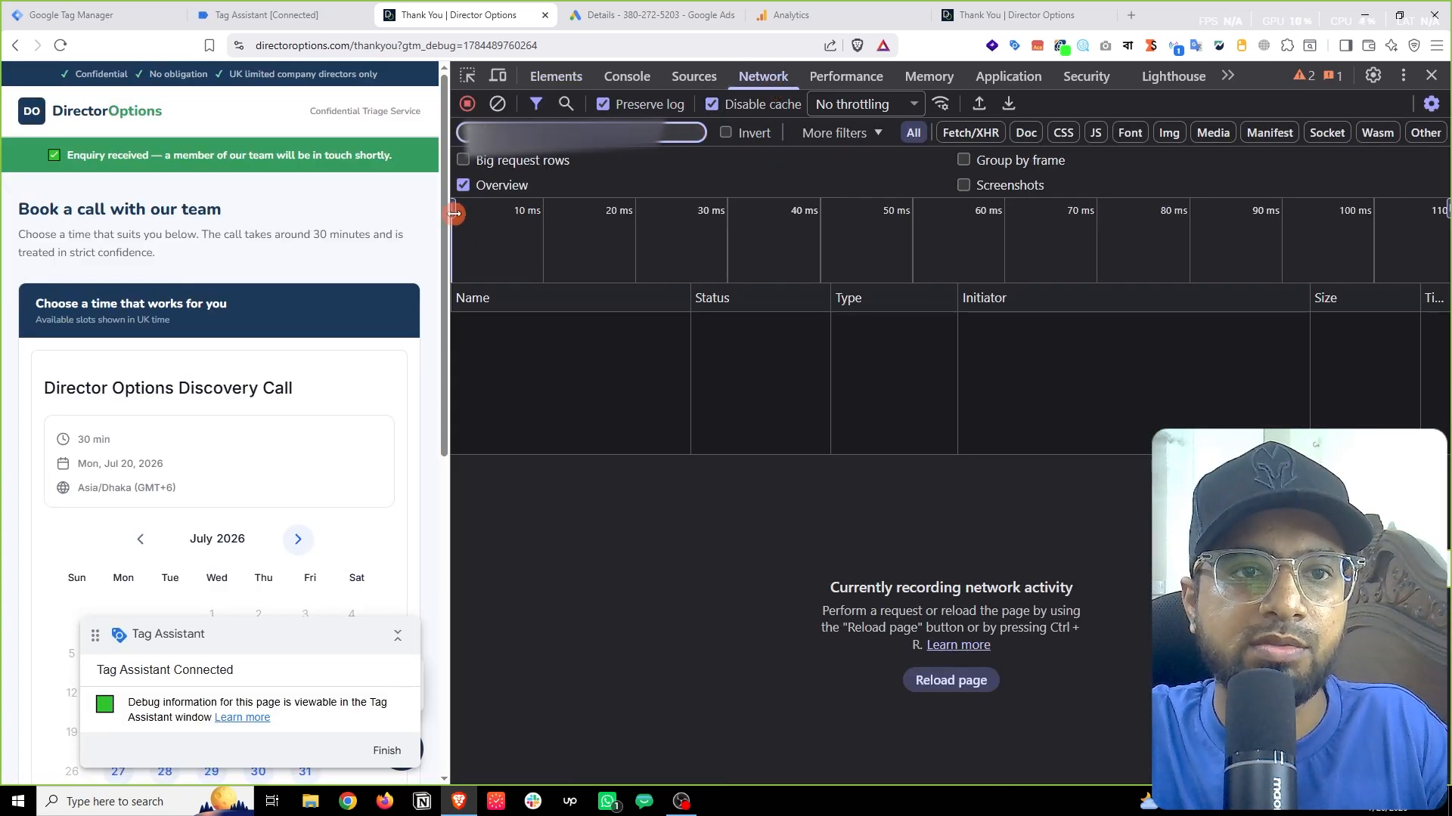
{"action": "left_click_drag", "start_coordinate": [454, 214], "coordinate": [1258, 214]}
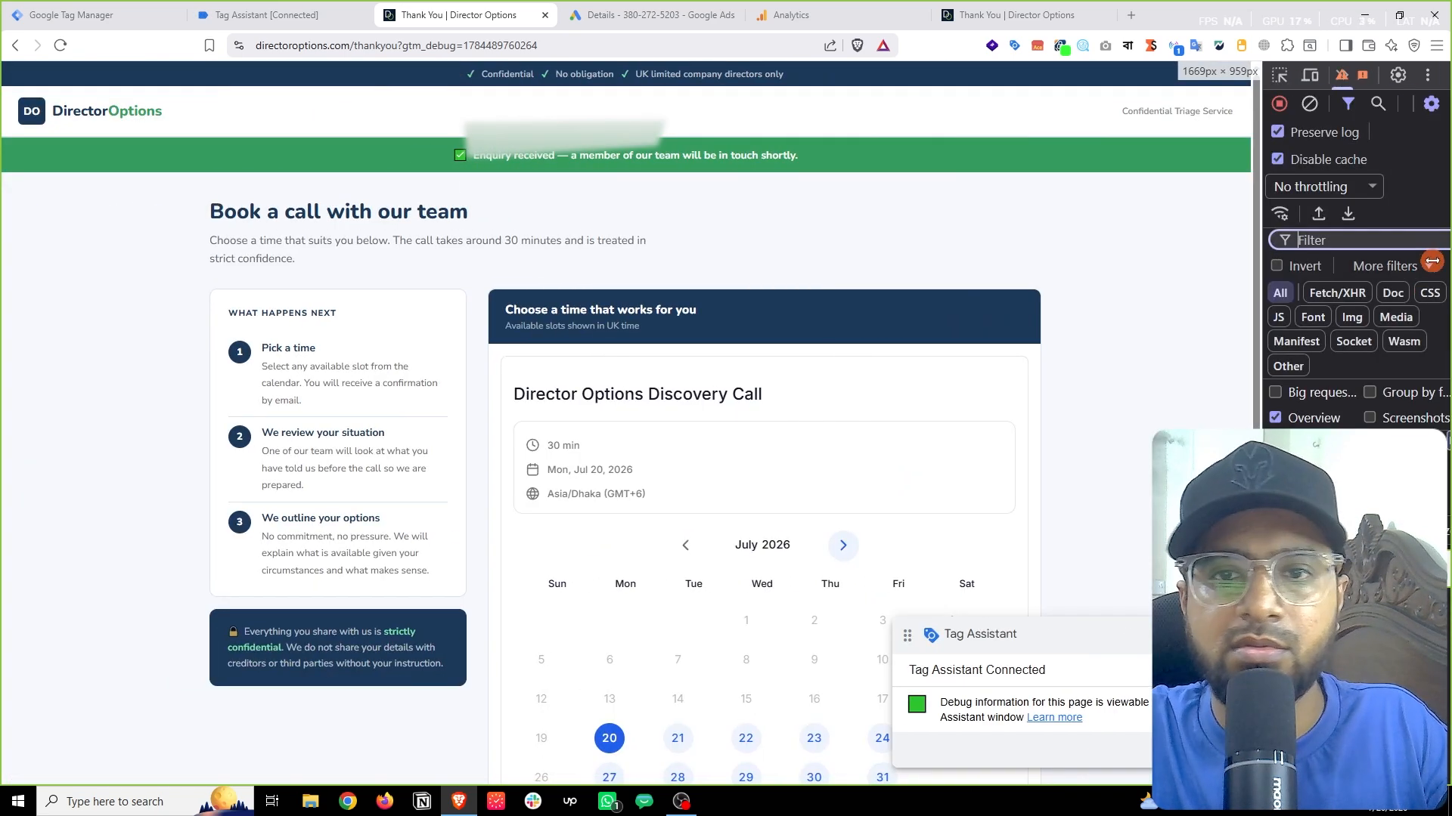
{"action": "left_click", "coordinate": [313, 8]}
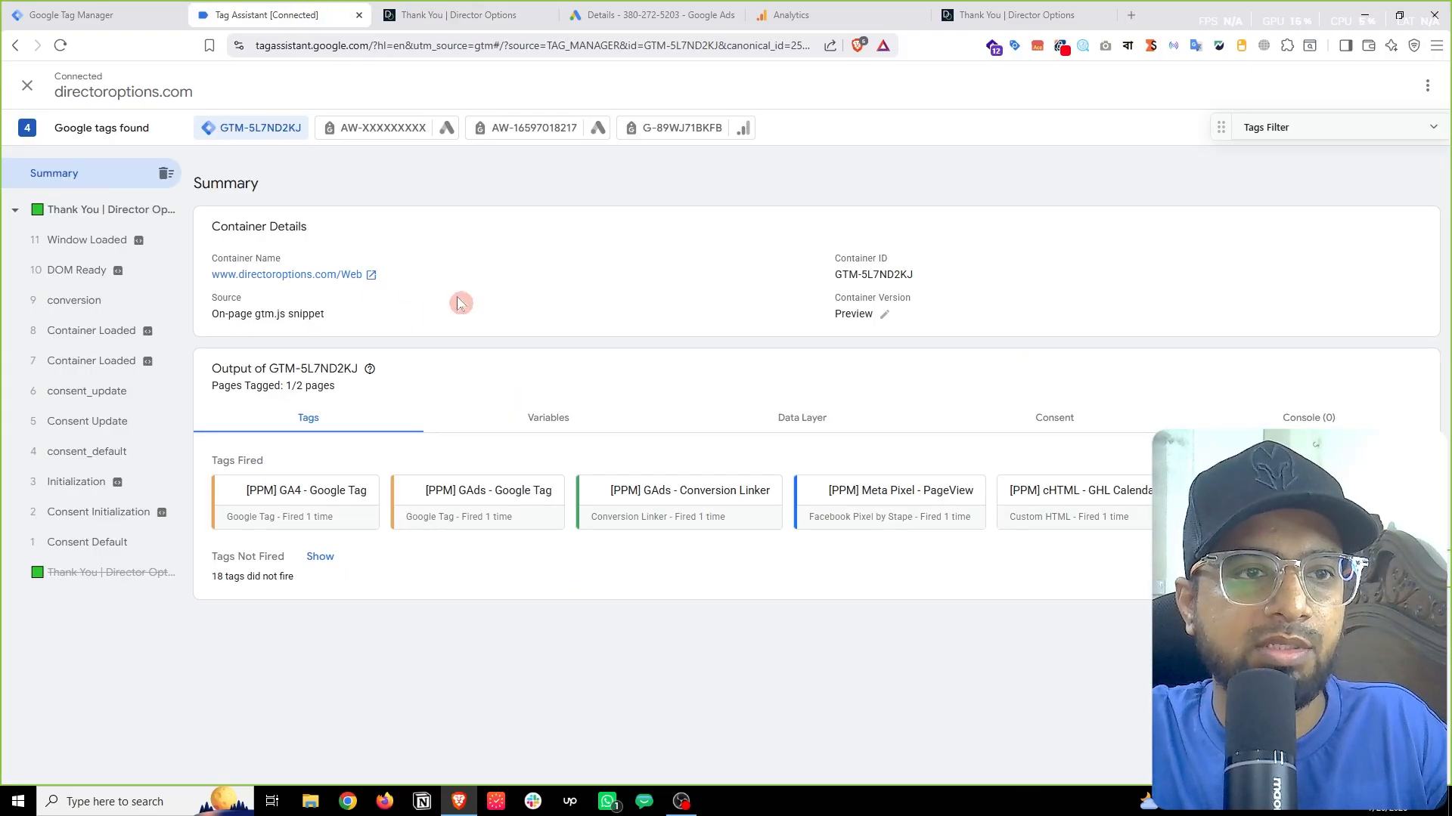
Step: Check the GA4 DebugView events for directoroptions.com, then return to the Director Options booking page
{"action": "left_click", "coordinate": [864, 9]}
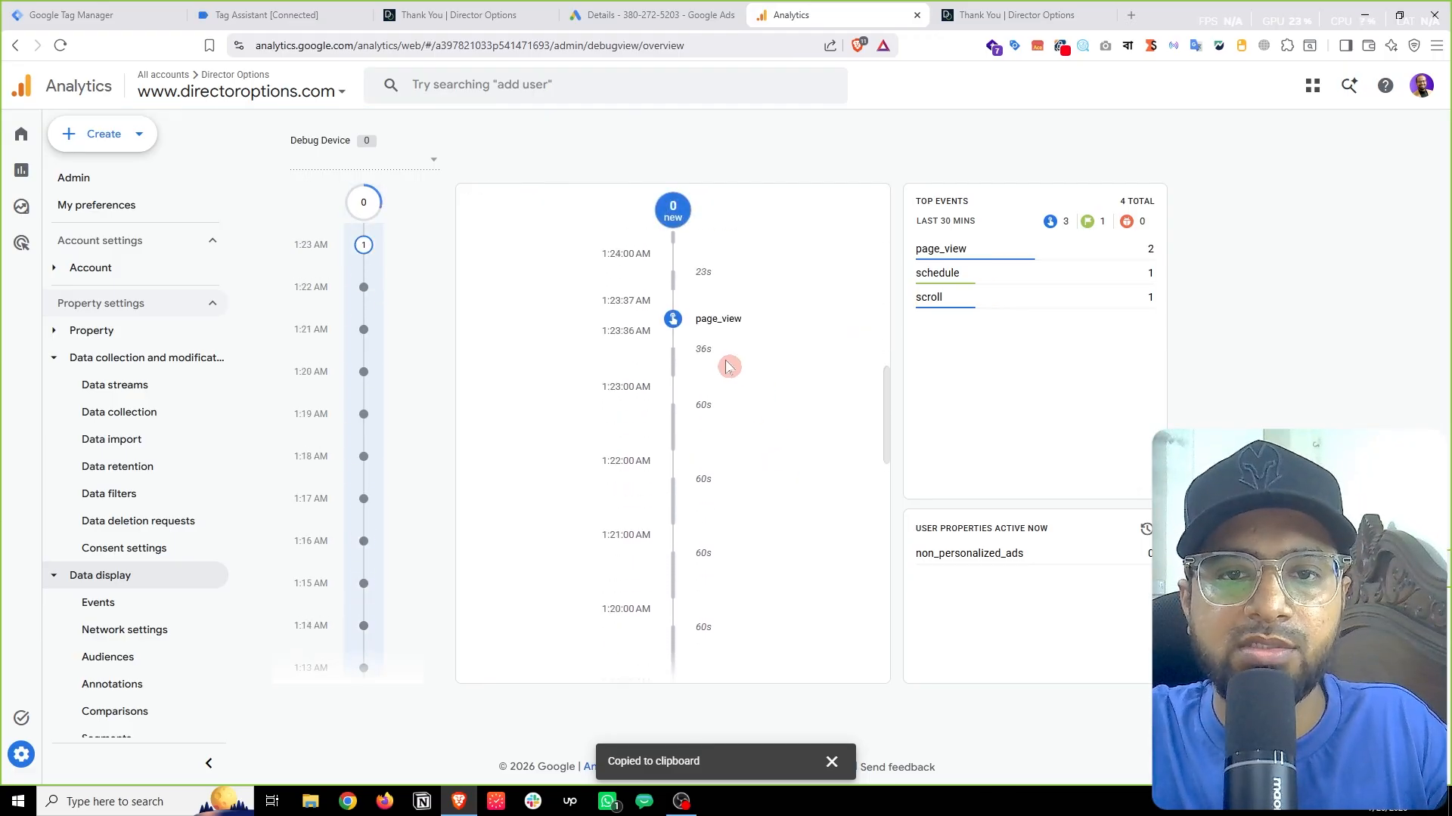
{"action": "key", "text": "ctrl+3"}
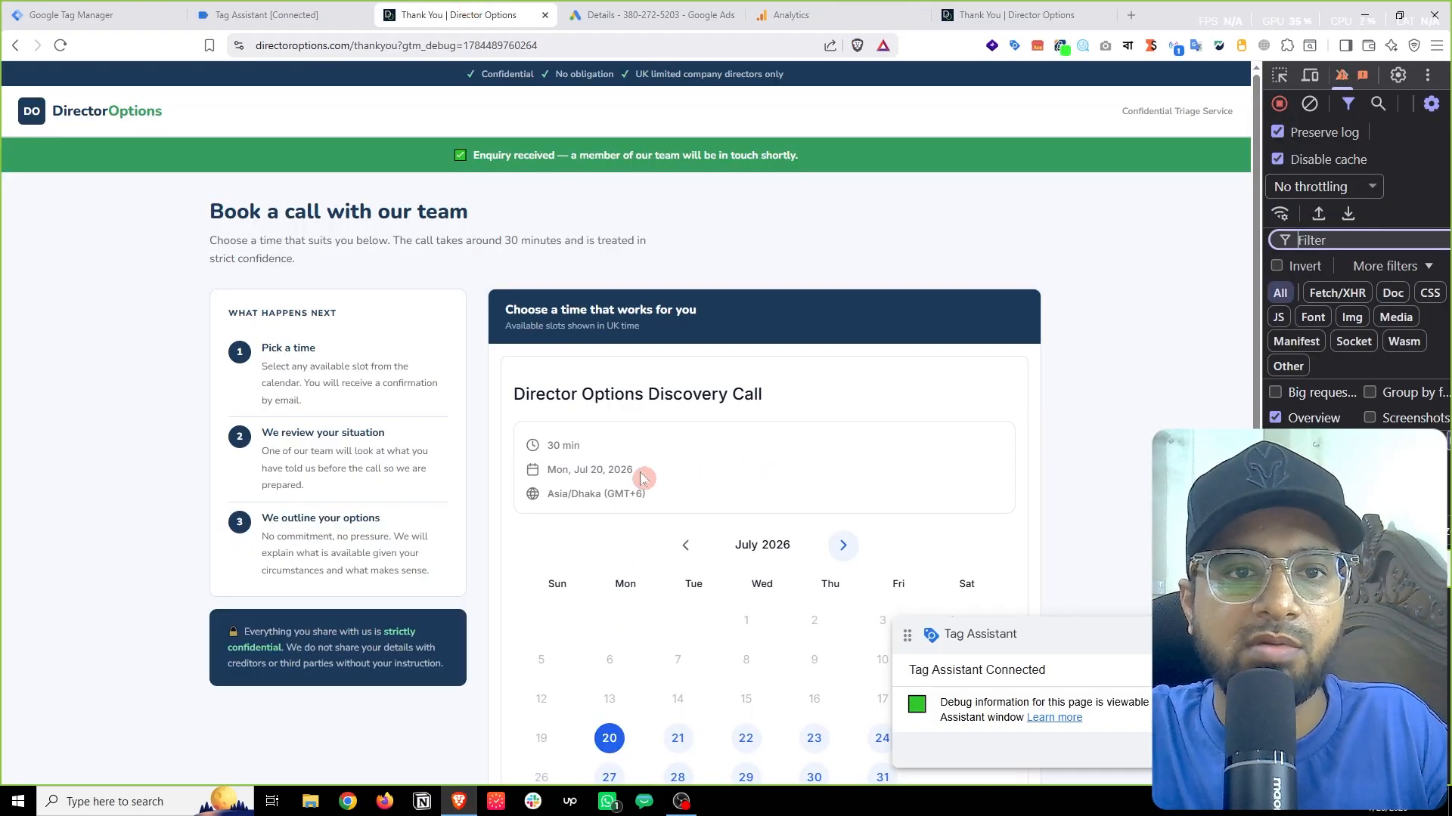
Step: Pick Friday, July 31 in the booking calendar and confirm the 06:00 PM slot
{"action": "scroll", "coordinate": [660, 465], "scroll_direction": "down", "scroll_amount": 3}
{"action": "scroll", "coordinate": [660, 465], "scroll_direction": "down", "scroll_amount": 1}
{"action": "left_click", "coordinate": [881, 537]}
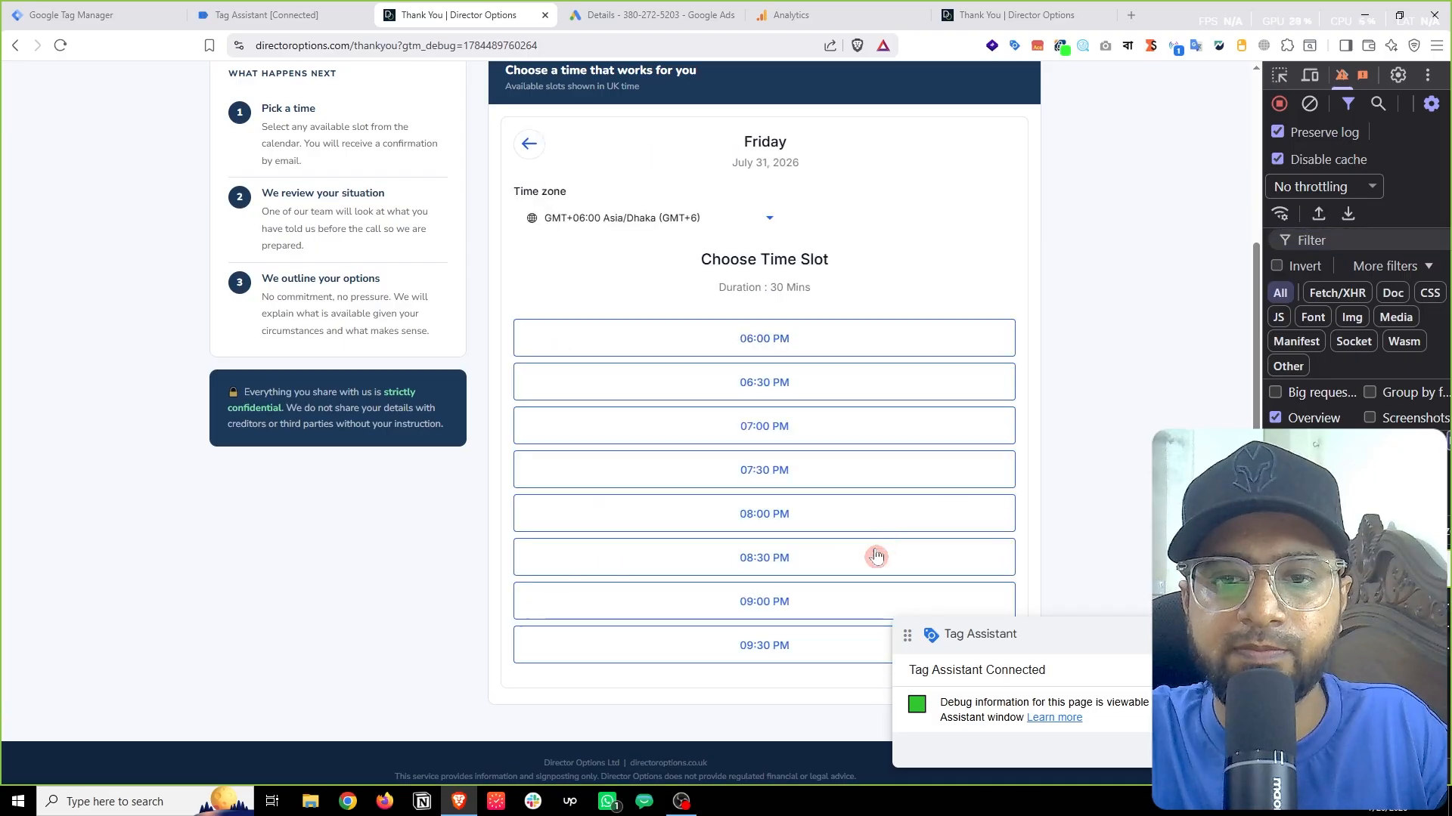
{"action": "left_click", "coordinate": [774, 338]}
{"action": "left_click", "coordinate": [949, 335]}
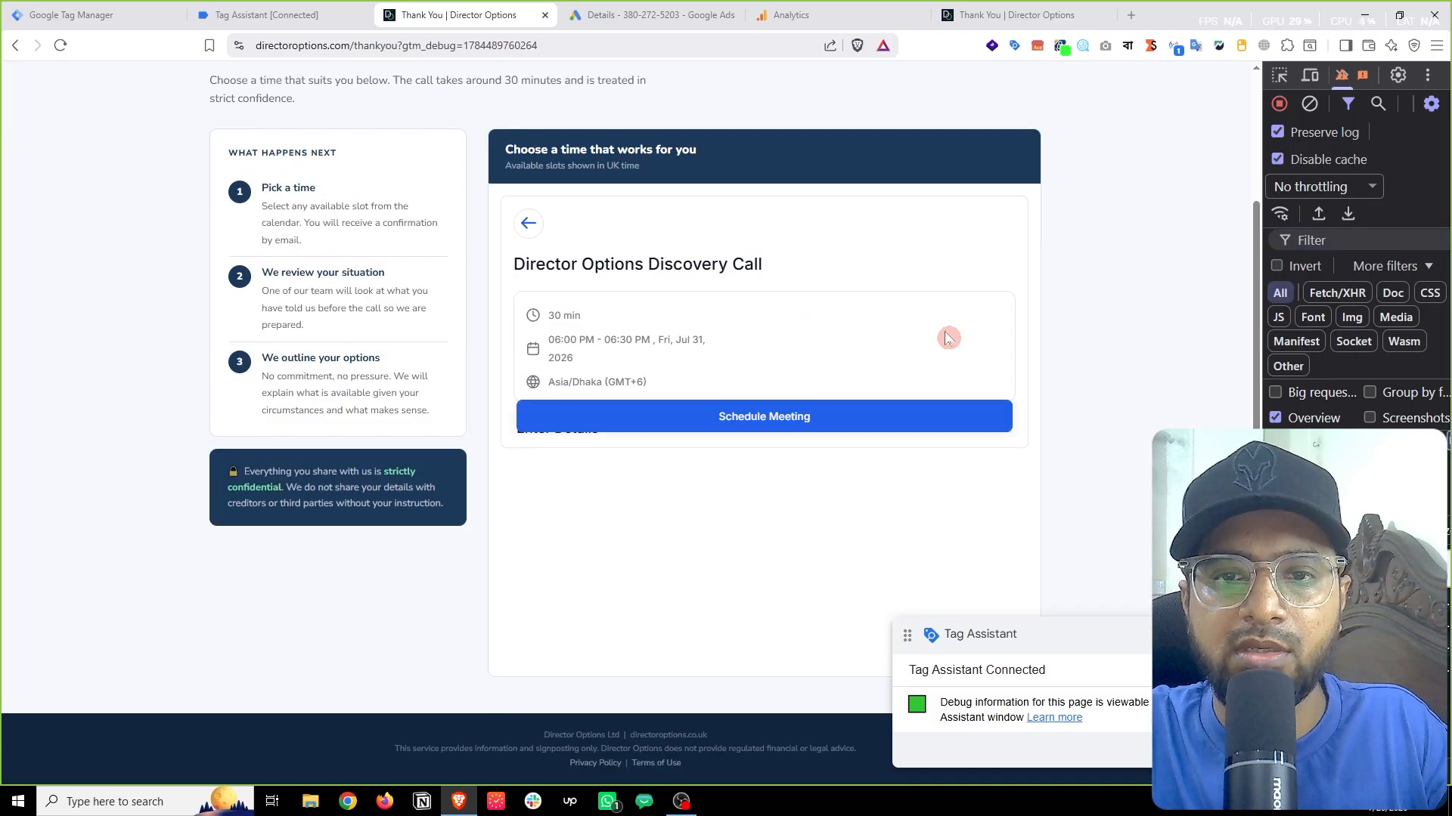
Step: Fill in the test first name, last name, phone number, email and an Additional Information note
{"action": "scroll", "coordinate": [778, 425], "scroll_direction": "down", "scroll_amount": 1}
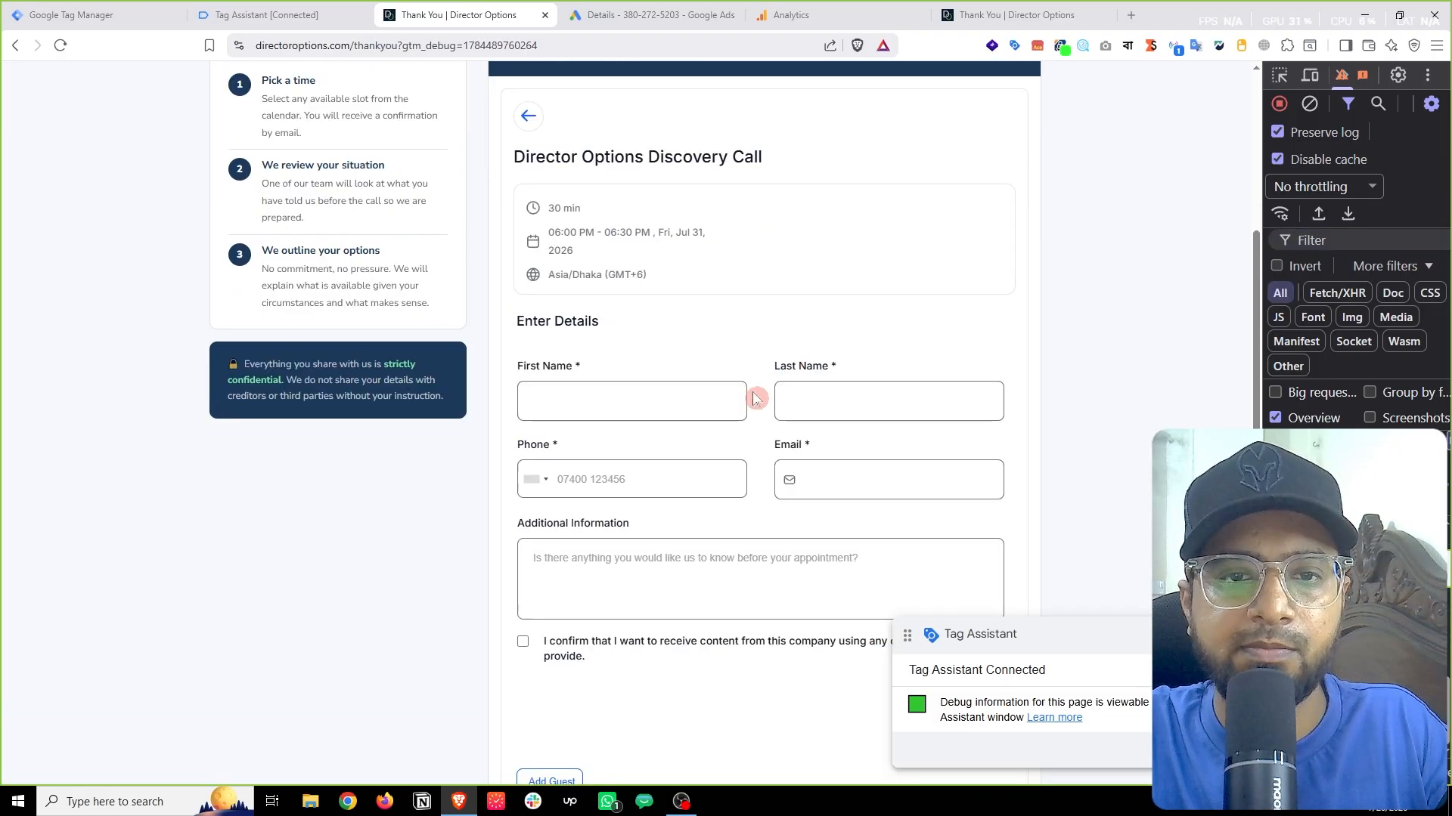
{"action": "left_click", "coordinate": [591, 401]}
{"action": "type", "text": "Mon"}
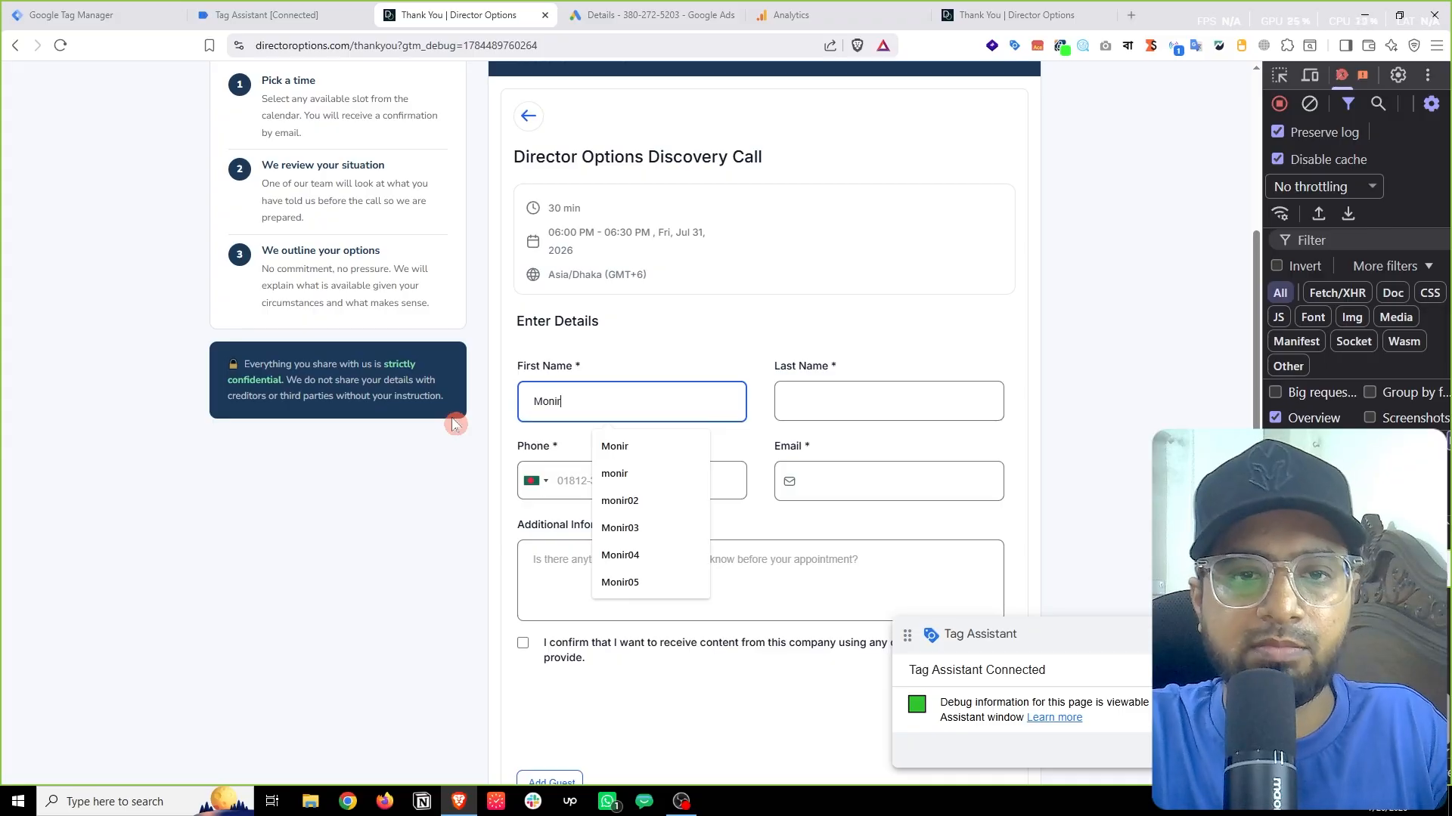
{"action": "type", "text": "ir0"}
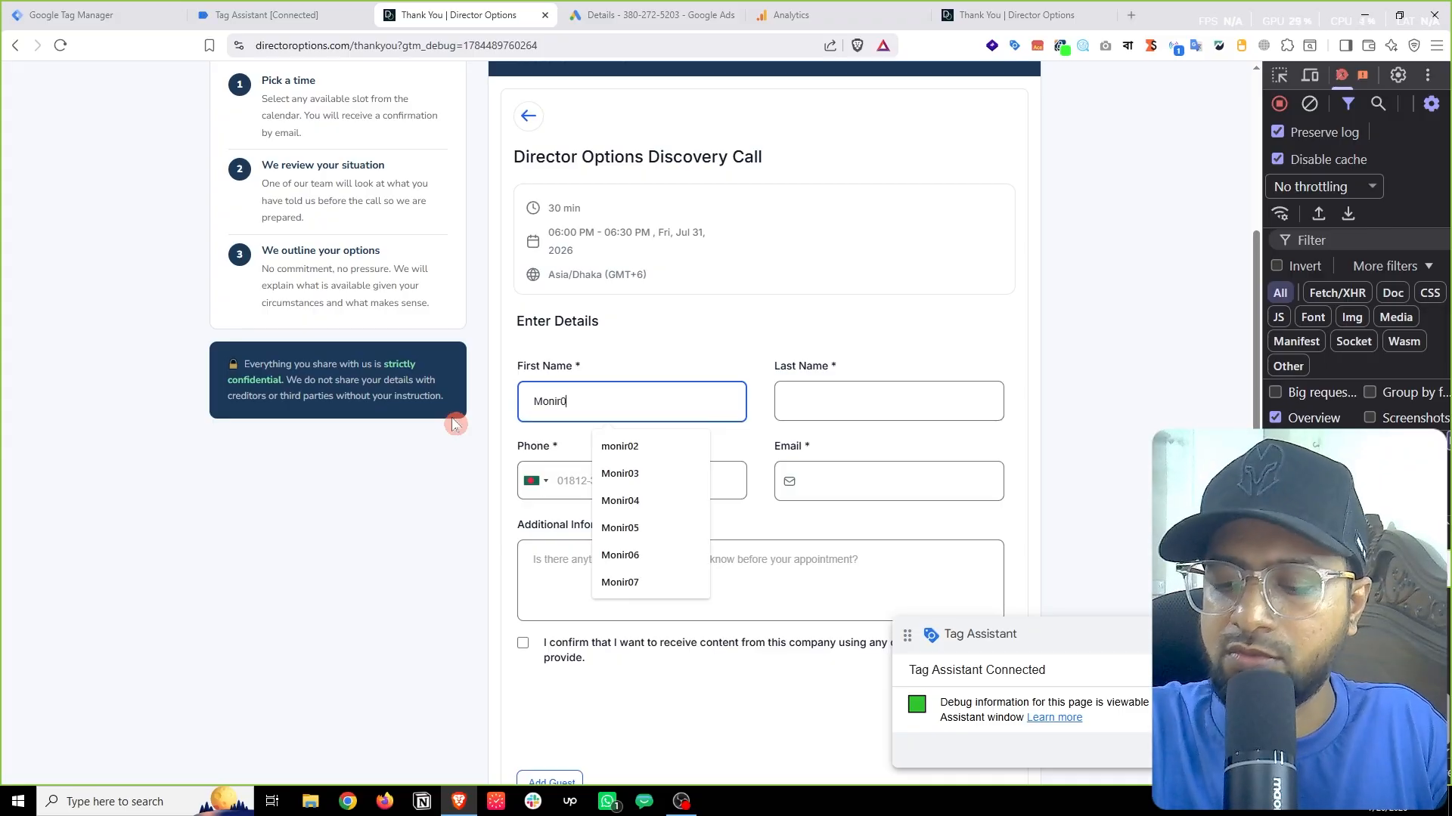
{"action": "type", "text": "8"}
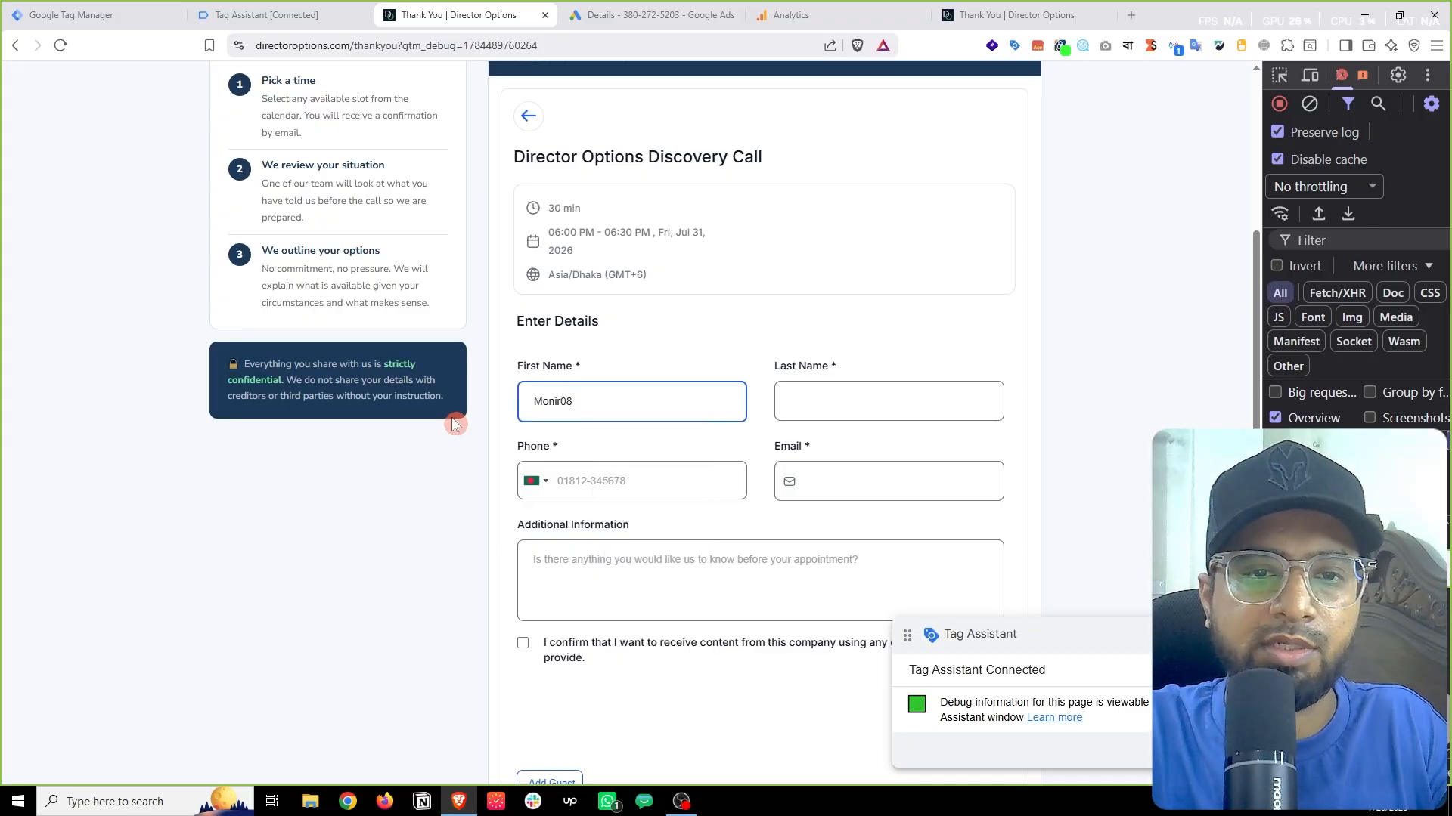
{"action": "left_click", "coordinate": [861, 397]}
{"action": "type", "text": "test"}
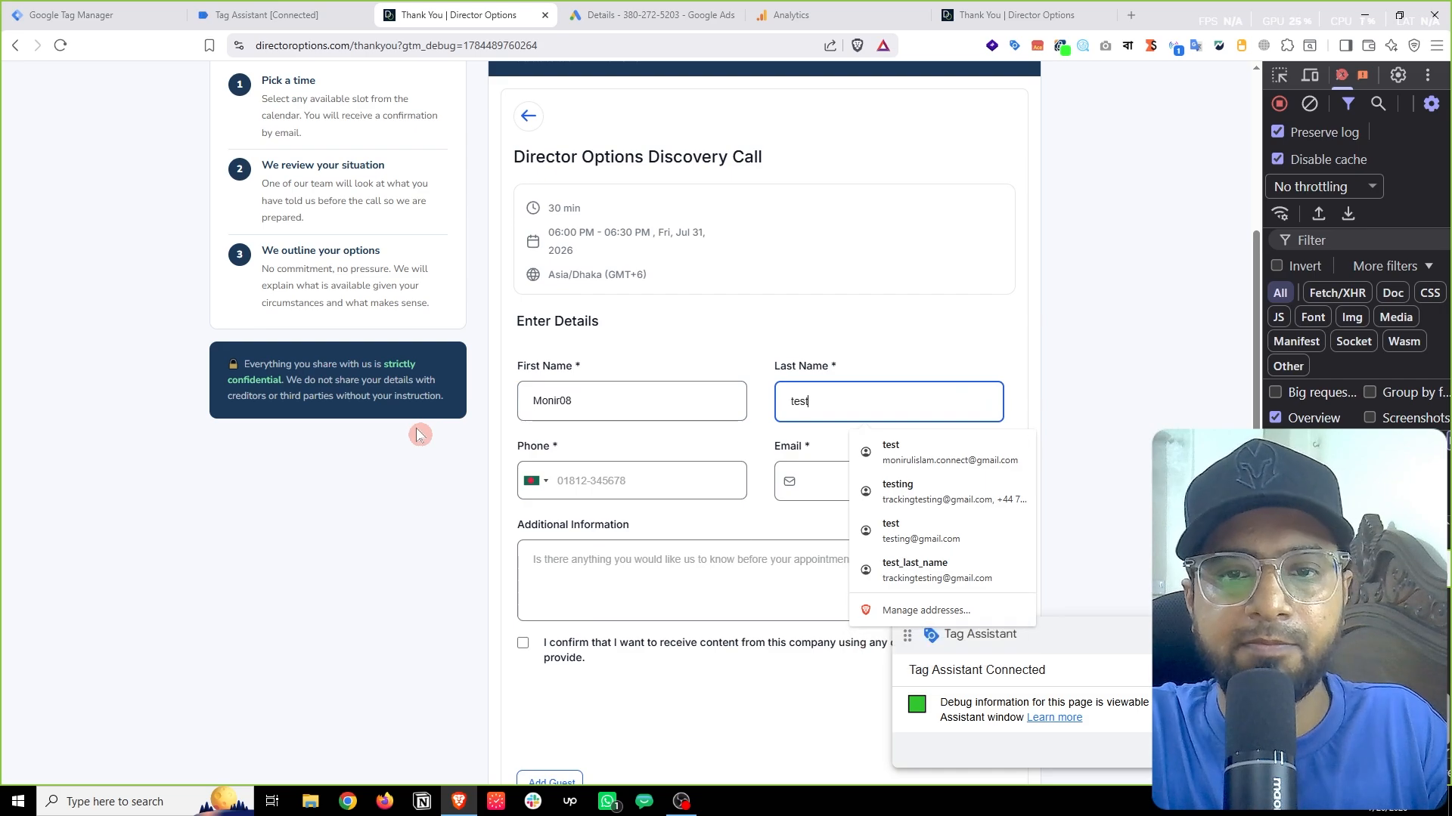
{"action": "type", "text": "ing08"}
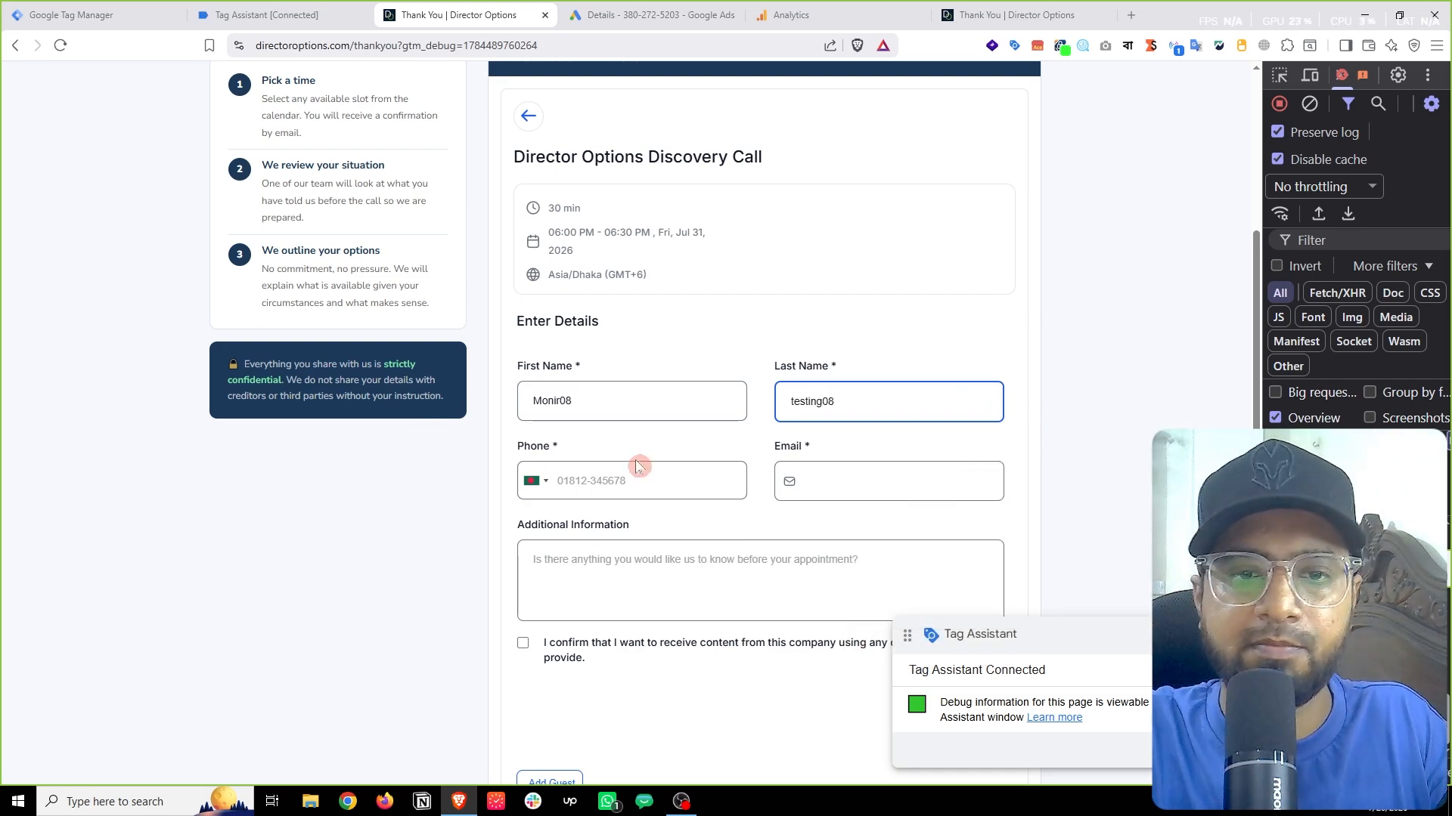
{"action": "left_click", "coordinate": [640, 481]}
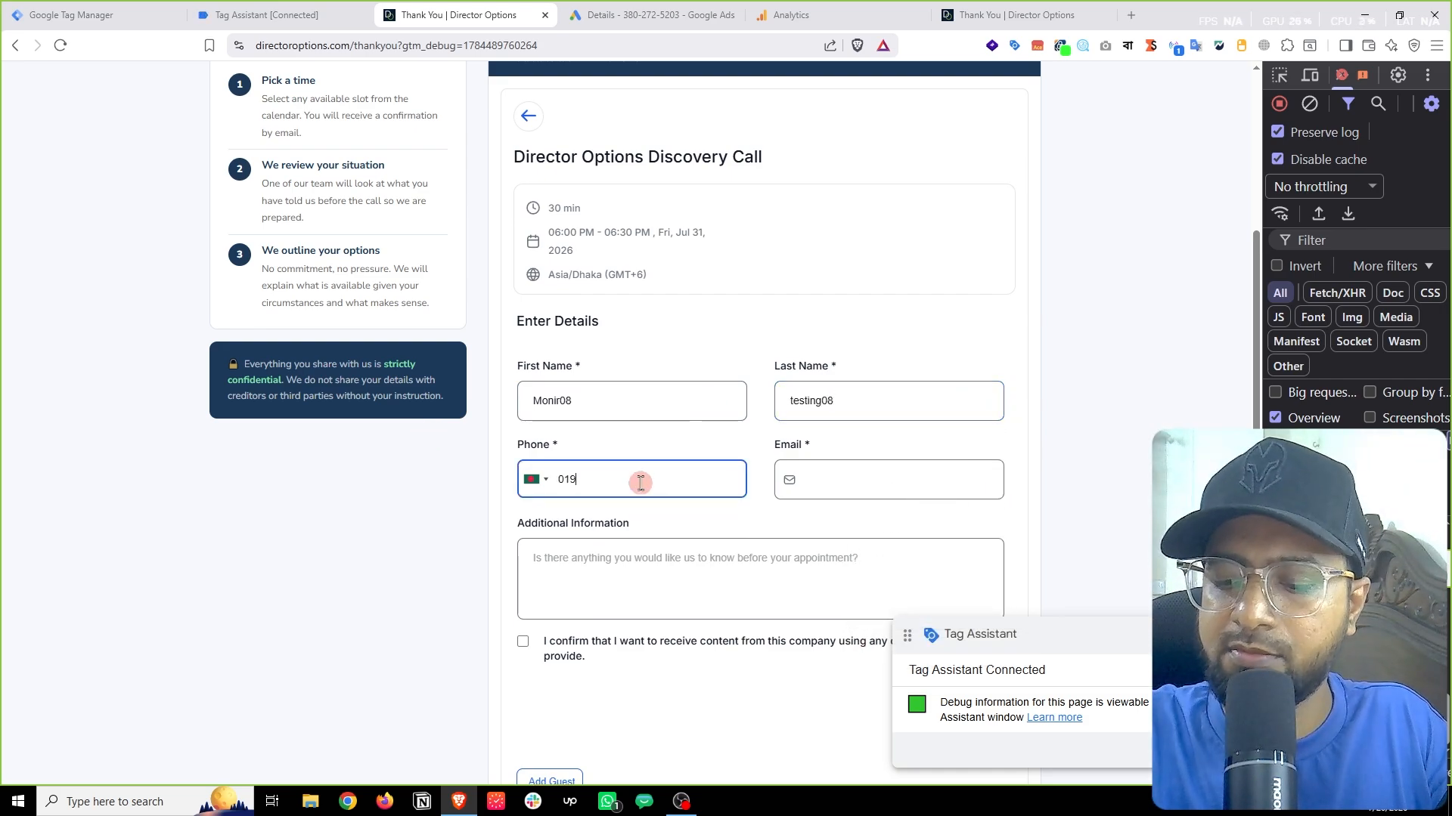
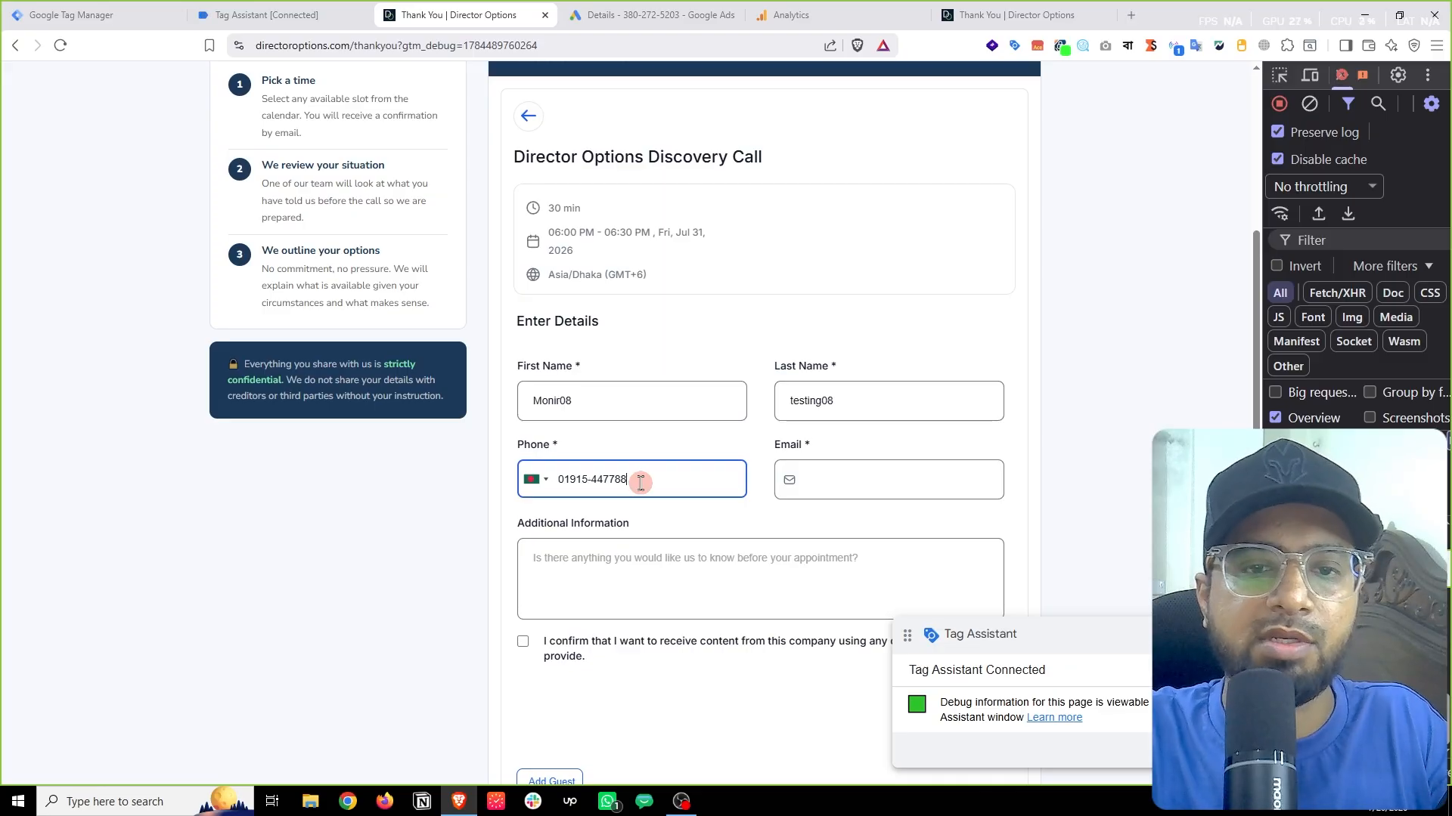
{"action": "left_click", "coordinate": [855, 486]}
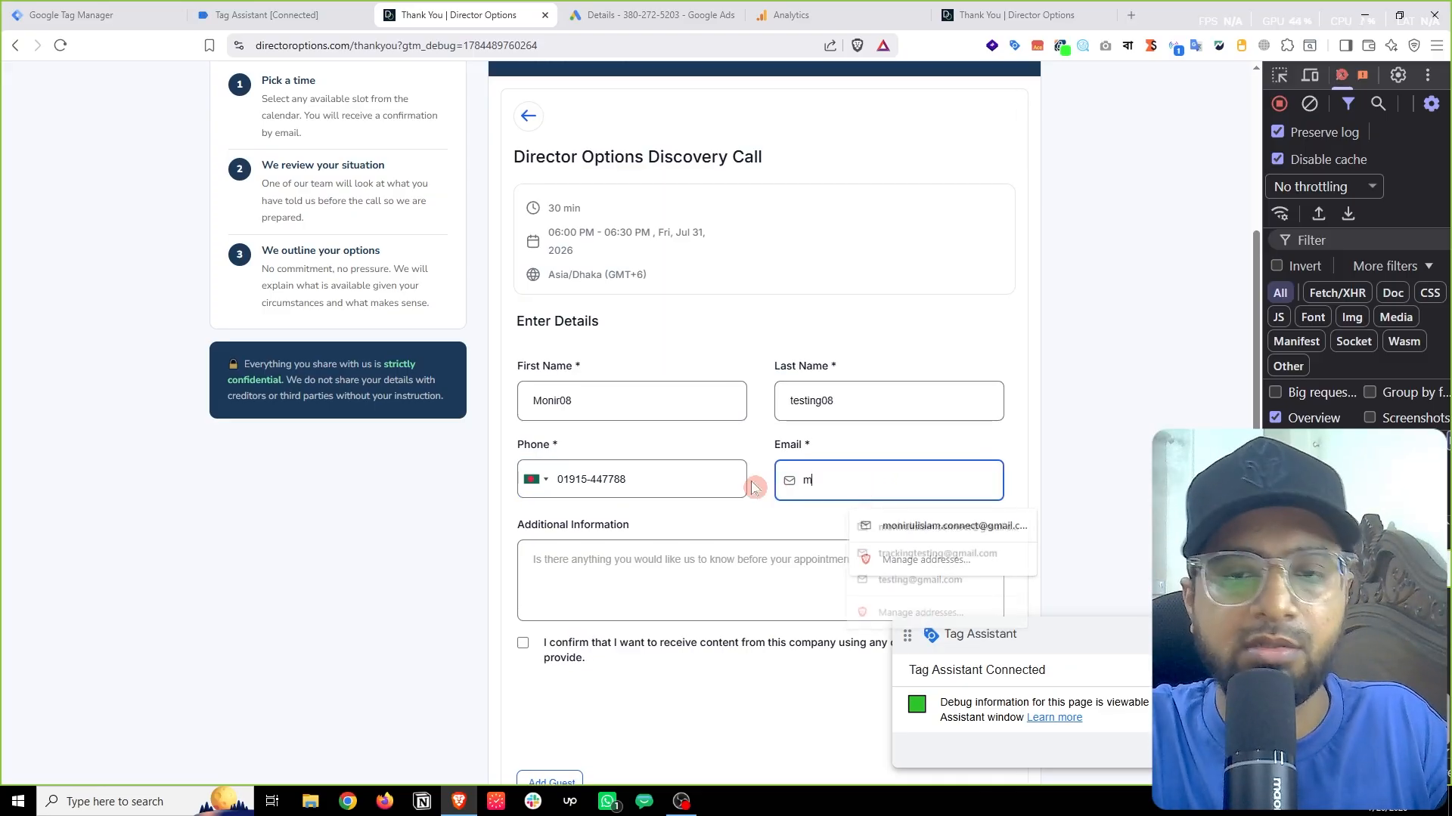
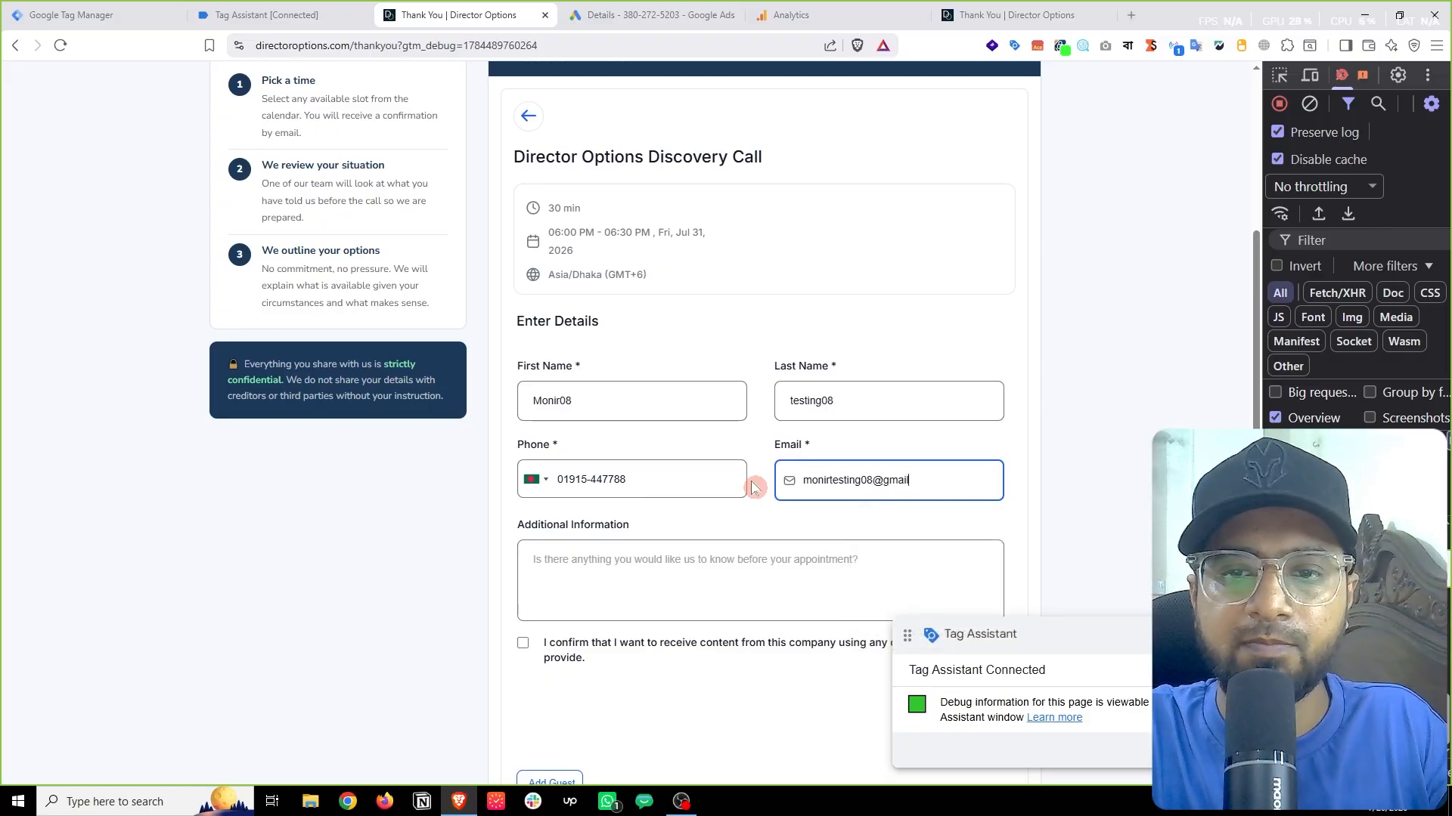
{"action": "left_click", "coordinate": [646, 578]}
{"action": "type", "text": "this is a test submit"}
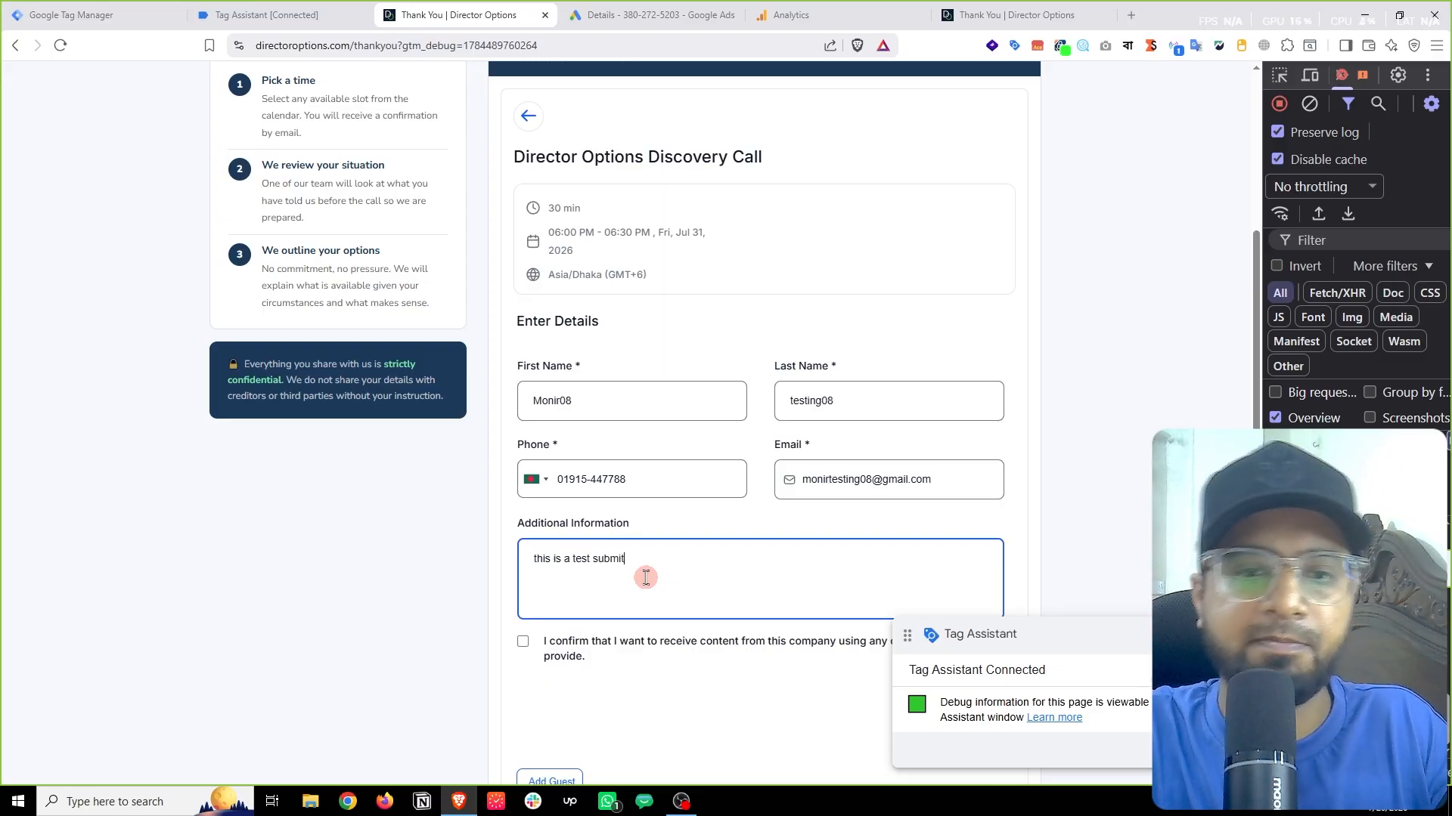
Step: Tick the consent checkbox and submit the booking with Schedule Meeting
{"action": "scroll", "coordinate": [642, 579], "scroll_direction": "down", "scroll_amount": 2}
{"action": "left_click", "coordinate": [523, 490]}
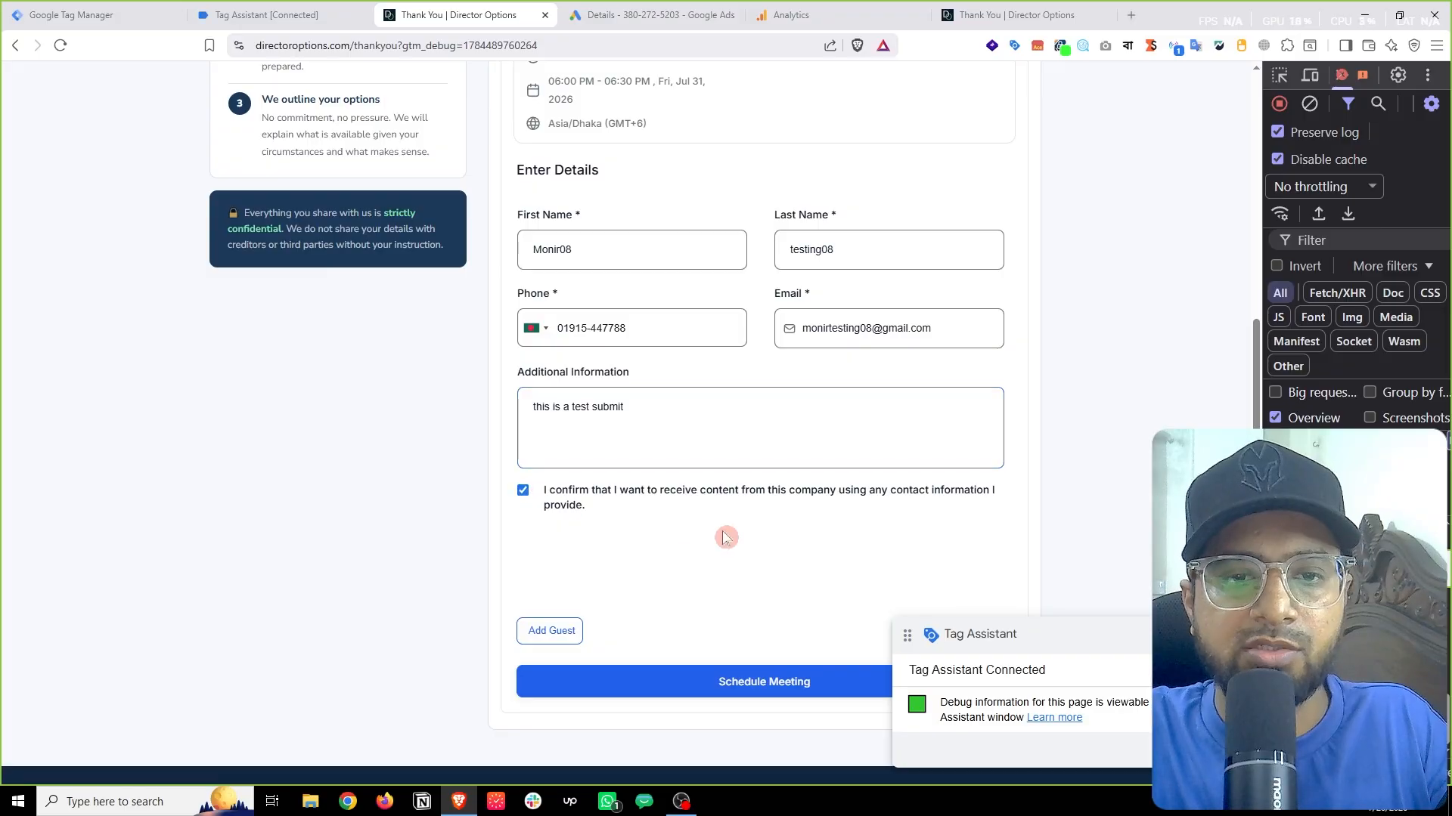
{"action": "left_click", "coordinate": [260, 15]}
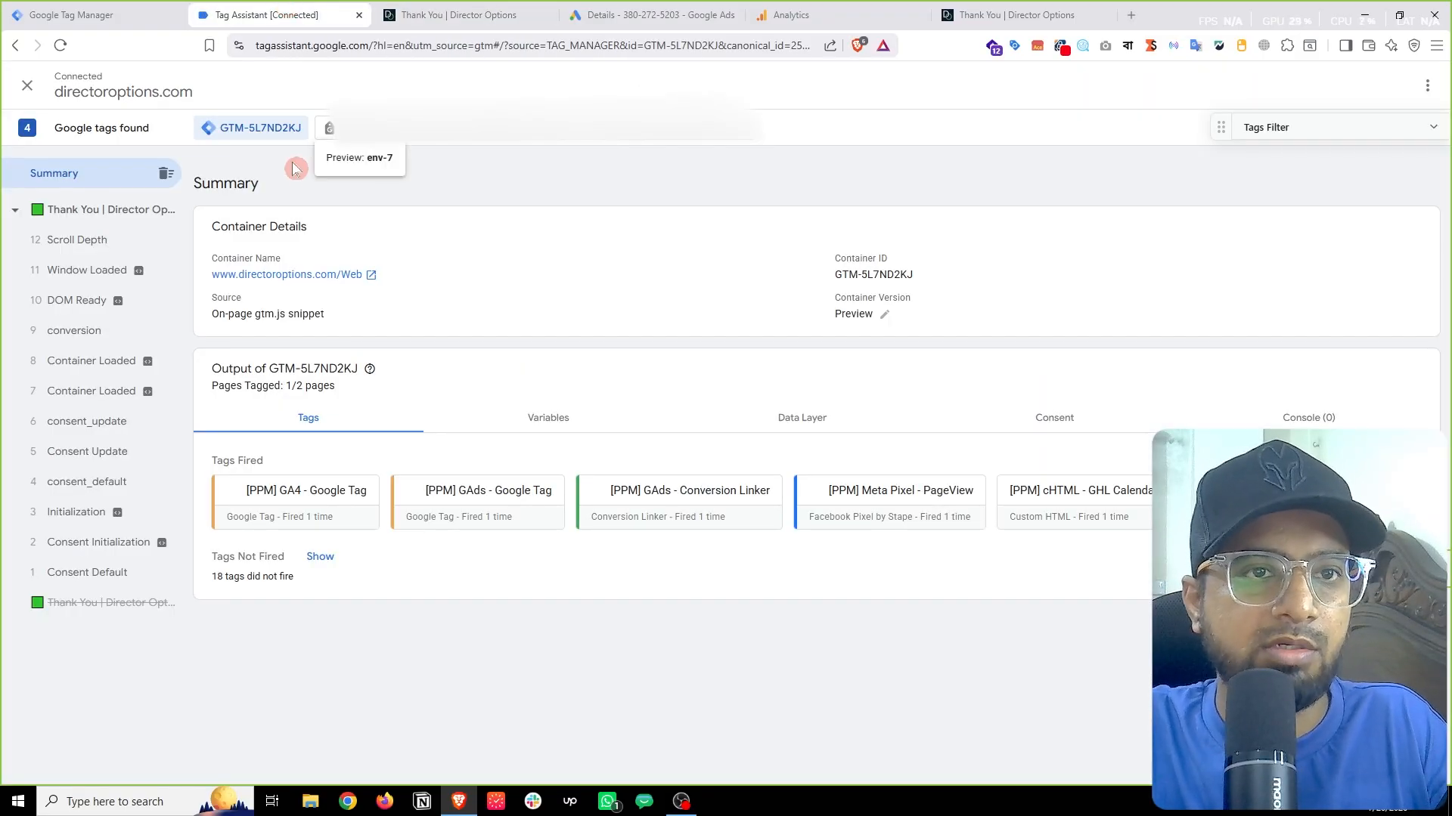
{"action": "left_click", "coordinate": [470, 14]}
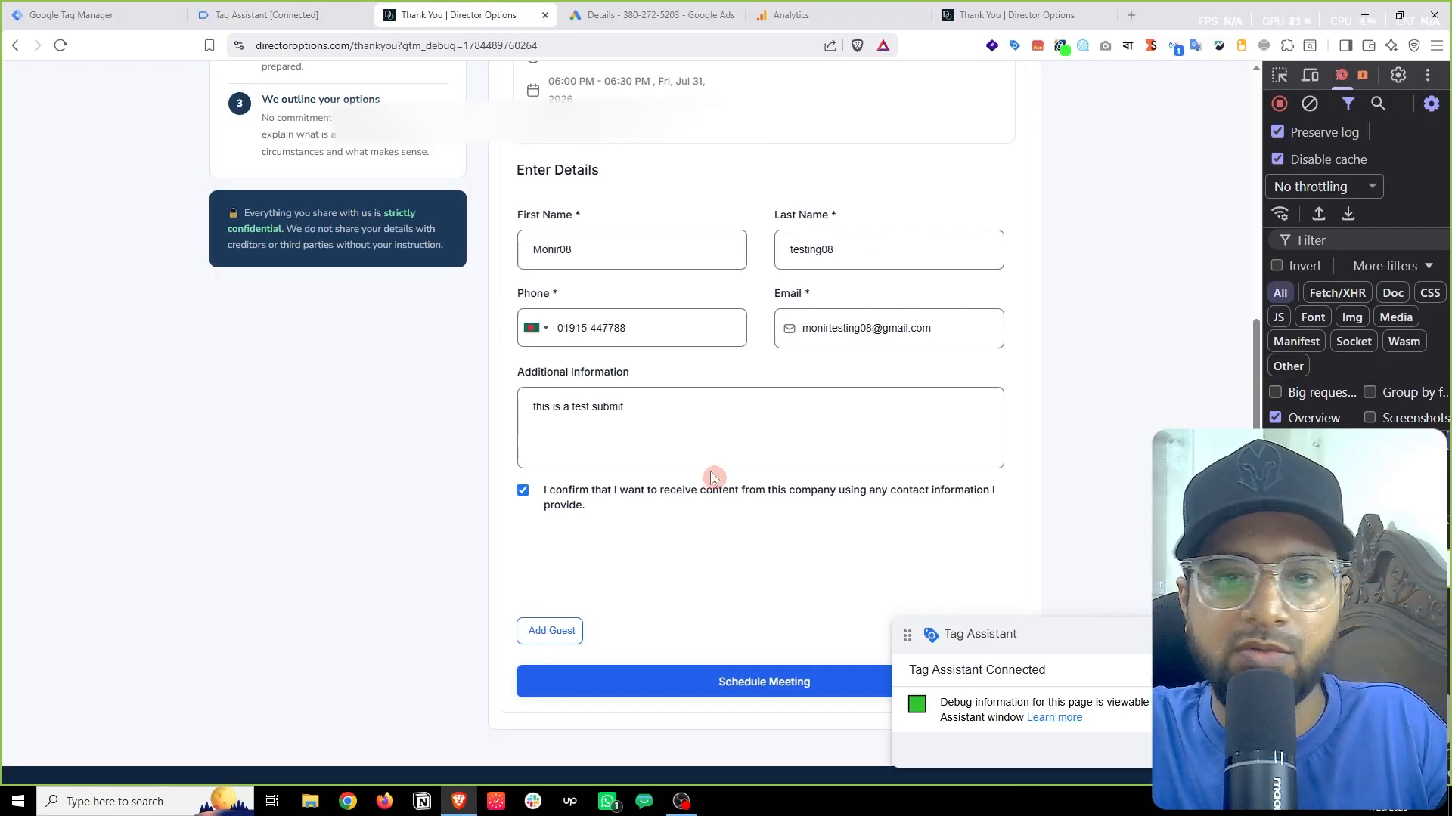
{"action": "left_click", "coordinate": [719, 682]}
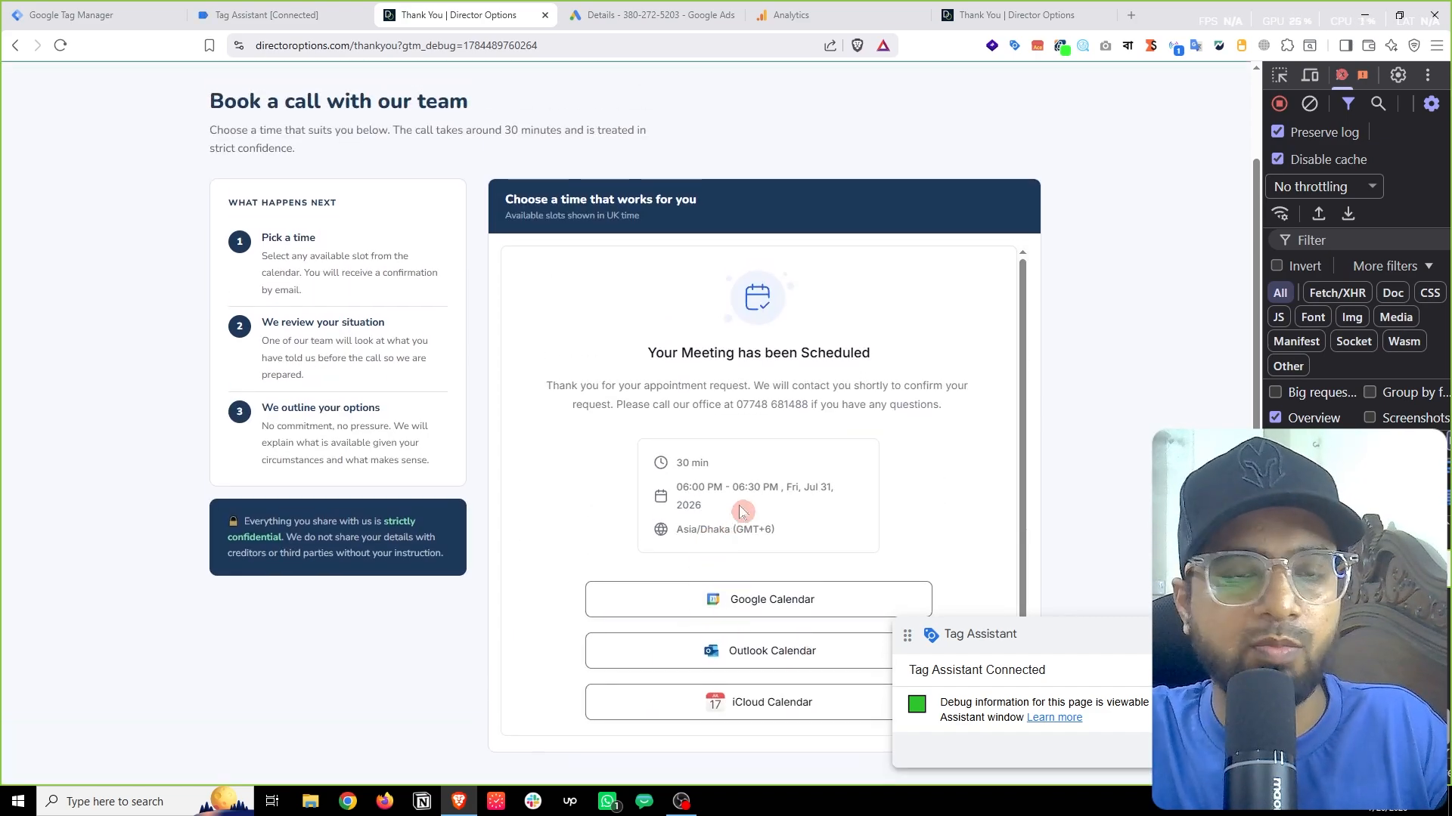
Step: Review which tags fired on the ghl_booking_complete event in Tag Assistant
{"action": "left_click", "coordinate": [317, 10]}
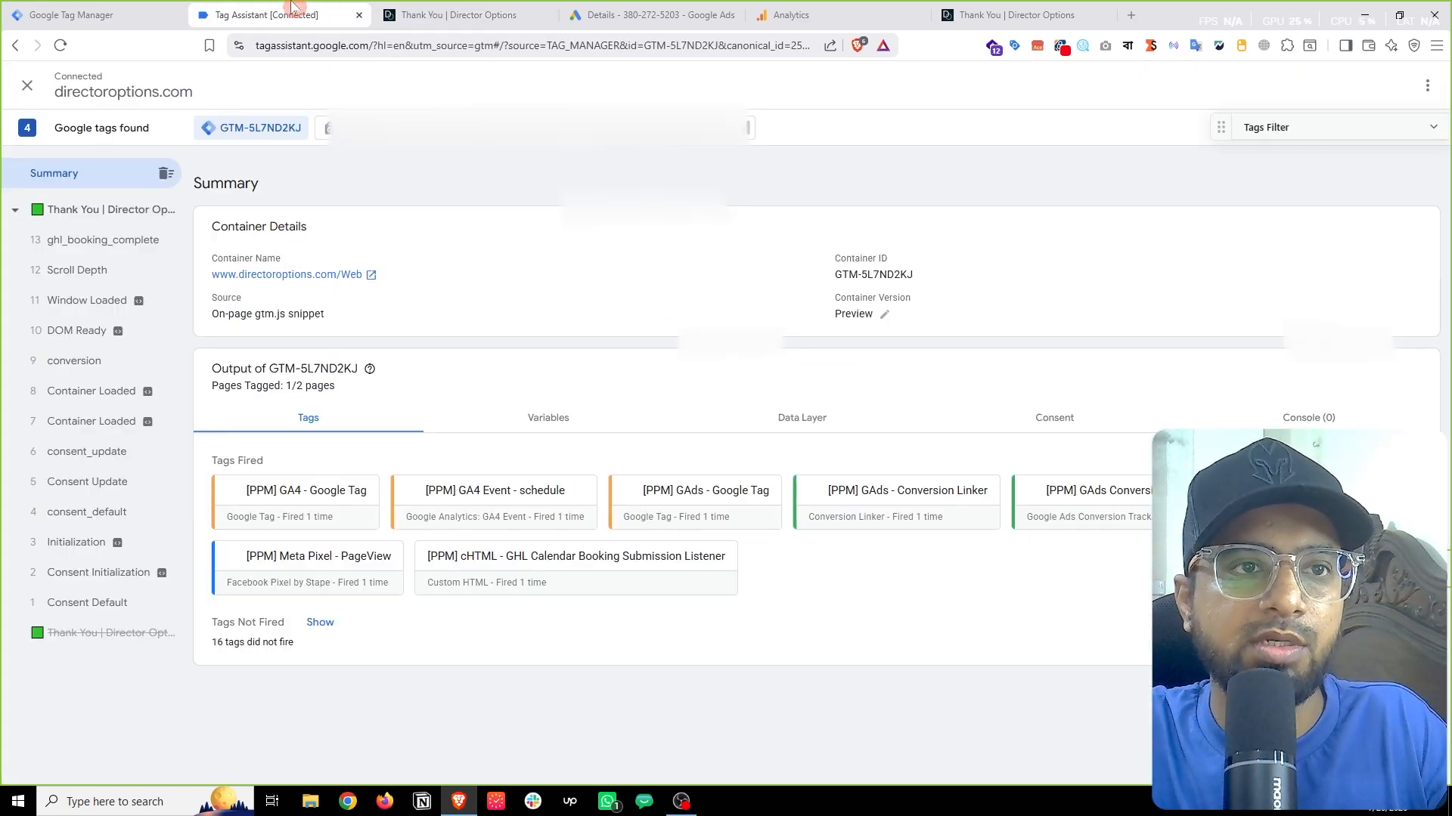
{"action": "left_click", "coordinate": [98, 252]}
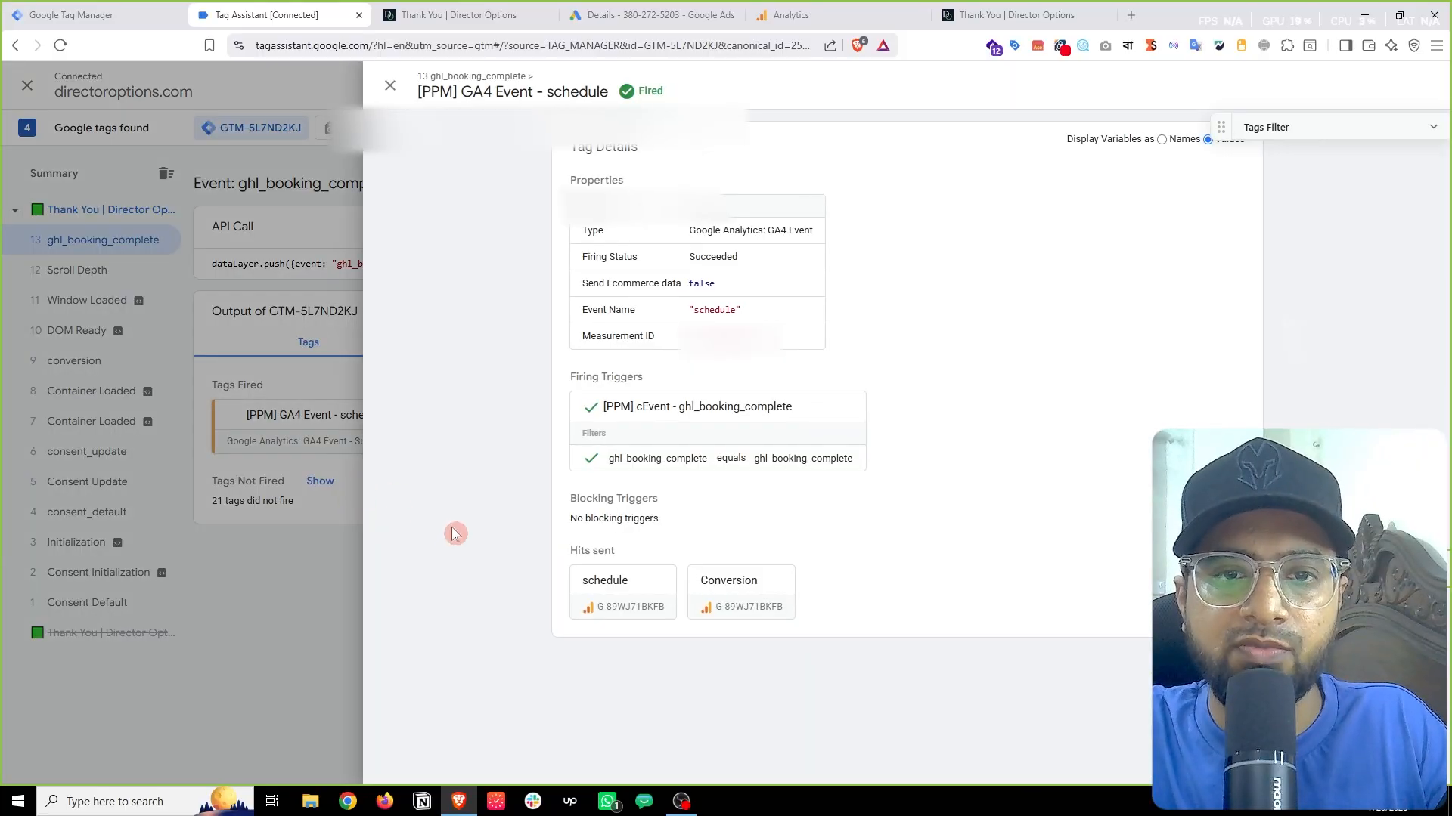
{"action": "left_click", "coordinate": [220, 638]}
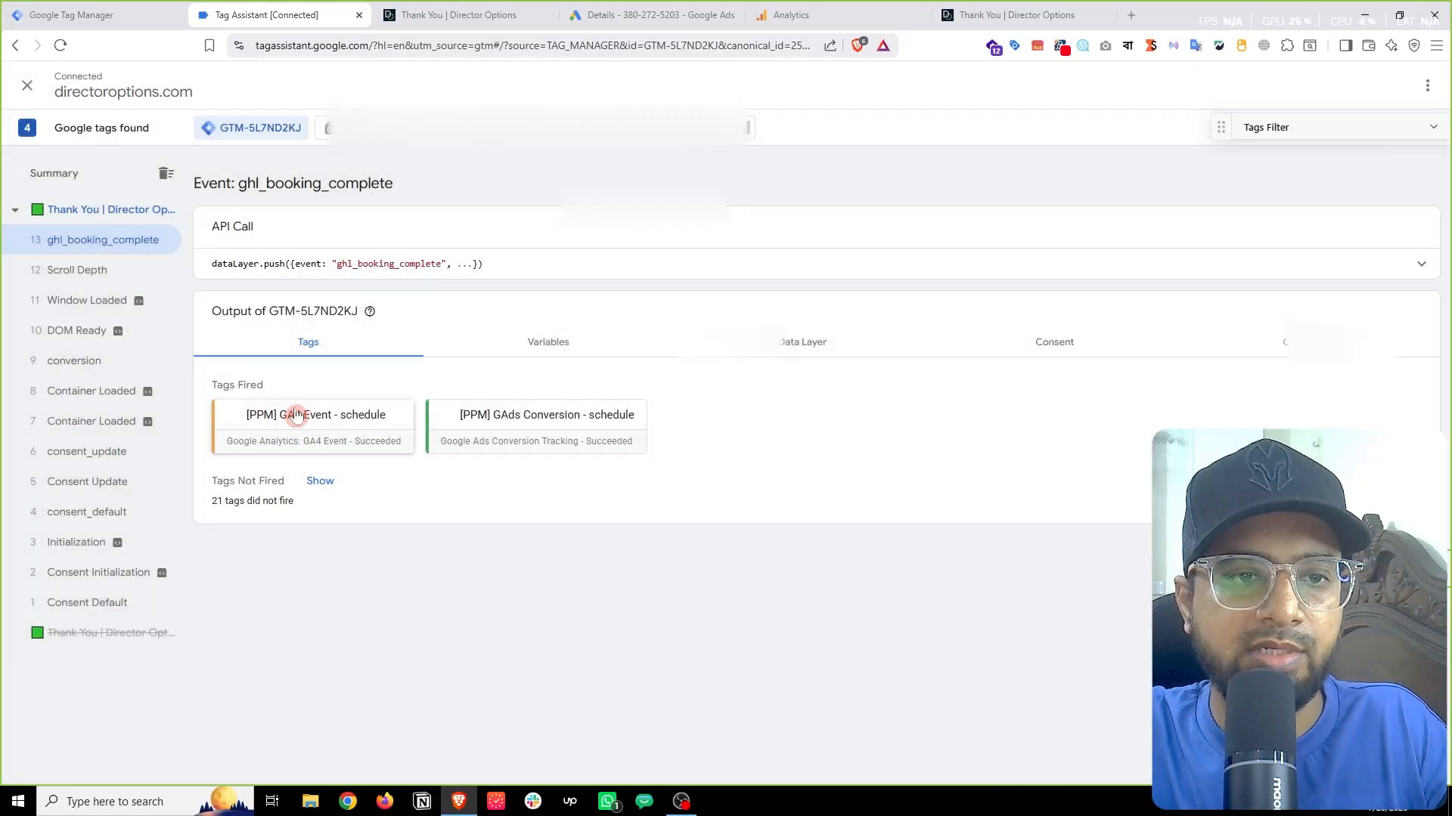
Step: Inspect the [PPM] GA4 Event - schedule tag and its schedule hit to analytics.google.com/g/collect
{"action": "left_click", "coordinate": [296, 416]}
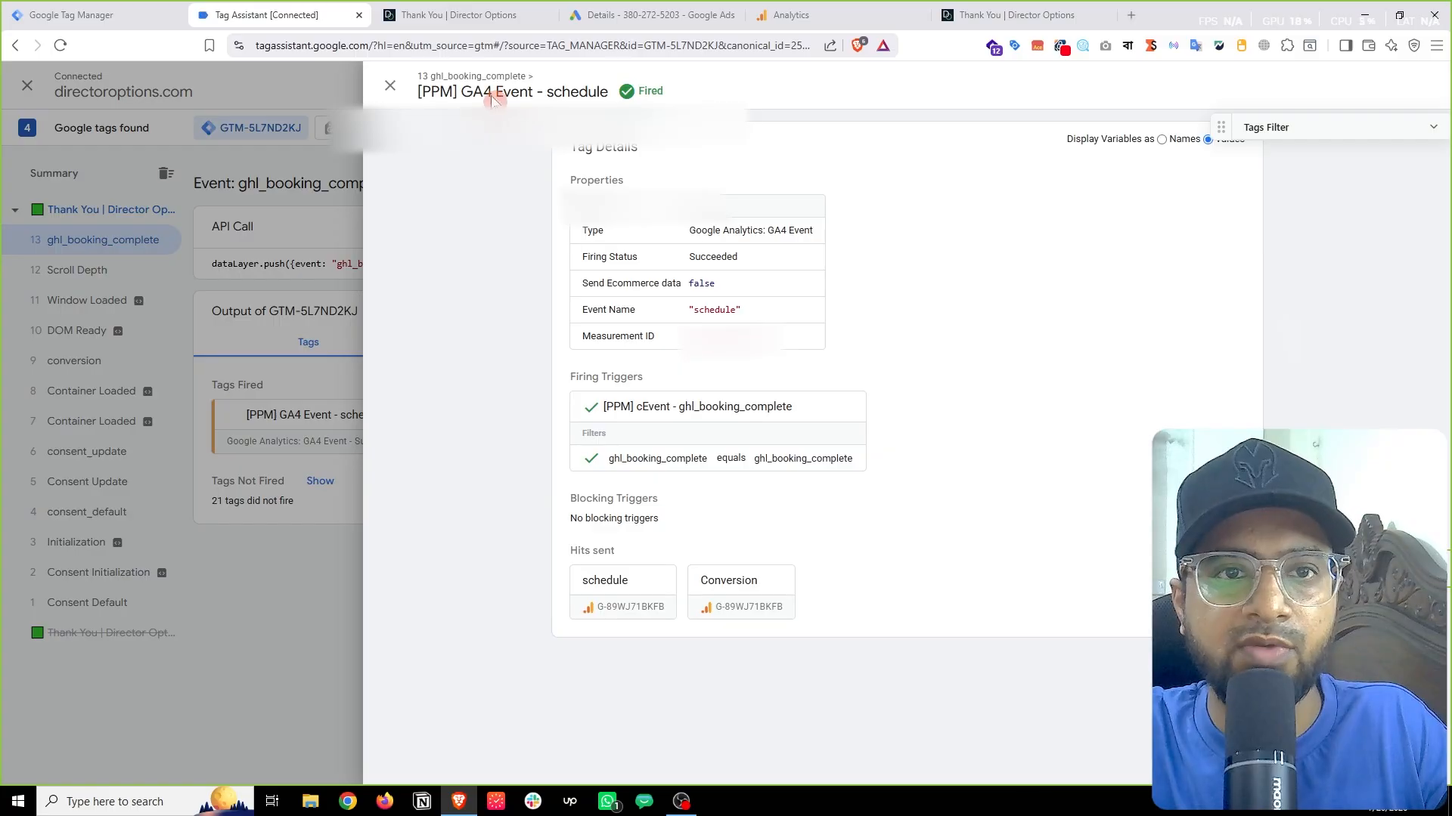
{"action": "left_click_drag", "start_coordinate": [458, 93], "coordinate": [600, 93]}
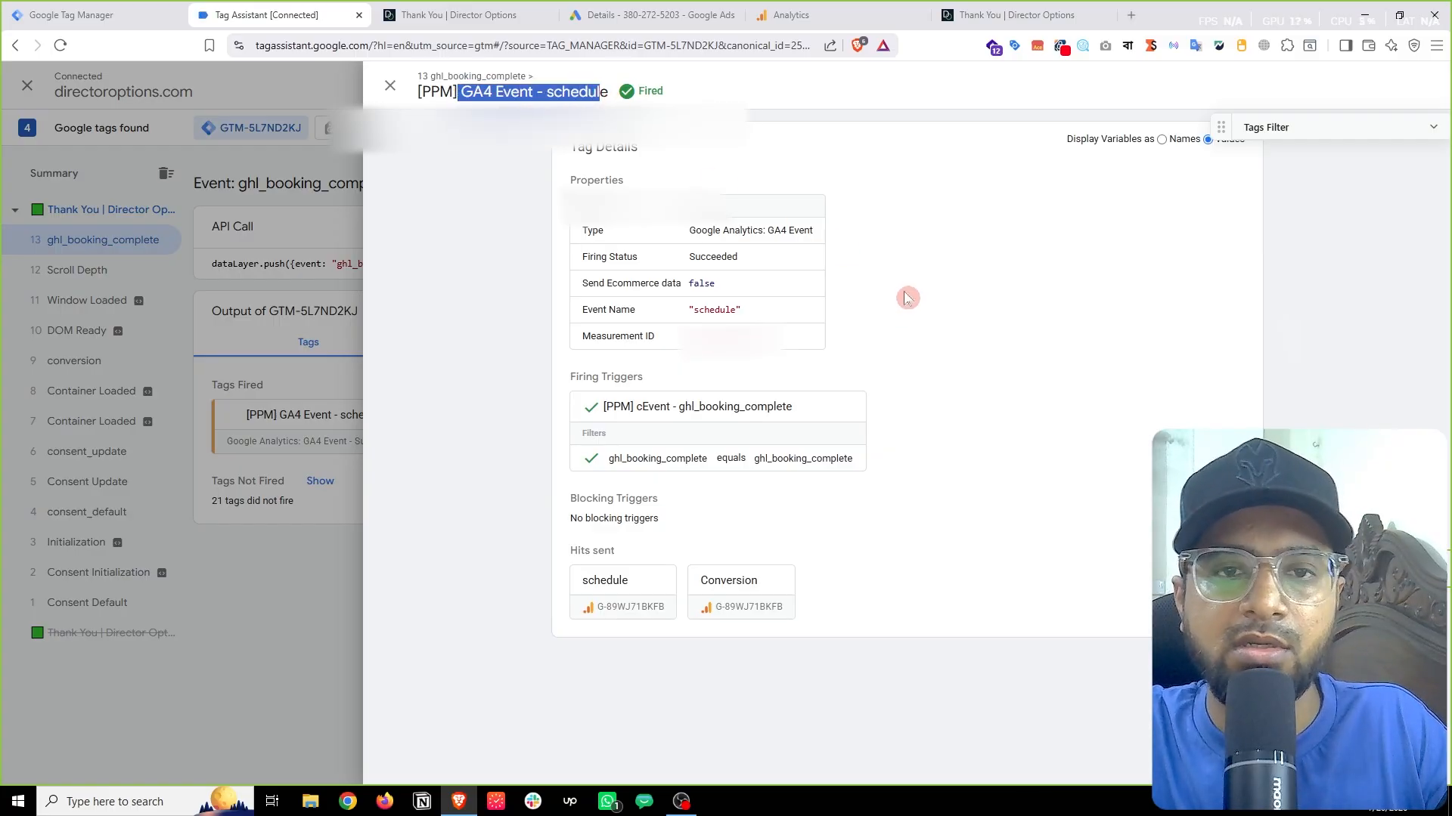
{"action": "left_click", "coordinate": [641, 596]}
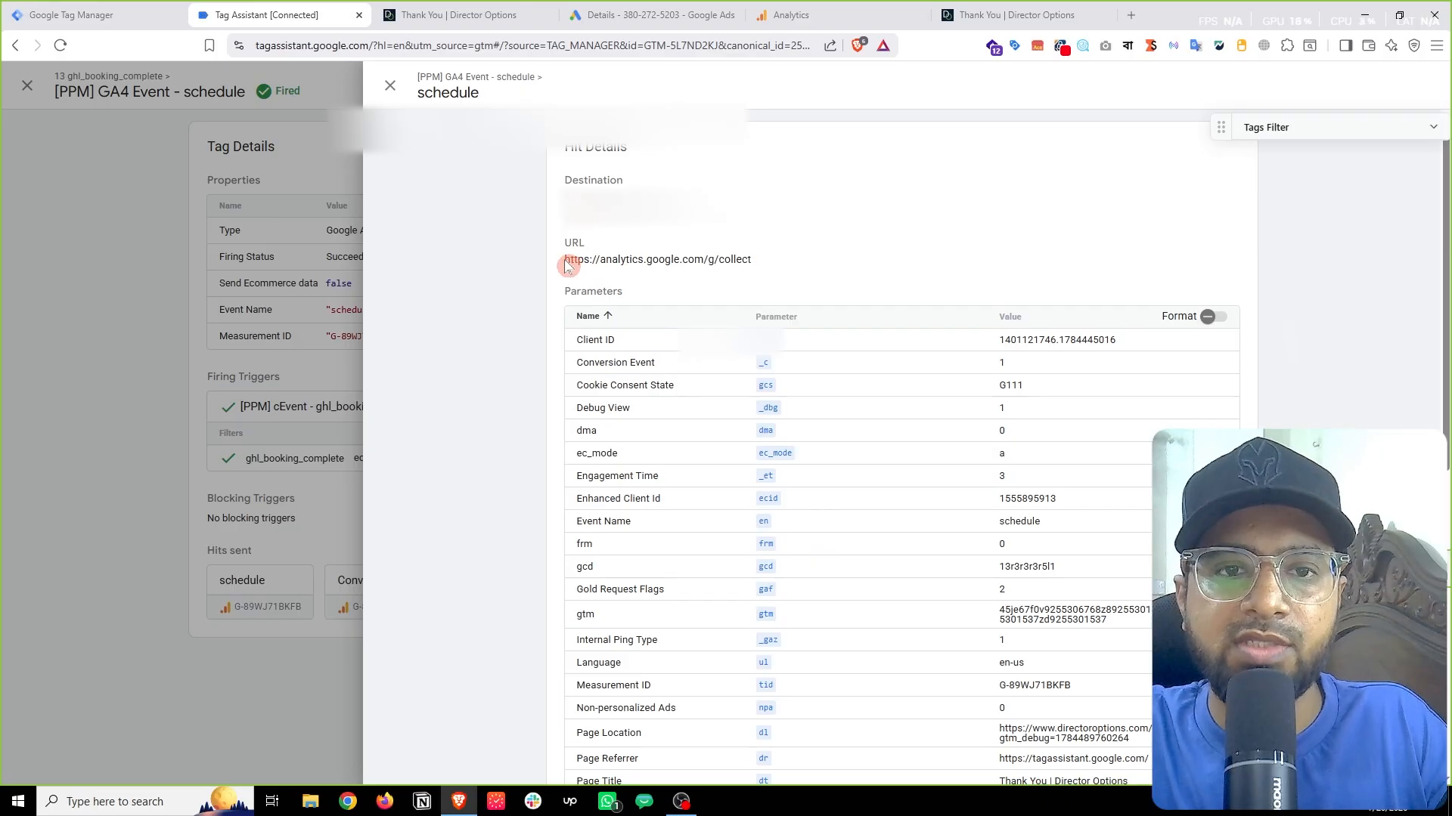
{"action": "left_click_drag", "start_coordinate": [566, 264], "coordinate": [773, 265]}
{"action": "left_click", "coordinate": [318, 386]}
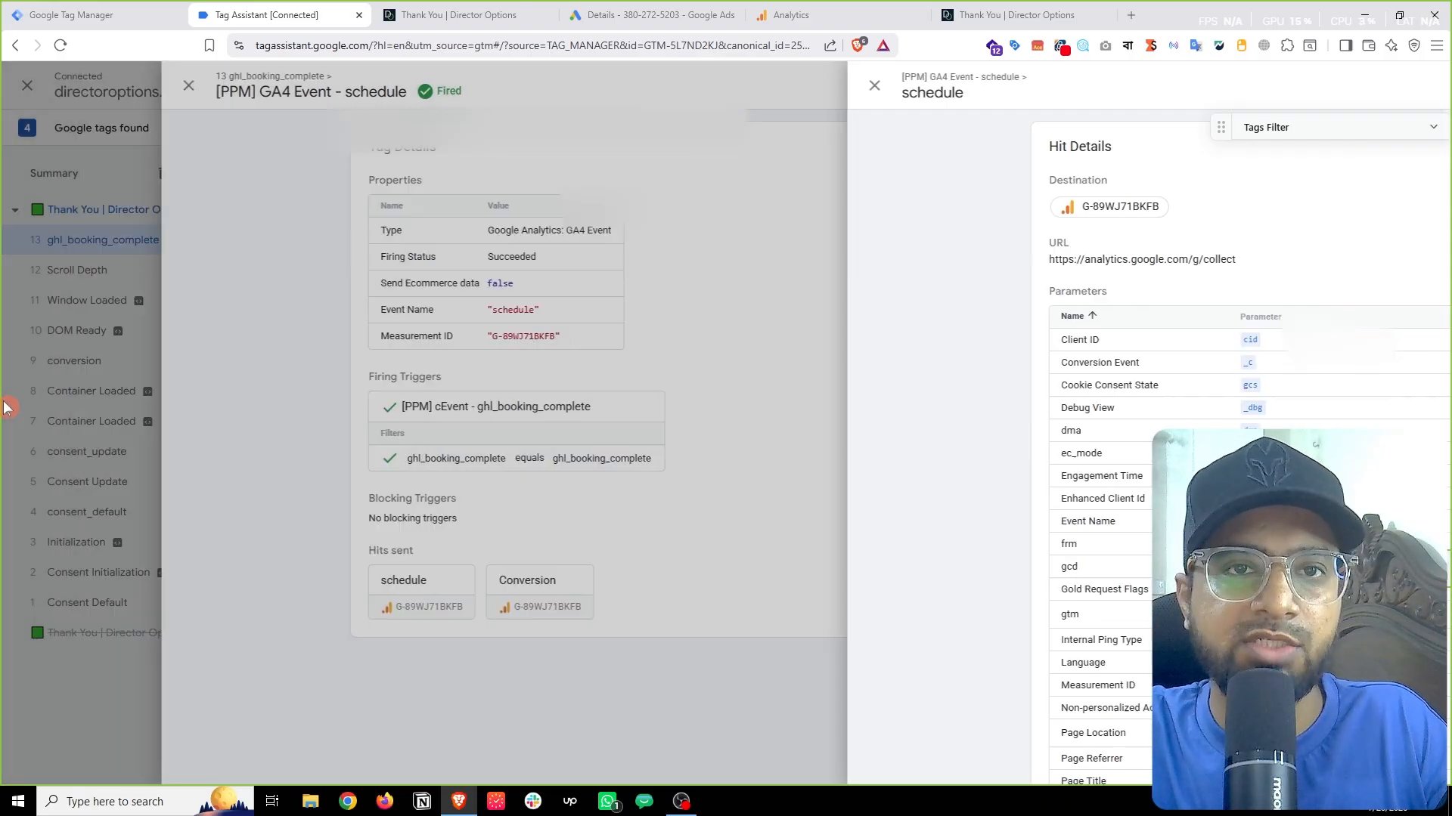
{"action": "left_click", "coordinate": [149, 436]}
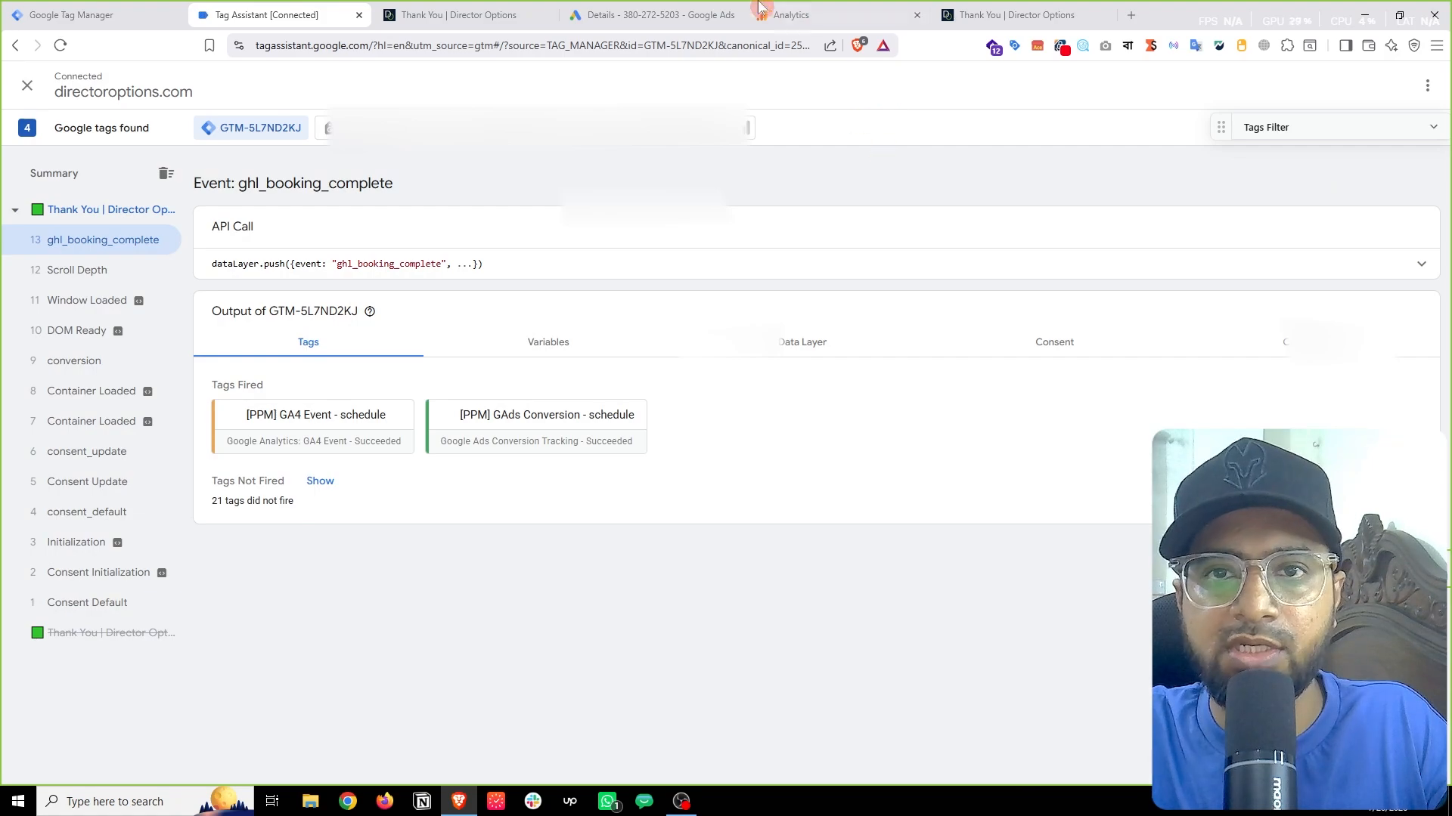
{"action": "left_click", "coordinate": [801, 13]}
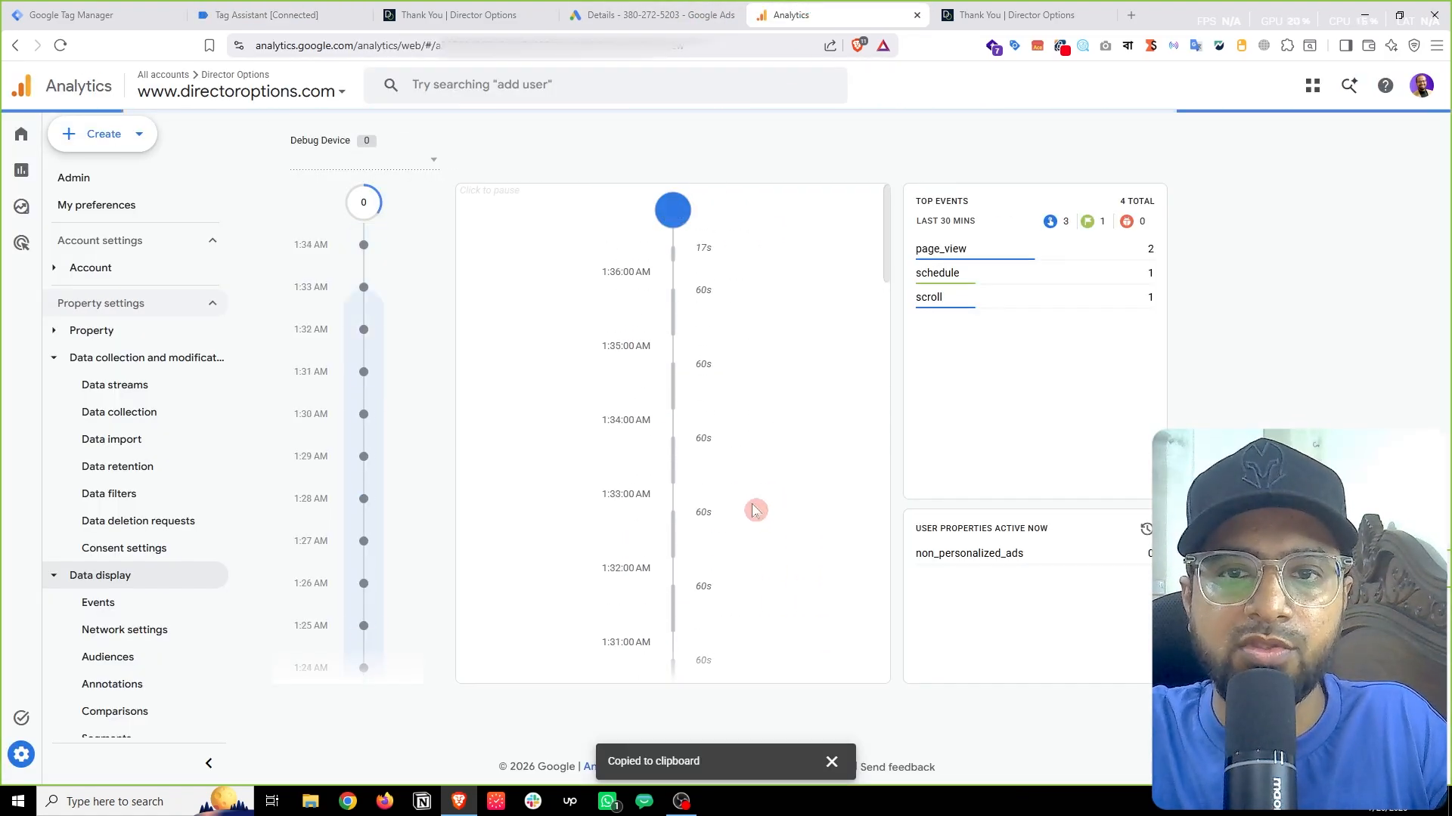
Step: Select Google as the DebugView debug device and find the schedule event beside page_view and scroll
{"action": "scroll", "coordinate": [776, 507], "scroll_direction": "down", "scroll_amount": 10}
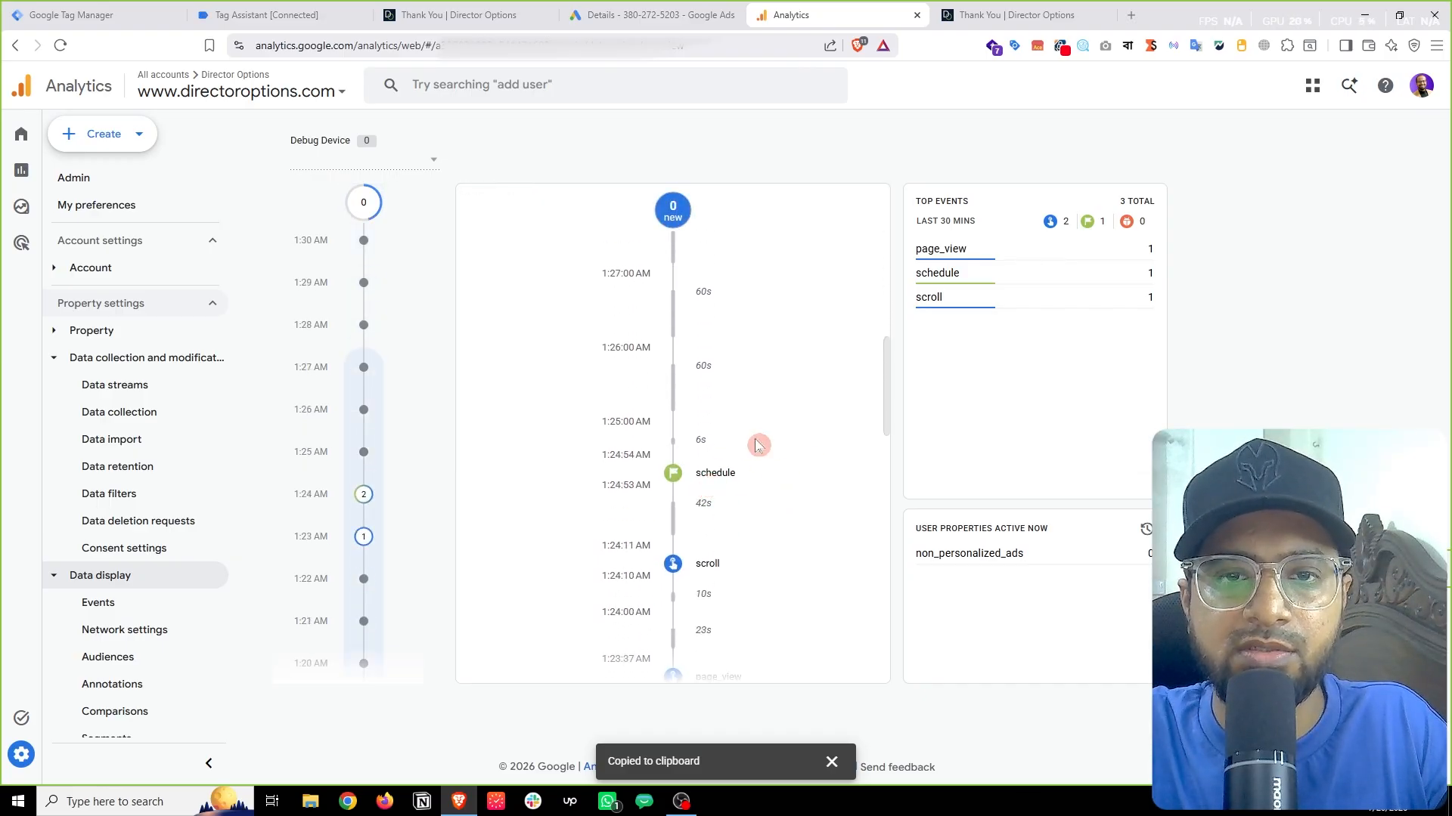
{"action": "scroll", "coordinate": [759, 443], "scroll_direction": "up", "scroll_amount": 10}
{"action": "left_click", "coordinate": [420, 166]}
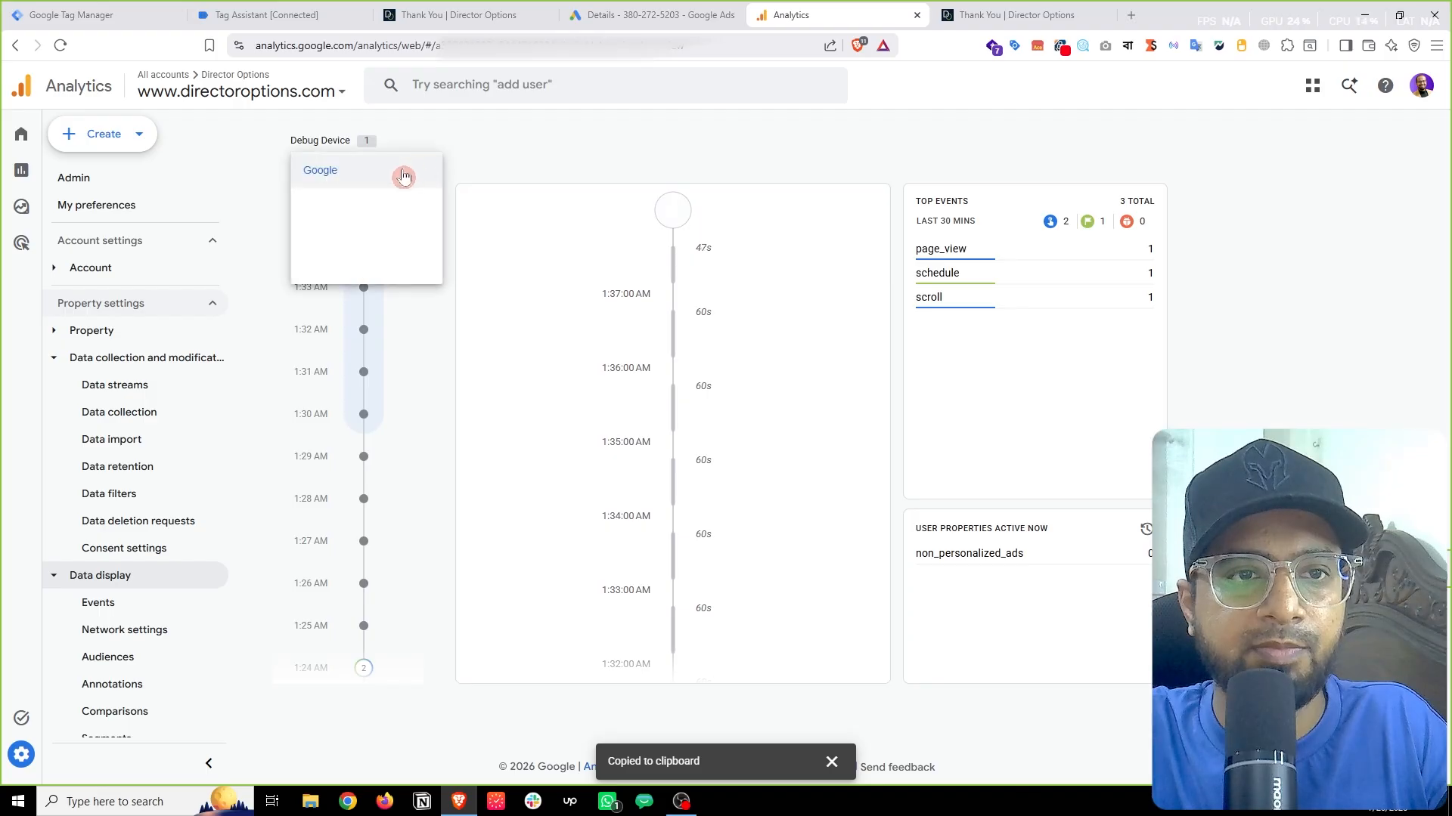
{"action": "left_click", "coordinate": [402, 175]}
{"action": "scroll", "coordinate": [702, 412], "scroll_direction": "down", "scroll_amount": 12}
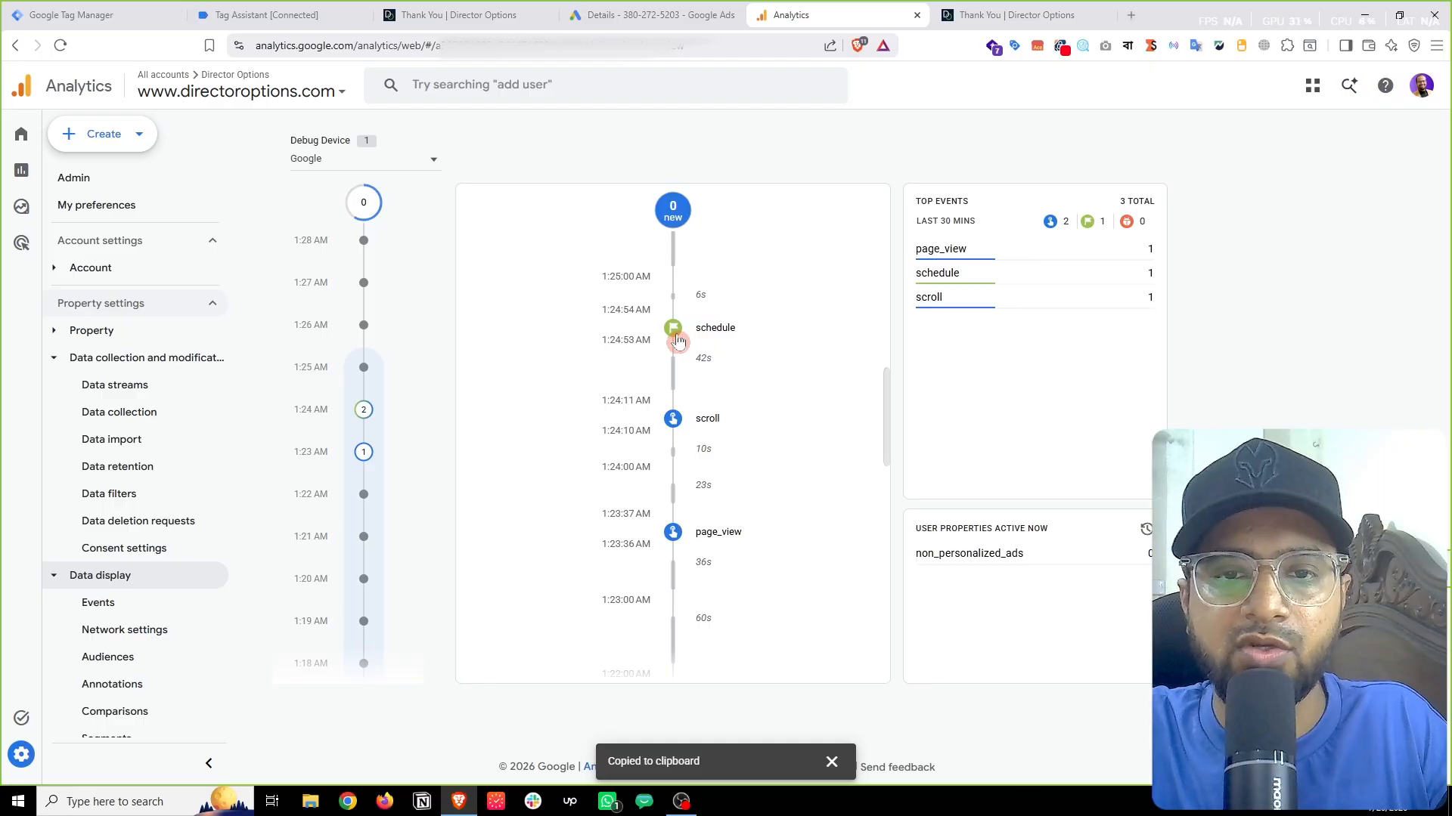
{"action": "scroll", "coordinate": [677, 335], "scroll_direction": "up", "scroll_amount": 1}
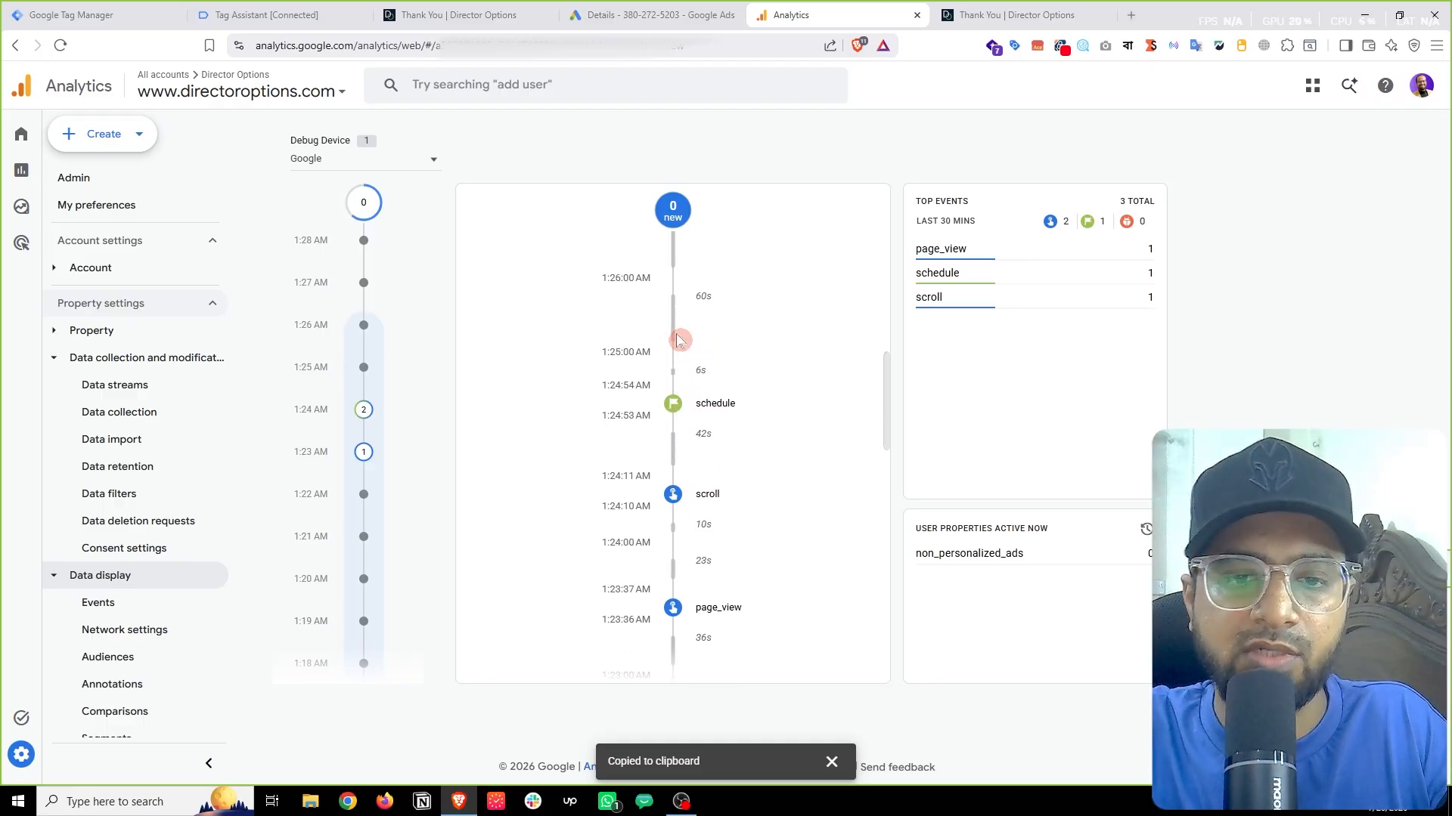
{"action": "left_click", "coordinate": [832, 764]}
{"action": "scroll", "coordinate": [794, 567], "scroll_direction": "up", "scroll_amount": 12}
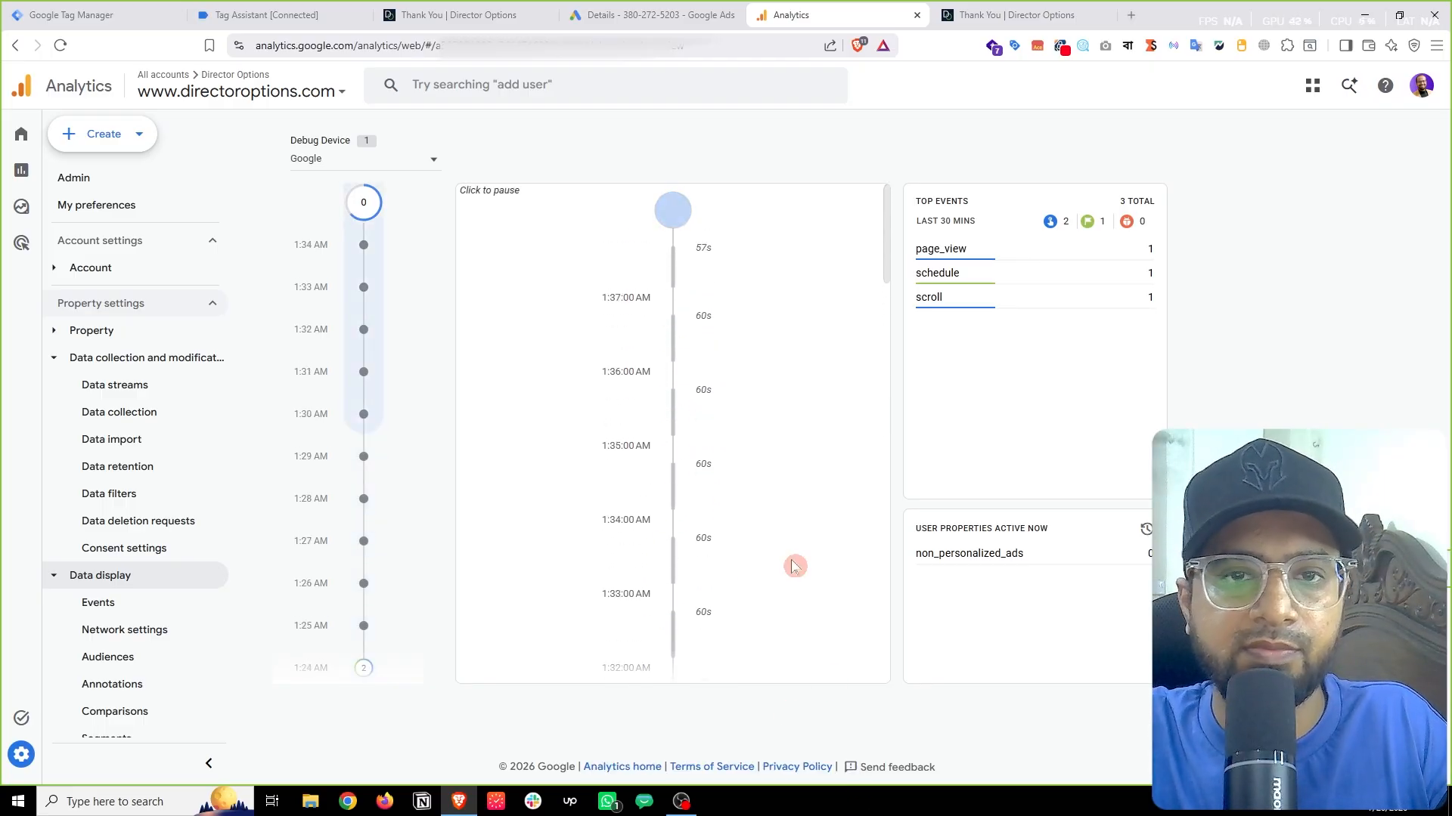
Step: Check the [PPM] GAds Conversion - schedule tag's user_data email and phone, then return to the thank-you page
{"action": "left_click", "coordinate": [445, 4]}
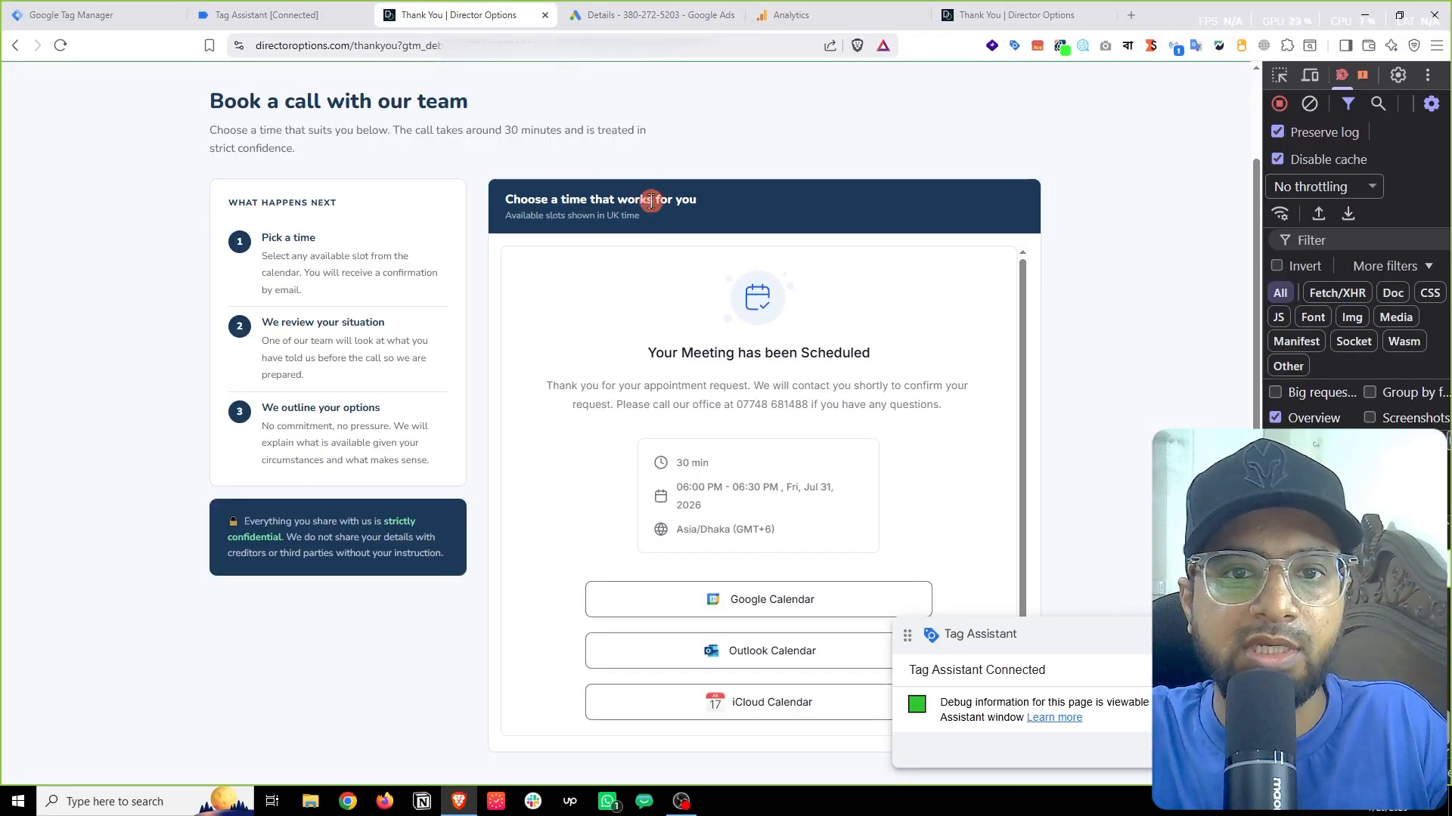
{"action": "left_click", "coordinate": [219, 15]}
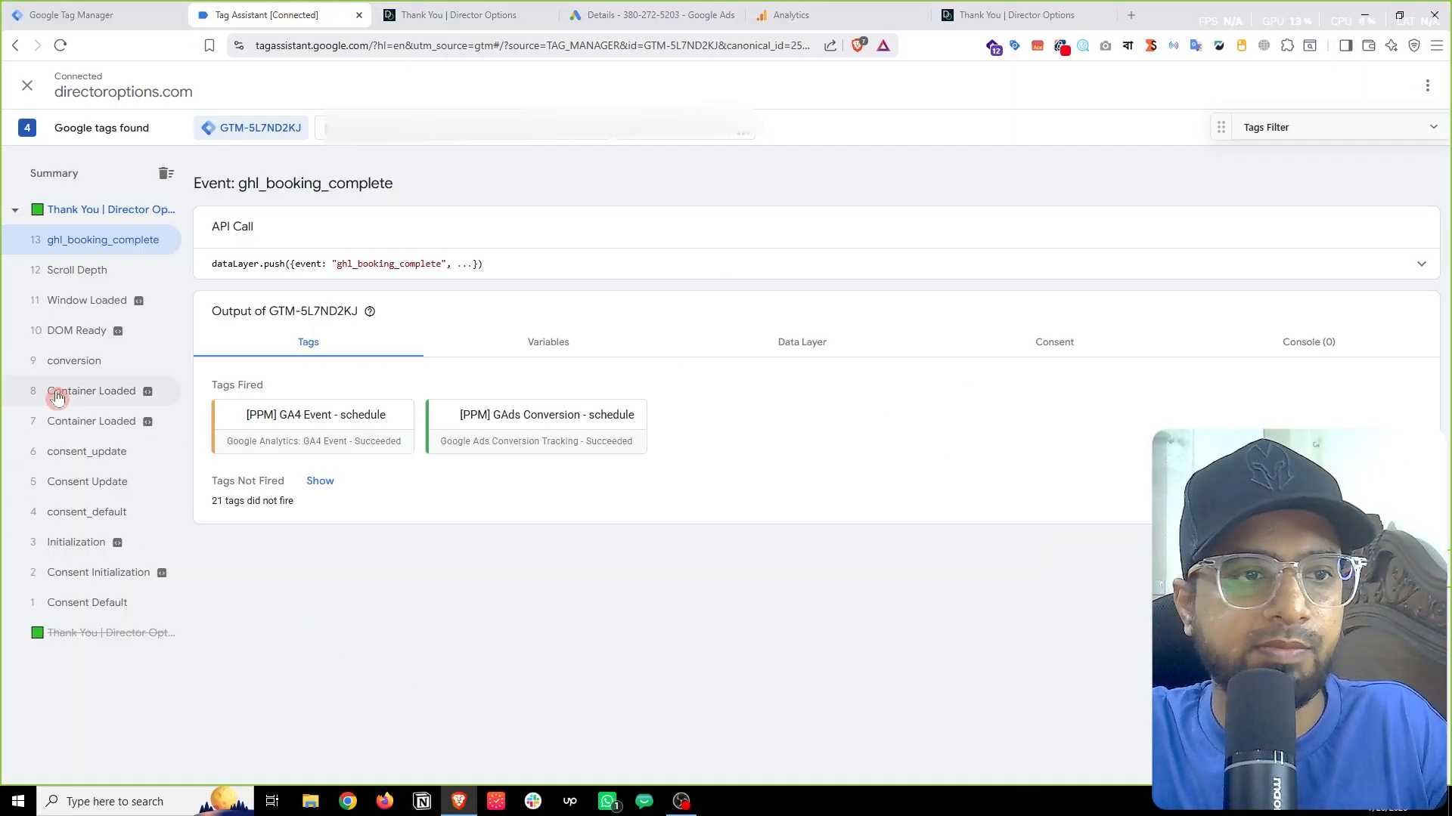
{"action": "left_click", "coordinate": [571, 442]}
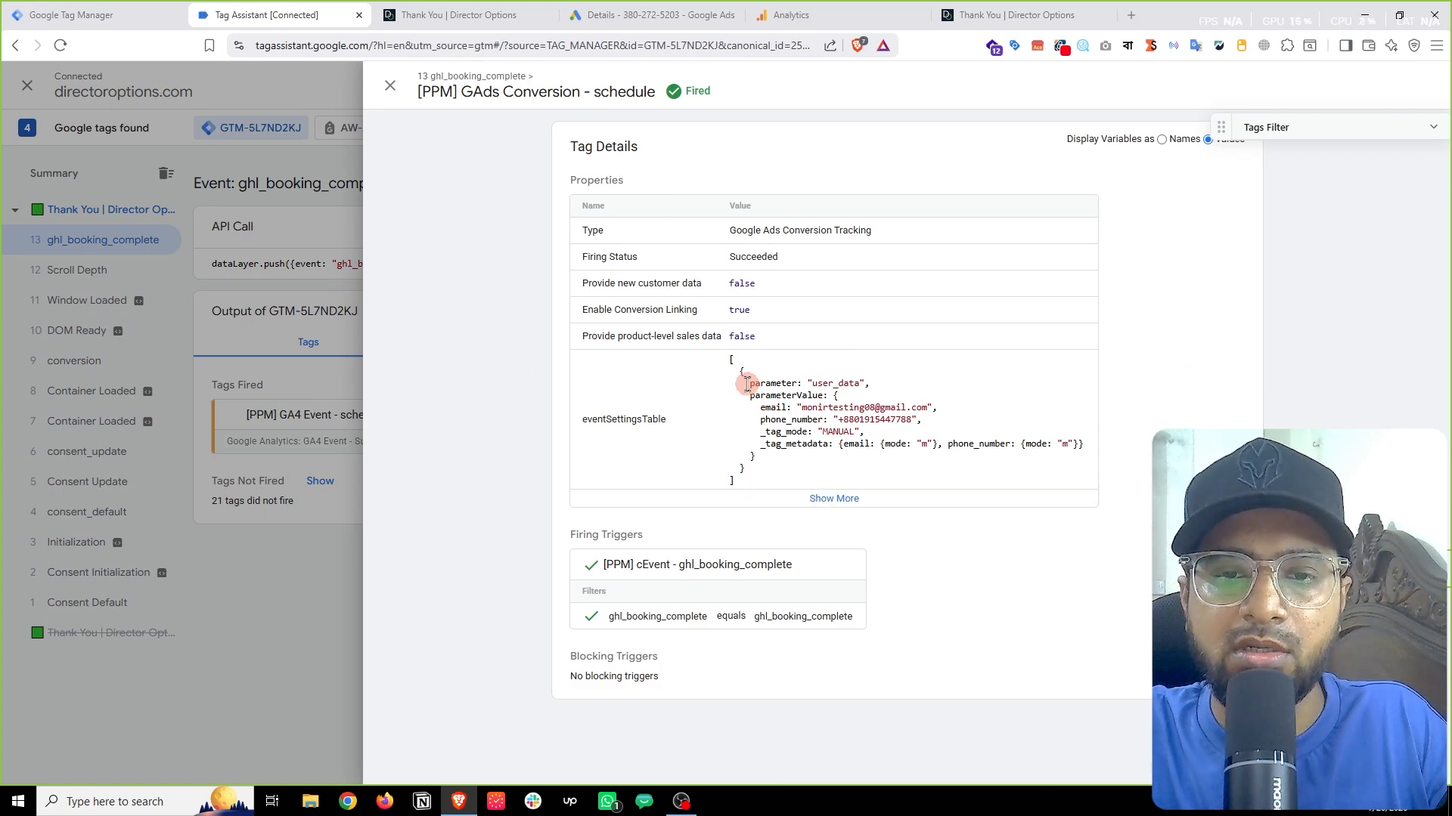
{"action": "left_click_drag", "start_coordinate": [747, 384], "coordinate": [891, 430]}
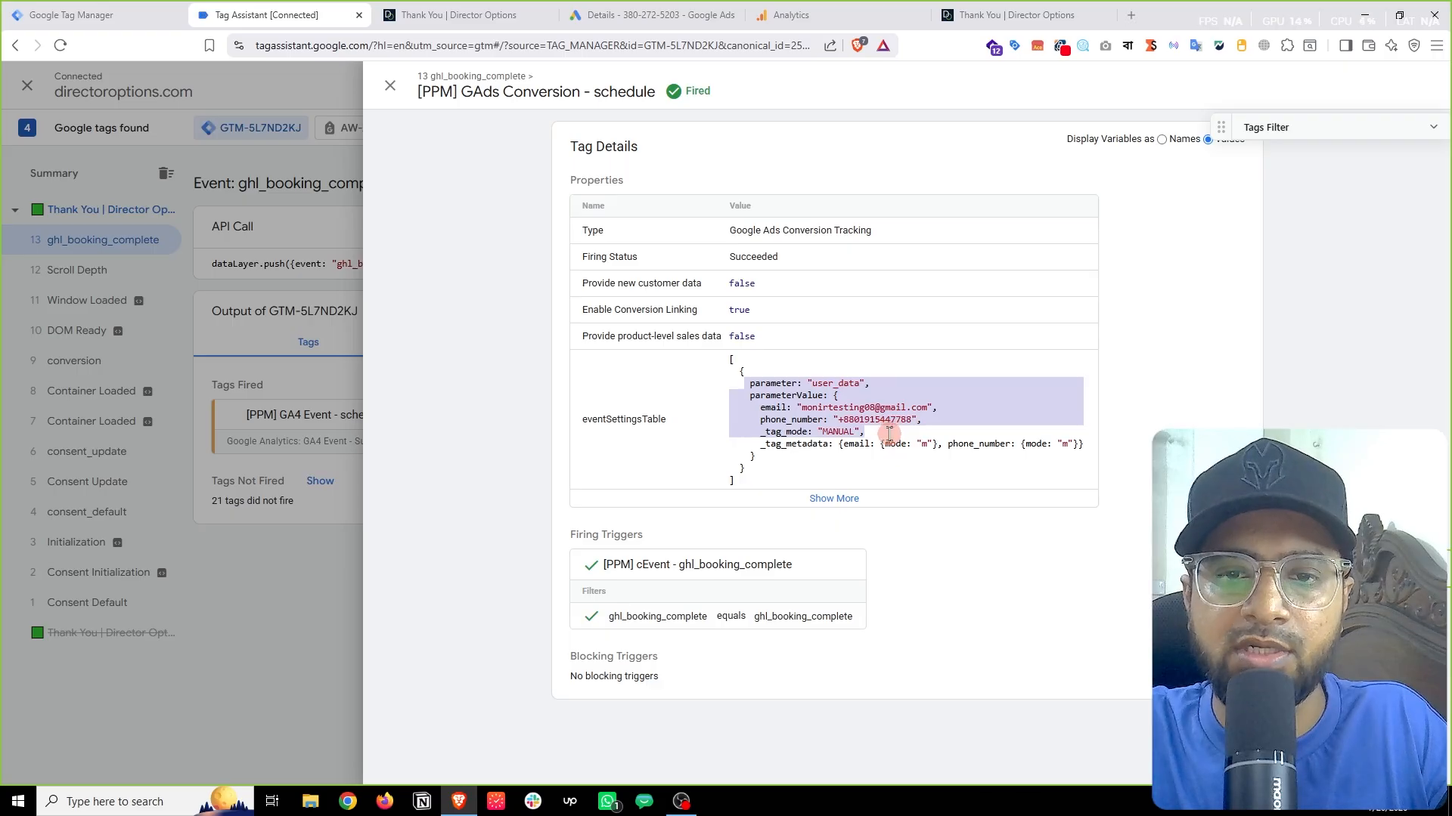
{"action": "left_click", "coordinate": [787, 409]}
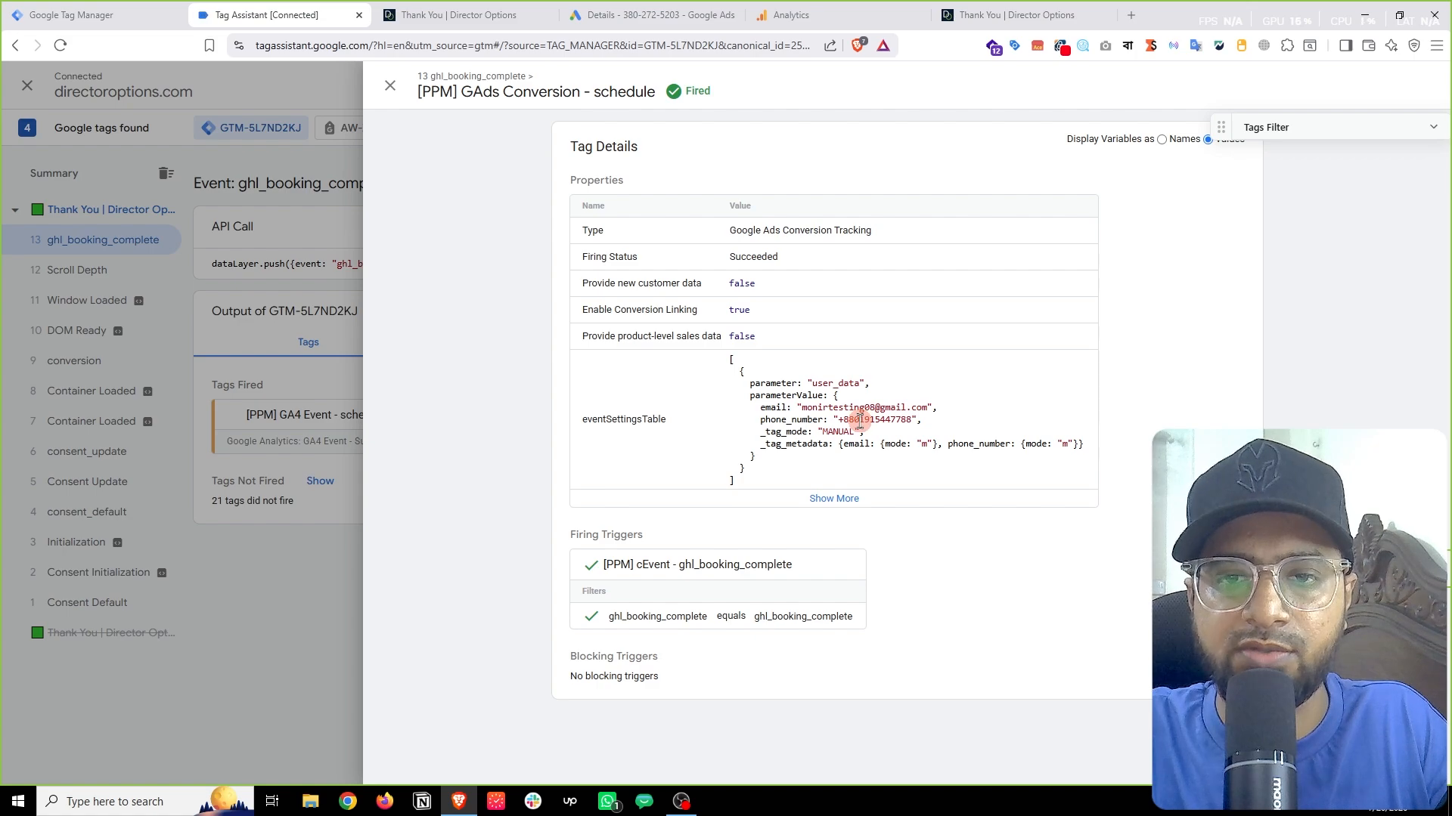
{"action": "left_click_drag", "start_coordinate": [852, 420], "coordinate": [859, 420]}
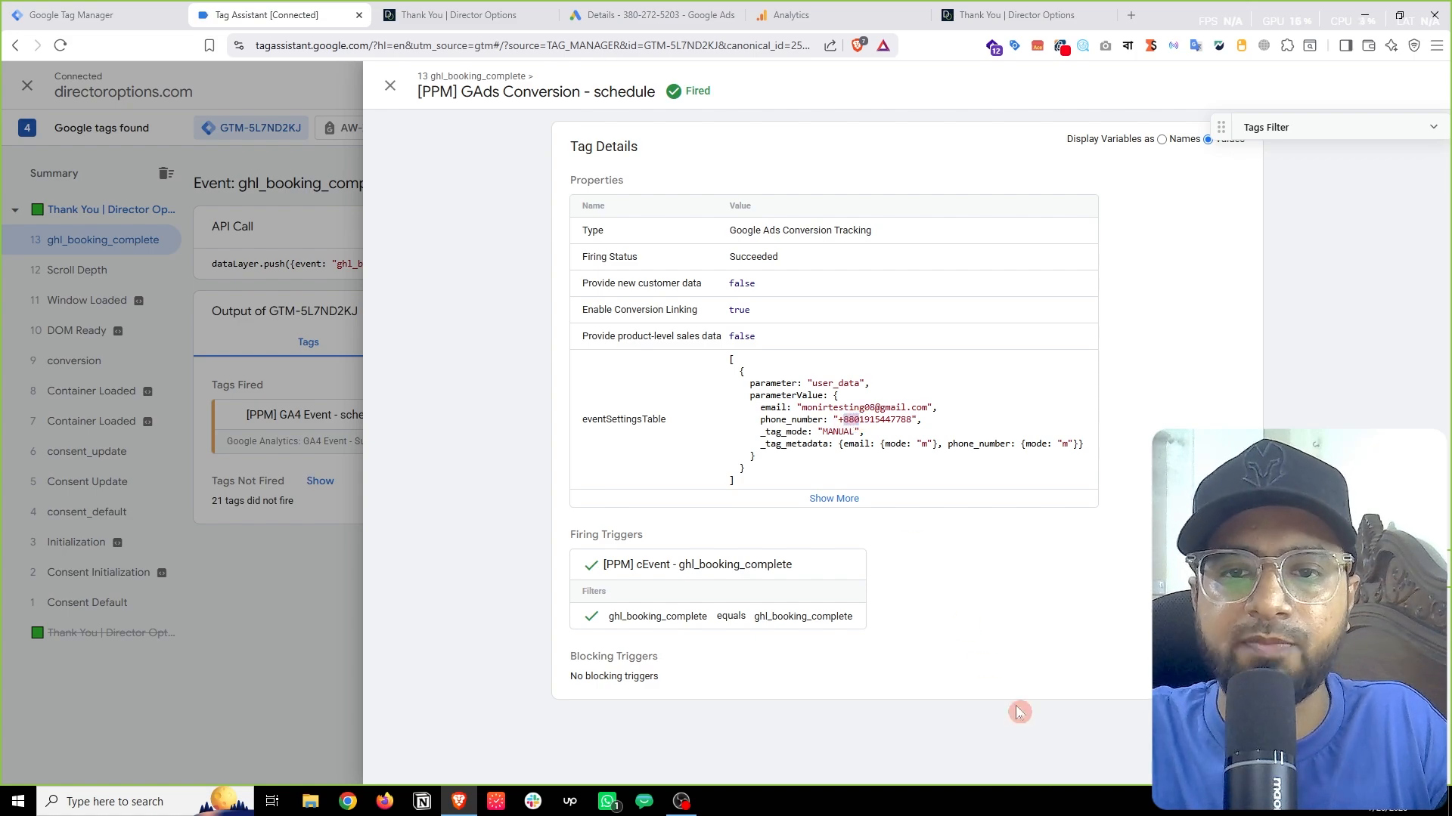
{"action": "left_click", "coordinate": [297, 499]}
{"action": "left_click", "coordinate": [439, 10]}
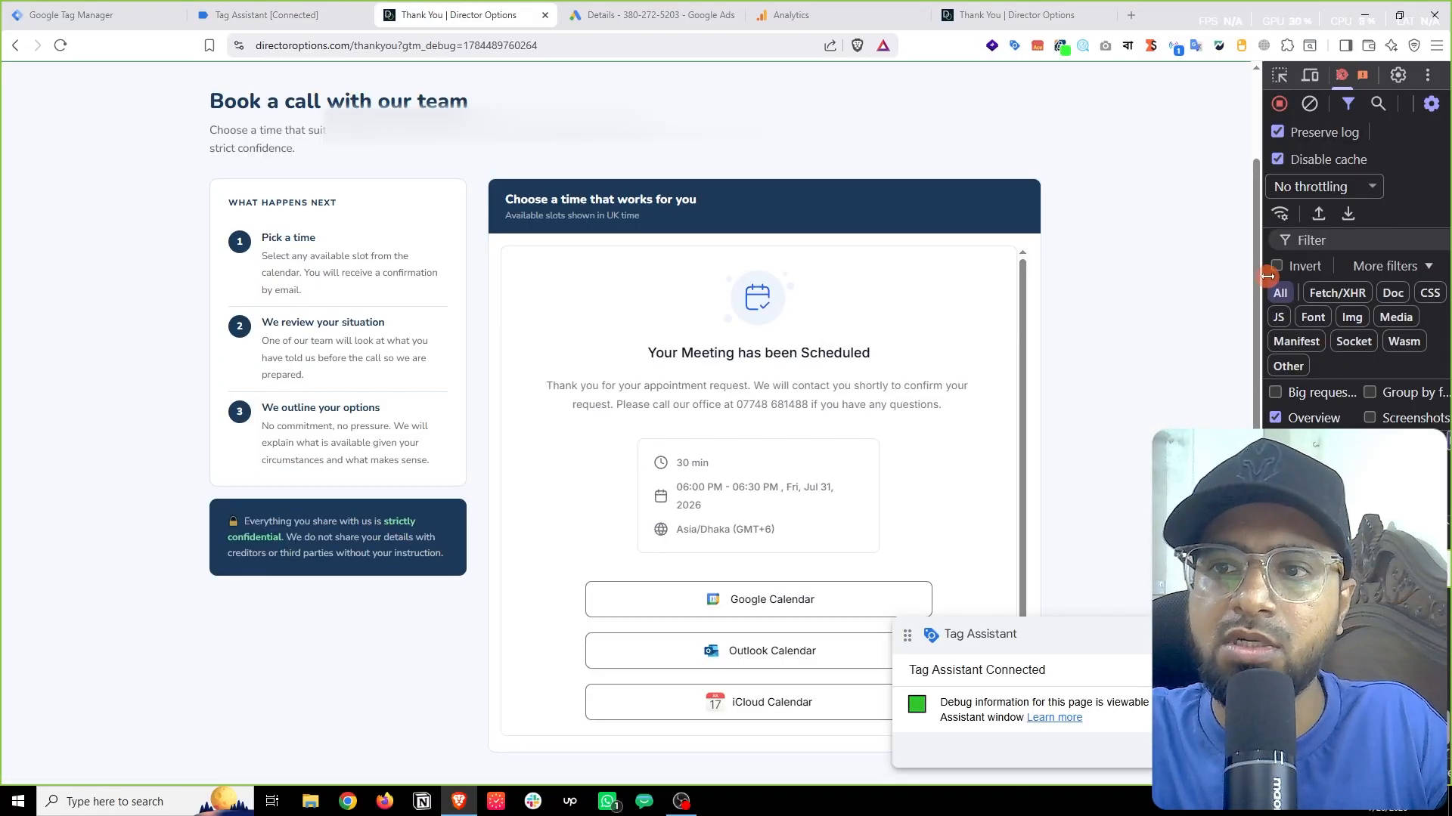
Step: Copy the Conversion Label from the GAds Conversion - schedule tag details in Tag Assistant
{"action": "left_click_drag", "start_coordinate": [1261, 240], "coordinate": [326, 378]}
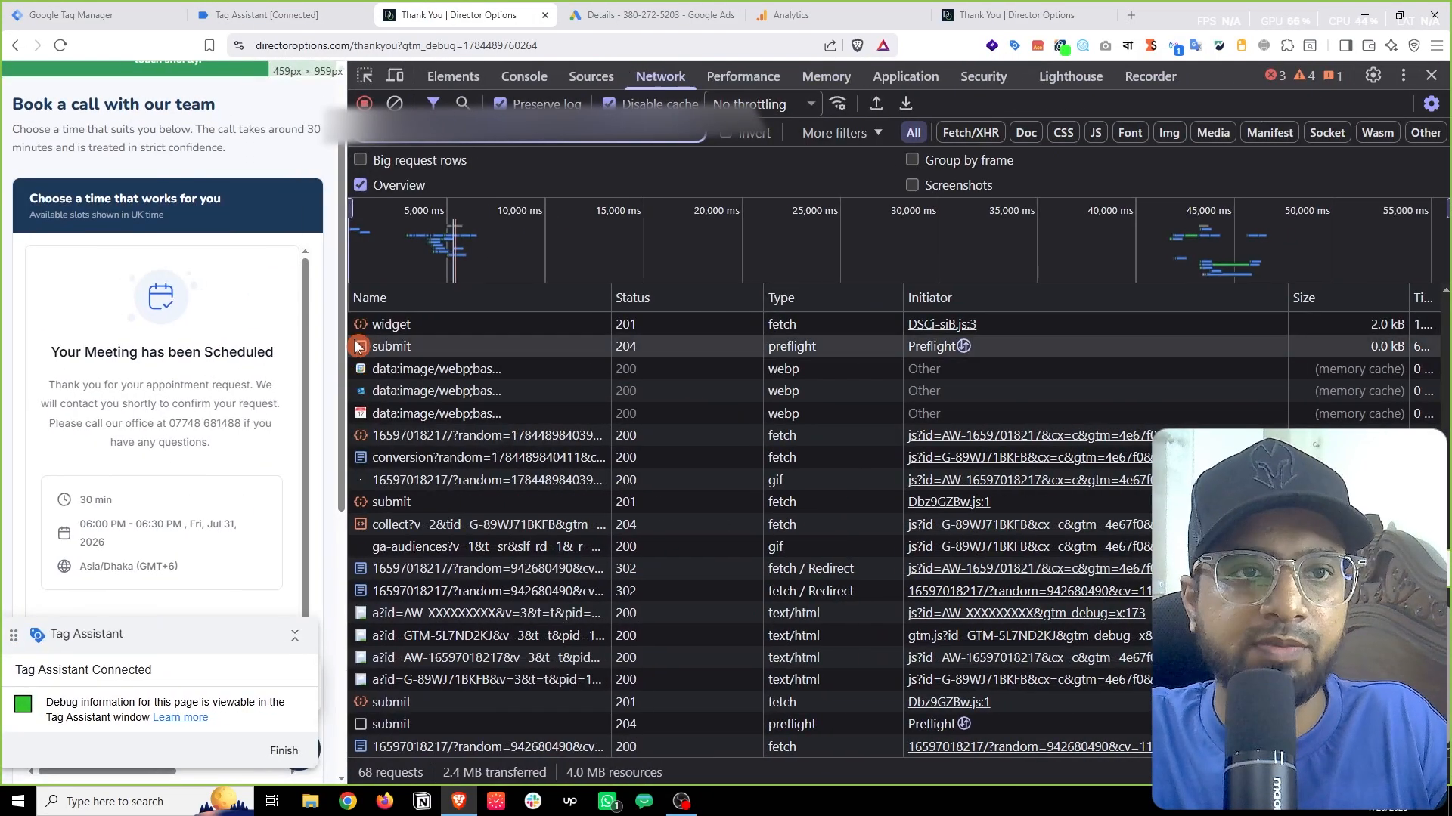
{"action": "left_click", "coordinate": [246, 14]}
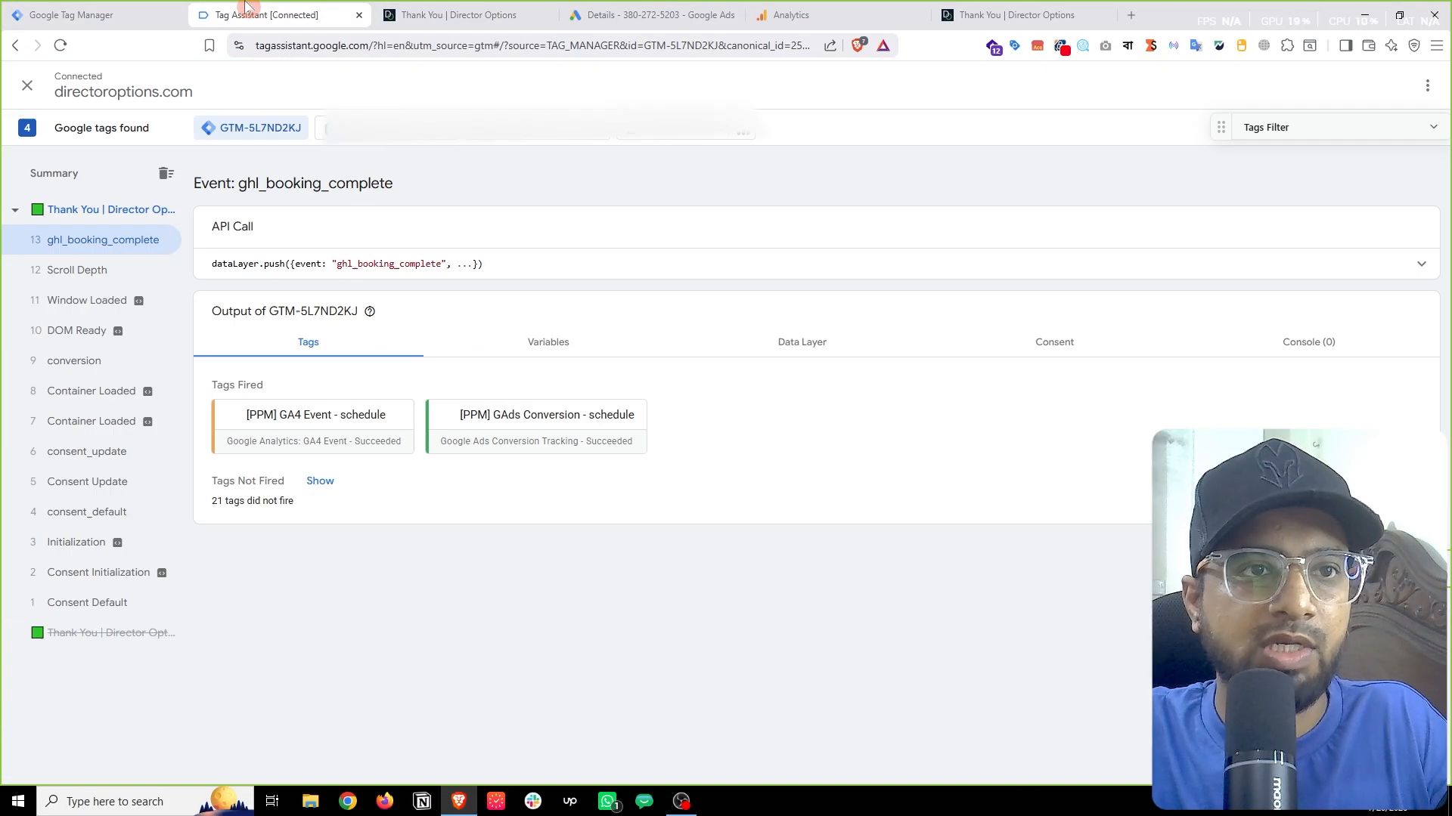
{"action": "left_click", "coordinate": [577, 433]}
{"action": "left_click", "coordinate": [844, 502]}
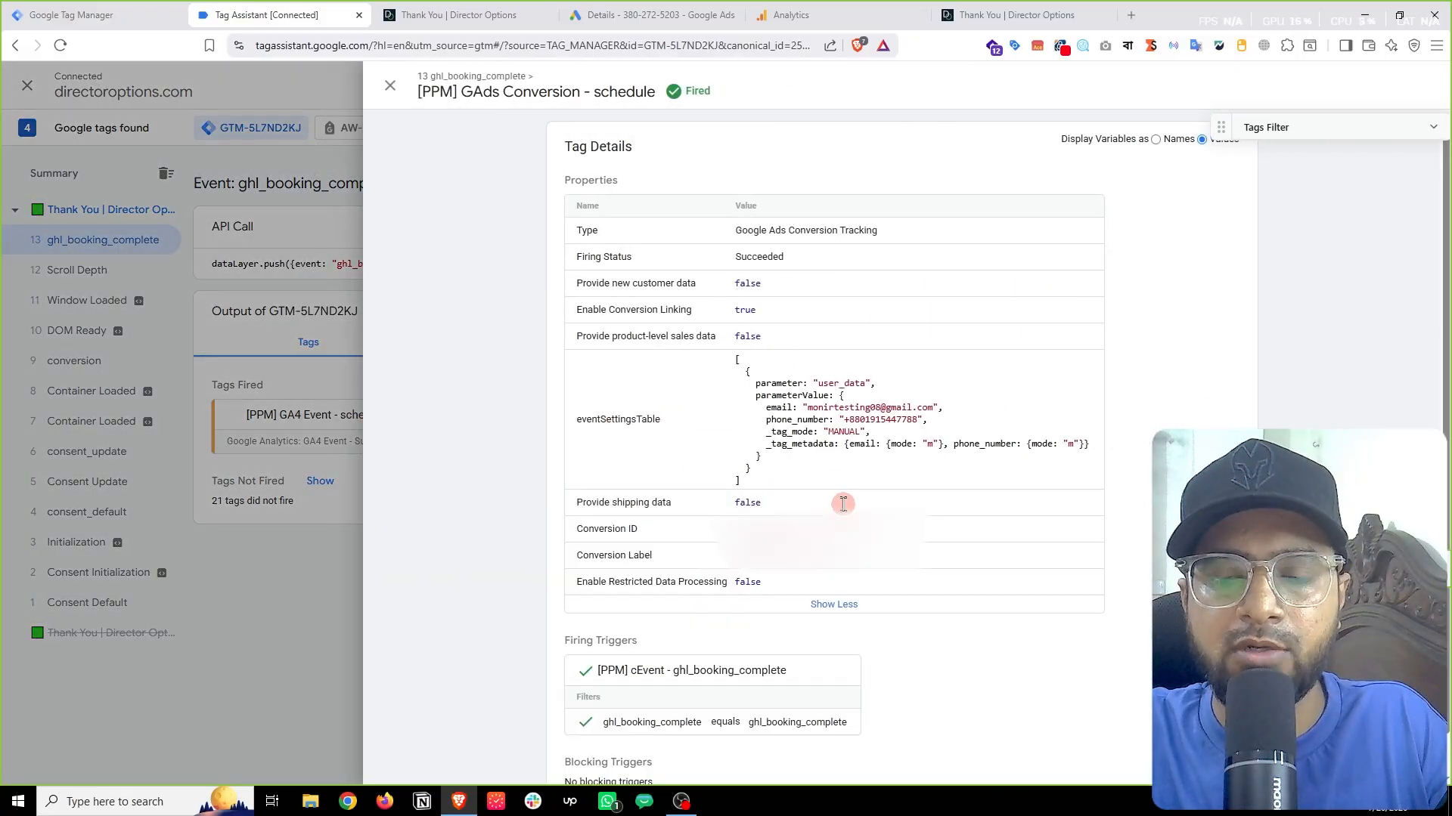
{"action": "right_click", "coordinate": [826, 340]}
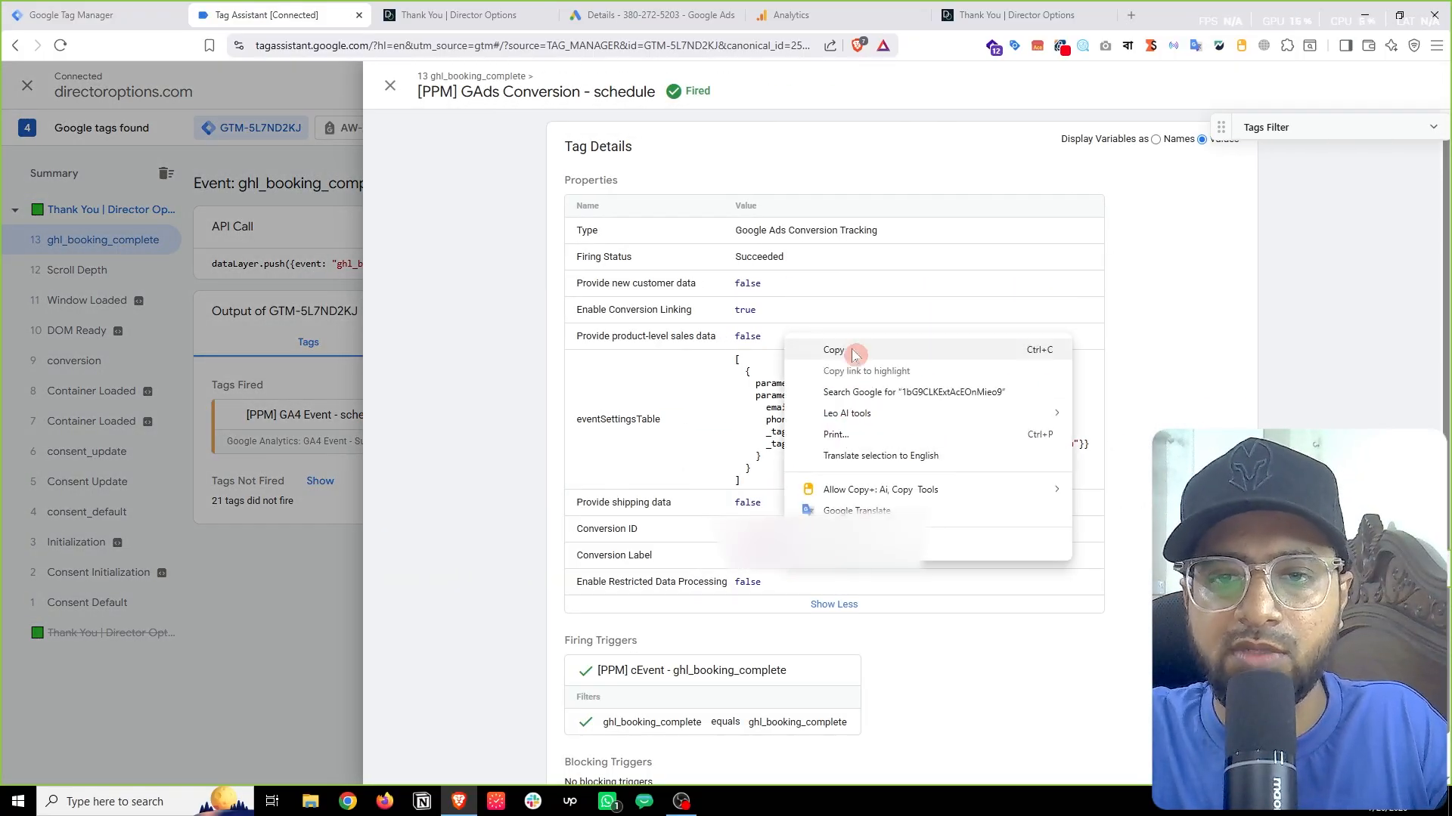
{"action": "left_click", "coordinate": [839, 350]}
Step: Verify the conversion request payload's hashed em value and conversion label, then close DevTools
{"action": "left_click", "coordinate": [484, 14]}
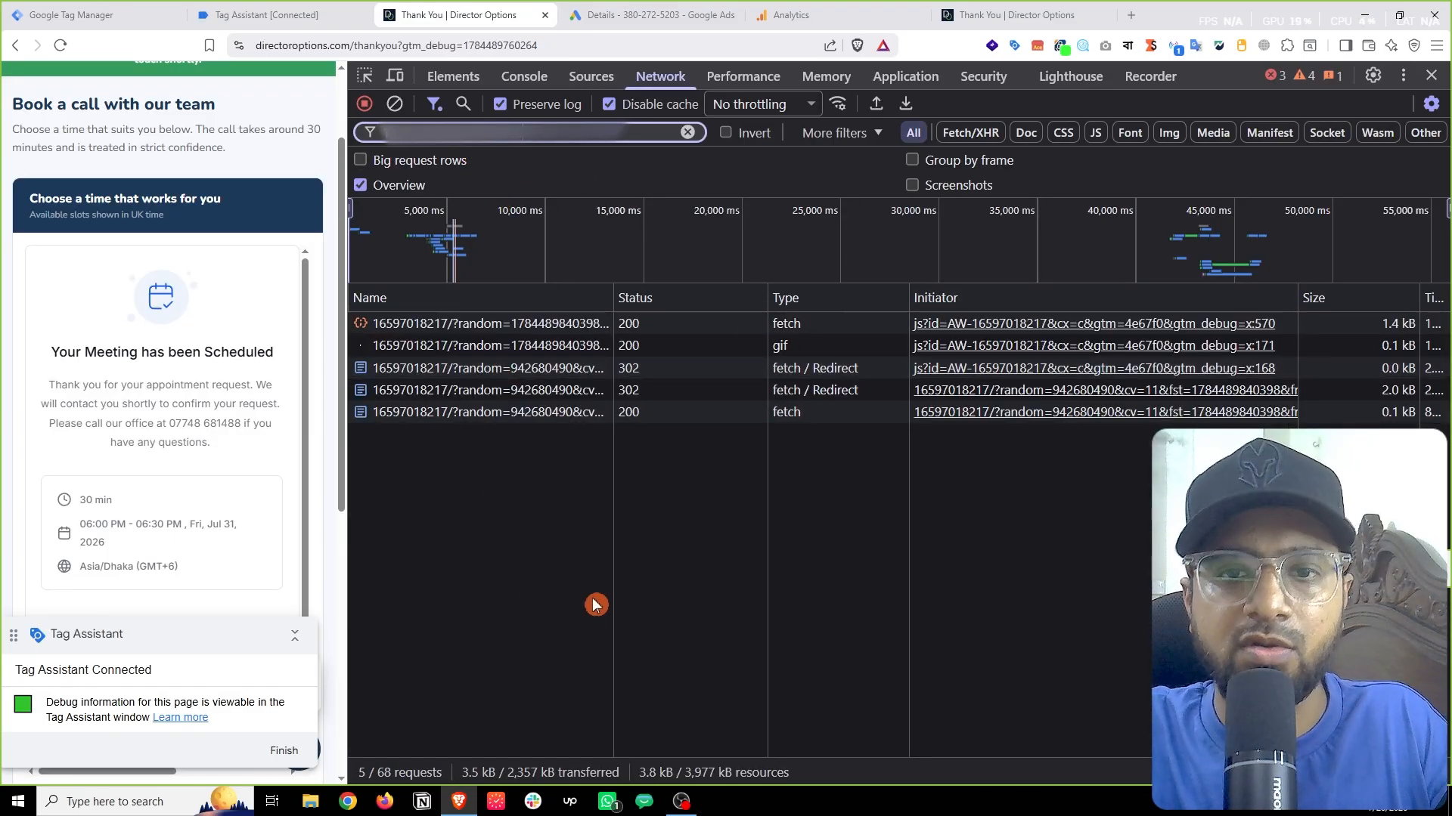
{"action": "left_click", "coordinate": [493, 348]}
{"action": "scroll", "coordinate": [924, 559], "scroll_direction": "down", "scroll_amount": 9}
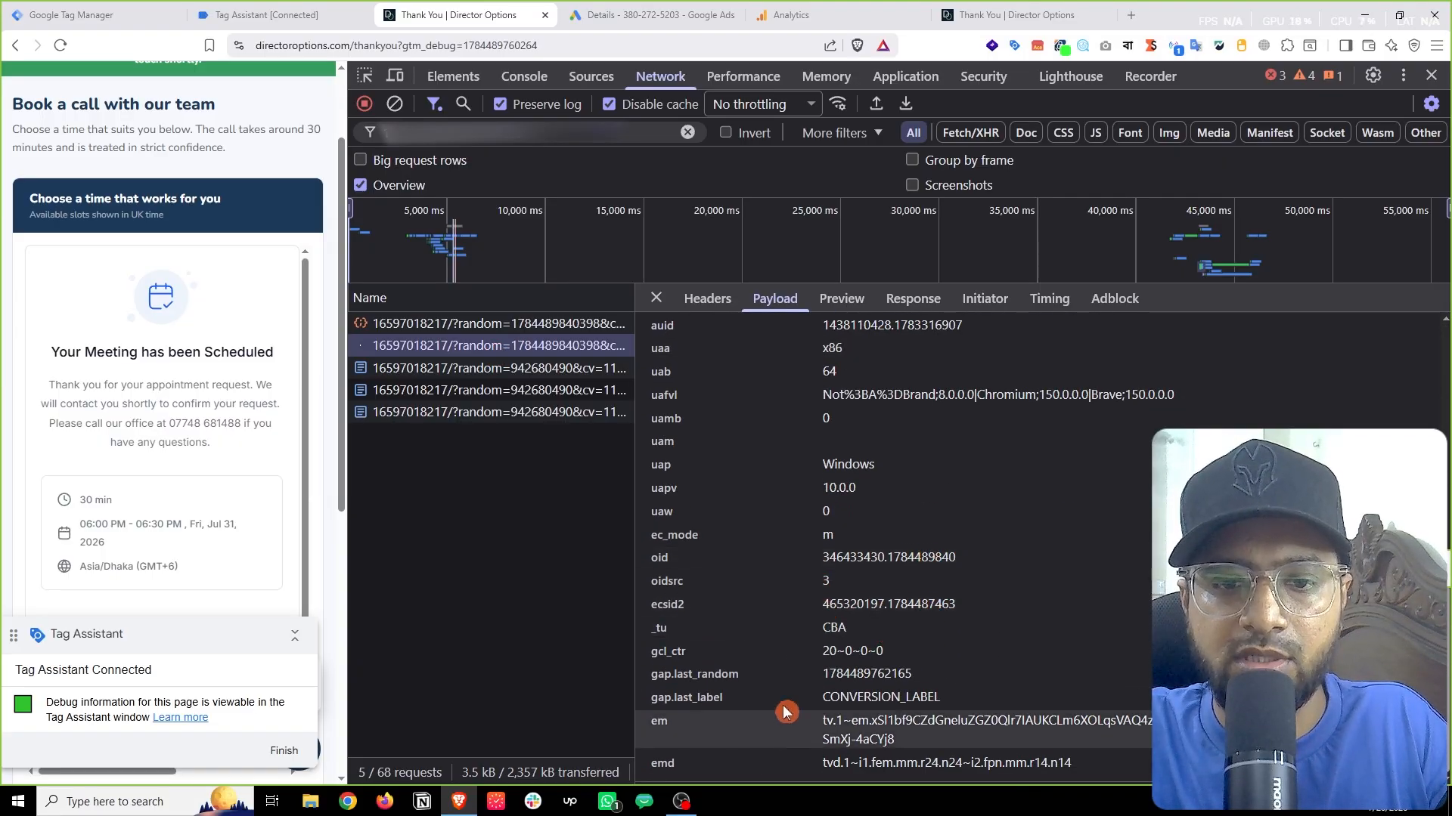
{"action": "double_click", "coordinate": [660, 722]}
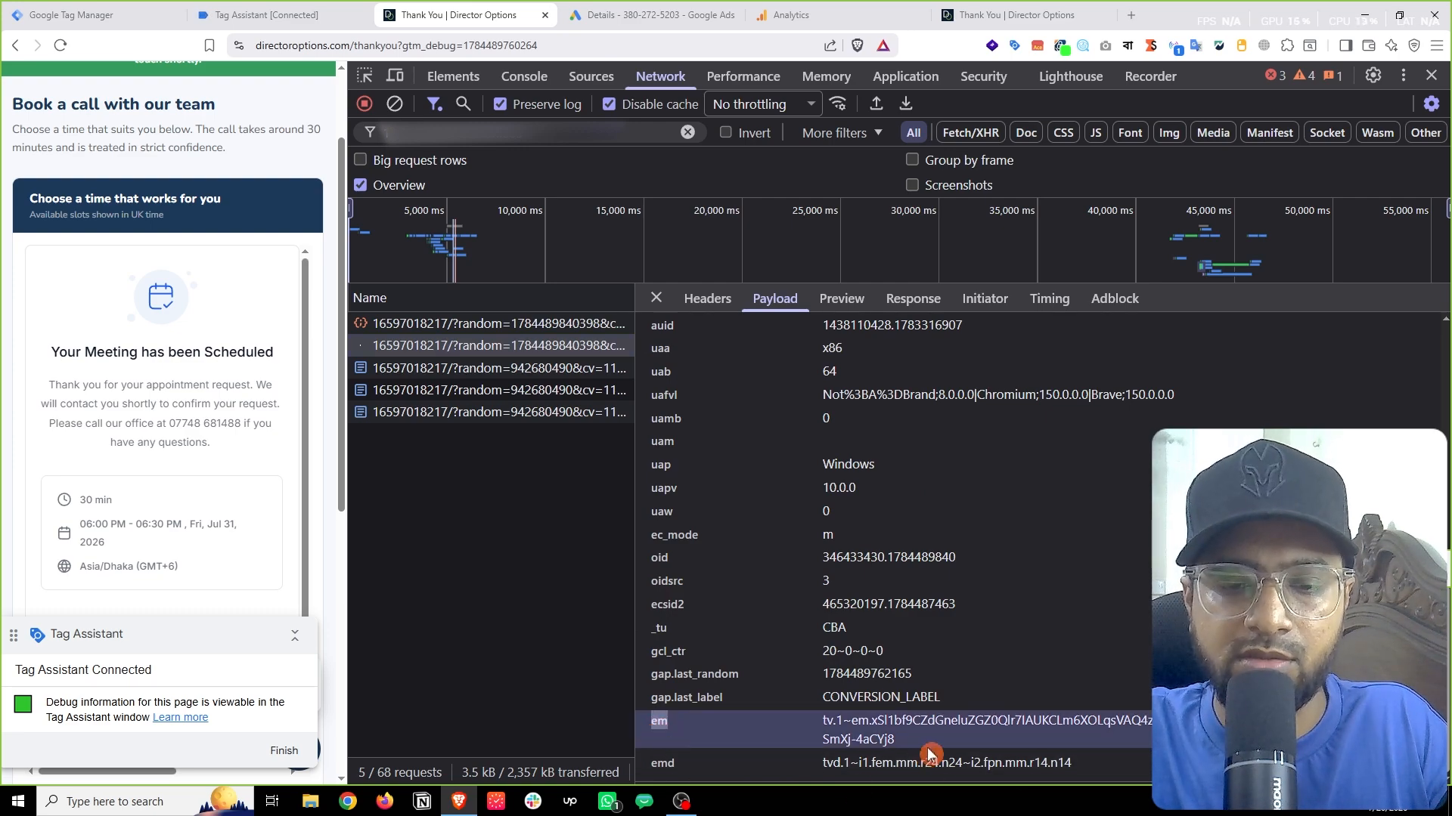
{"action": "left_click", "coordinate": [832, 733]}
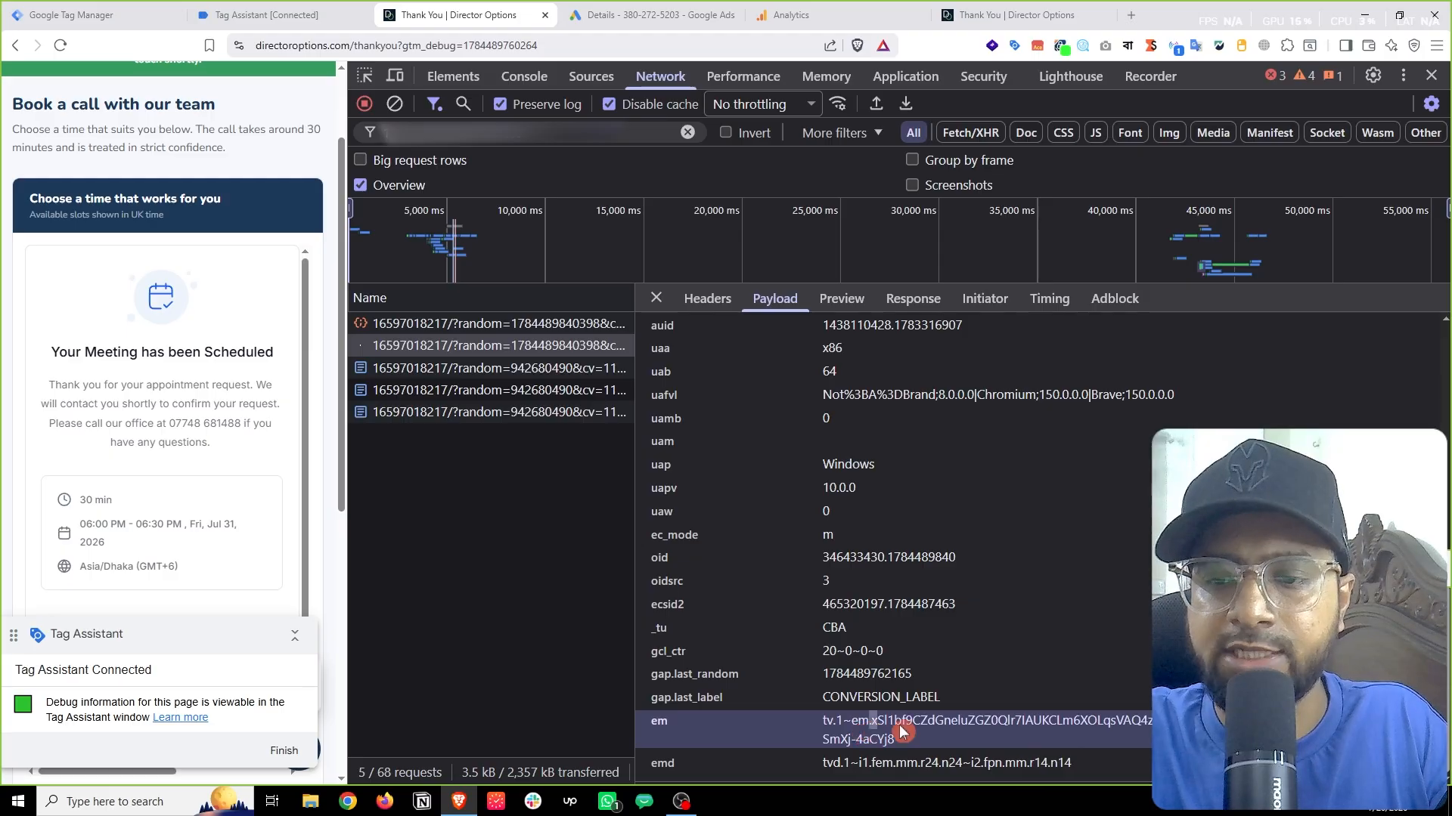
{"action": "left_click_drag", "start_coordinate": [869, 720], "coordinate": [896, 740]}
{"action": "scroll", "coordinate": [988, 751], "scroll_direction": "up", "scroll_amount": 5}
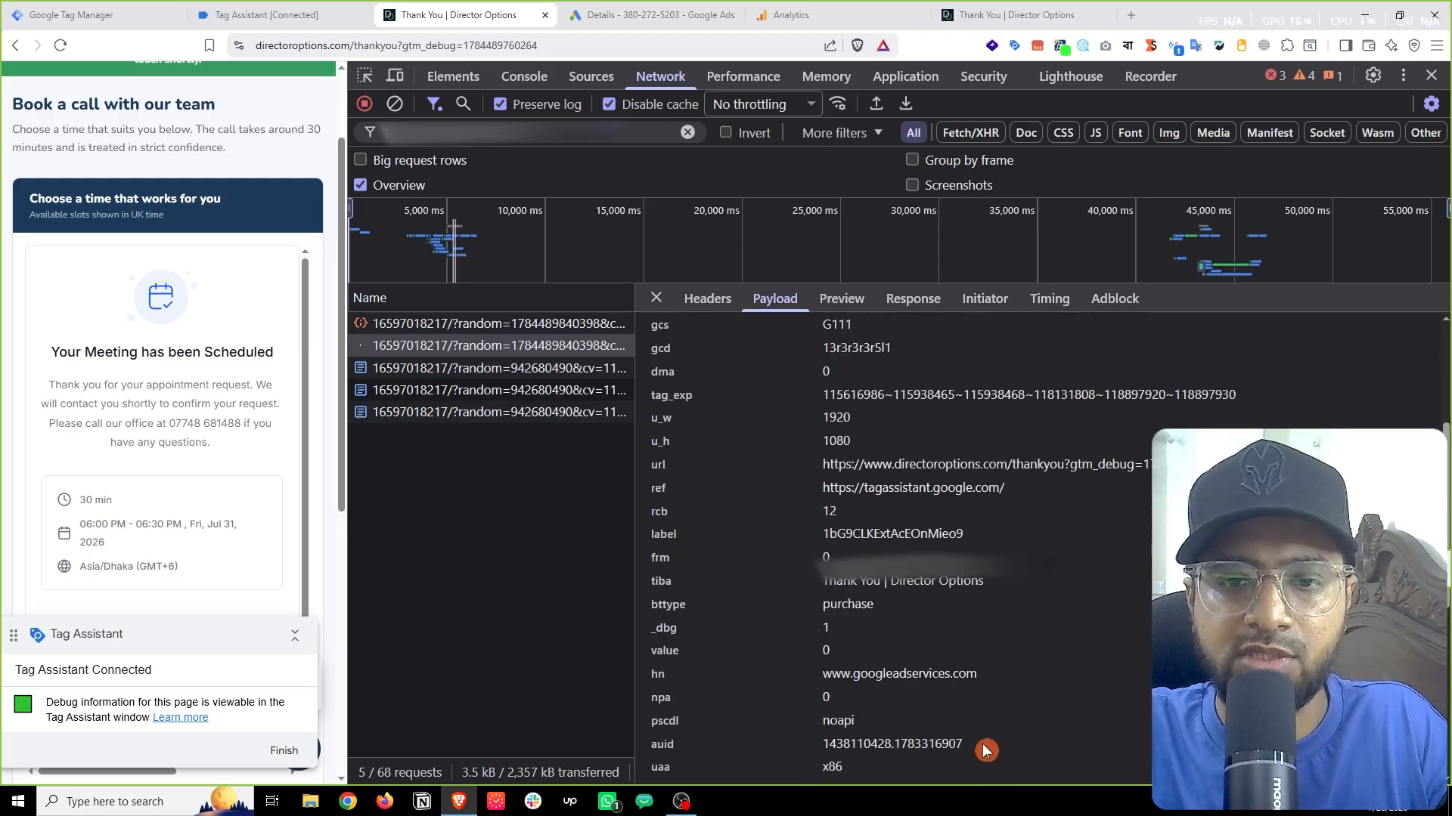
{"action": "left_click_drag", "start_coordinate": [821, 573], "coordinate": [981, 574]}
{"action": "scroll", "coordinate": [990, 583], "scroll_direction": "up", "scroll_amount": 3}
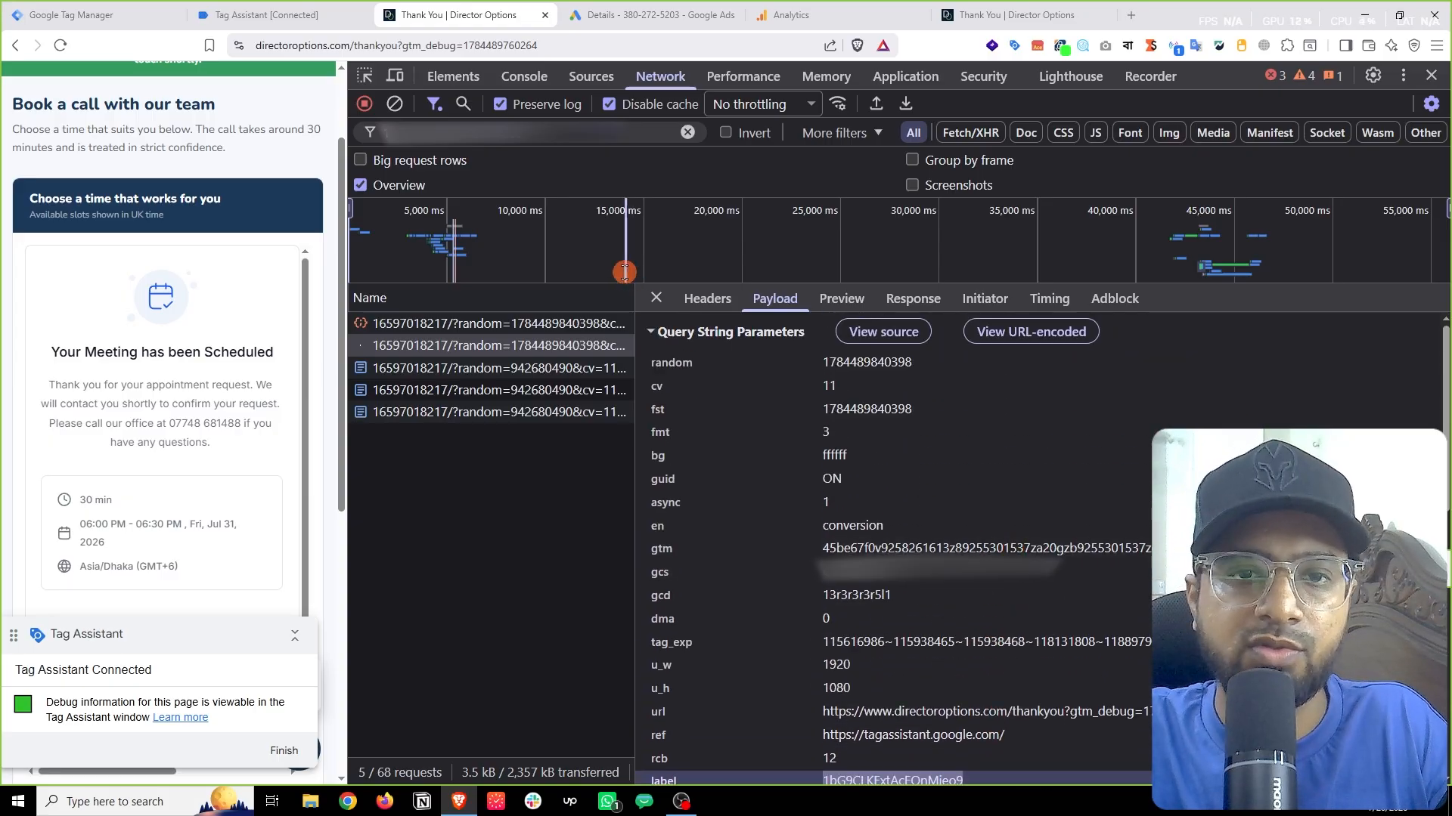
{"action": "left_click", "coordinate": [656, 298]}
{"action": "left_click_drag", "start_coordinate": [349, 335], "coordinate": [1079, 363]}
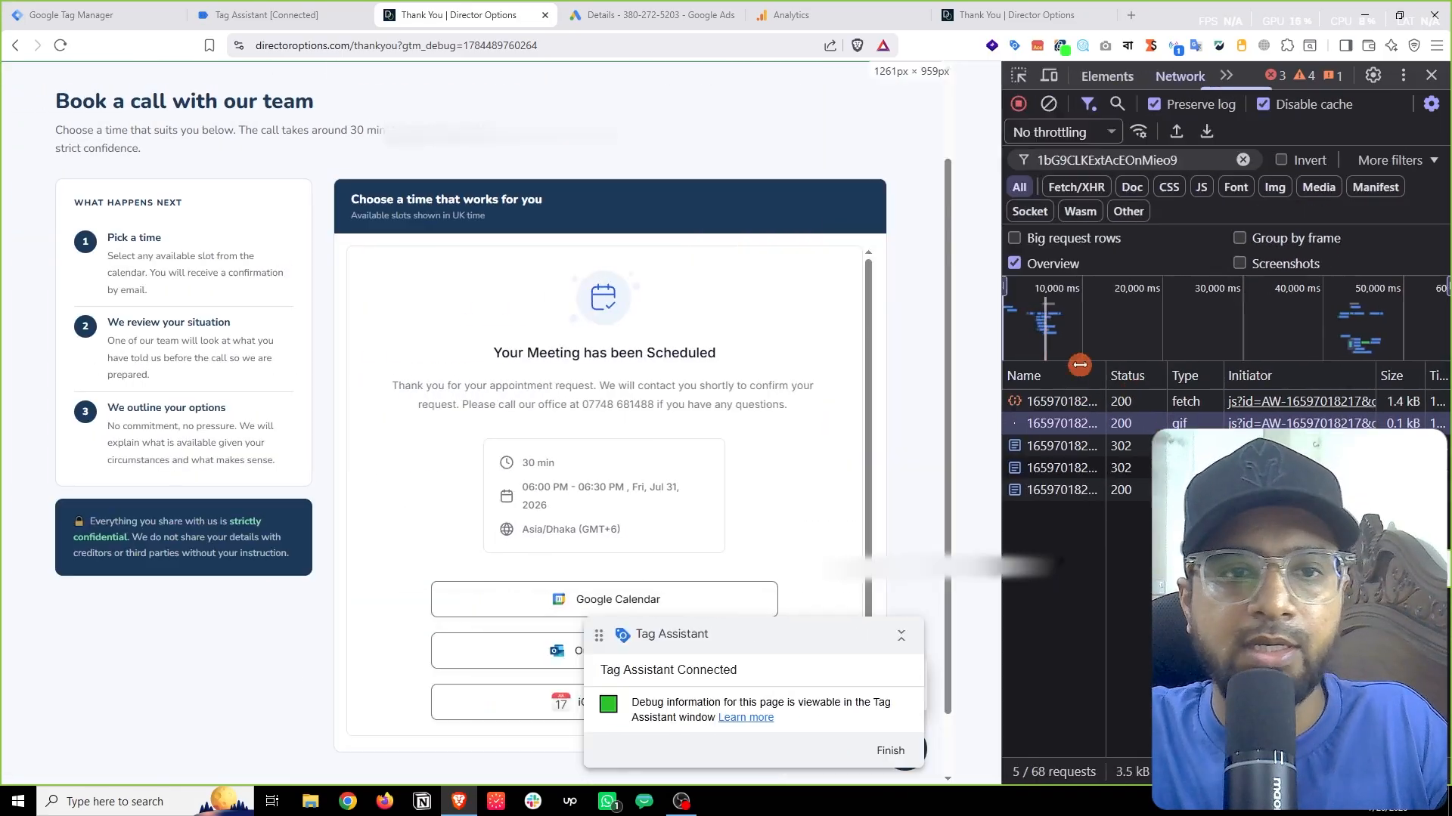
{"action": "key", "text": "F12"}
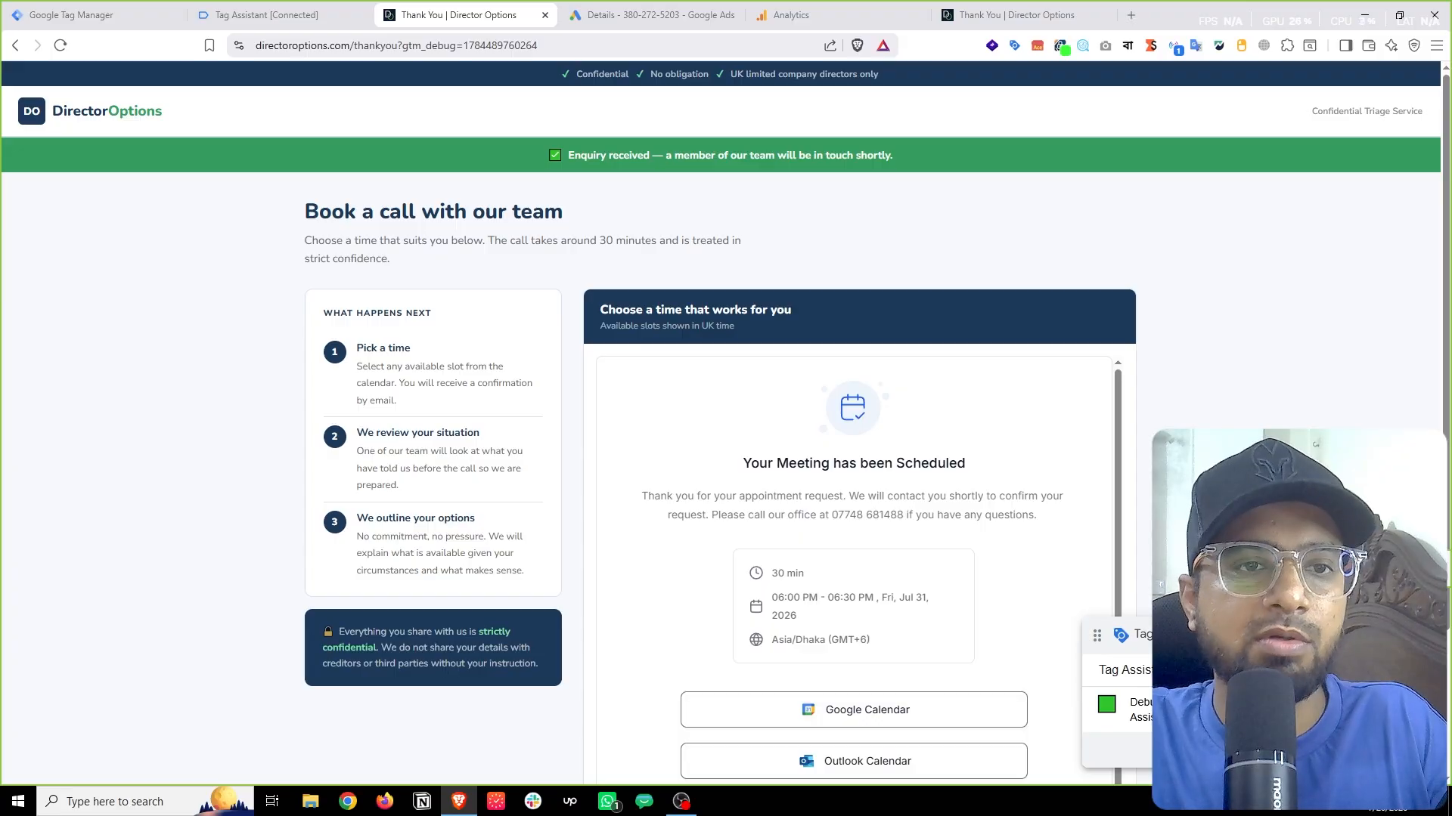